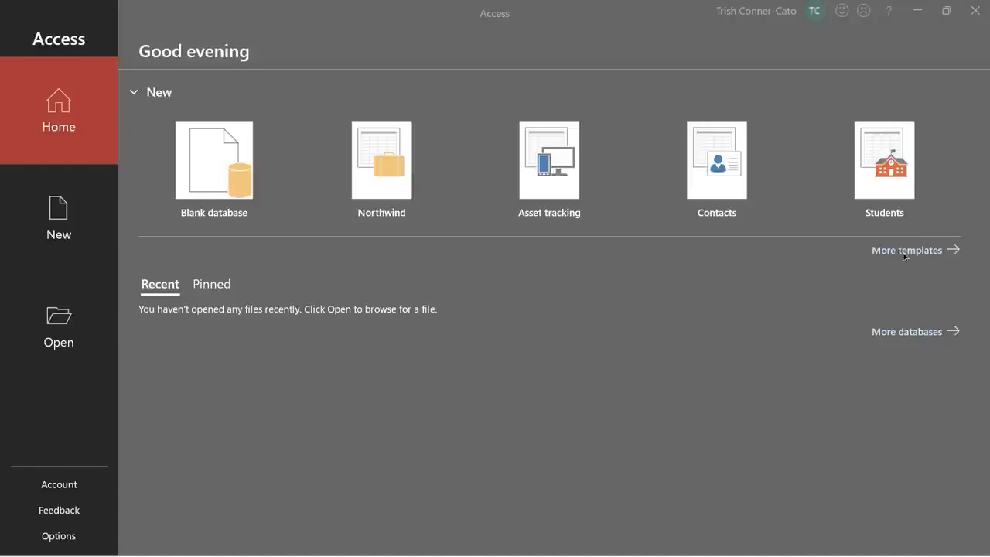
Open the full list of database templates and look through the available ones.
left_click(903, 255)
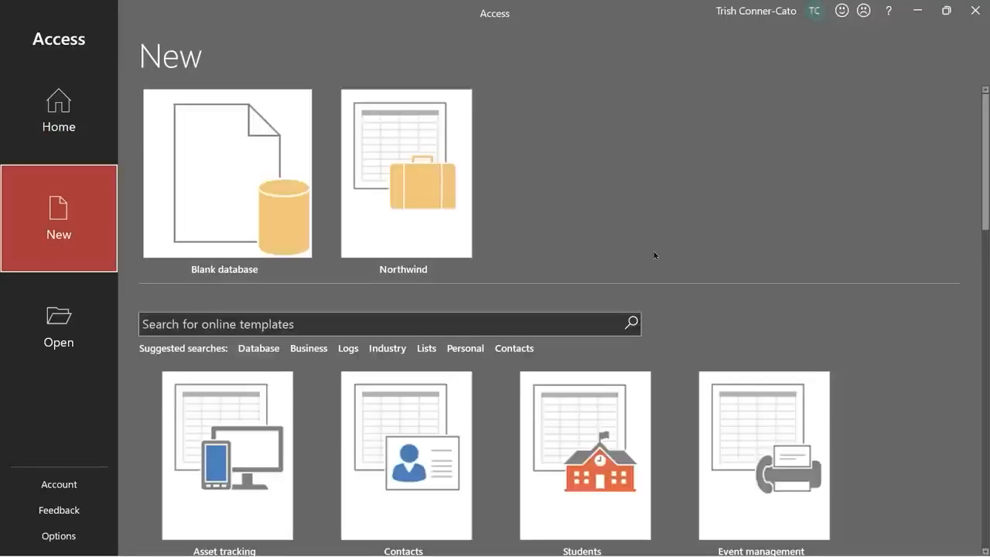
scroll(546, 333, "down", 2)
scroll(546, 334, "down", 3)
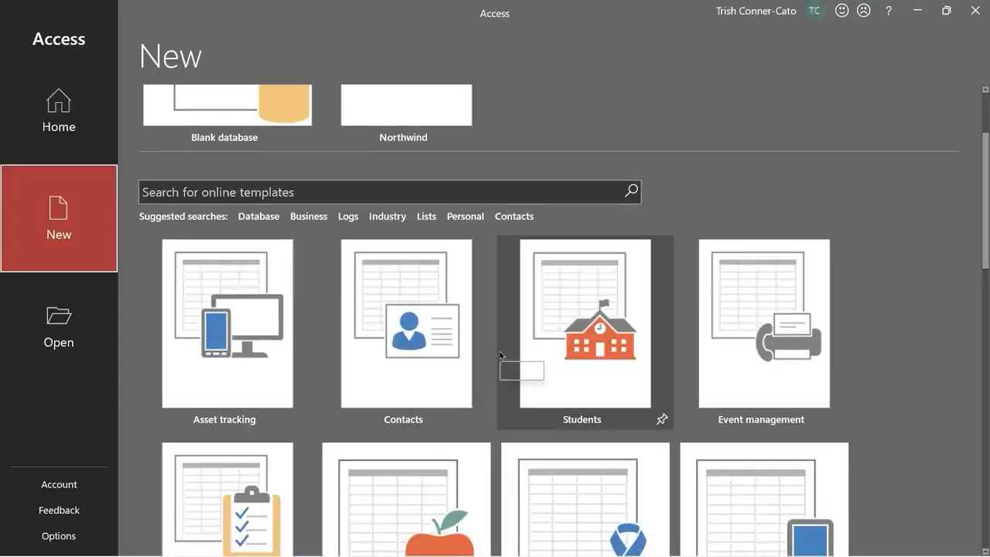
scroll(500, 355, "down", 2)
scroll(501, 355, "down", 1)
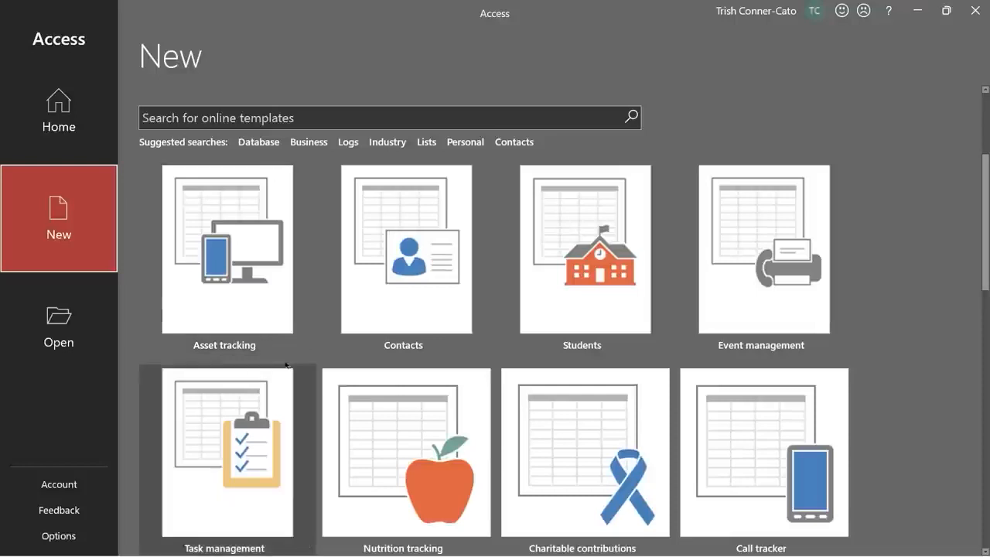
scroll(416, 334, "down", 1)
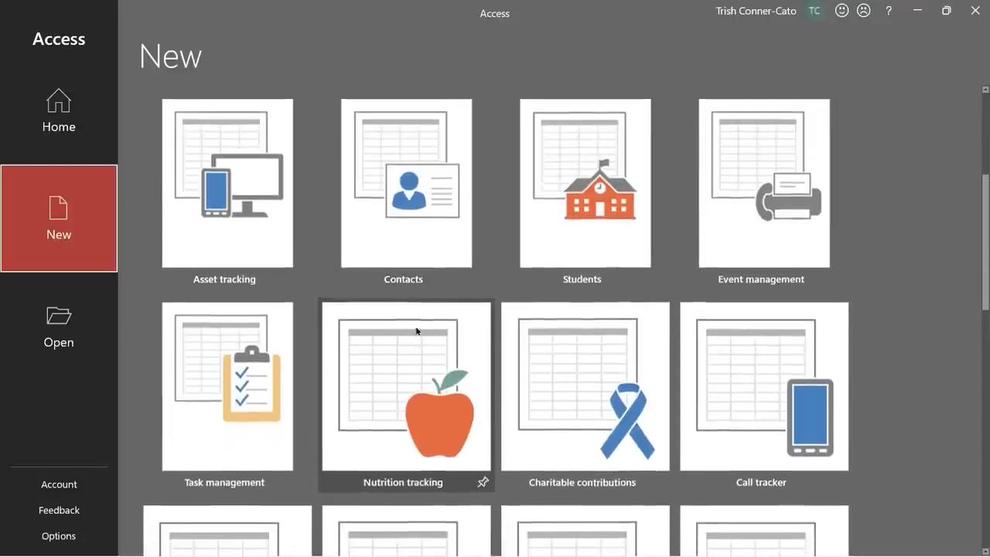
scroll(415, 332, "up", 2)
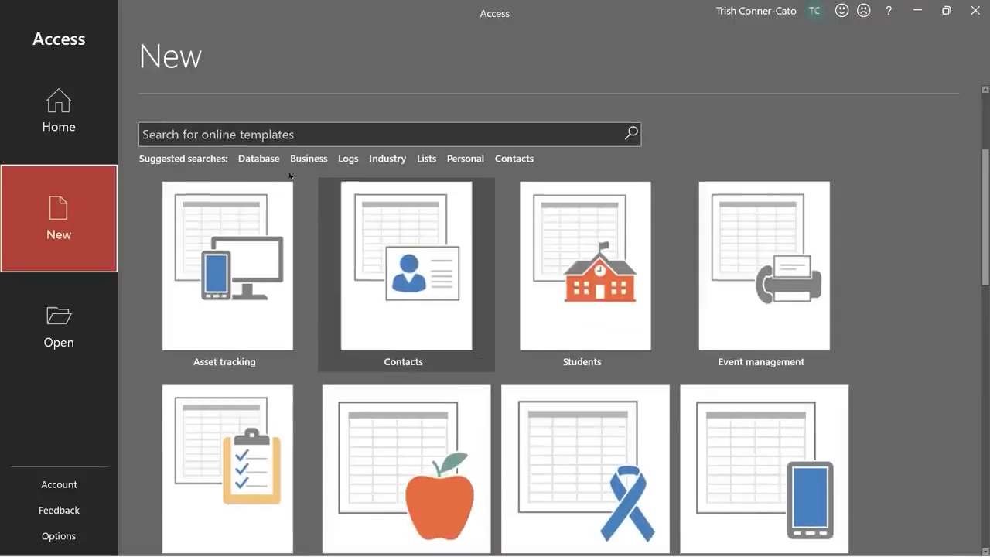
Search the online templates for "northwind" and open the Northwind template's details.
left_click(200, 135)
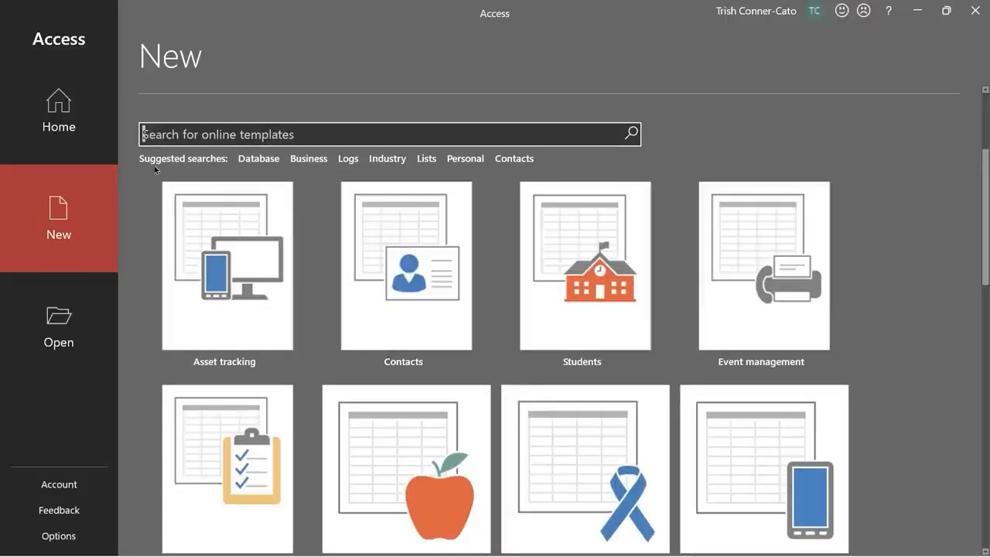
type("northwin")
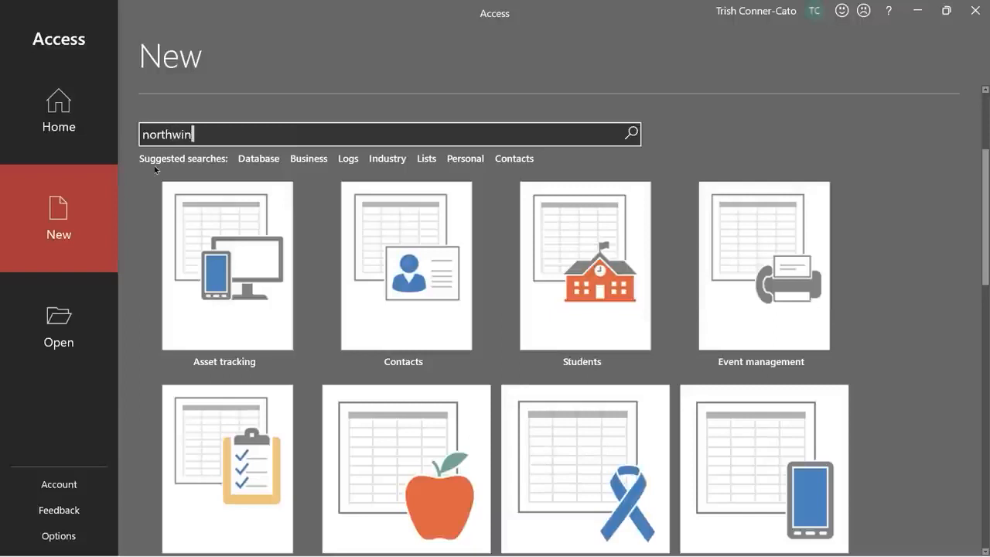
type("d")
key("Return")
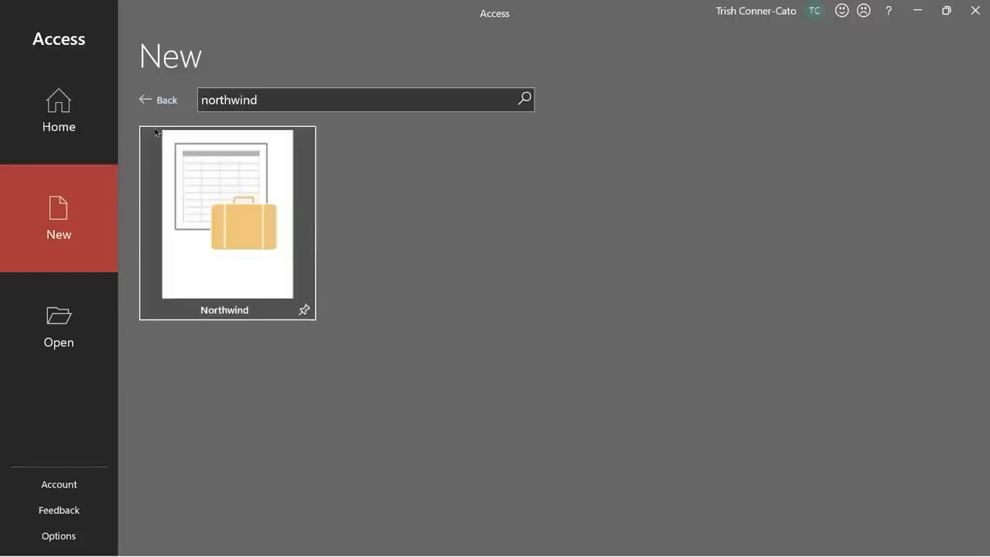
left_click(234, 229)
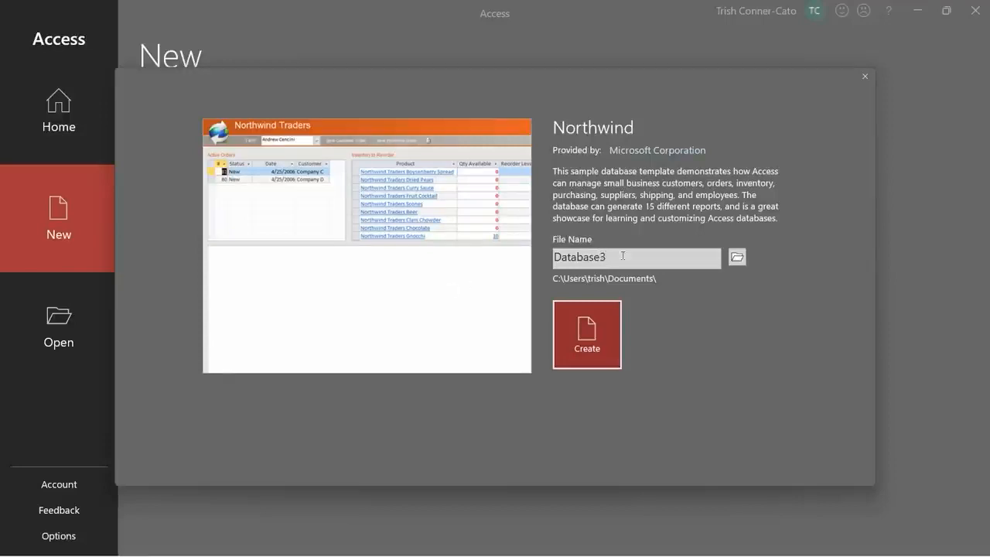
Create the database as "My Northwind" in the "Access 2021 - Files For Video Description" folder.
double_click(584, 256)
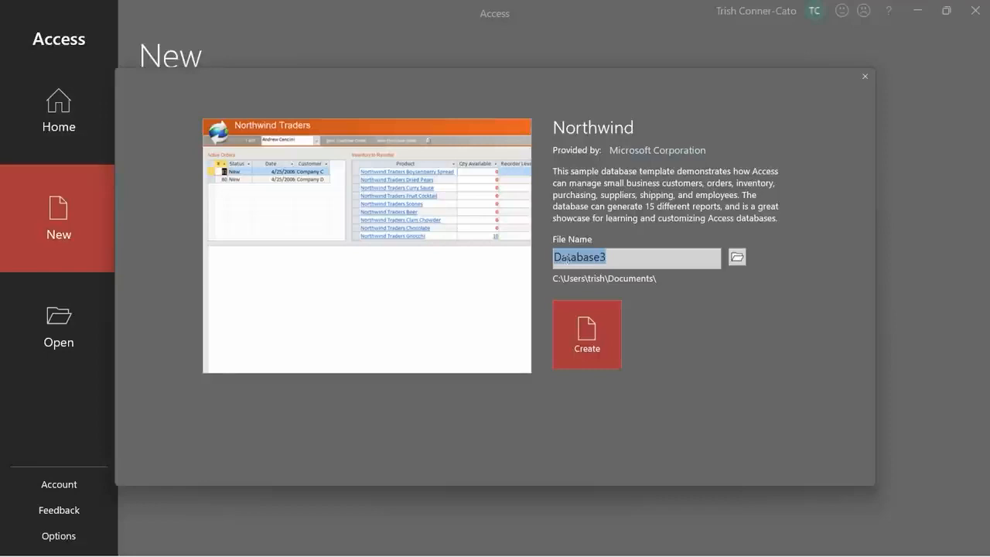
type("M")
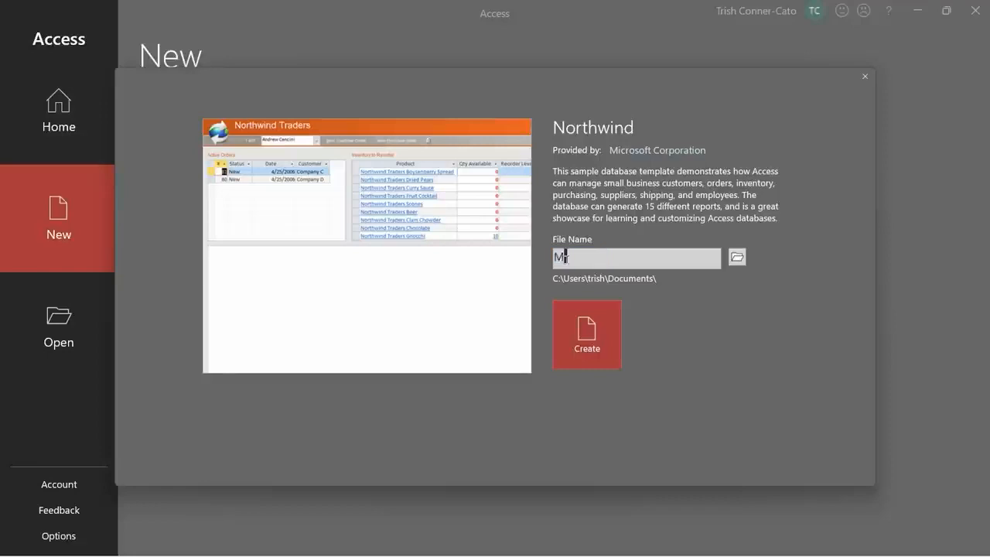
type("y Northwind")
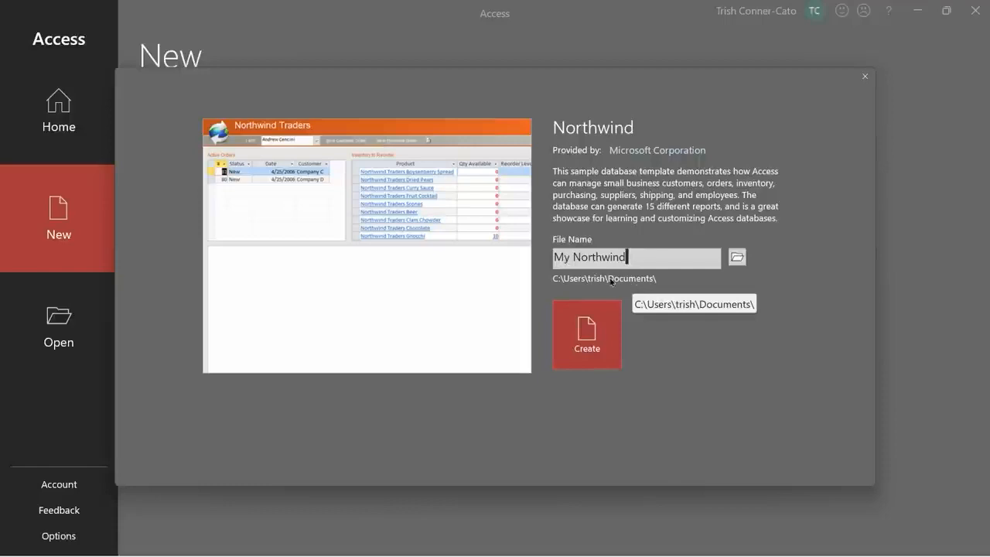
left_click(738, 258)
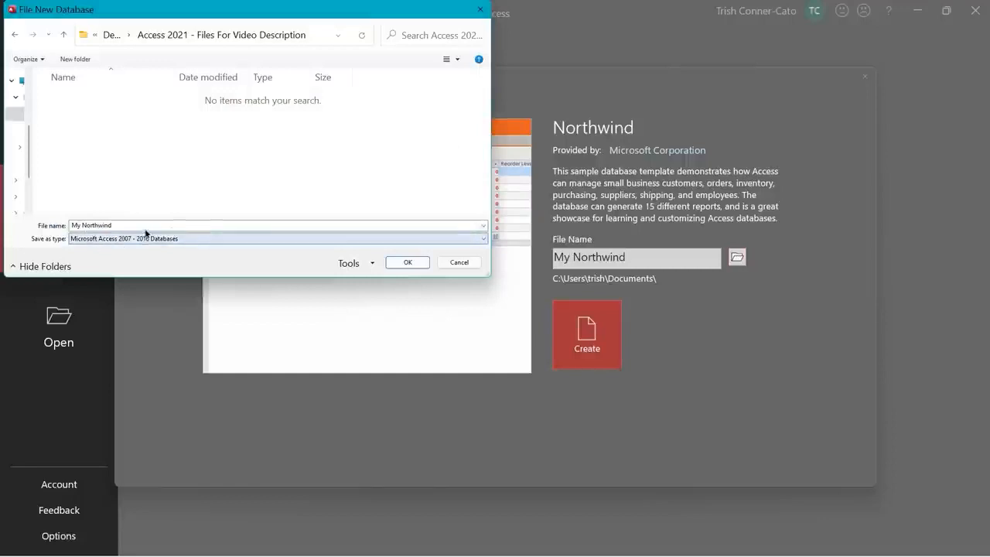
left_click(413, 264)
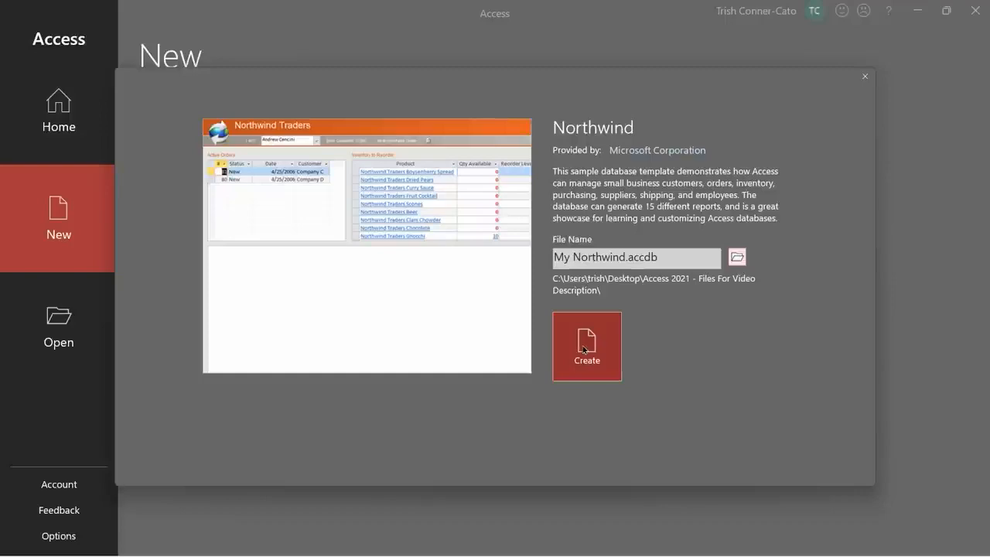
left_click(584, 350)
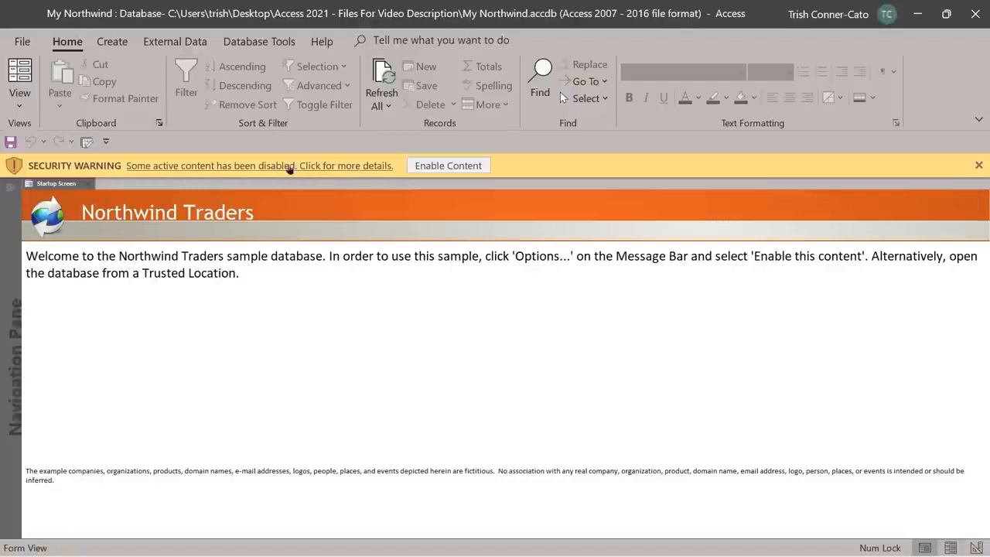
Enable the database's disabled content and log in to Northwind as the preselected employee.
left_click(458, 170)
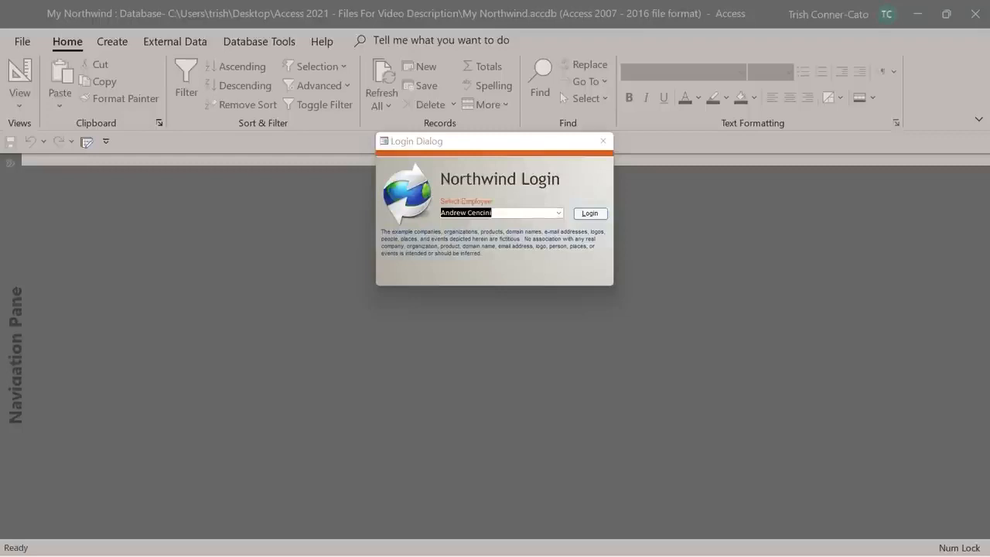
left_click(557, 214)
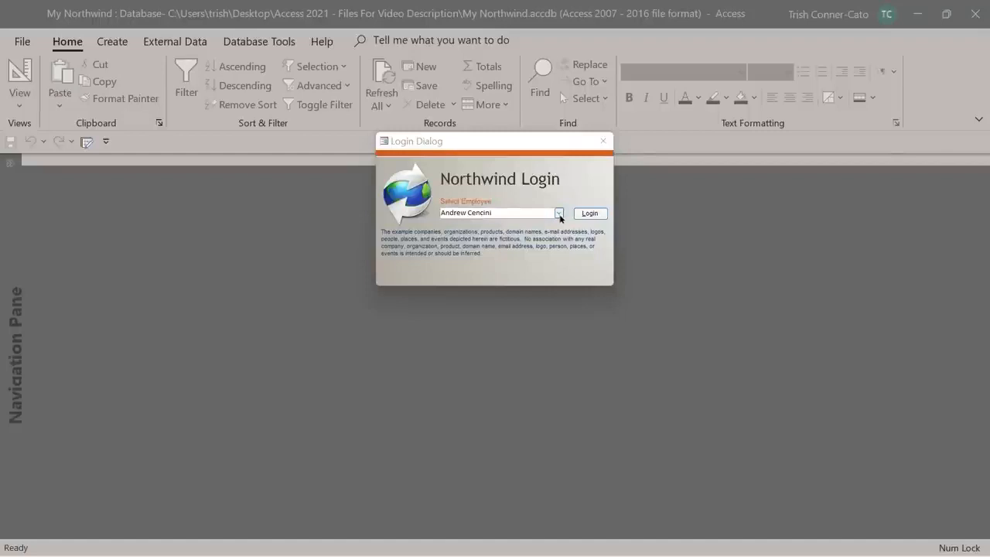
left_click(559, 215)
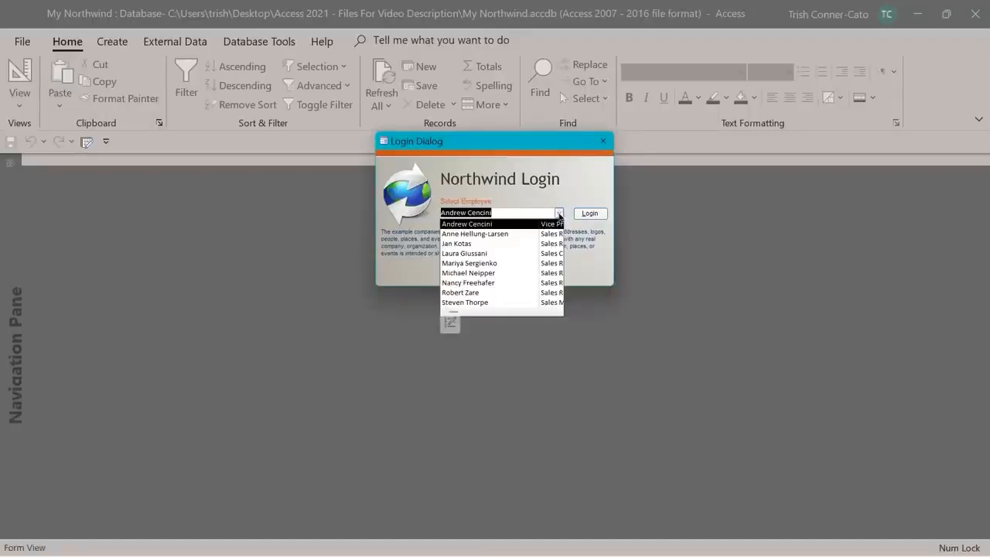
left_click(558, 215)
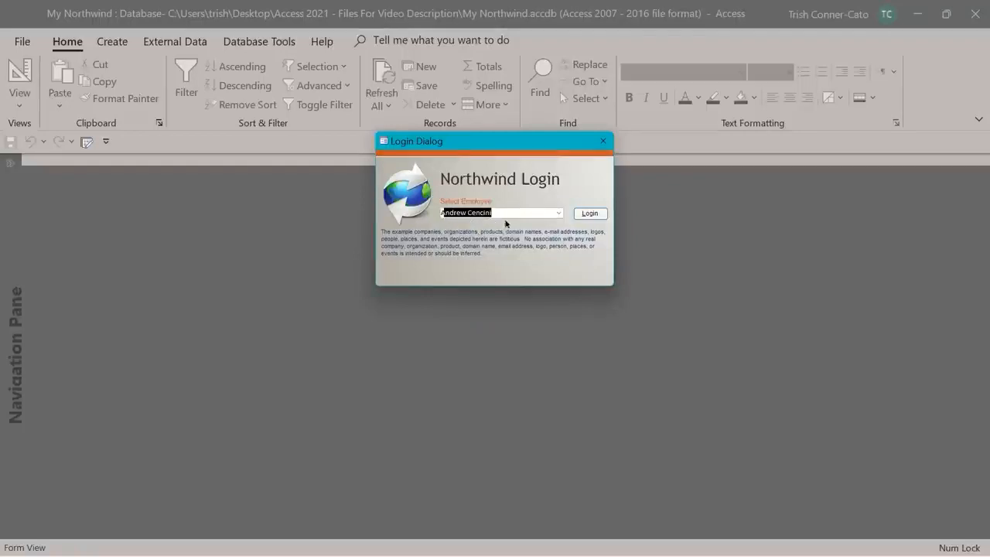
left_click(584, 217)
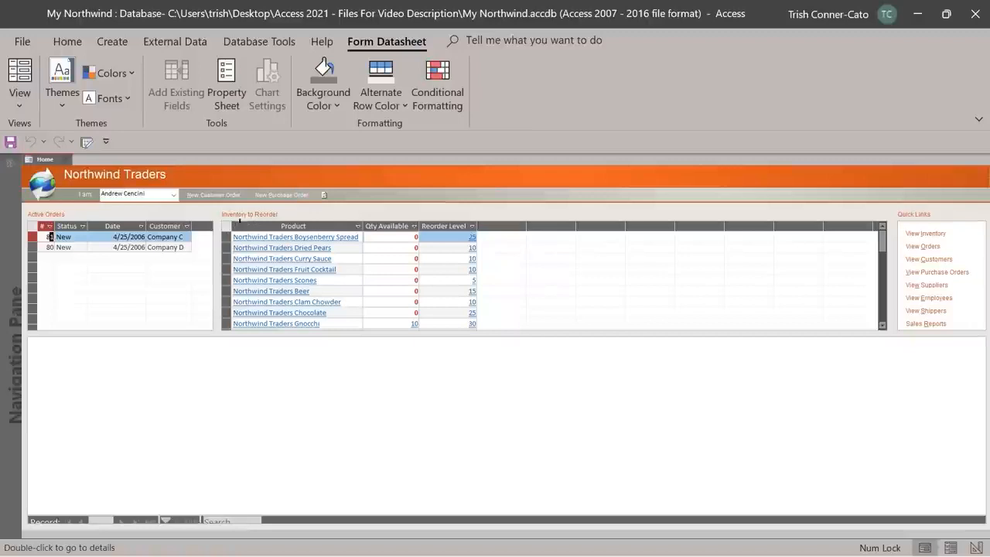
View the product details of Northwind Traders Boysenberry Spread from the reorder inventory, and close them.
double_click(281, 238)
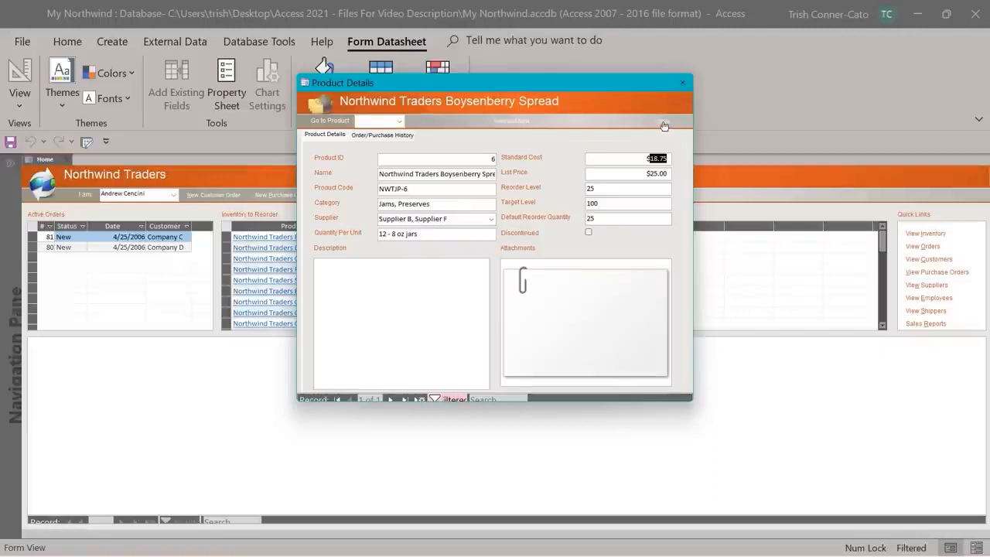
left_click(663, 125)
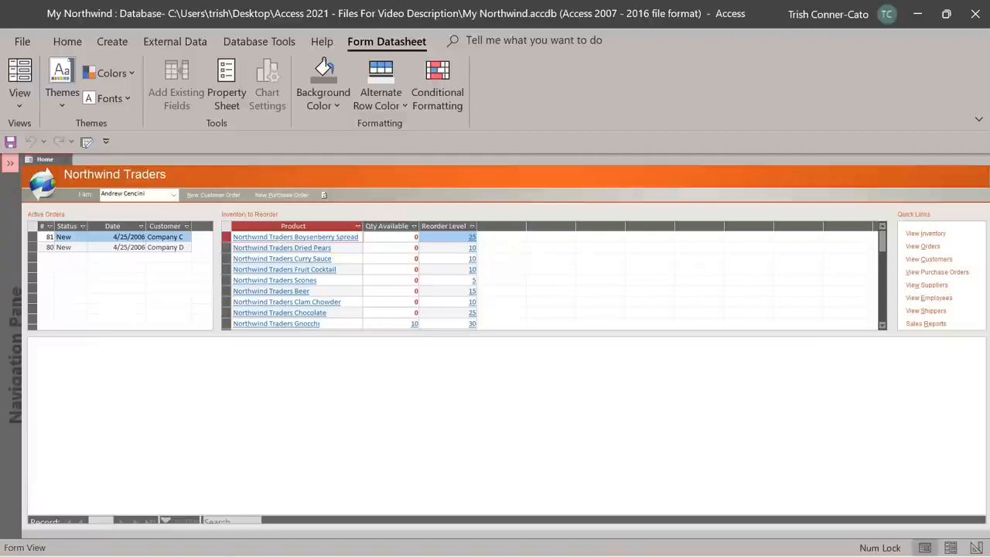
Expand and widen the Navigation Pane, and categorize the database objects by Object Type.
left_click(10, 162)
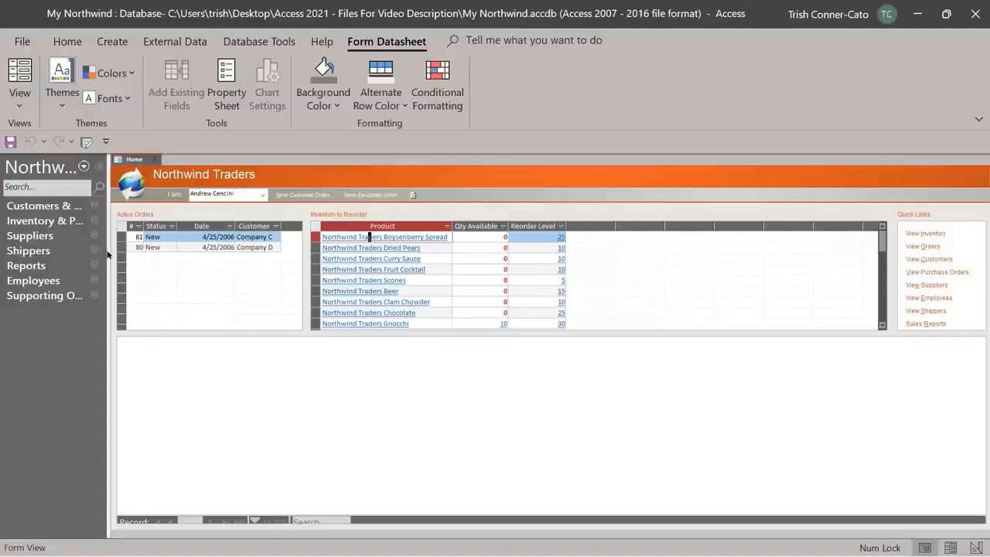
left_click_drag(108, 255, 164, 251)
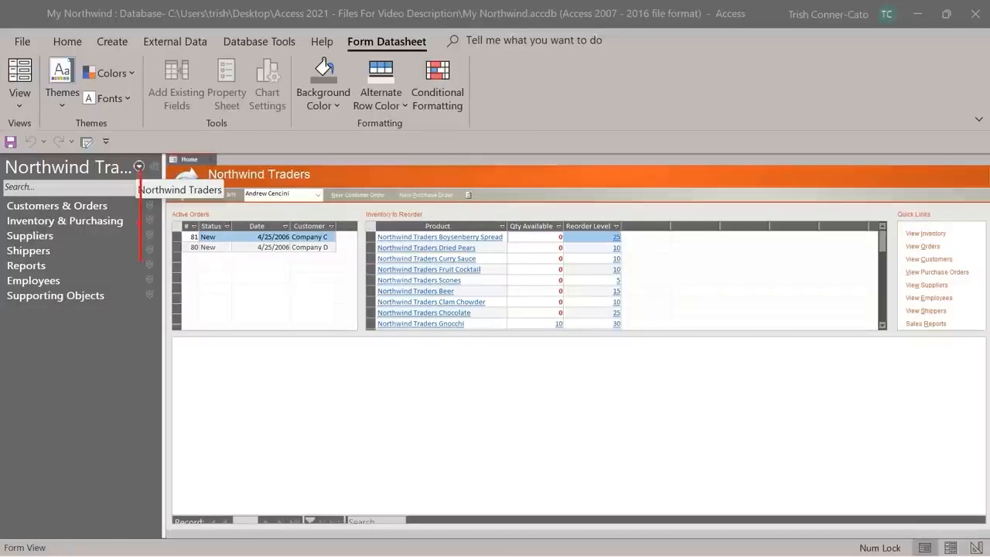
left_click(139, 166)
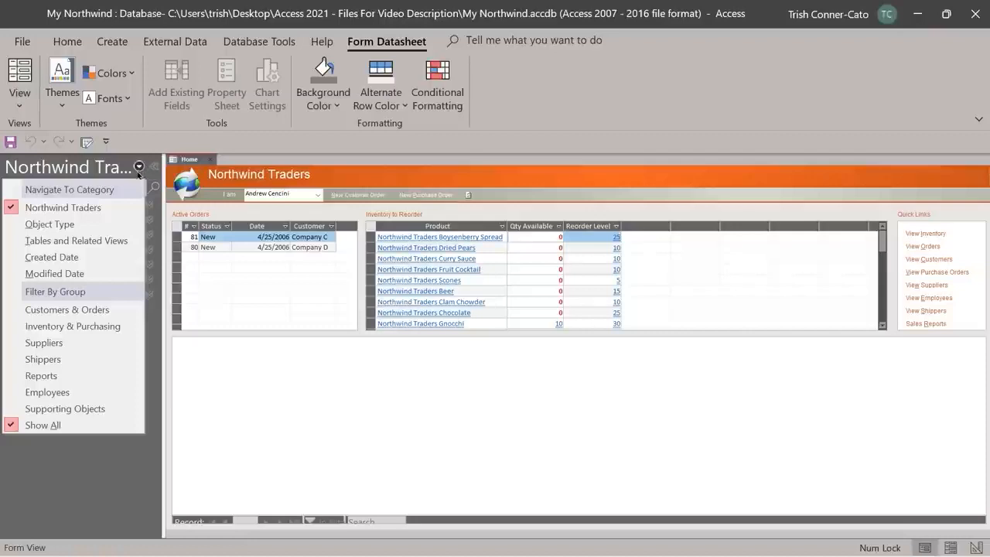
left_click(65, 224)
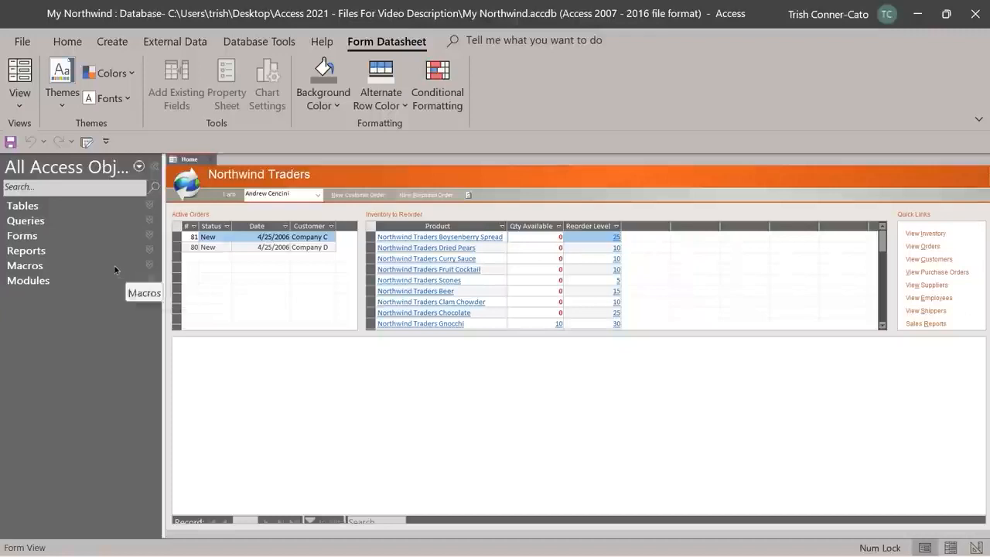
Examine the database's tables and queries by expanding each group, and collapse both groups again.
left_click(150, 207)
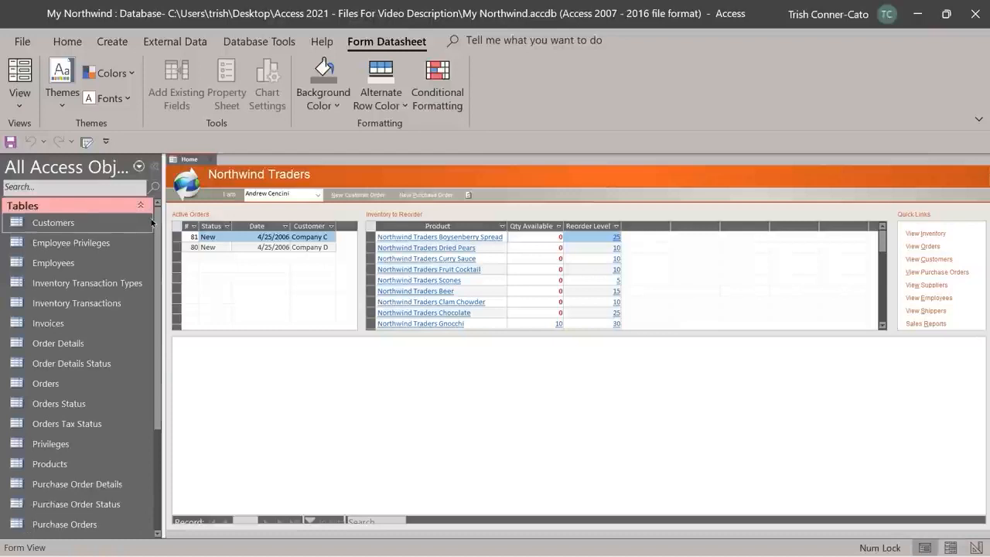
mouse_move(158, 223)
left_mouse_down()
mouse_move(169, 312)
mouse_move(165, 205)
left_mouse_up()
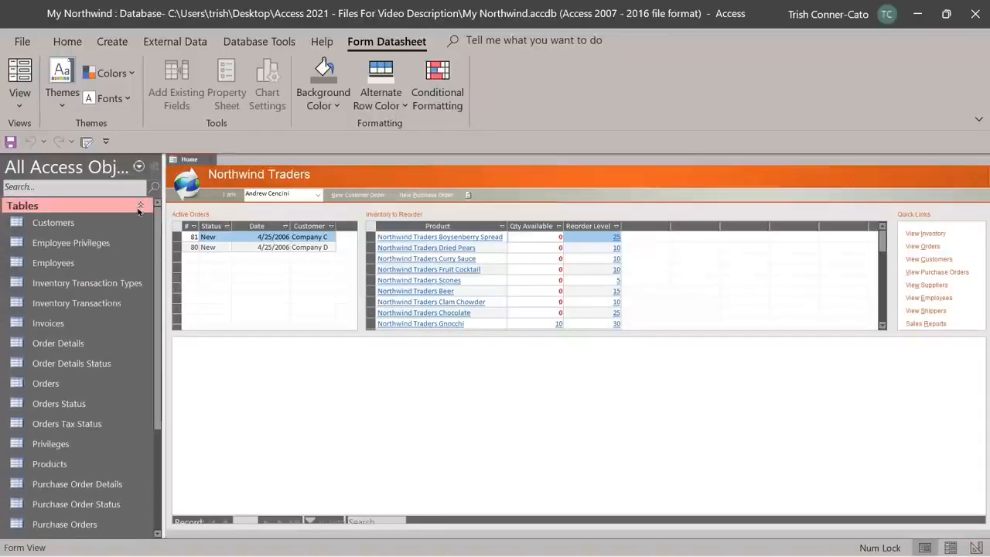
left_click(139, 207)
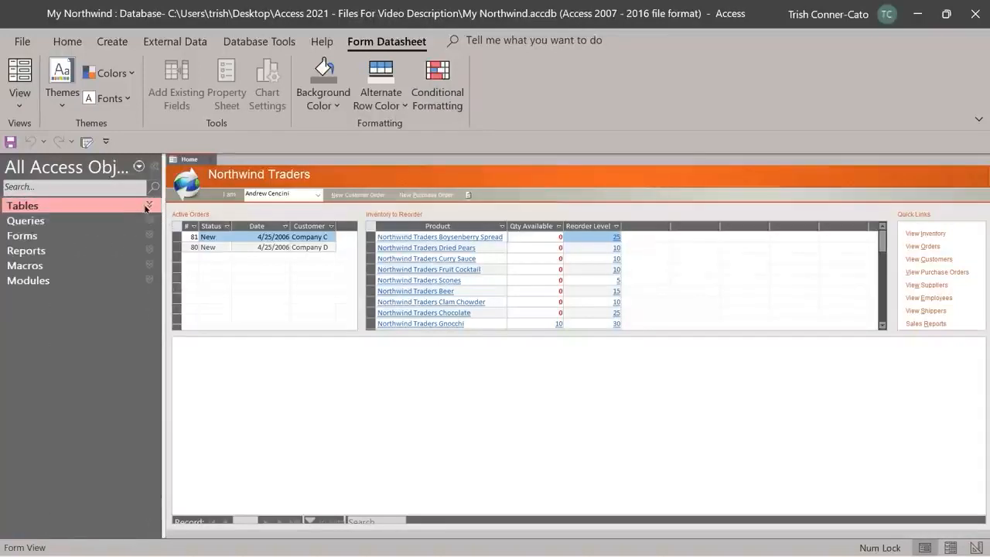
left_click(146, 221)
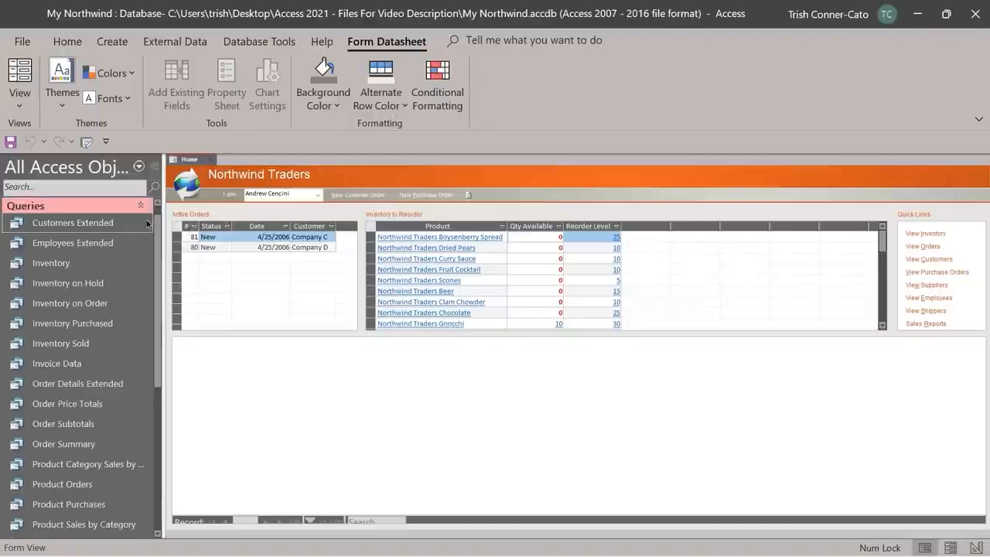
scroll(142, 267, "down", 5)
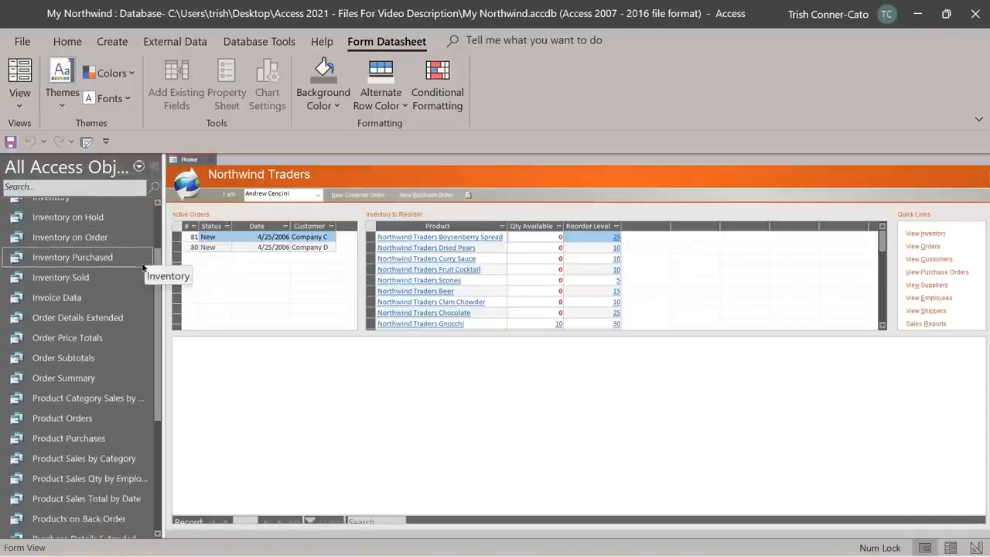
scroll(143, 267, "up", 2)
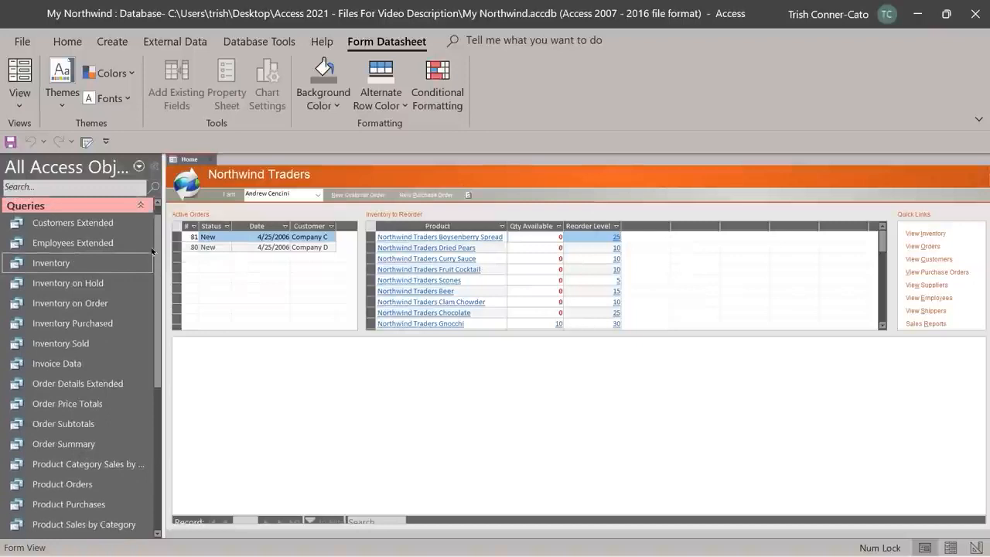
left_click(143, 206)
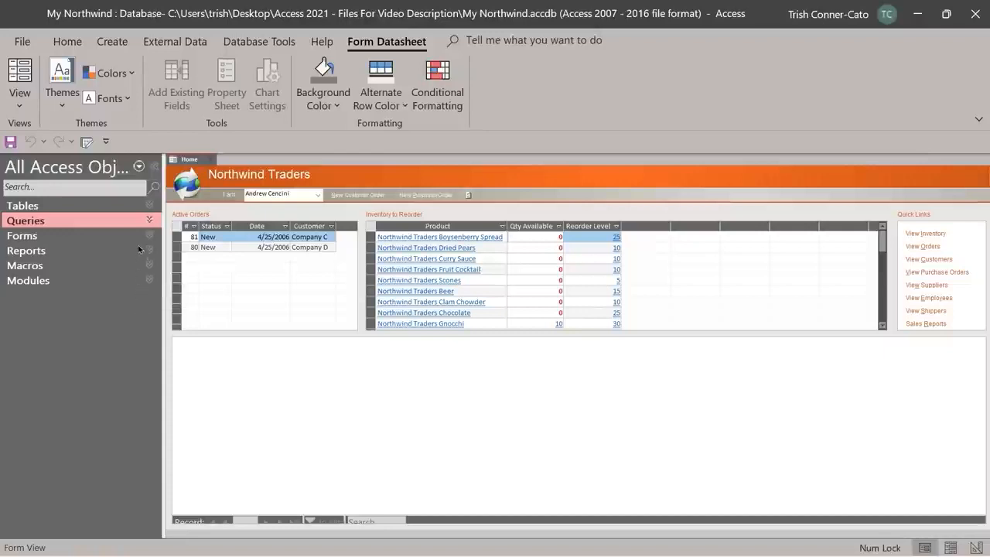
Expand the Tables group and open the Customers table in Datasheet View.
left_click(149, 209)
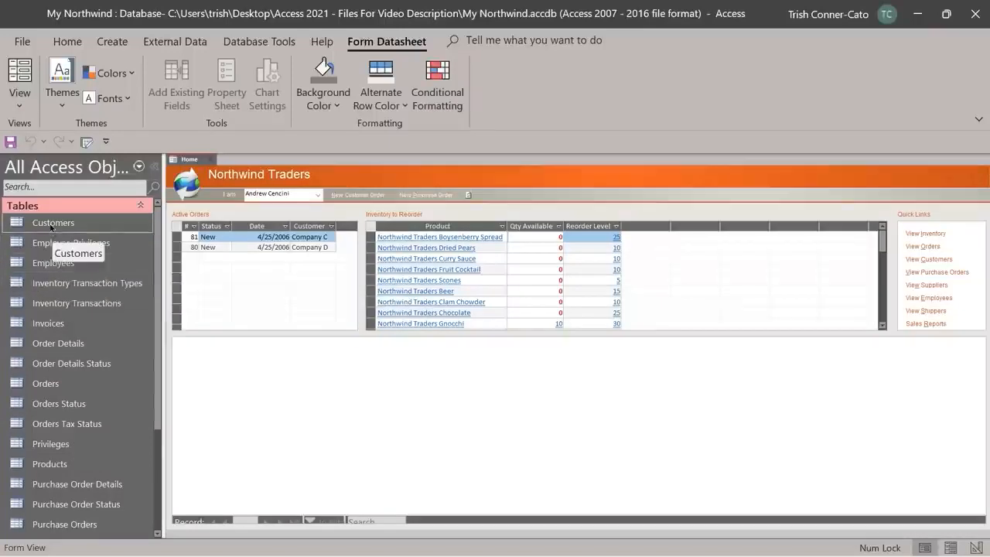
double_click(51, 224)
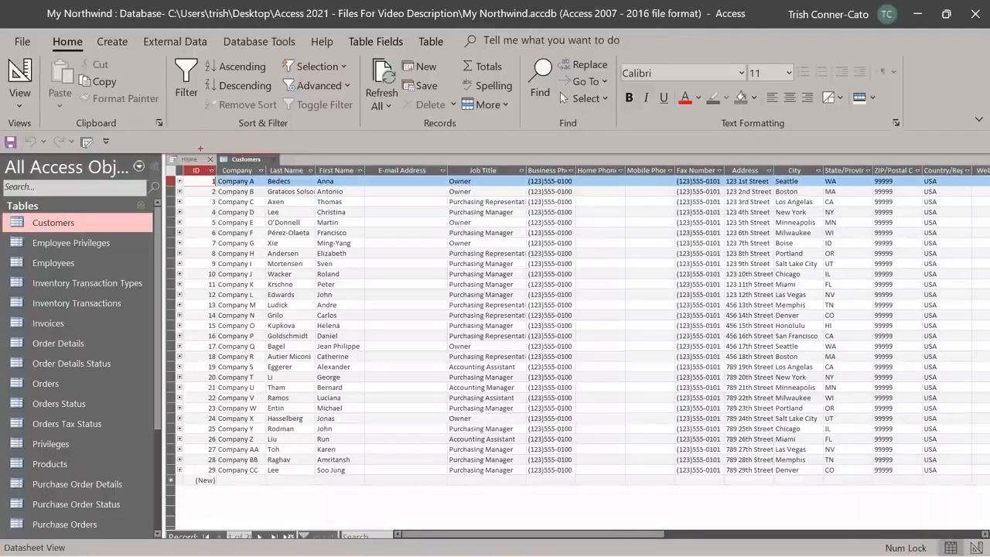
left_click_drag(200, 148, 200, 104)
left_click_drag(252, 150, 253, 93)
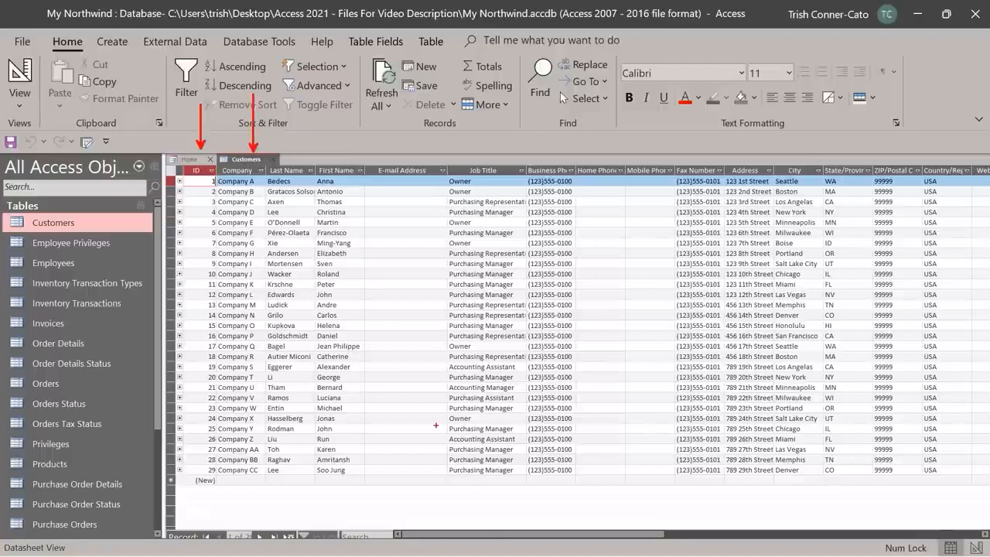
key("Escape")
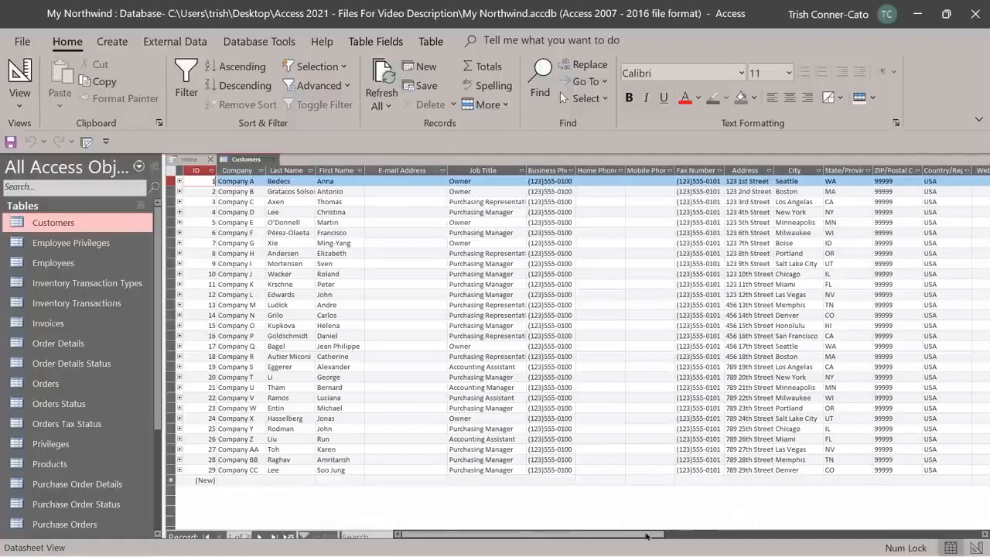
mouse_move(647, 534)
left_mouse_down()
mouse_move(737, 546)
mouse_move(640, 537)
left_mouse_up()
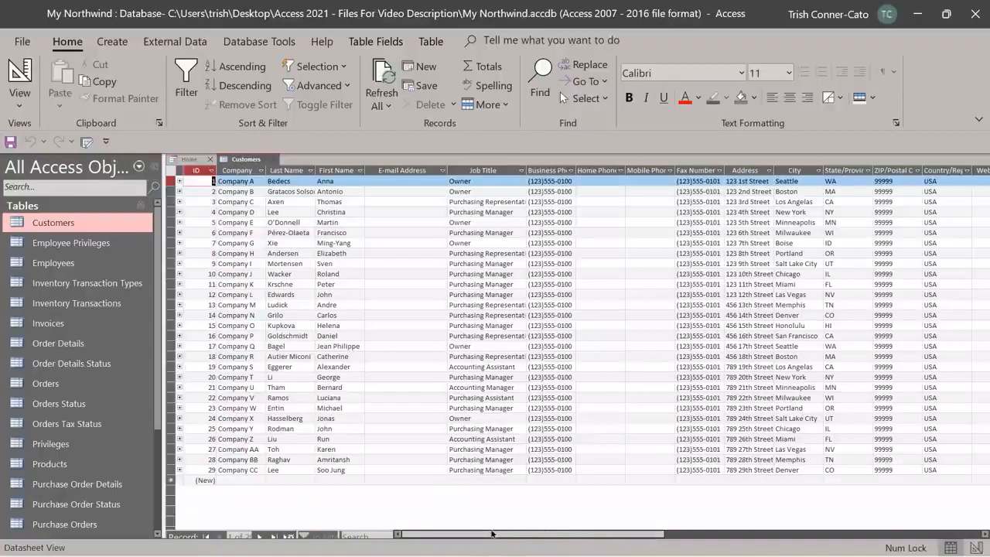
View the Customers table's structure in Design View as read-only, and close all open objects.
right_click(252, 161)
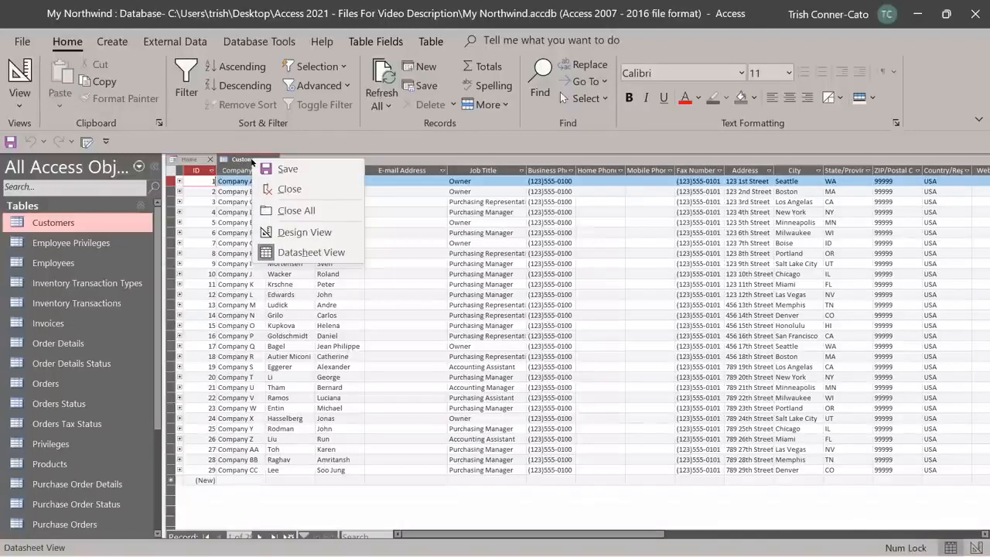
left_click(293, 240)
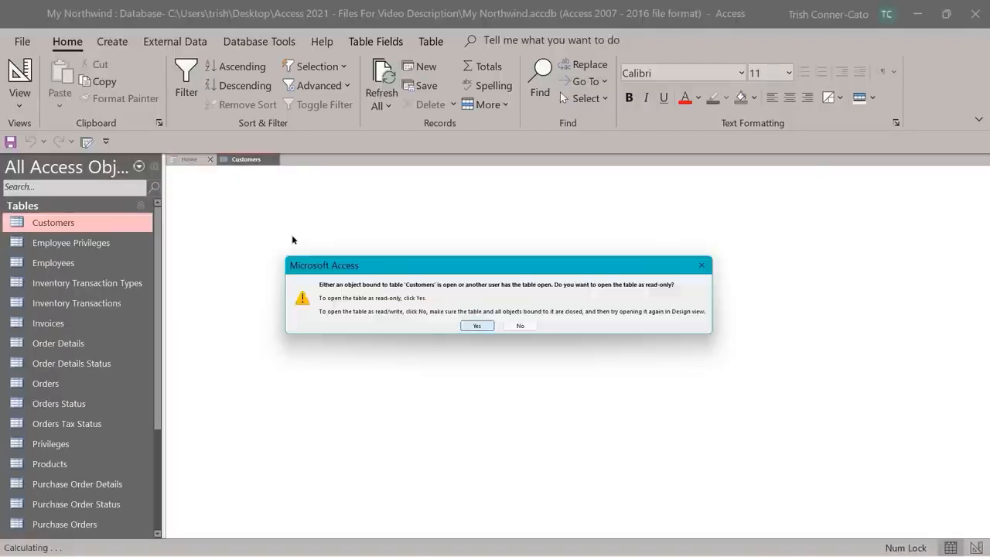
key("Return")
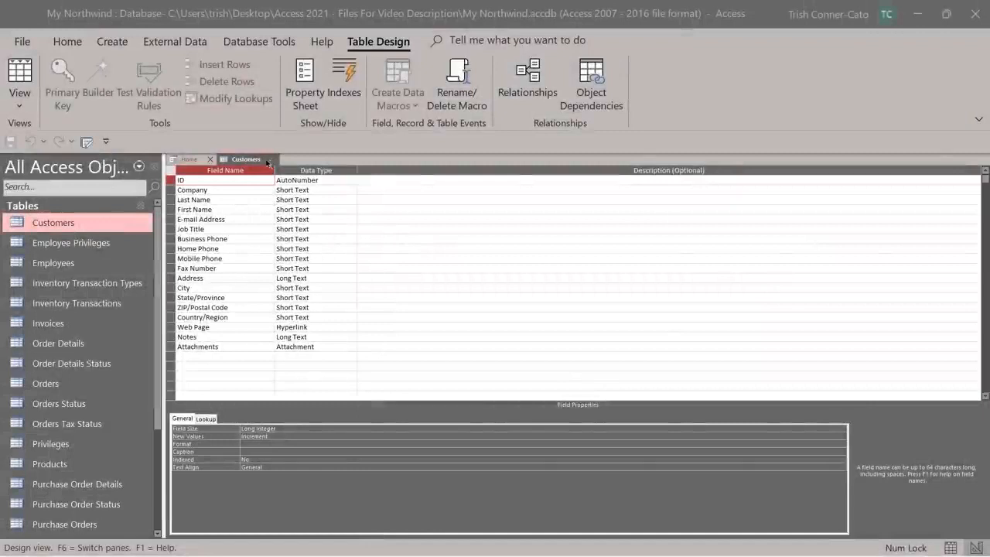
right_click(239, 160)
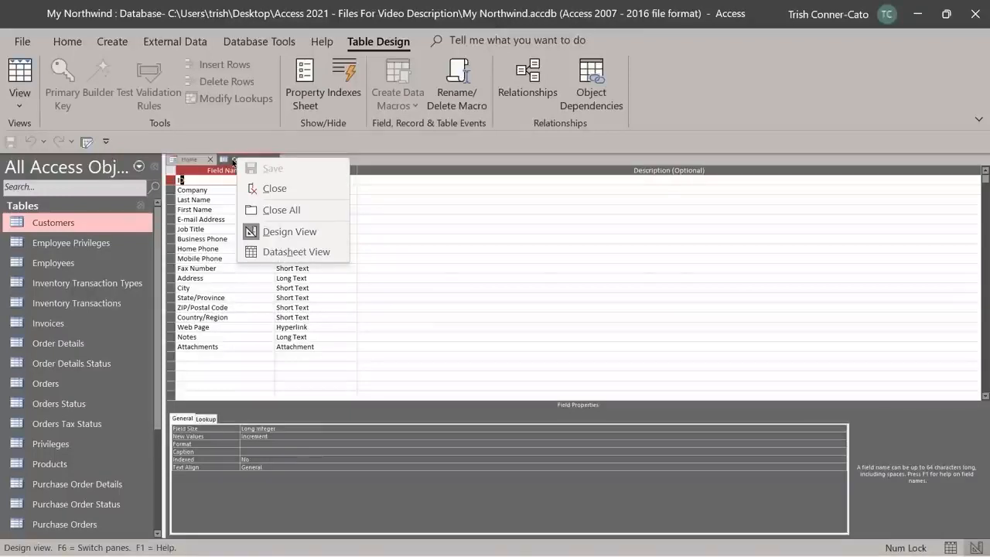
left_click(290, 210)
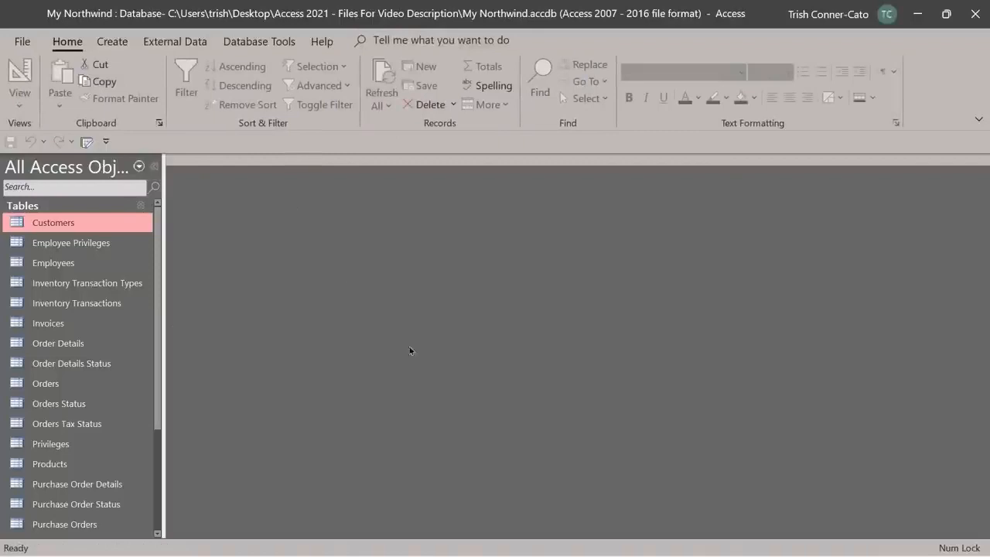
Collapse the Tables group, expand the Queries group, and widen the Navigation Pane to fit the full query names.
left_click(140, 207)
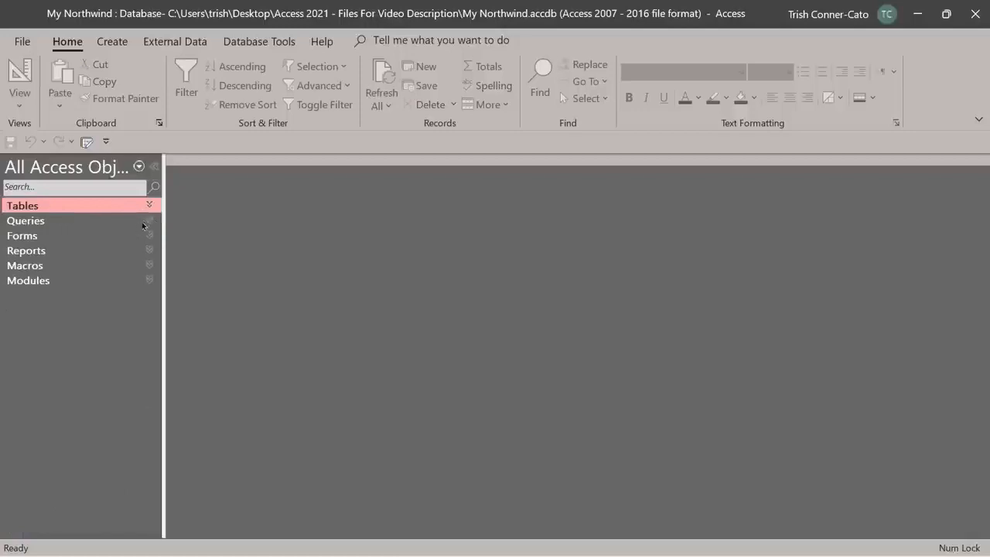
left_click(150, 224)
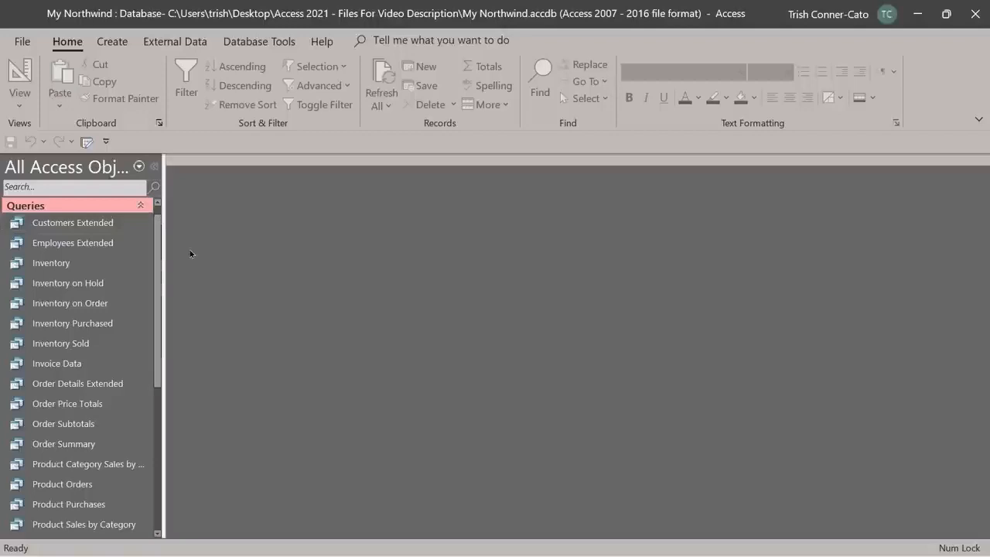
left_click(104, 268)
left_click_drag(161, 455, 246, 455)
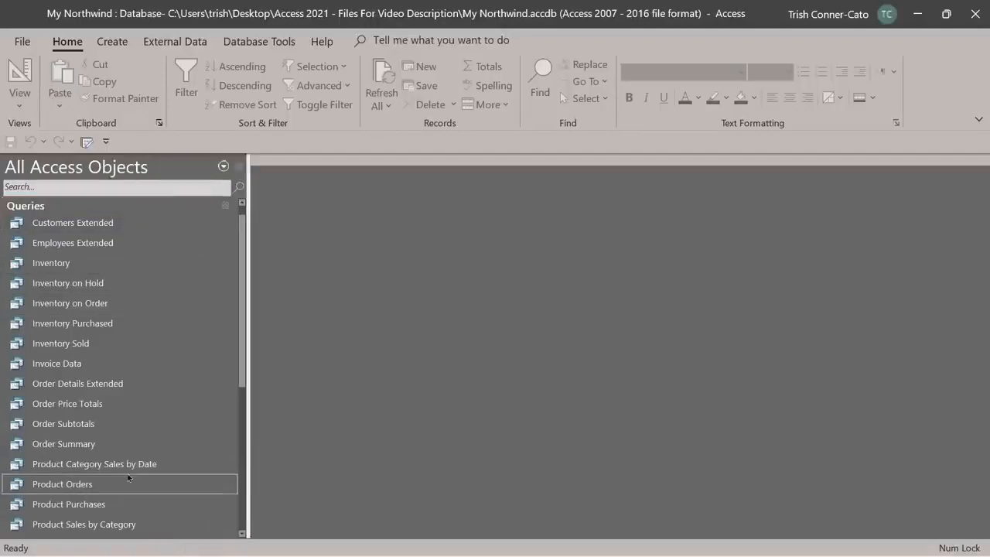
Open the Product Category Sales by Date query in Datasheet View and switch it to Design View.
right_click(59, 467)
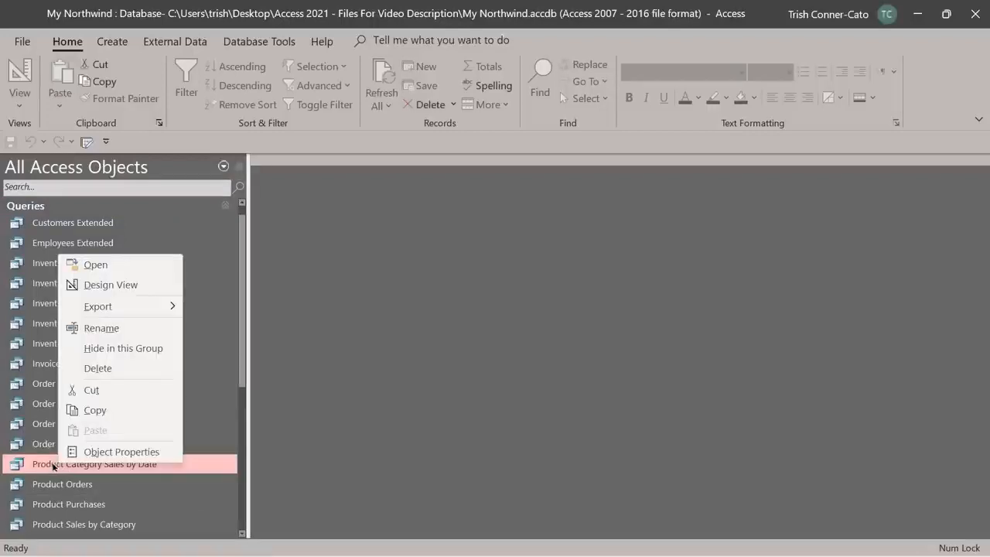
left_click(96, 267)
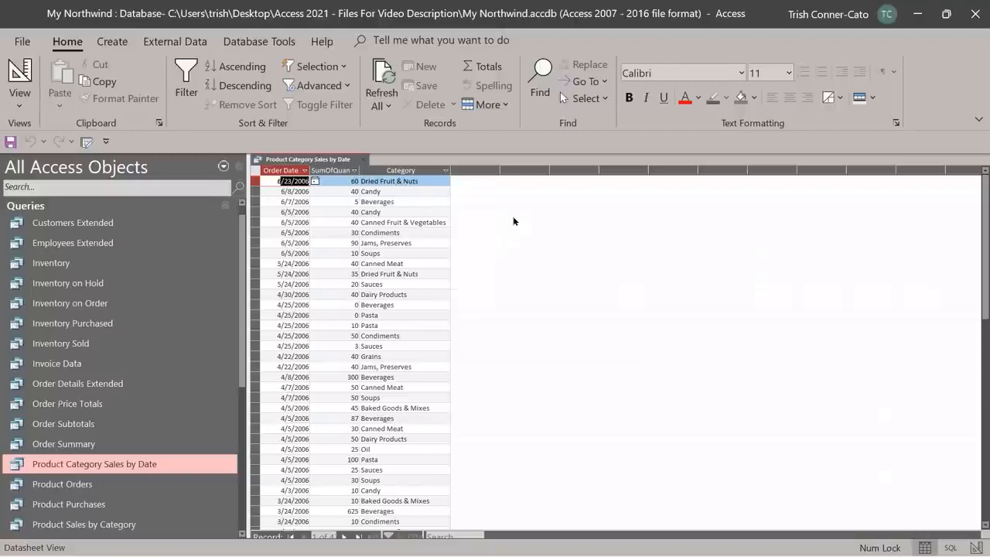
right_click(325, 161)
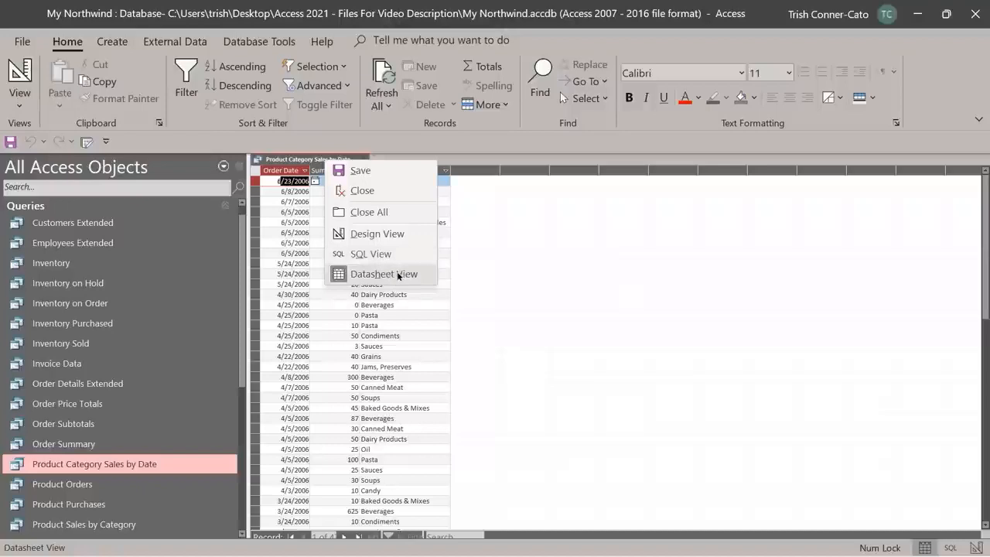
left_click(380, 239)
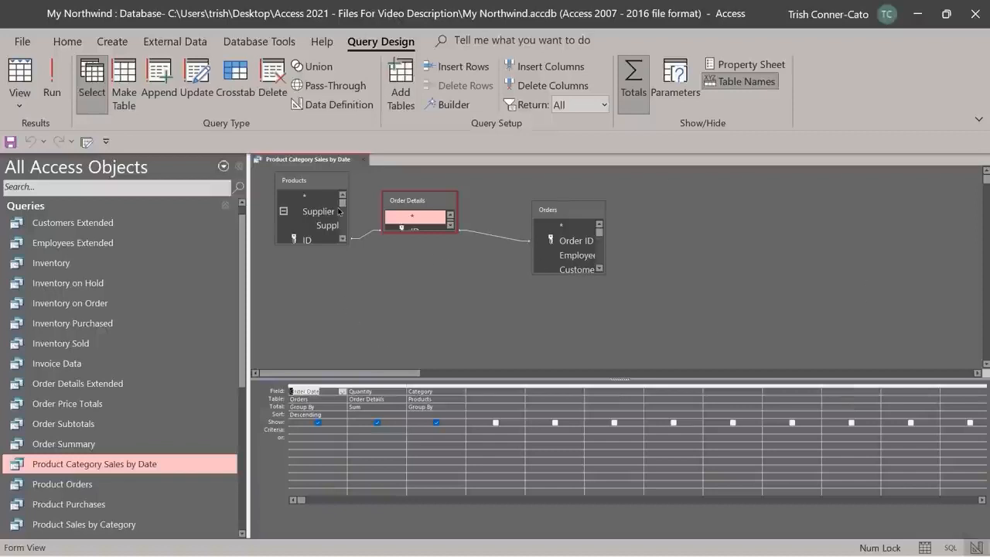
Examine the SQL statement of the Product Category Sales by Date query in SQL View, and close the query.
right_click(330, 161)
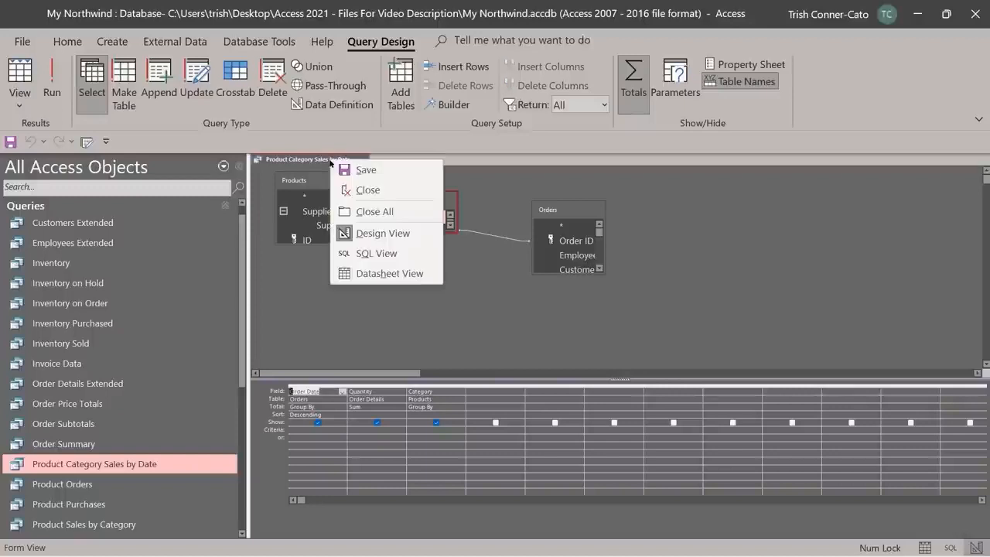
left_click(377, 253)
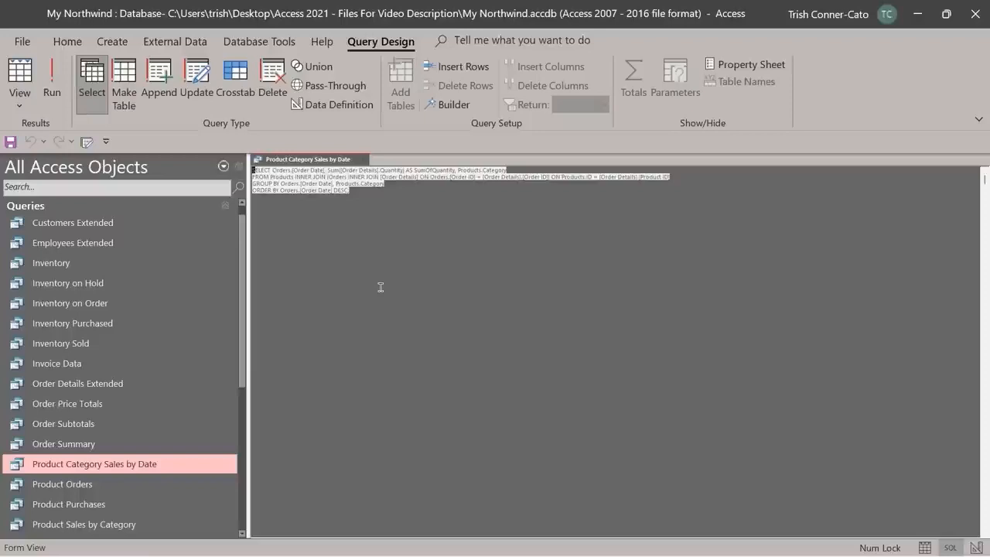
left_click(475, 242)
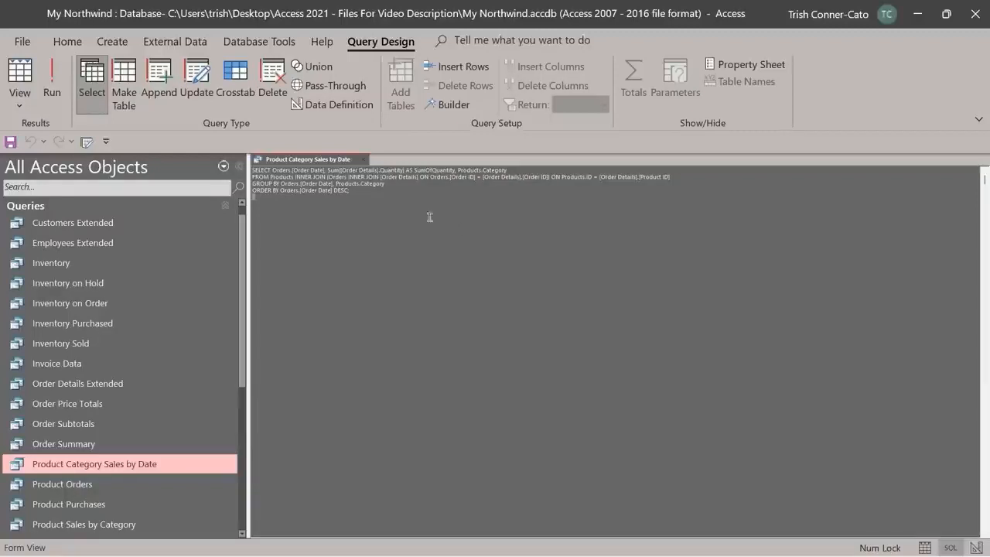
left_click(366, 193)
right_click(321, 161)
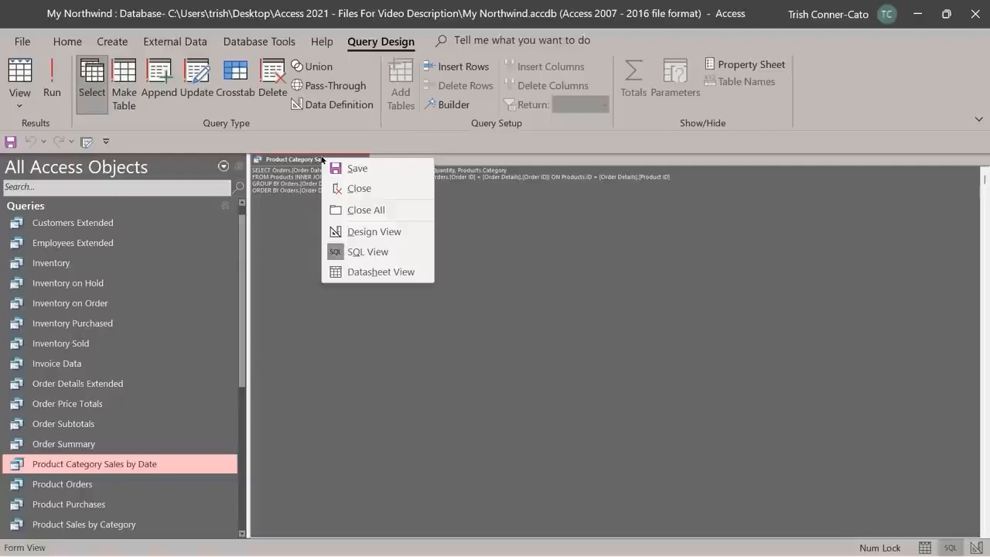
left_click(367, 189)
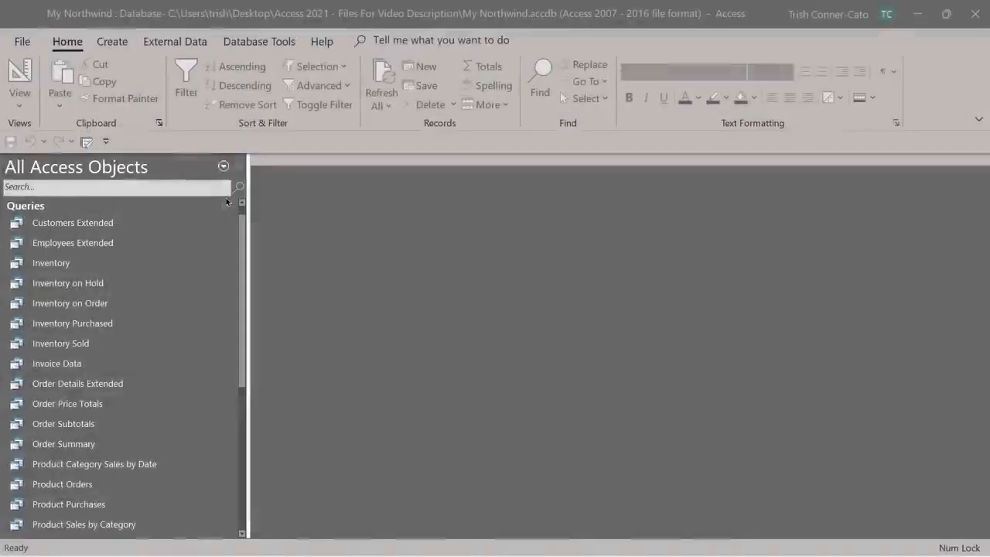
Collapse the Queries group, expand the Forms group, and open the Home form.
left_click(227, 204)
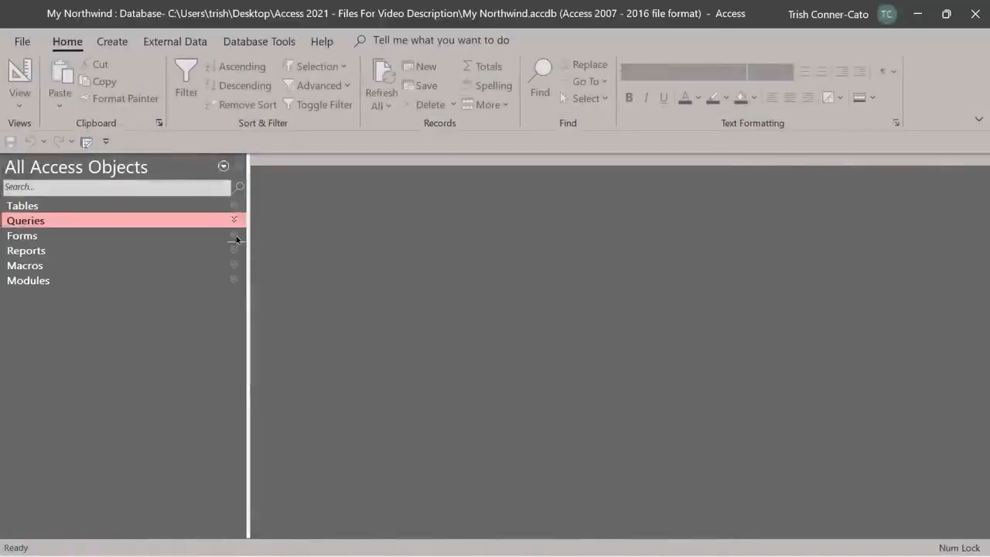
left_click(236, 239)
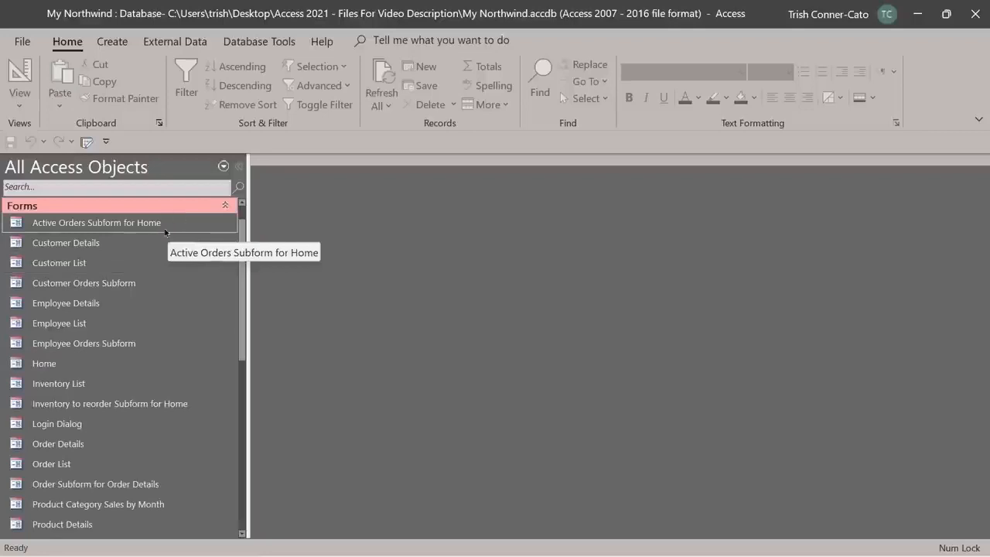
left_click(38, 366)
double_click(38, 367)
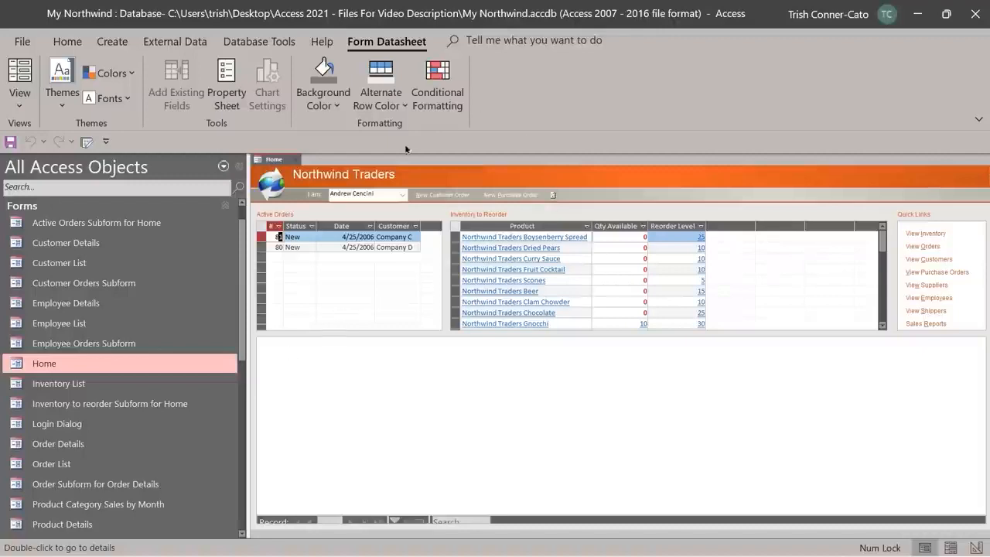
View the Home form in Layout View, and close the form.
right_click(274, 161)
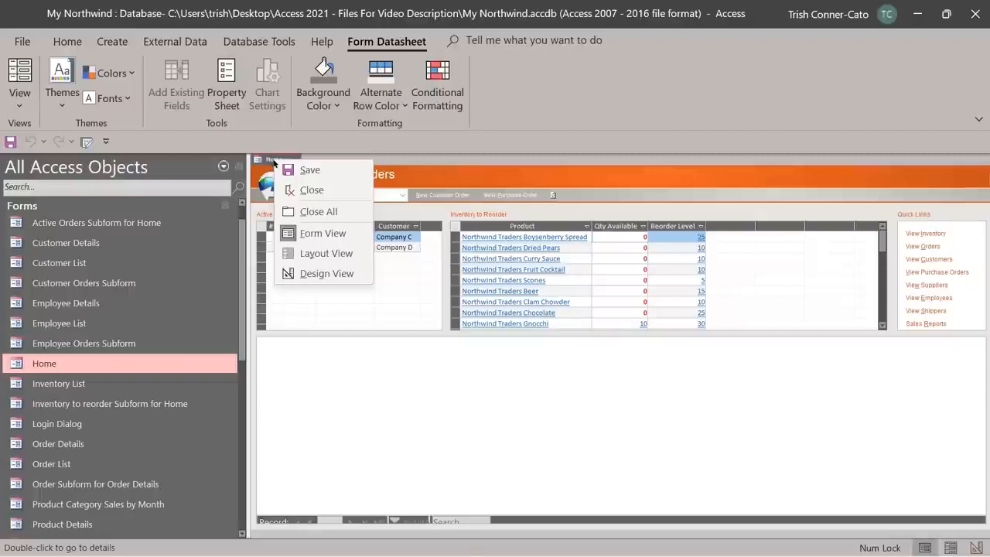
left_click(326, 256)
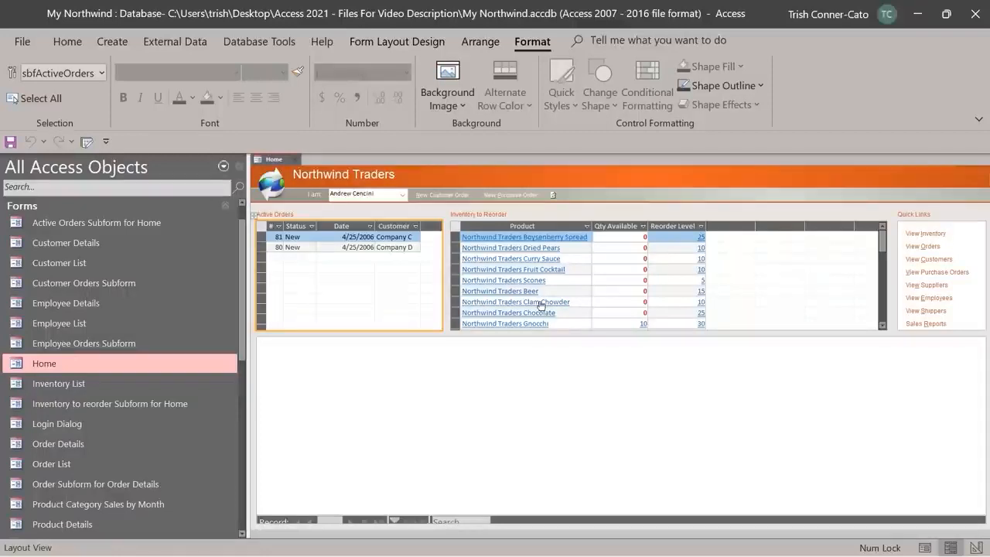
right_click(267, 165)
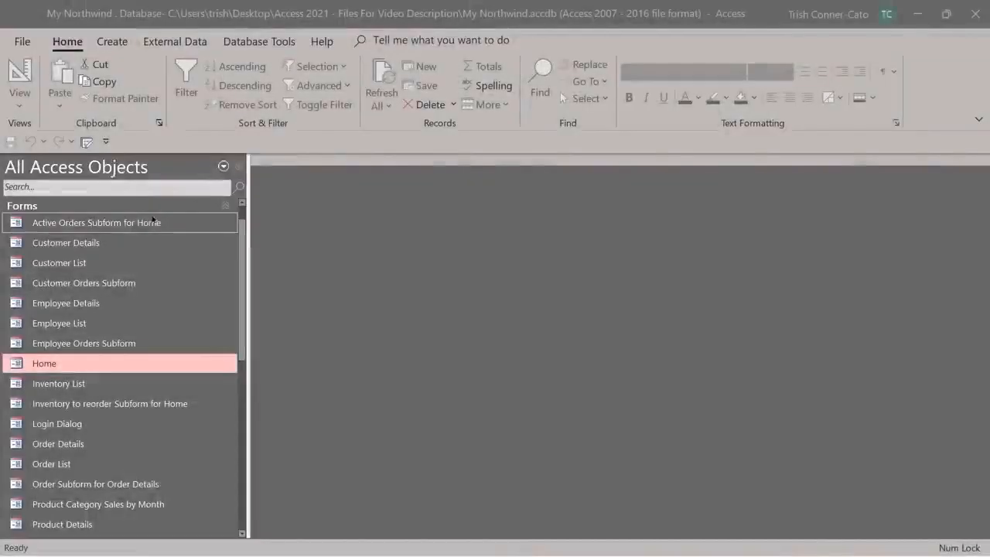
Replace the expanded Forms group with the Reports group, and open the Top Ten Biggest Orders report.
left_click(225, 206)
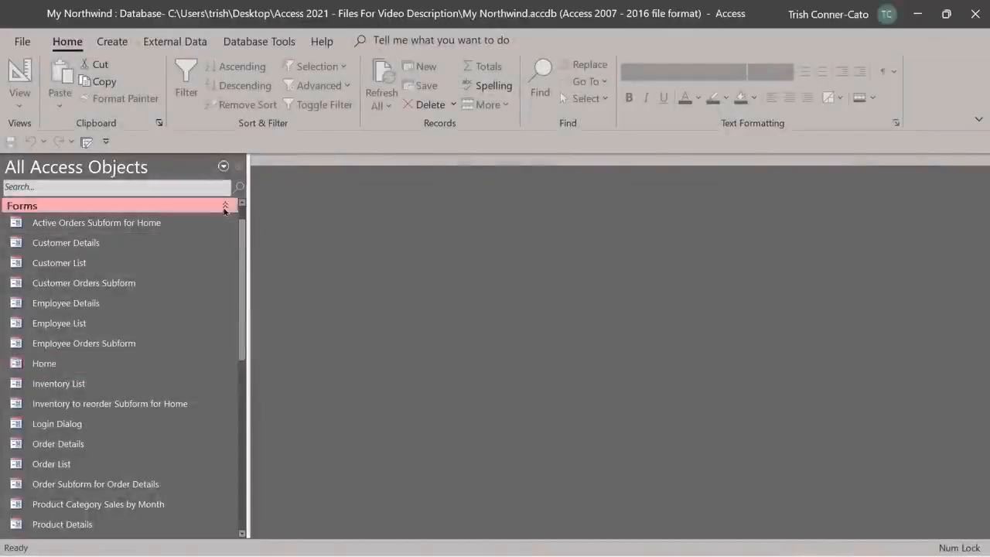
left_click(234, 251)
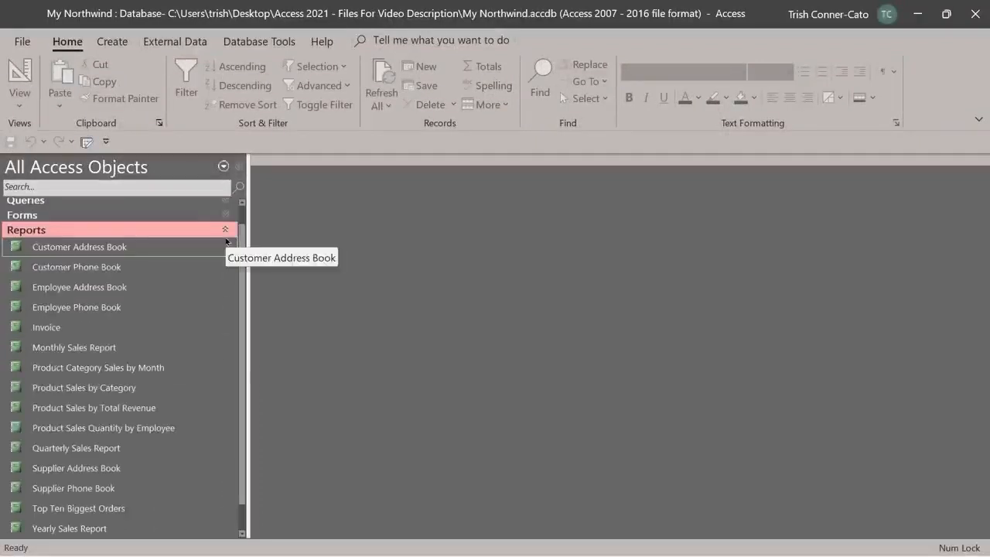
scroll(194, 354, "down", 2)
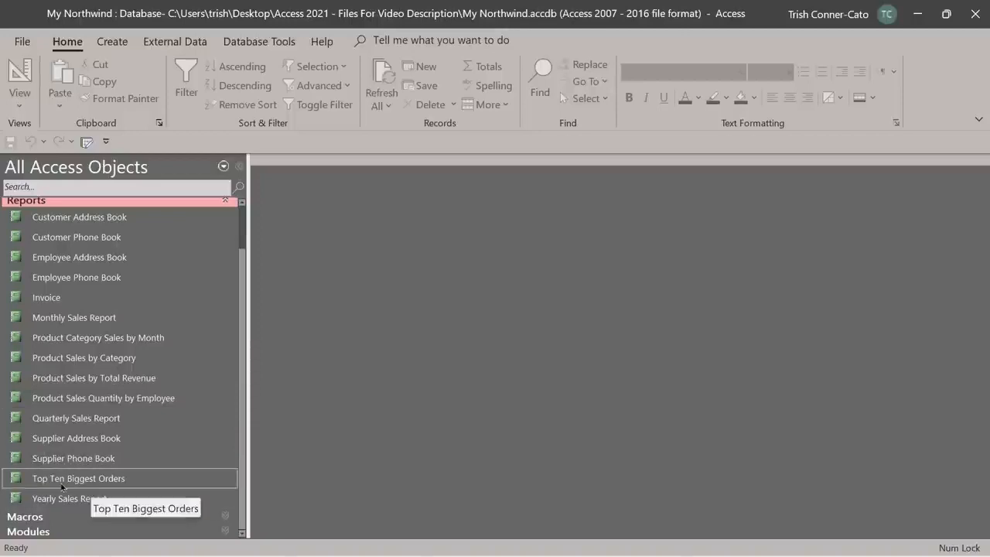
right_click(116, 481)
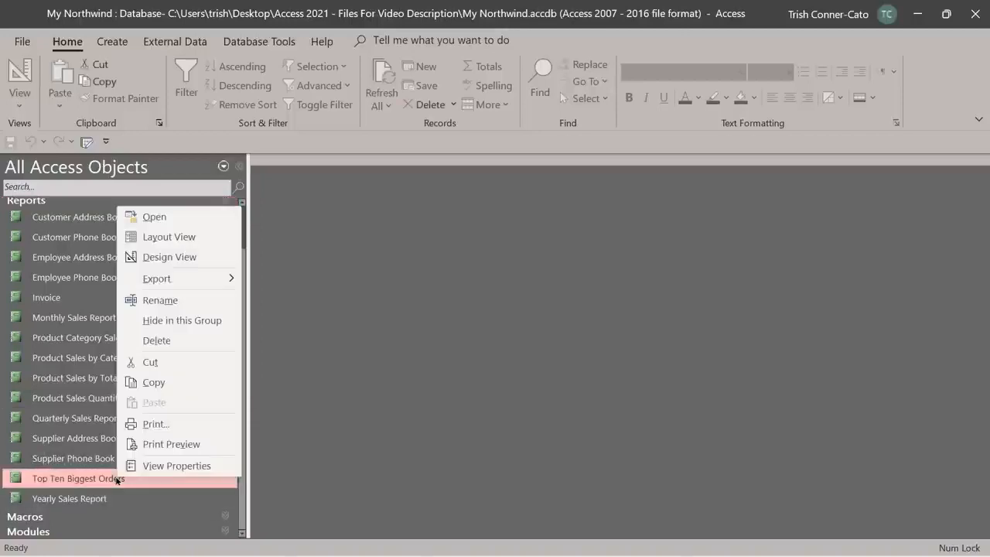
left_click(155, 217)
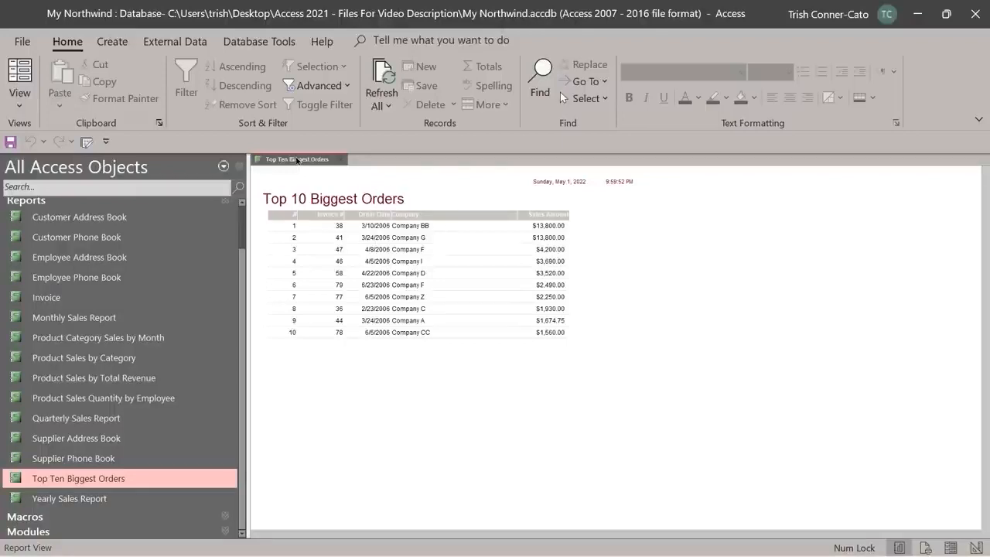
View the Top Ten Biggest Orders report in Layout View with its title selected, and switch the report to Design View.
right_click(297, 159)
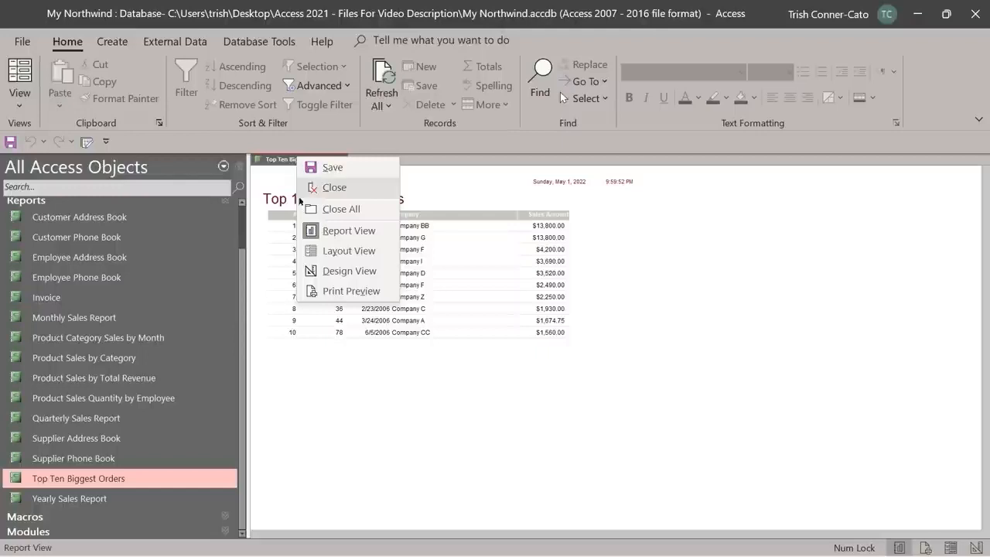
left_click(348, 251)
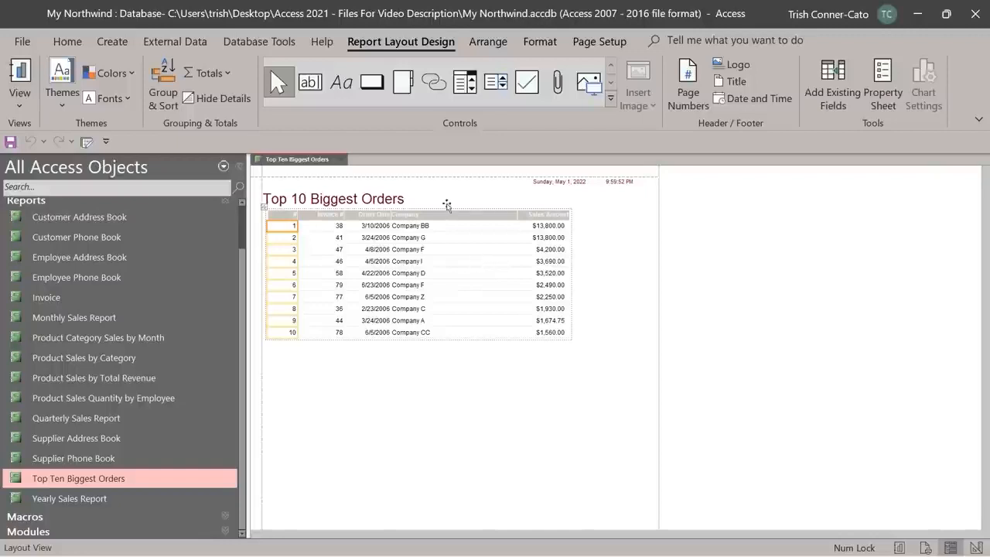
left_click(398, 202)
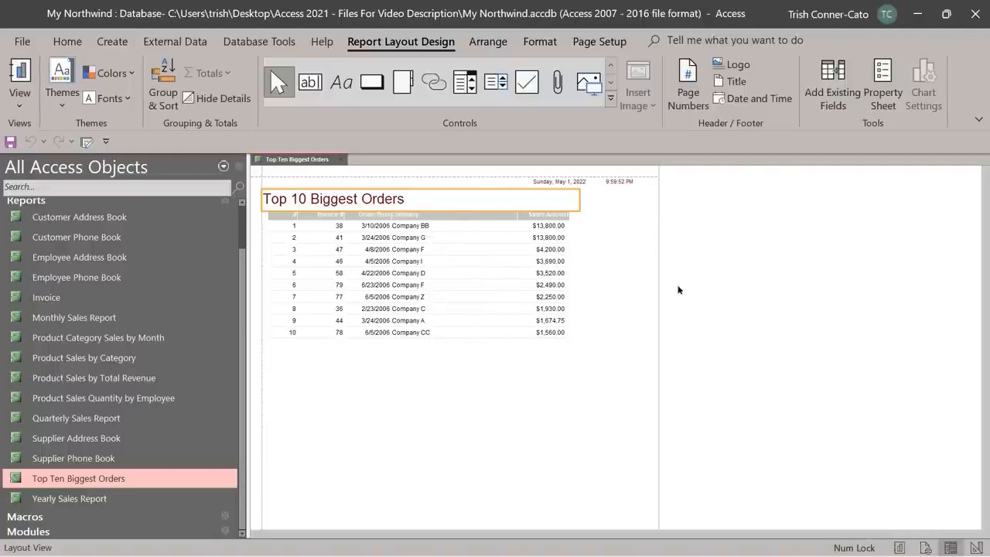
right_click(303, 160)
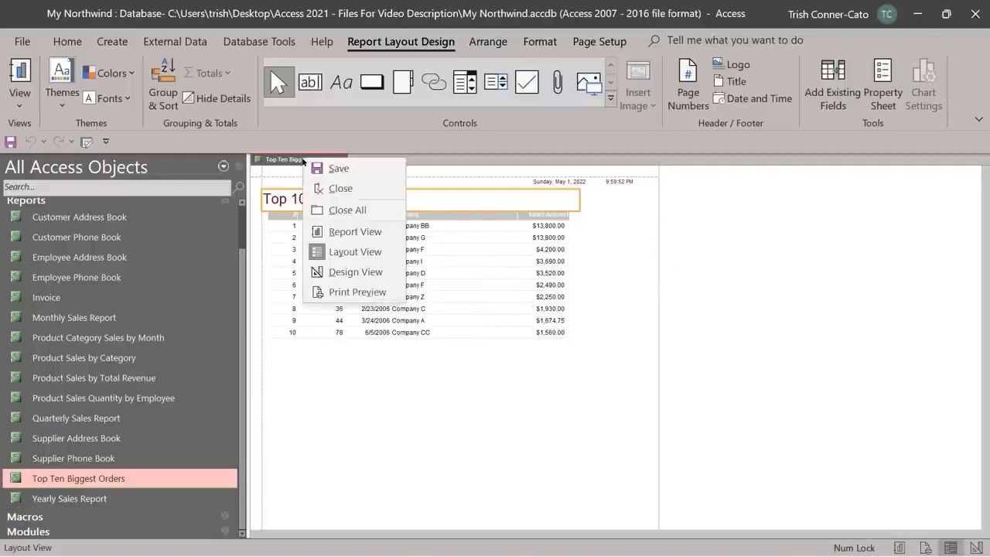
left_click(348, 272)
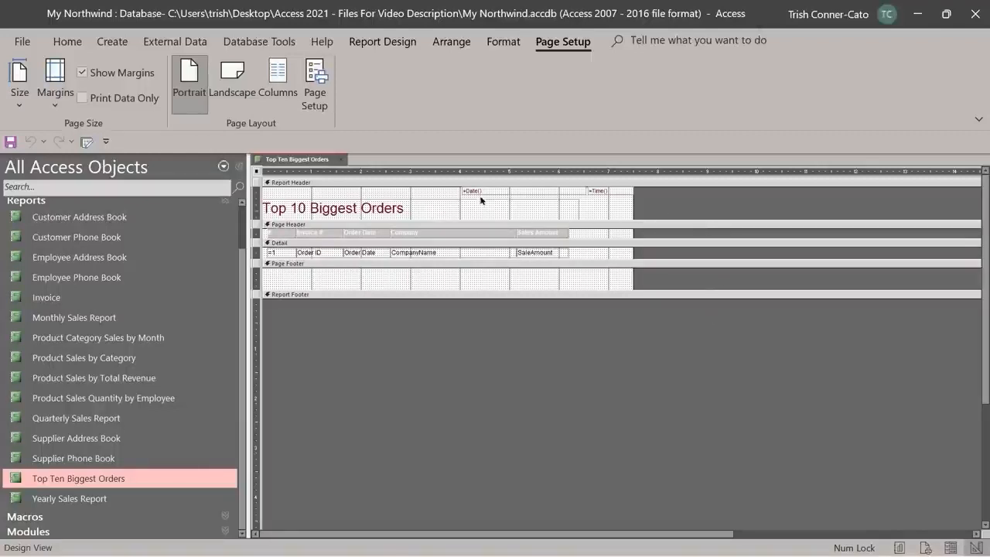
Show the Top Ten Biggest Orders report in Print Preview, look through the additional export formats, and close the preview and the report.
right_click(319, 160)
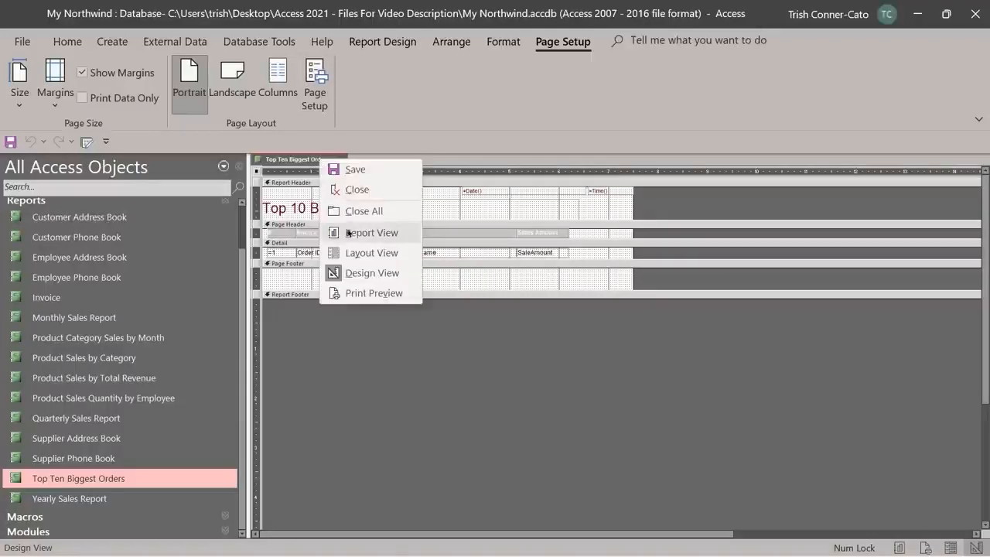
left_click(370, 293)
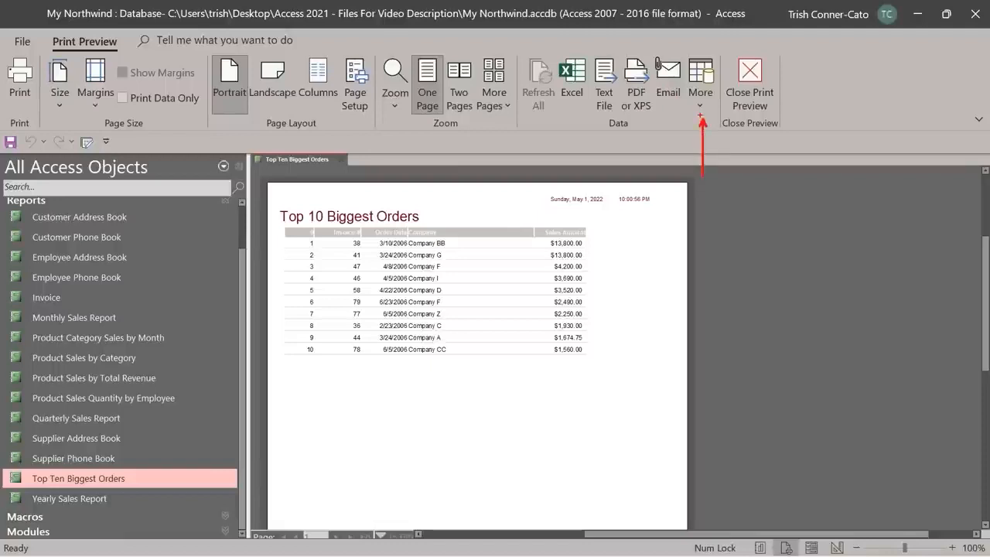
left_click(701, 106)
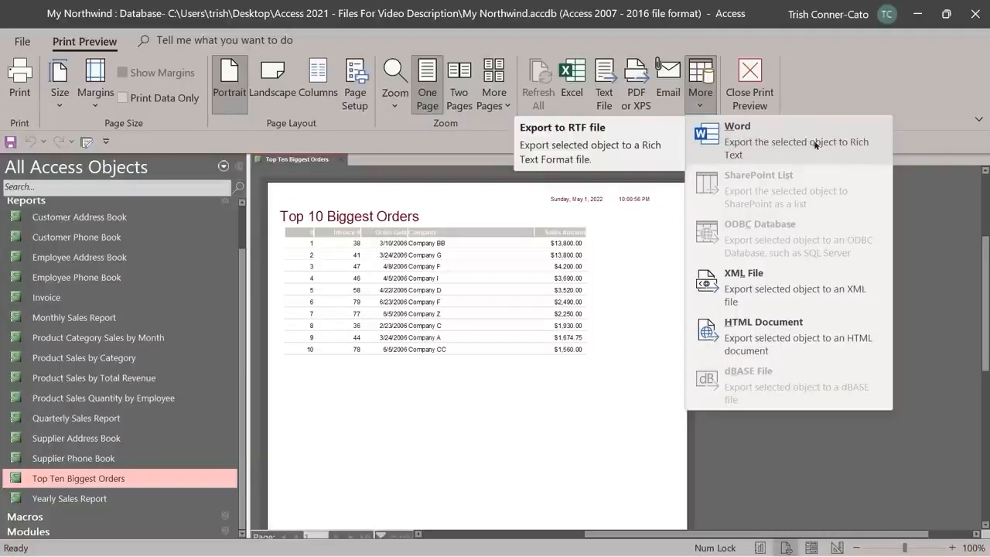
left_click(966, 211)
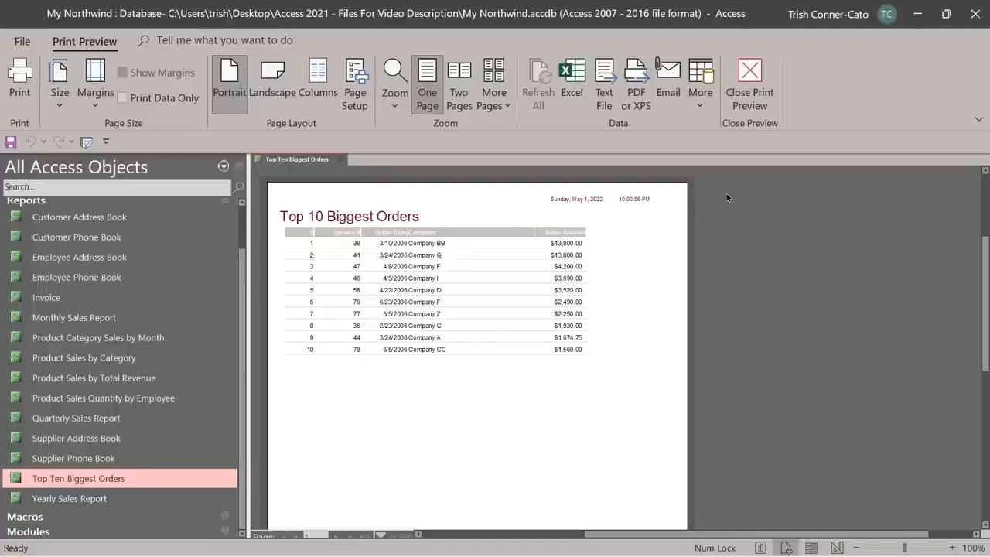
left_click(754, 75)
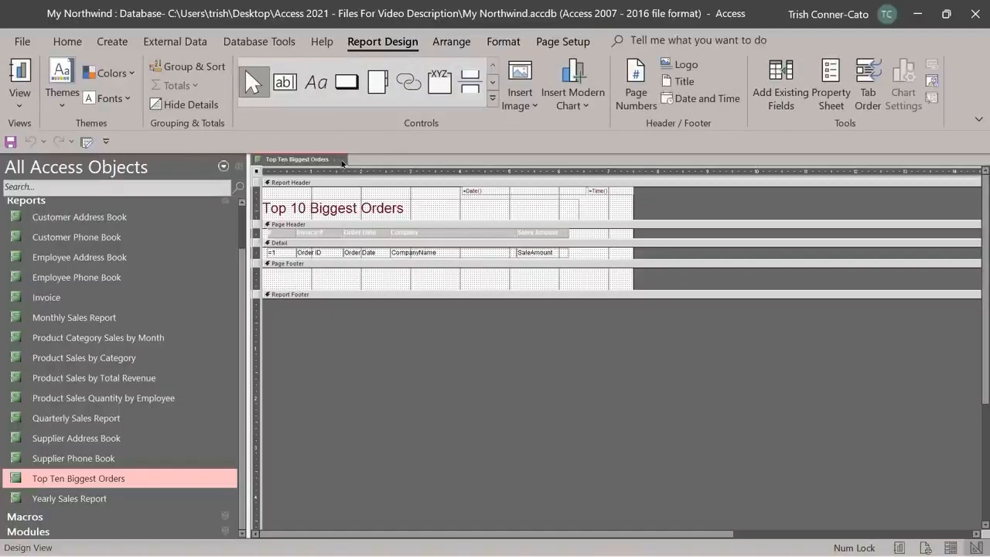
left_click(342, 160)
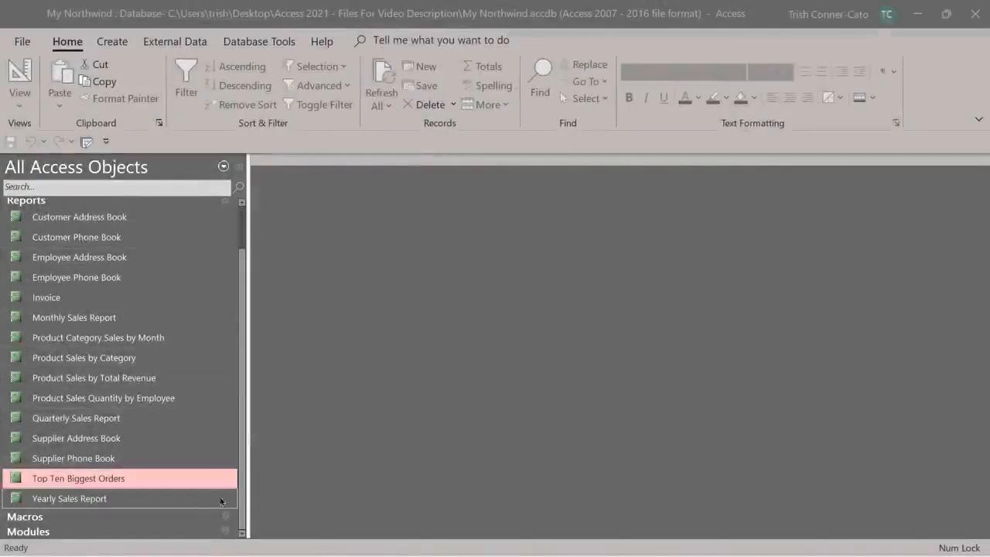
Expand the Macros group, run the AutoExec macro, and dismiss the login dialog it opens.
left_click(193, 515)
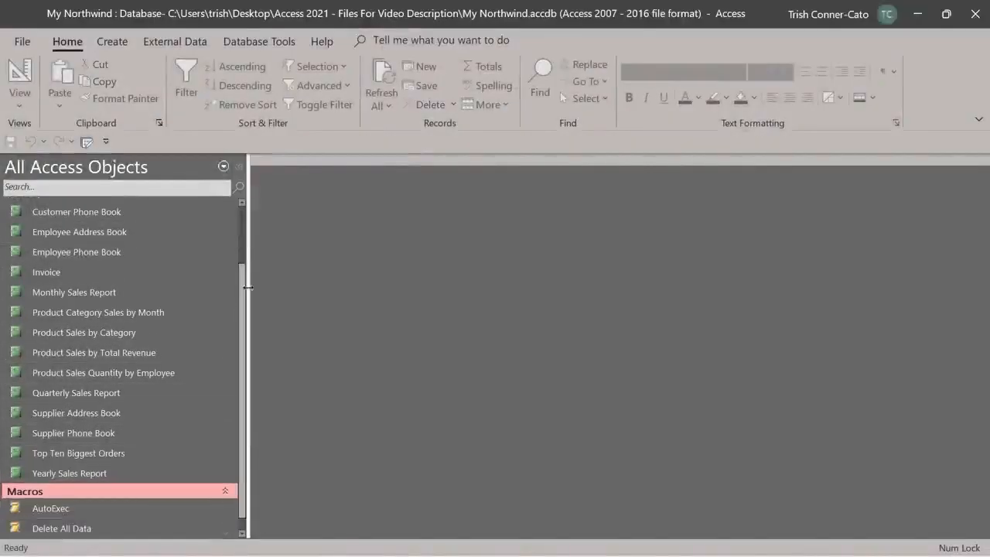
scroll(241, 278, "down", 1)
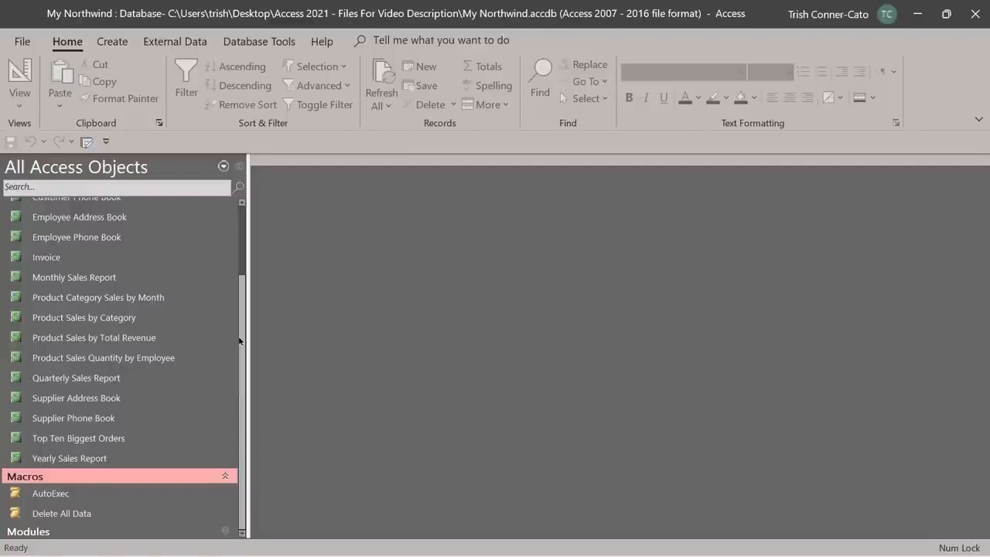
key("Down")
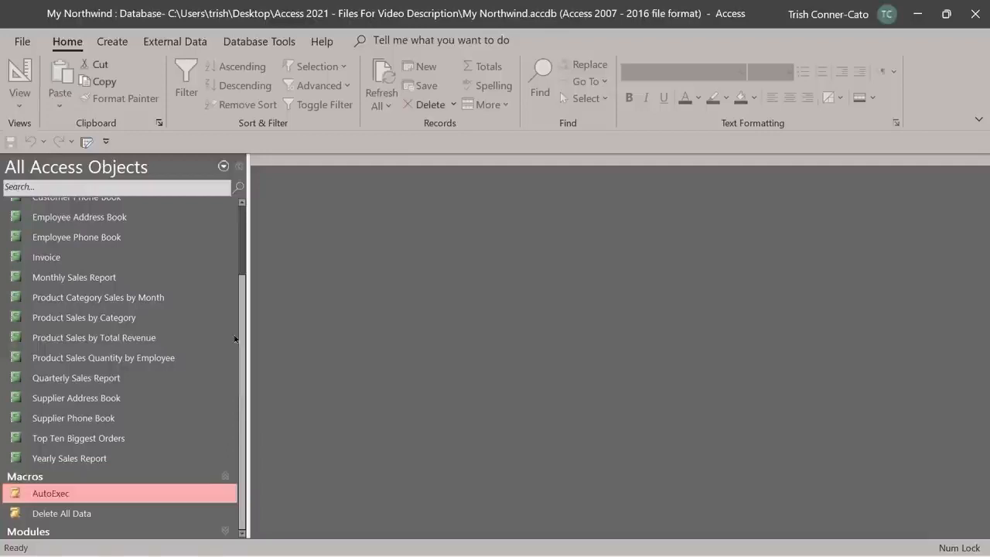
right_click(90, 498)
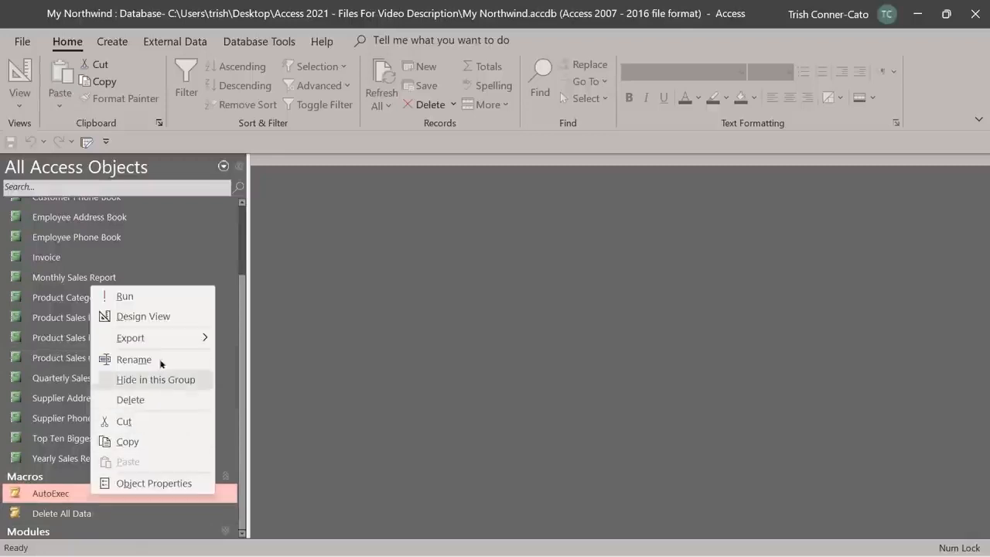
left_click(126, 296)
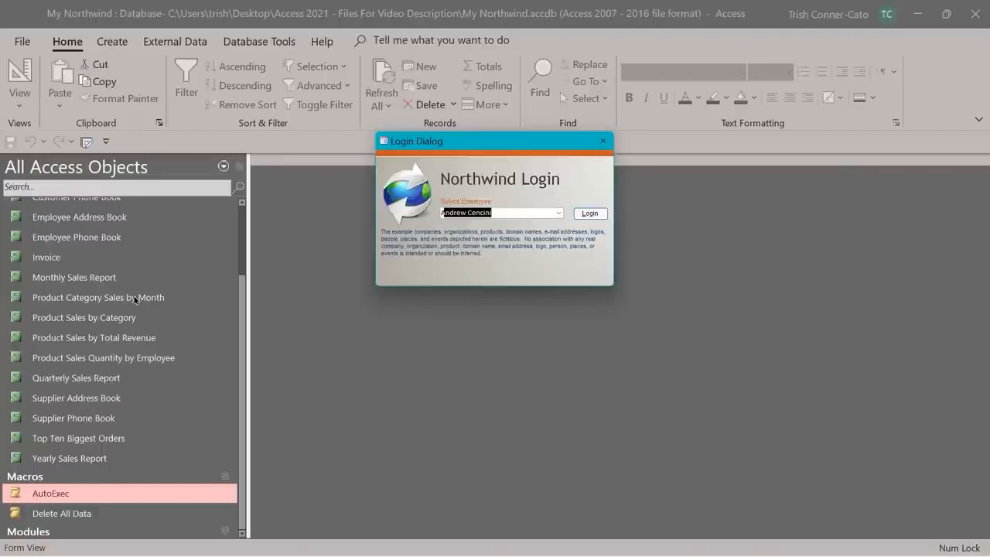
left_click(603, 142)
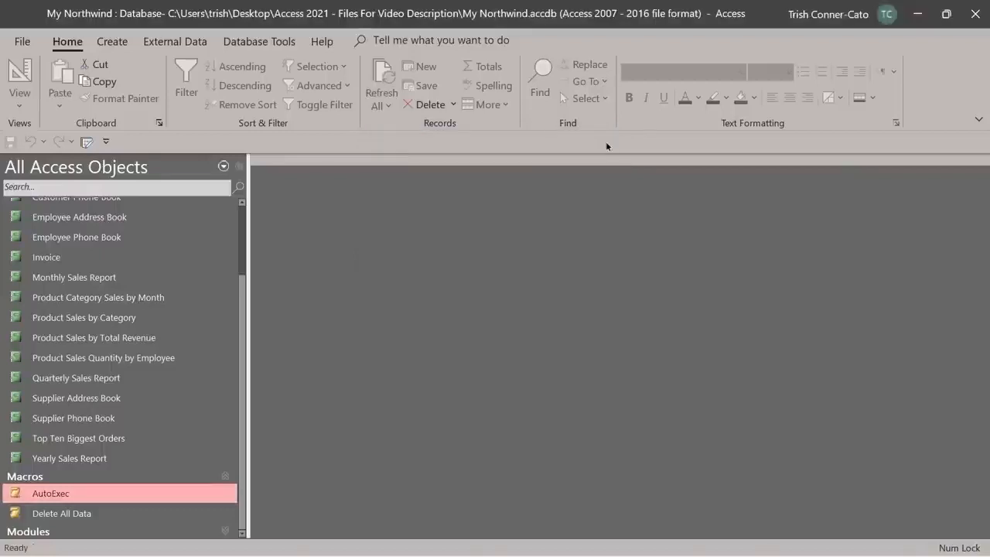
Examine the AutoExec macro's SetDisplayedCategories action and both If blocks with their OpenForm actions in Design View, and close the macro.
right_click(100, 499)
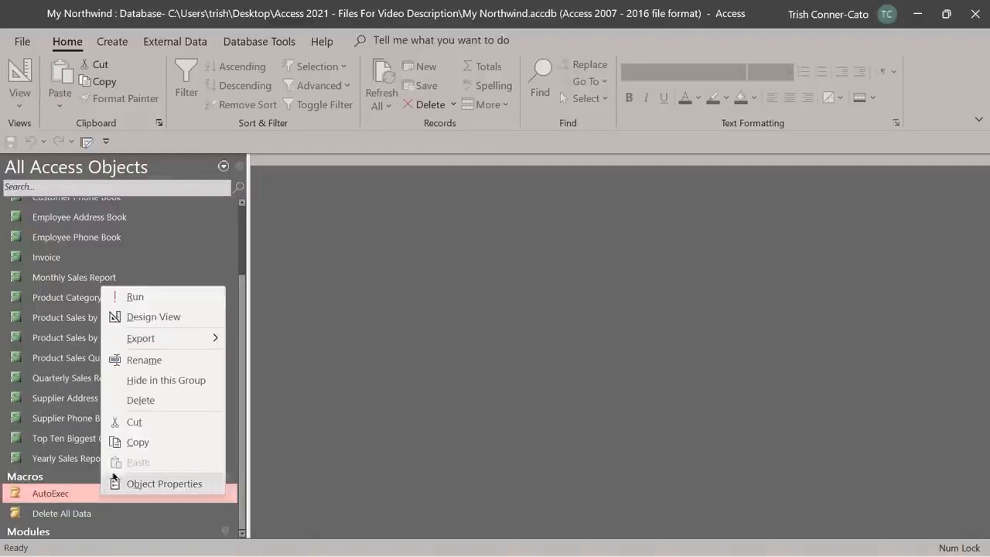
left_click(173, 319)
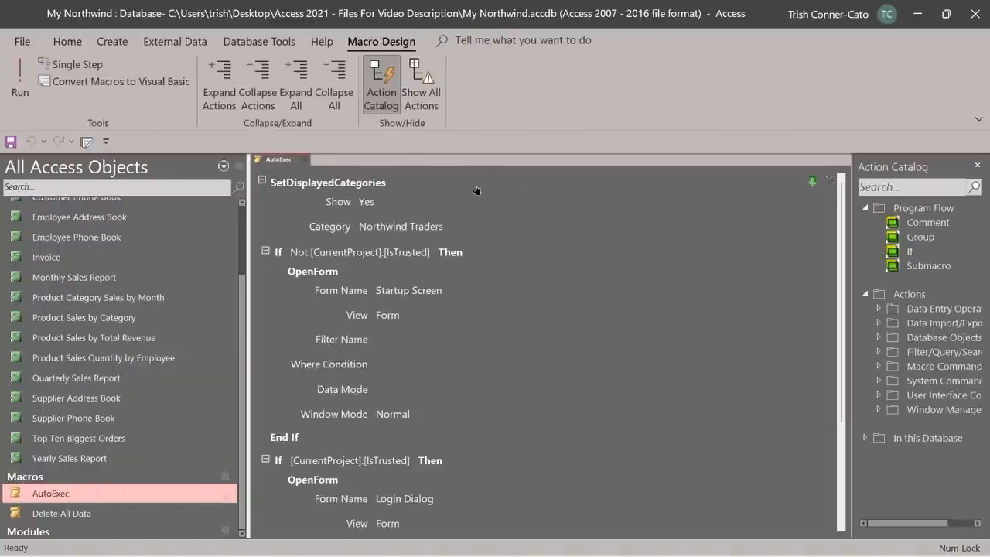
mouse_move(308, 193)
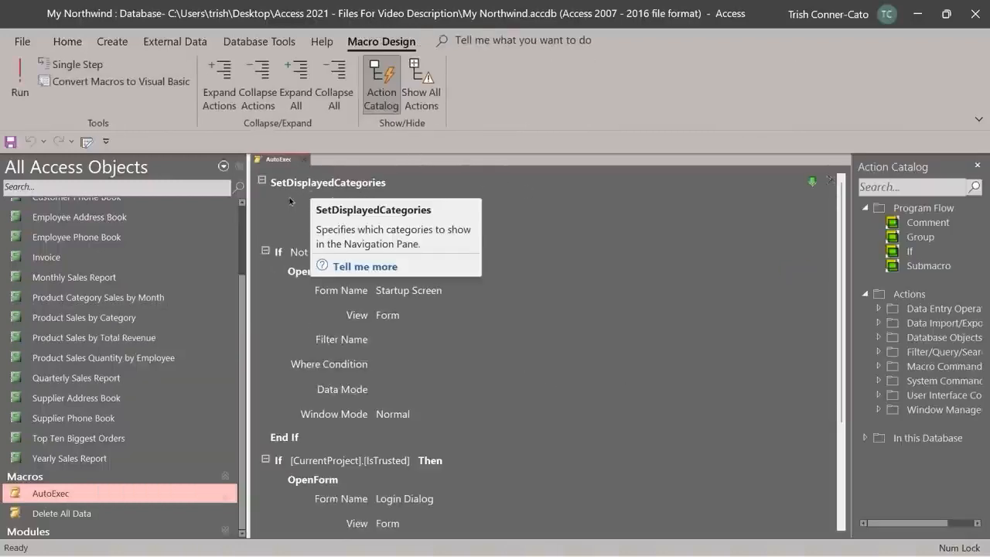
mouse_move(510, 322)
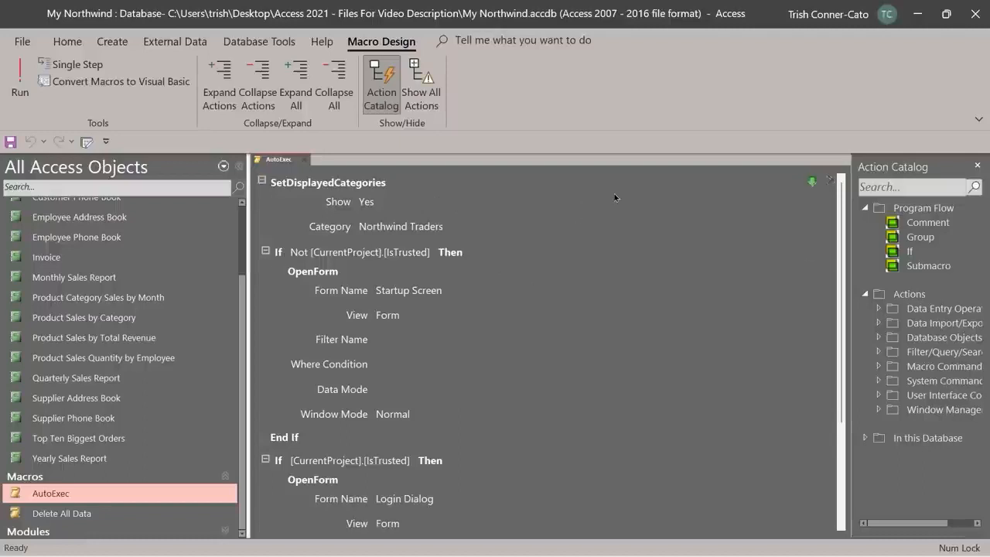
mouse_move(614, 193)
mouse_move(590, 219)
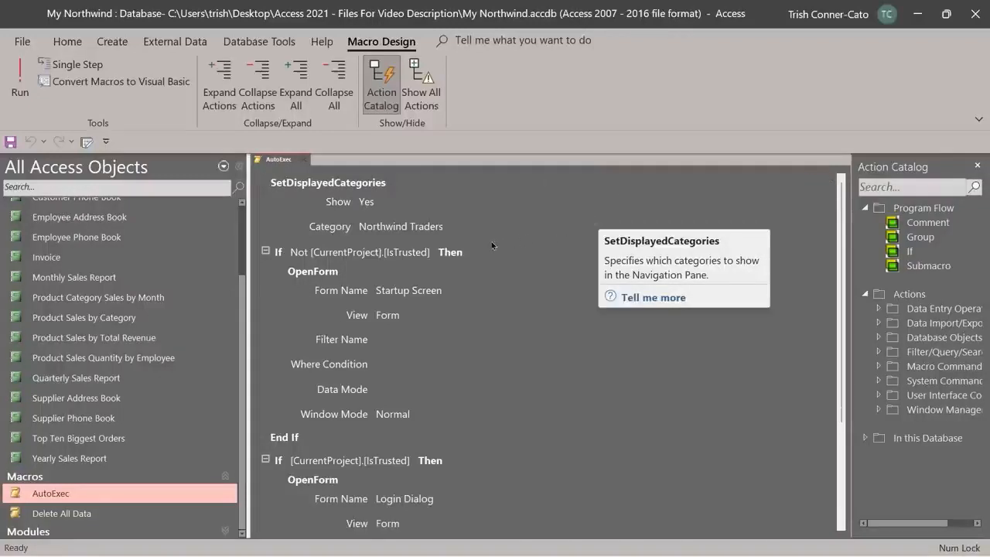
mouse_move(479, 246)
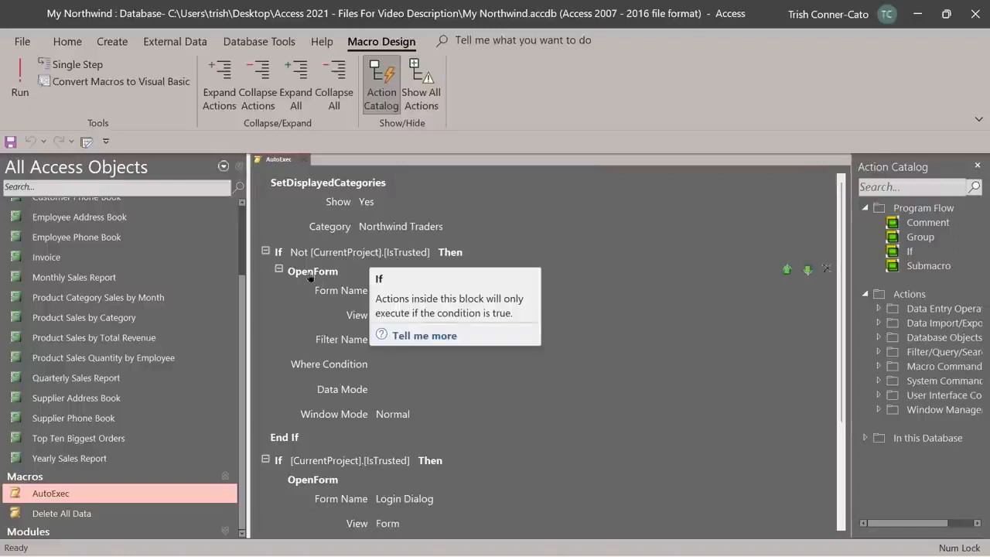
mouse_move(332, 269)
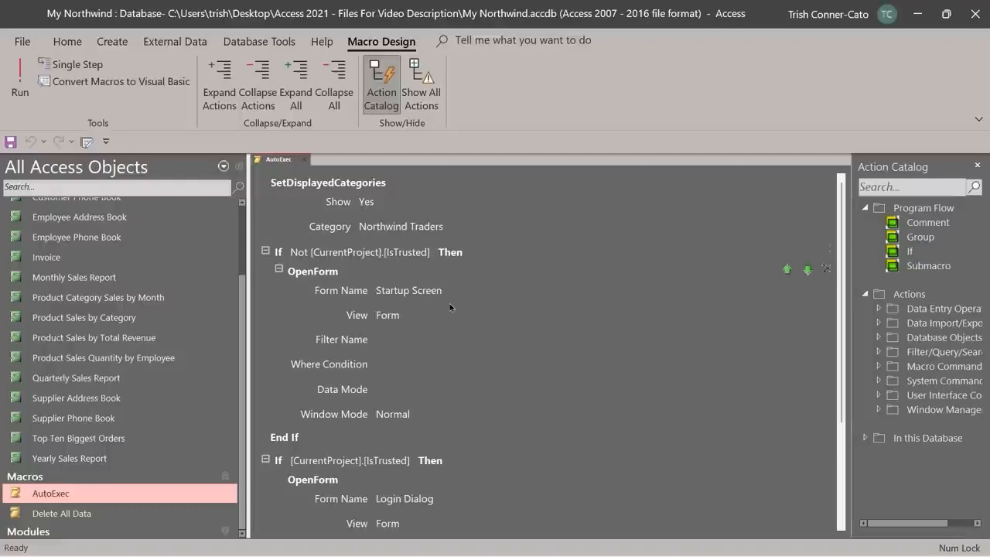
scroll(434, 366, "down", 2)
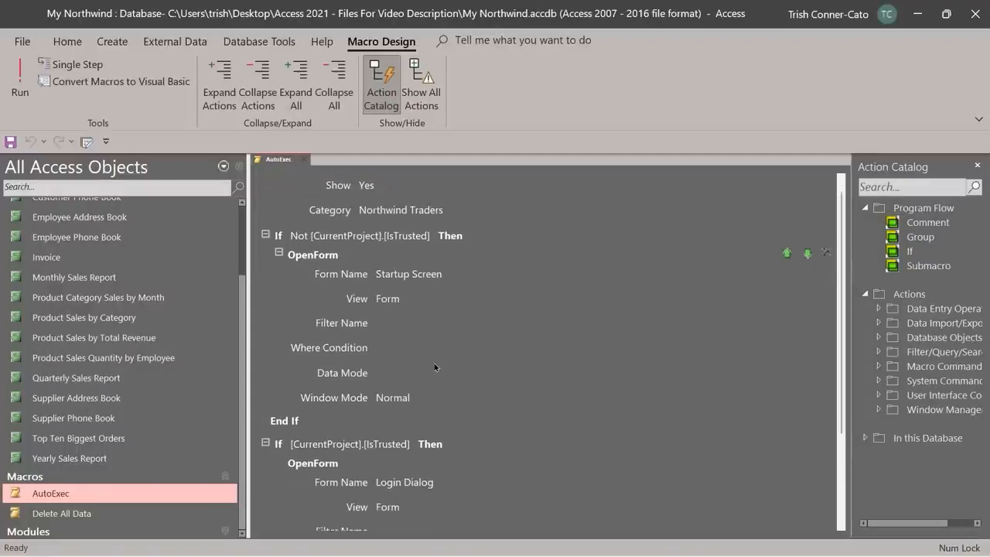
scroll(431, 372, "down", 3)
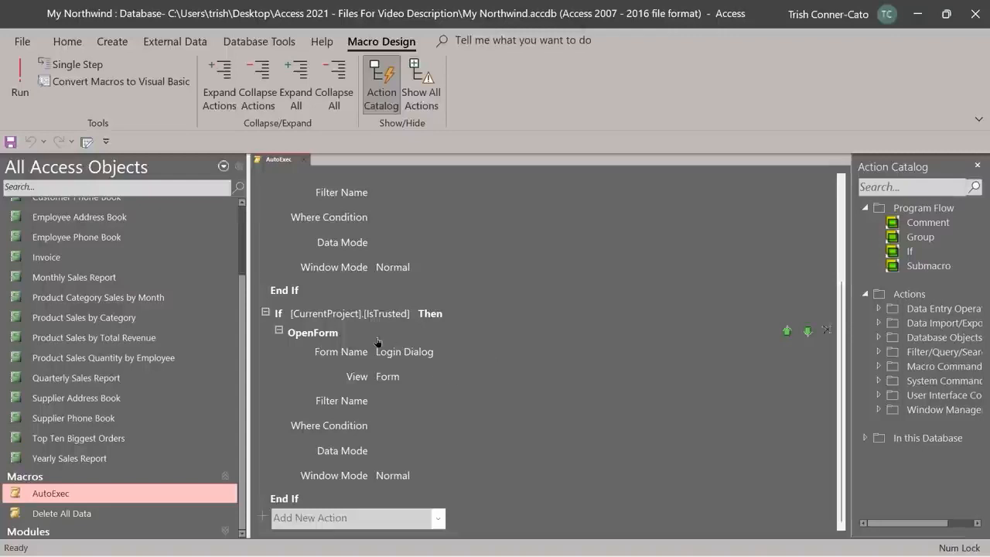
left_click(303, 164)
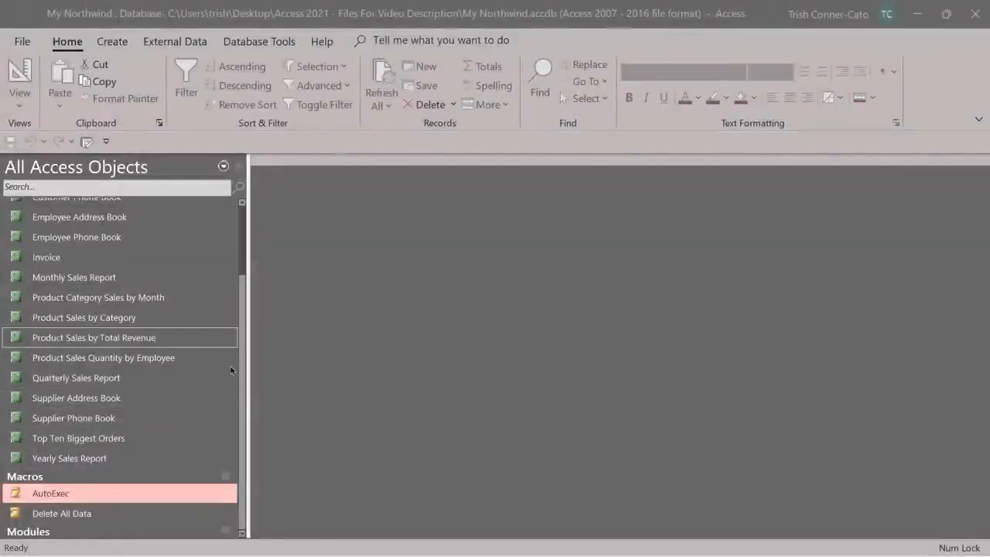
Expand the Modules group, open the CustomerOrders module in Design View, and read through its VBA code.
left_click(221, 532)
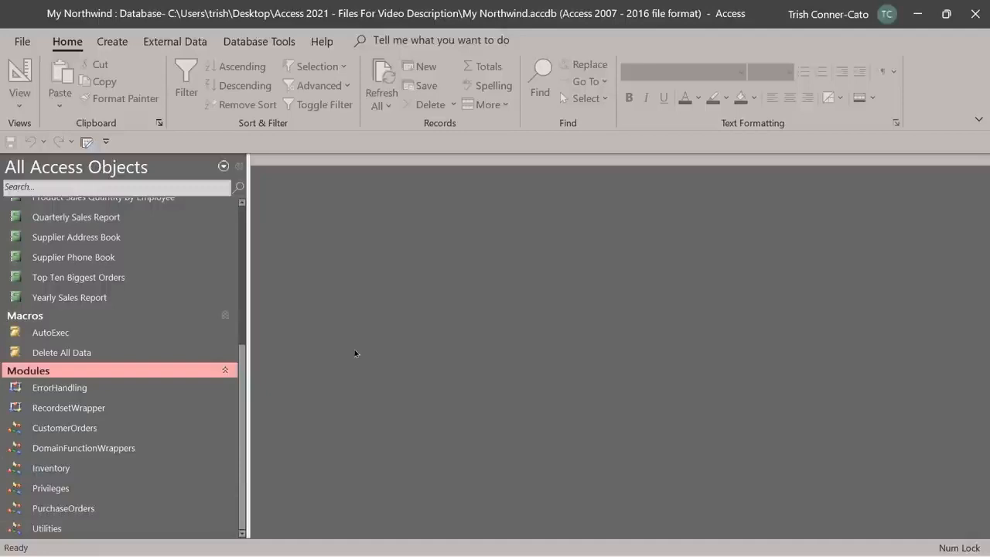
right_click(79, 430)
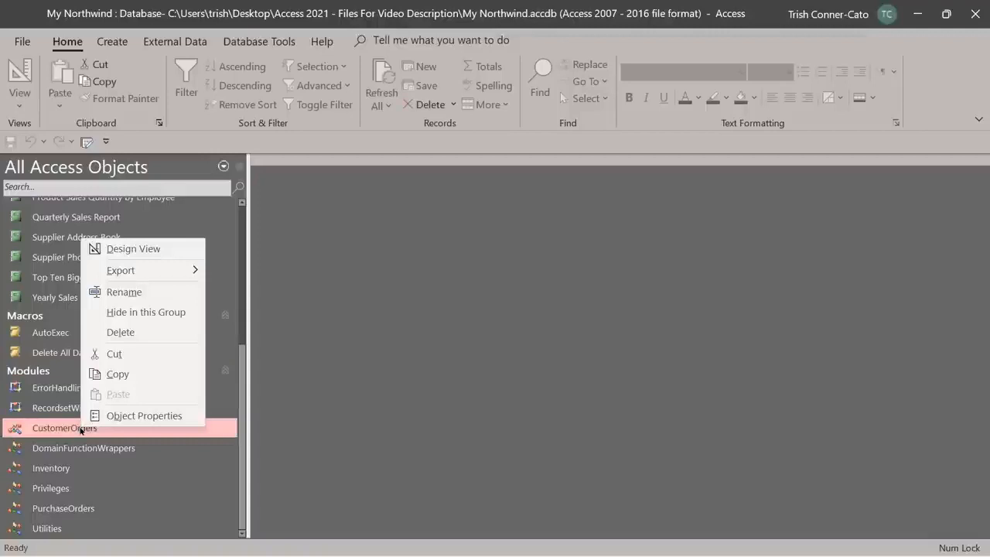
left_click(128, 249)
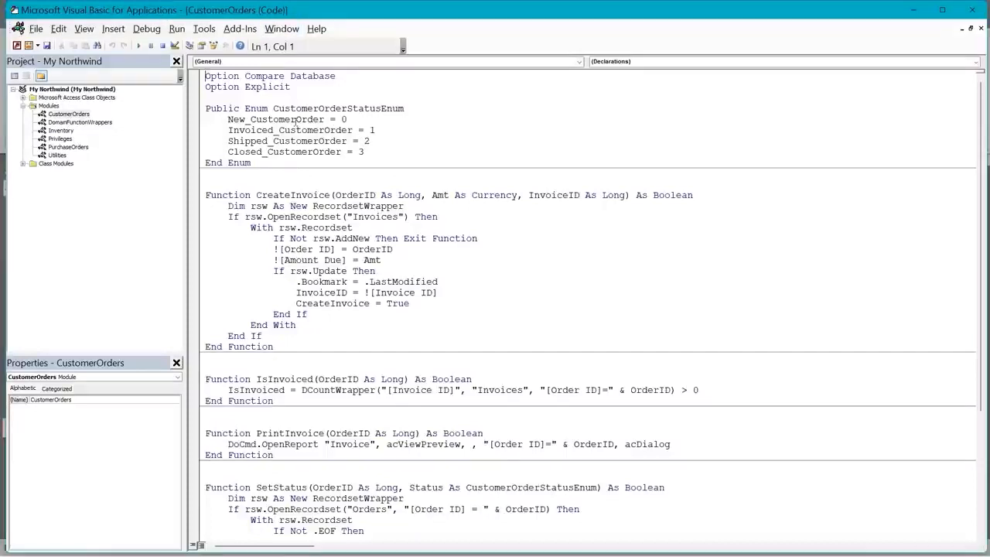
scroll(296, 121, "down", 3)
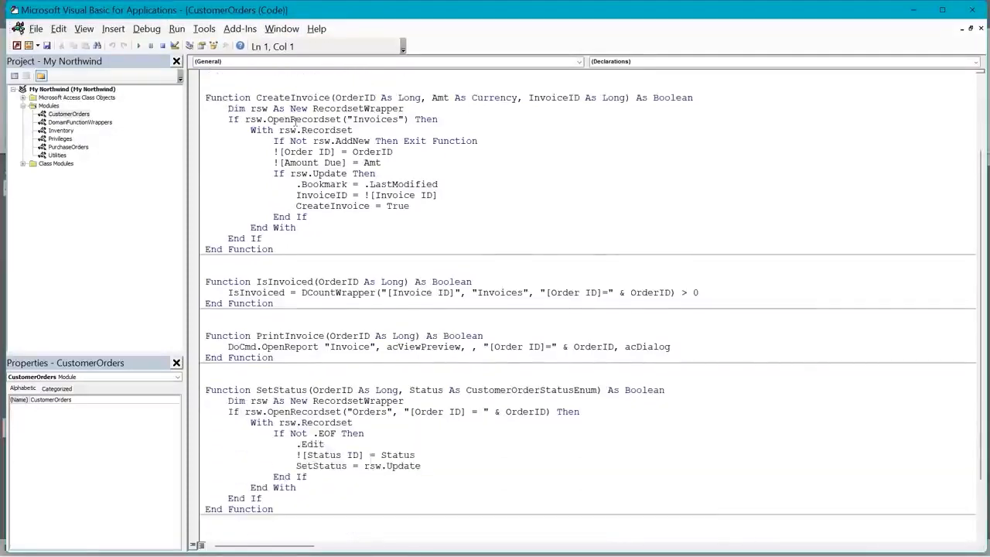
scroll(296, 121, "down", 2)
scroll(295, 120, "up", 5)
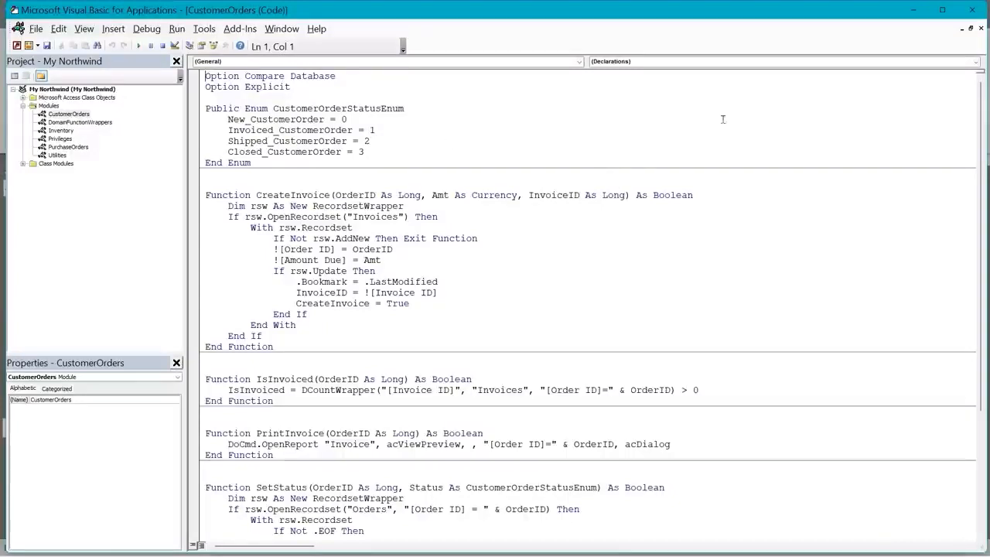
Close the Visual Basic editor, and collapse the Macros and Modules groups.
left_click(973, 10)
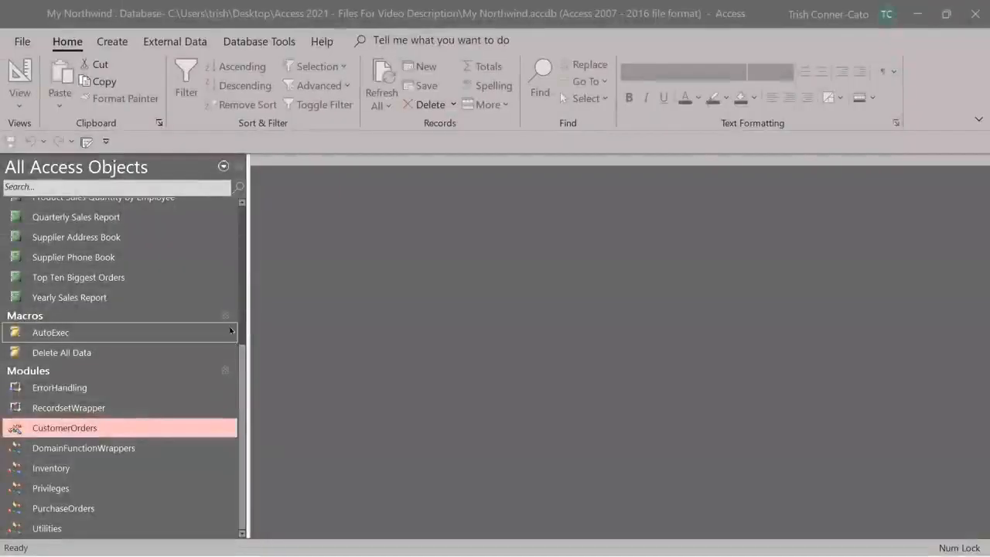
left_click(224, 315)
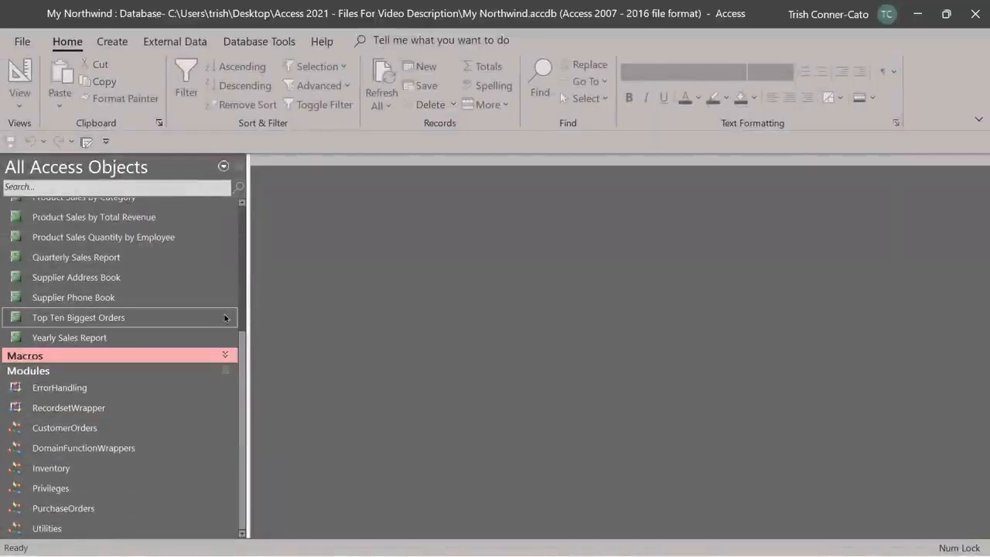
left_click(229, 367)
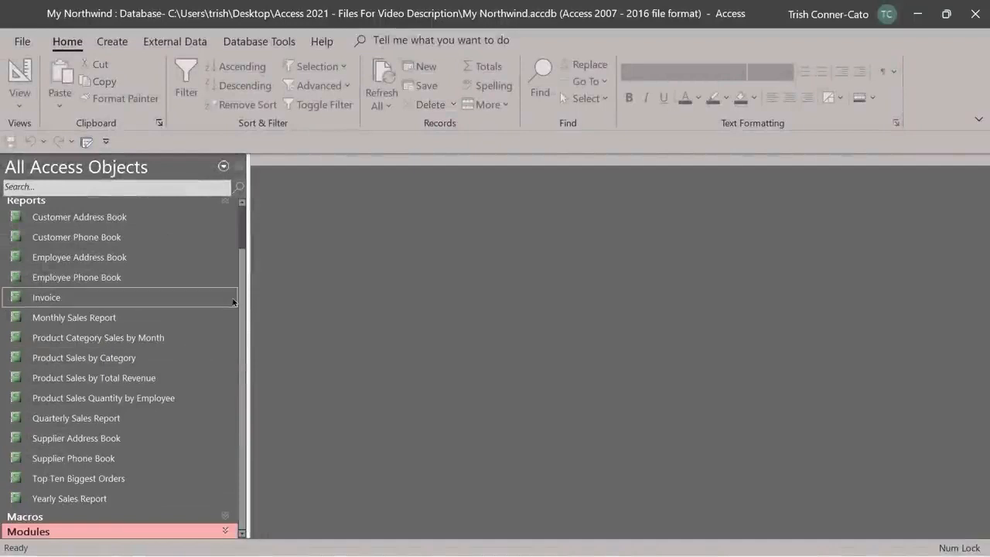
Collapse the Reports group and expand the Tables group in the list of database objects.
scroll(231, 310, "up", 3)
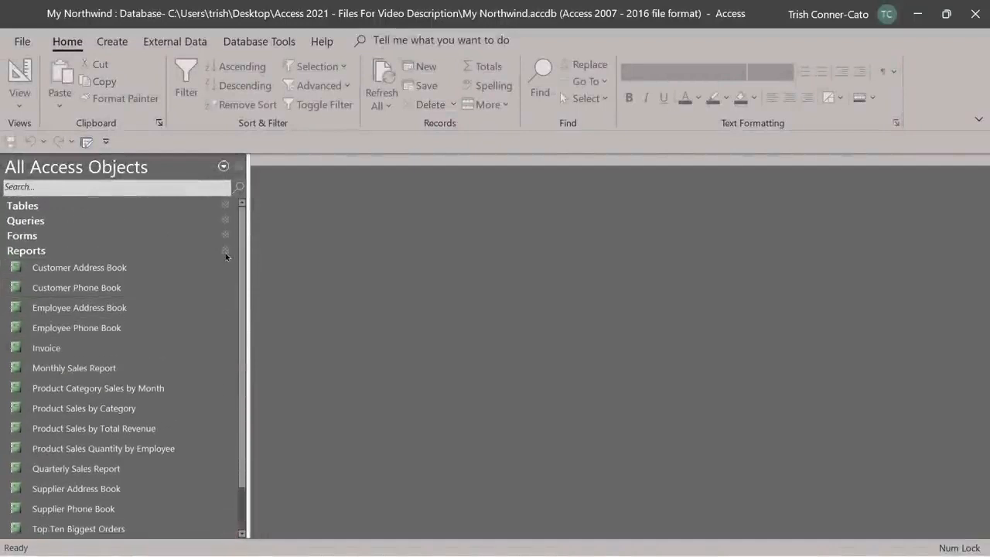
left_click(226, 252)
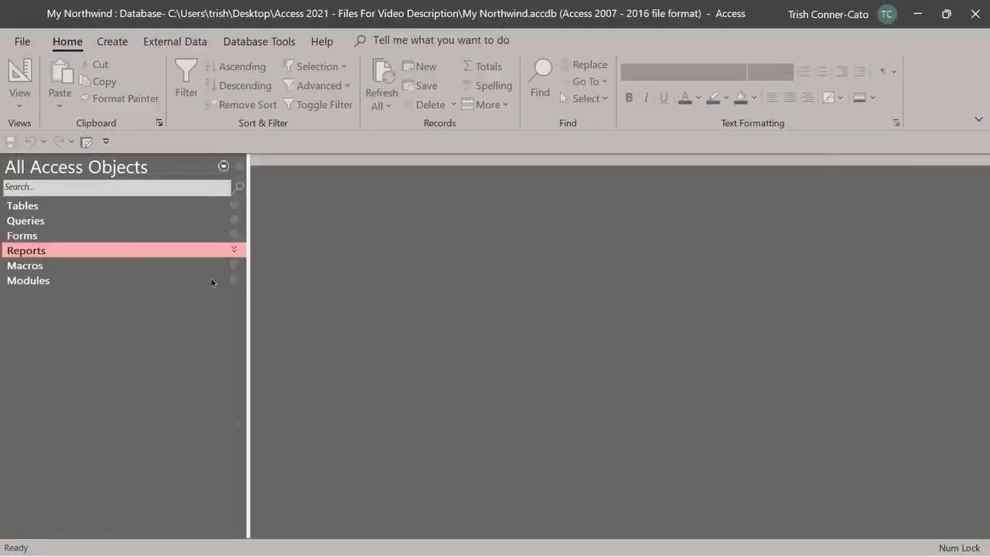
left_click(235, 205)
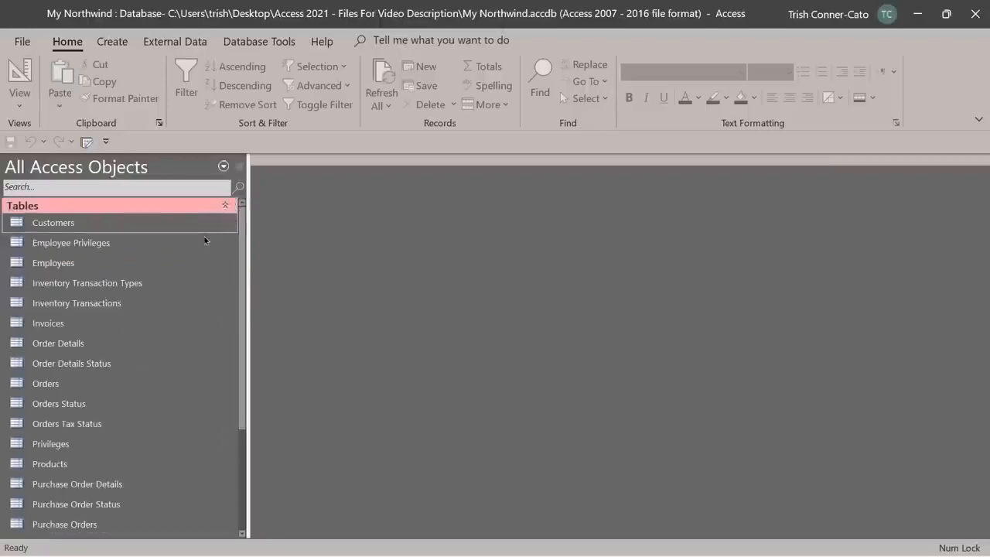
Open the Customers table in Datasheet View, note the contextual table tools it brings up, and close the table.
double_click(68, 226)
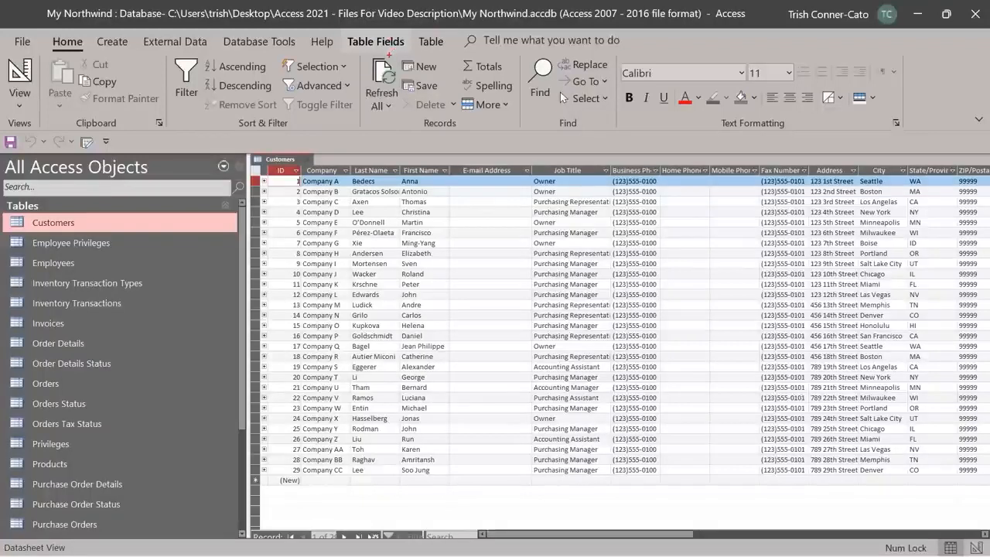
left_click_drag(389, 55, 389, 133)
left_click_drag(439, 55, 439, 152)
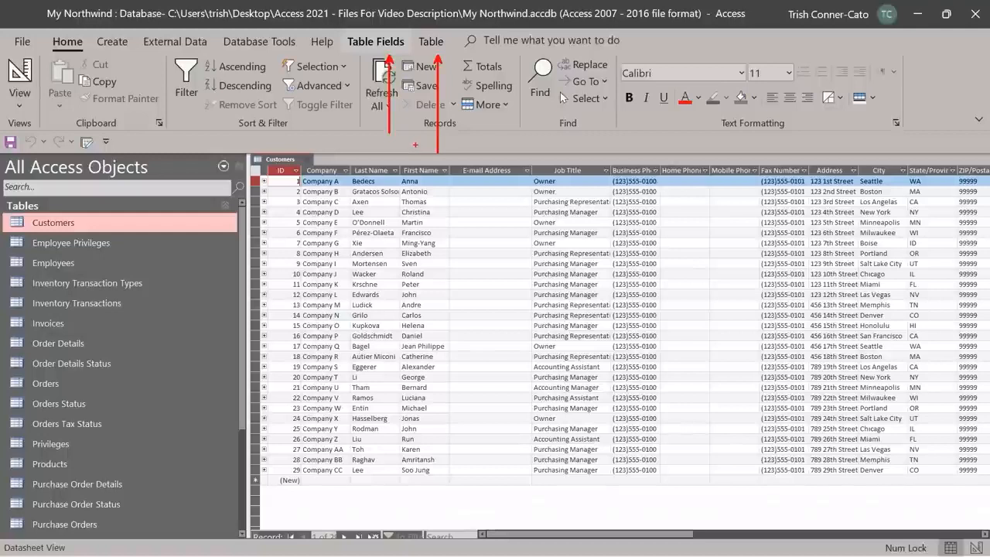
key("Escape")
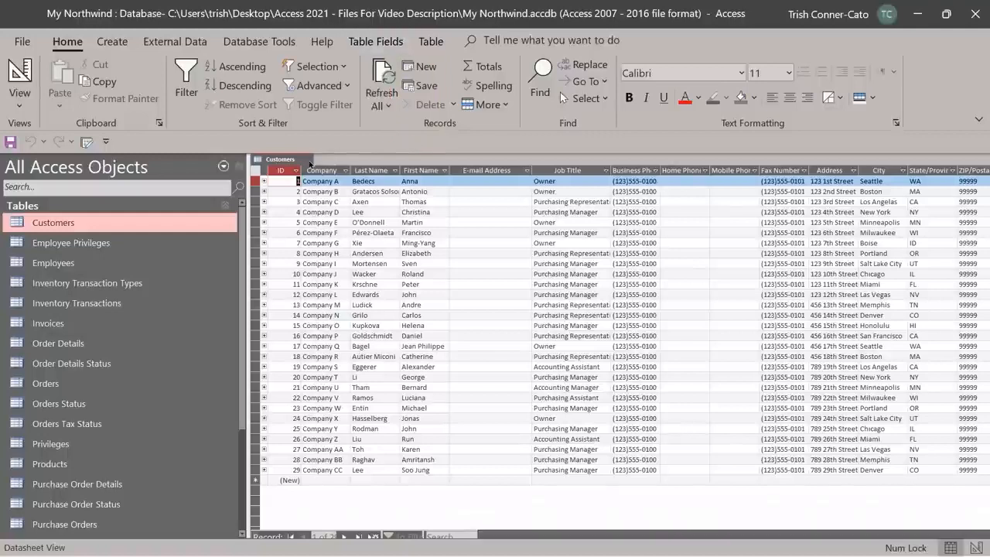
left_click(309, 162)
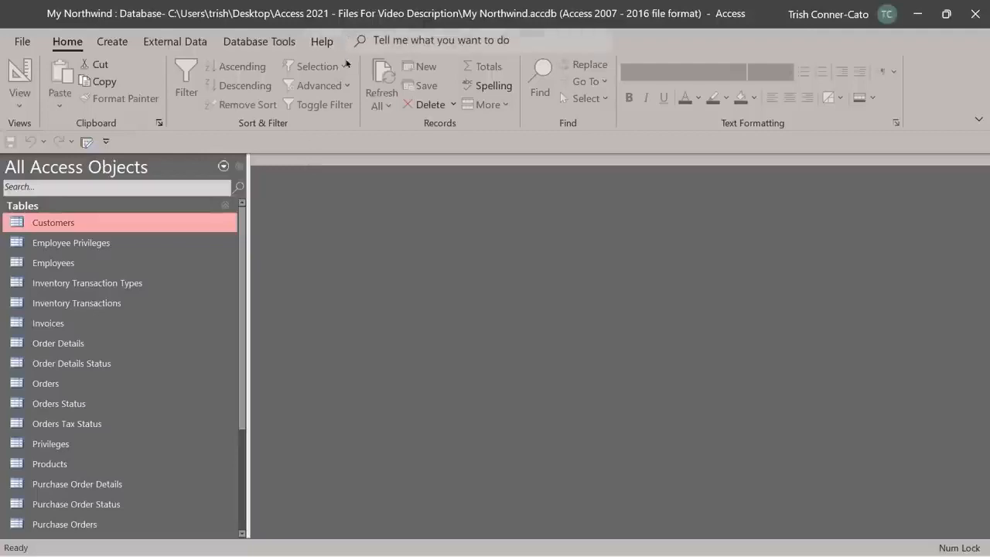
Reopen the Customers table and examine the available commands for object creation, external data, database tools and help.
double_click(185, 224)
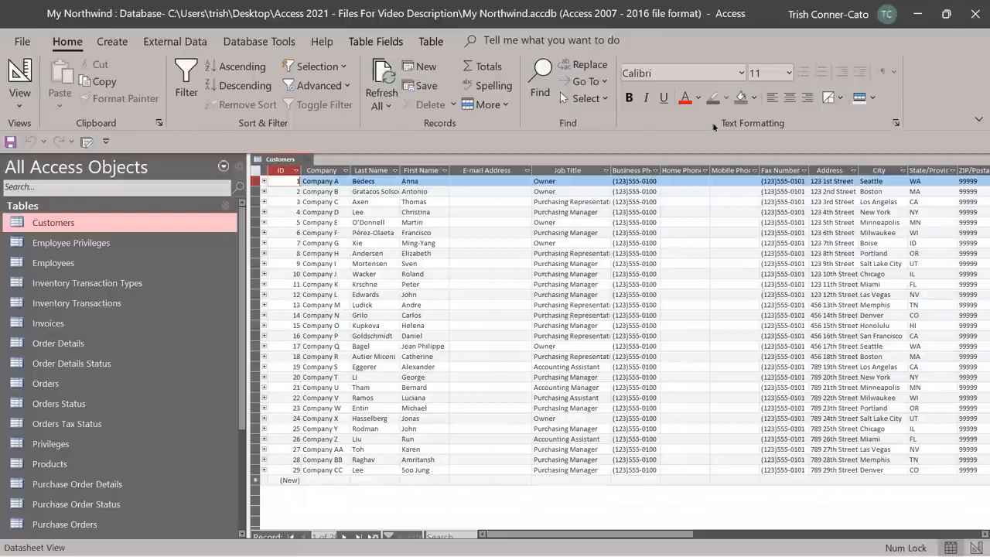
left_click(109, 46)
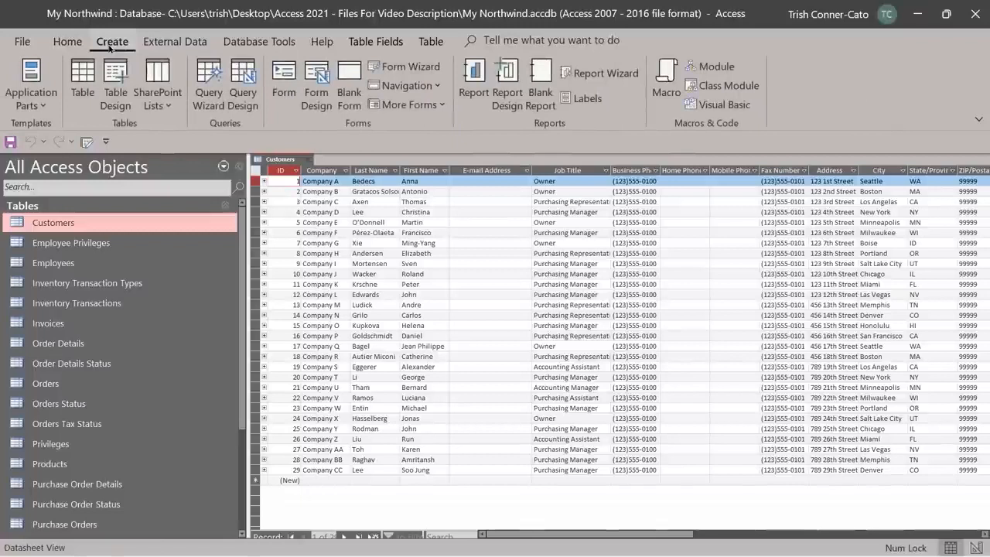
left_click(171, 43)
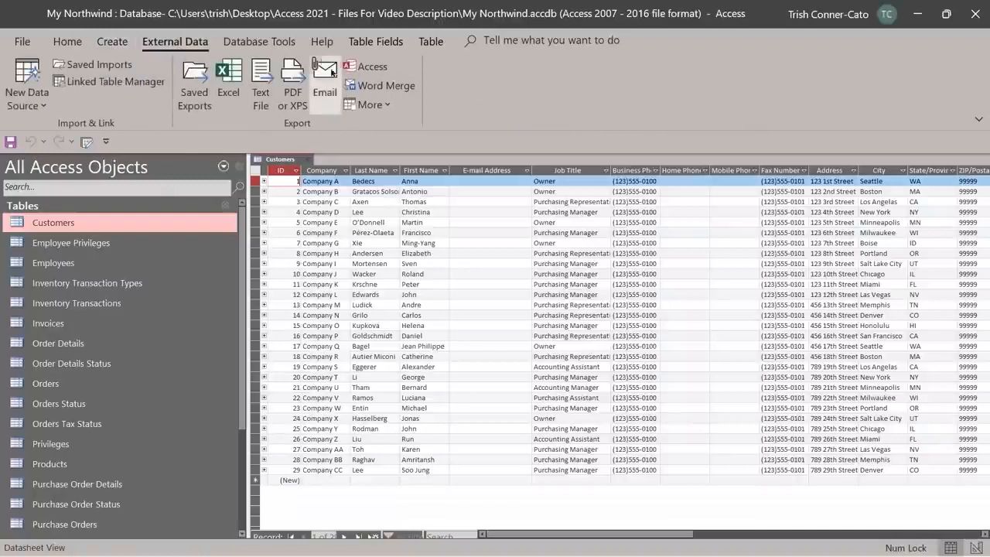
left_click(274, 43)
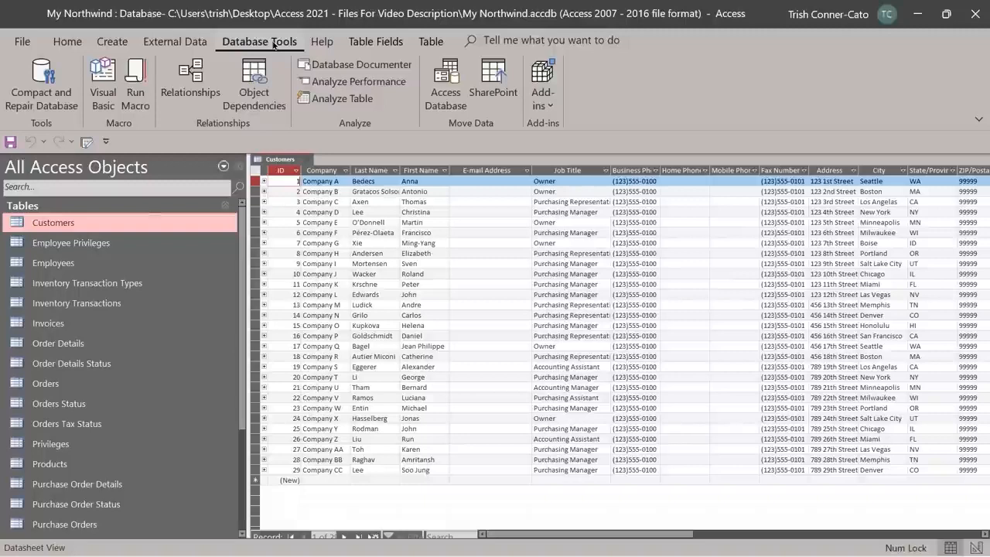
left_click(321, 42)
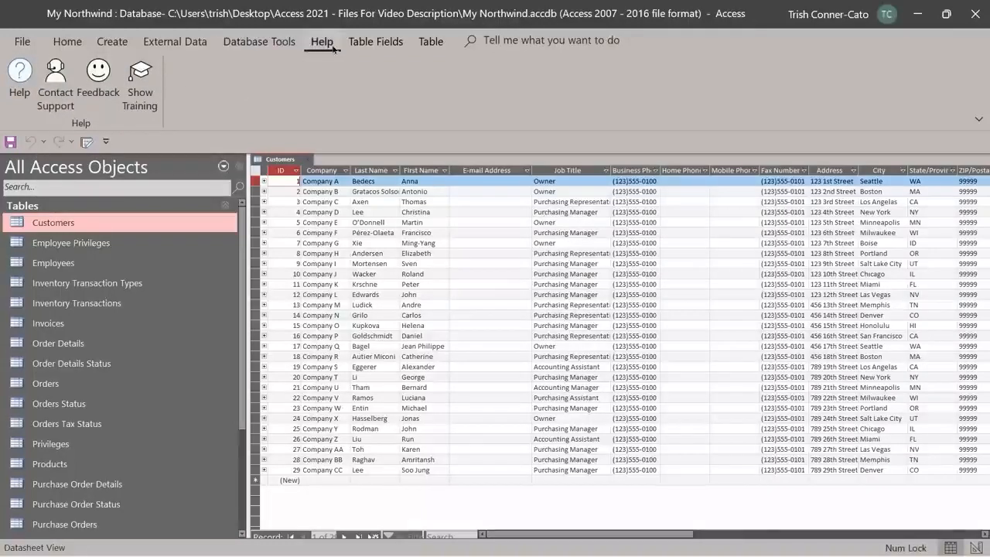
Start the suggested Switchboard Manager action from the command search, and decline to create a switchboard.
left_click(484, 41)
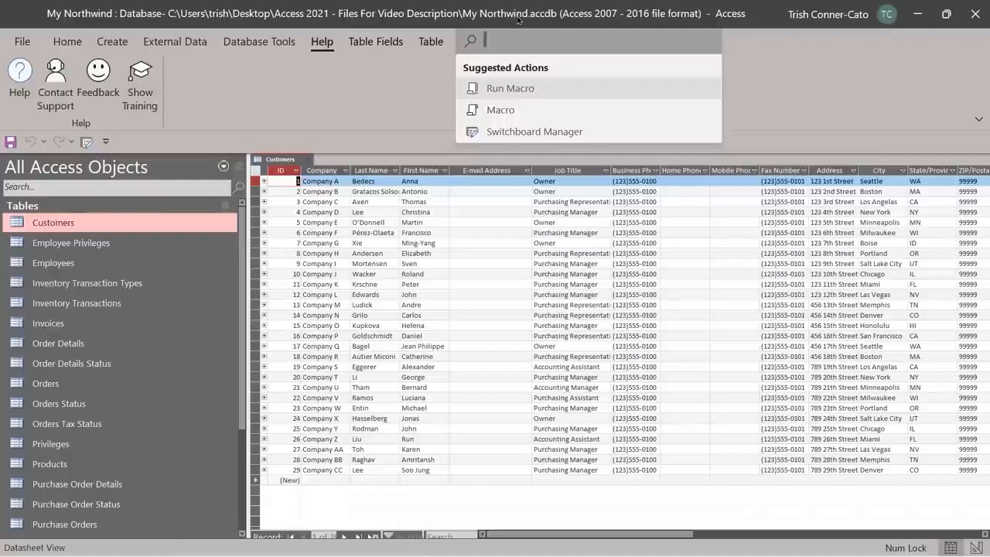
left_click(524, 133)
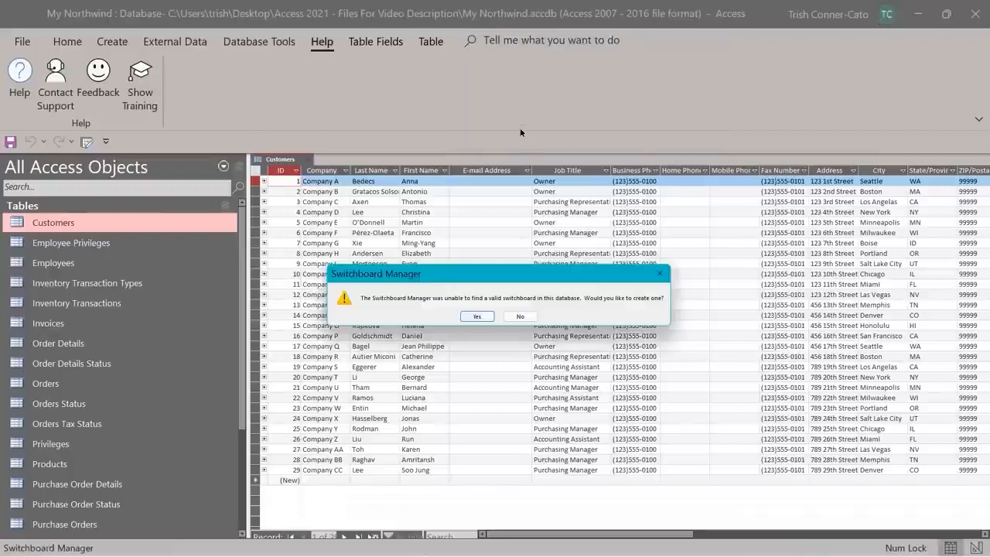
left_click(521, 317)
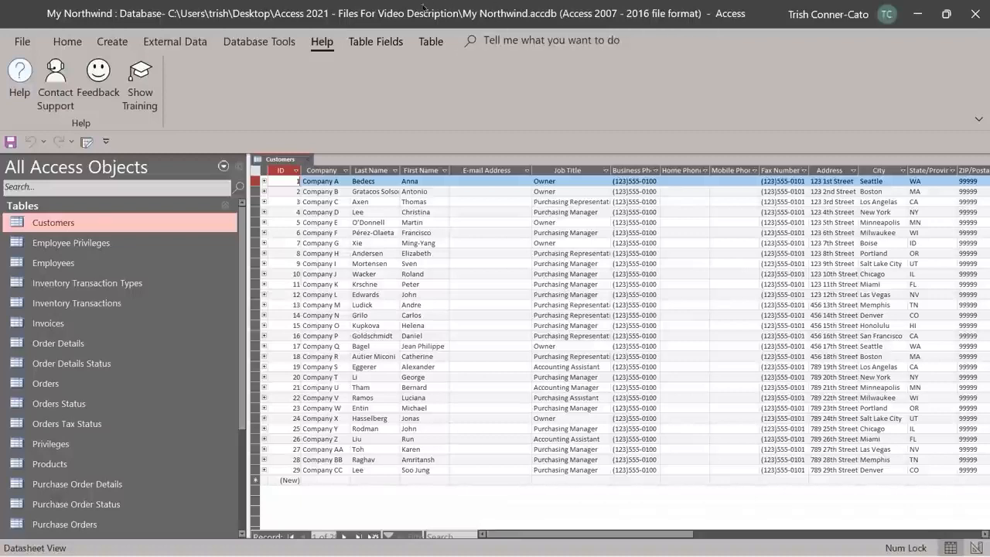
Collapse the Tables group, check the view and close options available for the open Customers table, and close the table.
left_click(67, 42)
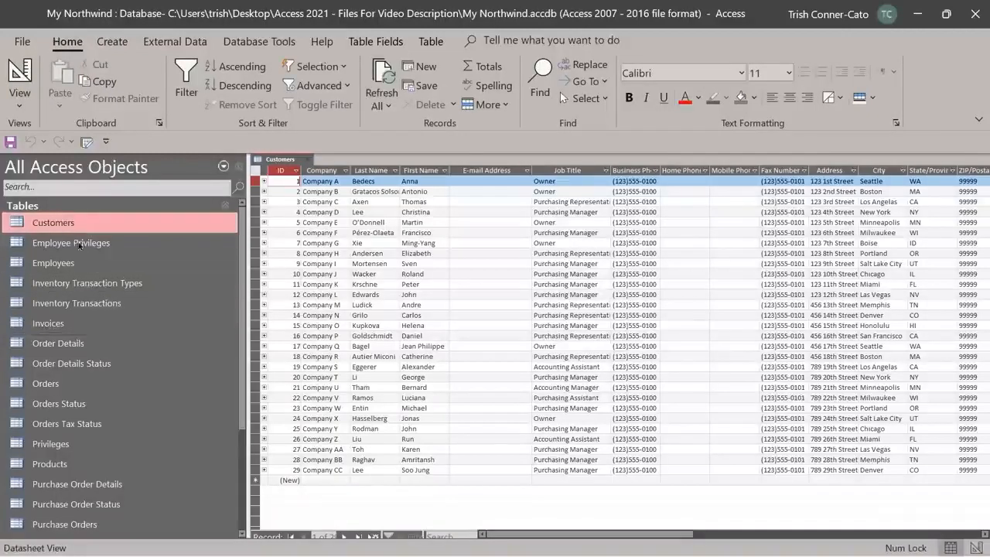
left_click(226, 207)
left_click(226, 206)
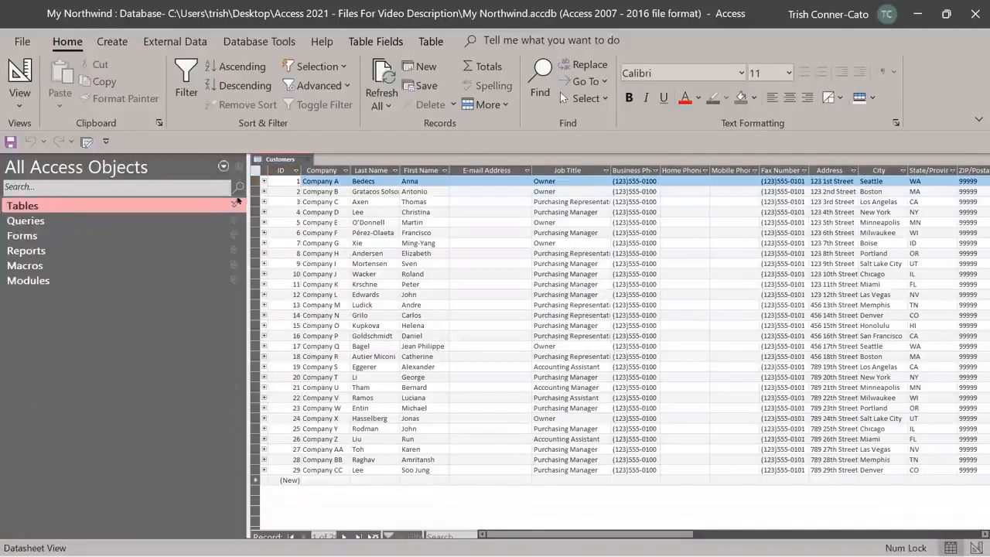
right_click(296, 161)
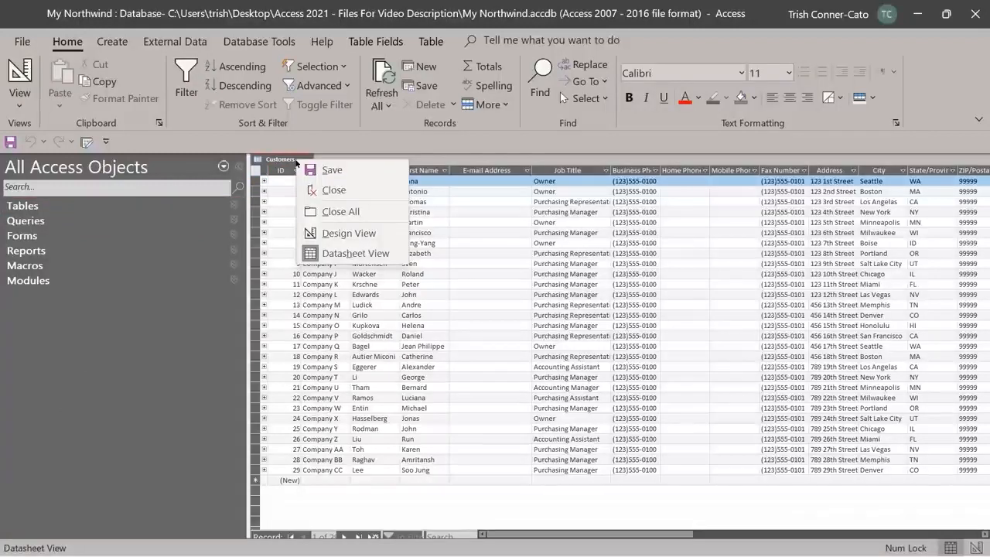
left_click(289, 161)
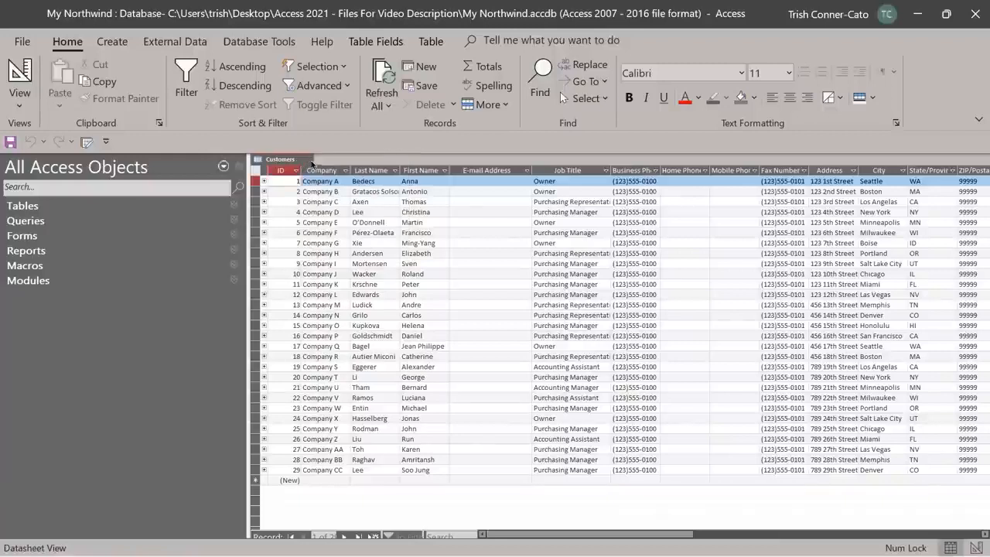
left_click(309, 160)
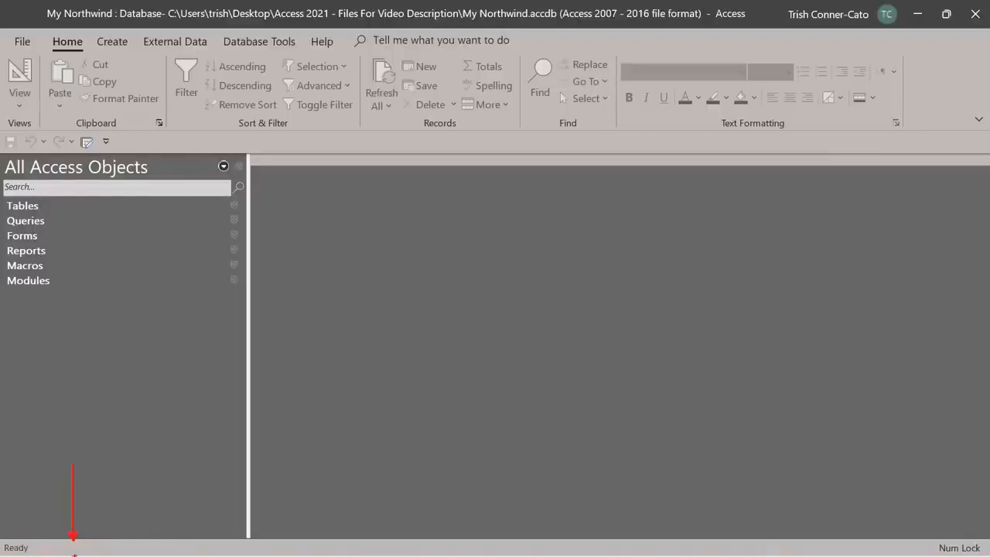
Review the status bar's customization options without changing them, and test its Caps Lock indicator.
right_click(151, 549)
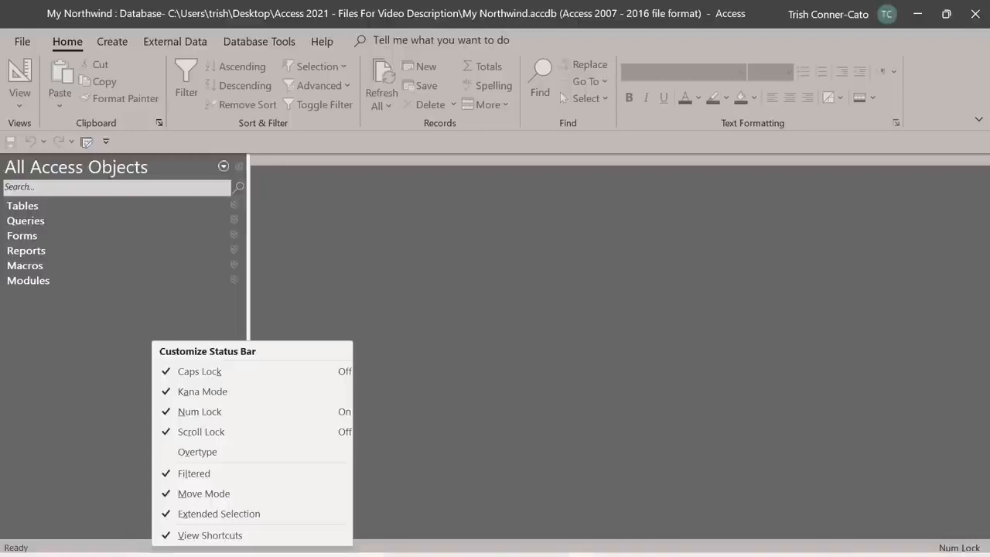
left_click(113, 546)
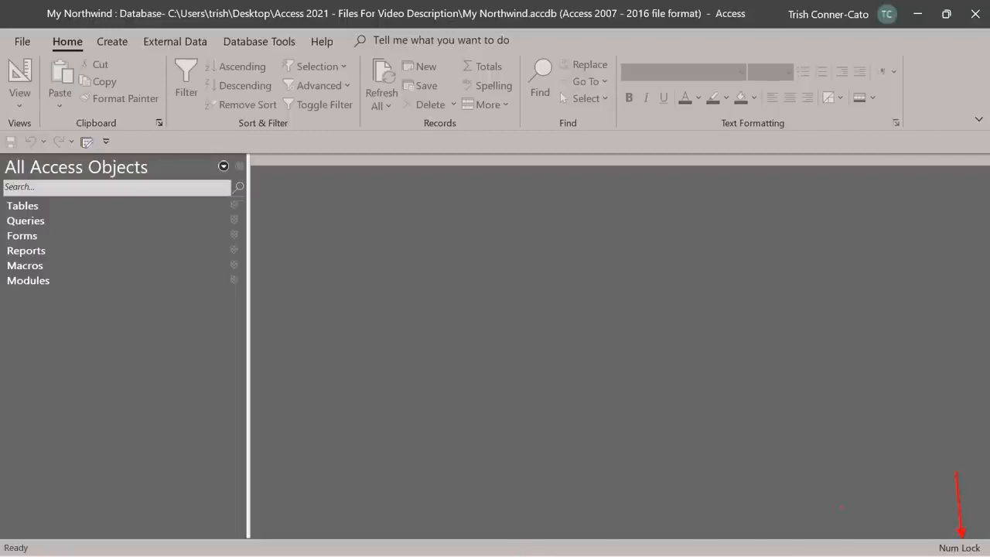
key("Caps_Lock")
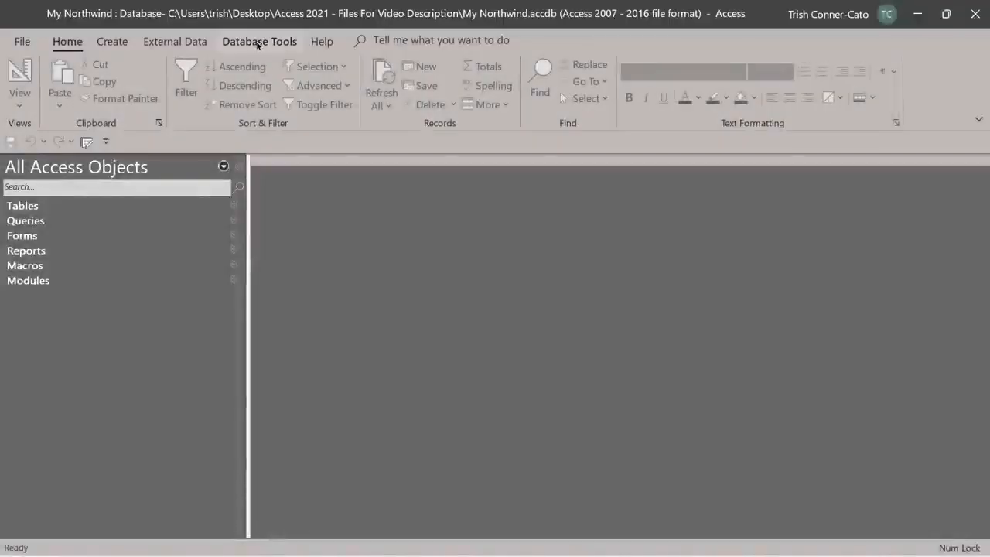
Expand the Tables group, open the Relationships window, and narrow the Navigation Pane to give the diagram more room.
left_click(258, 43)
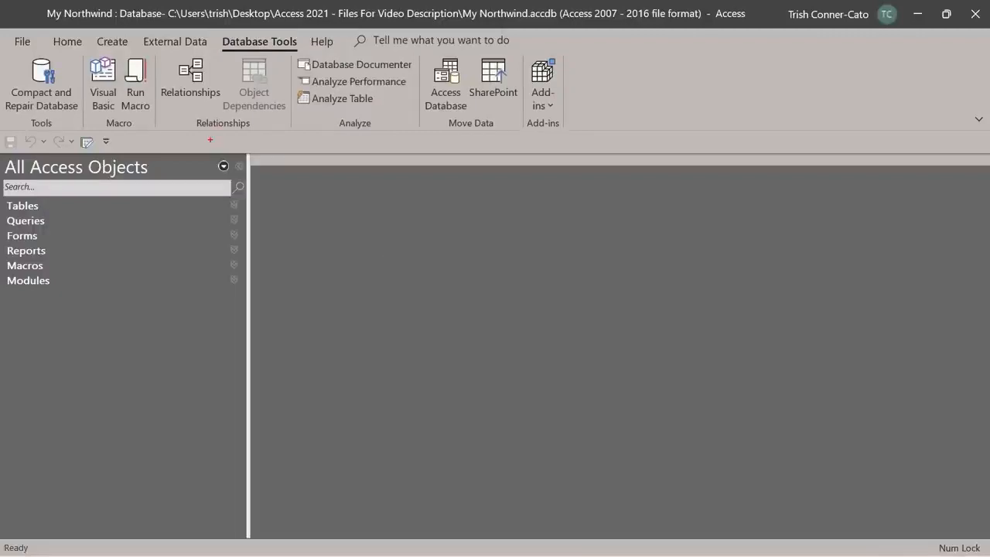
left_click_drag(187, 103, 187, 176)
left_click(232, 206)
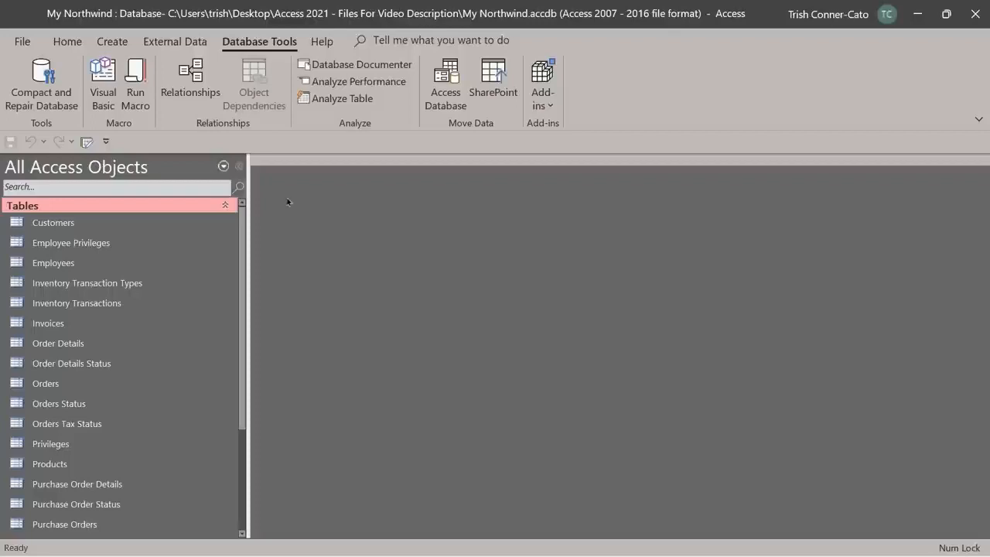
left_click(186, 93)
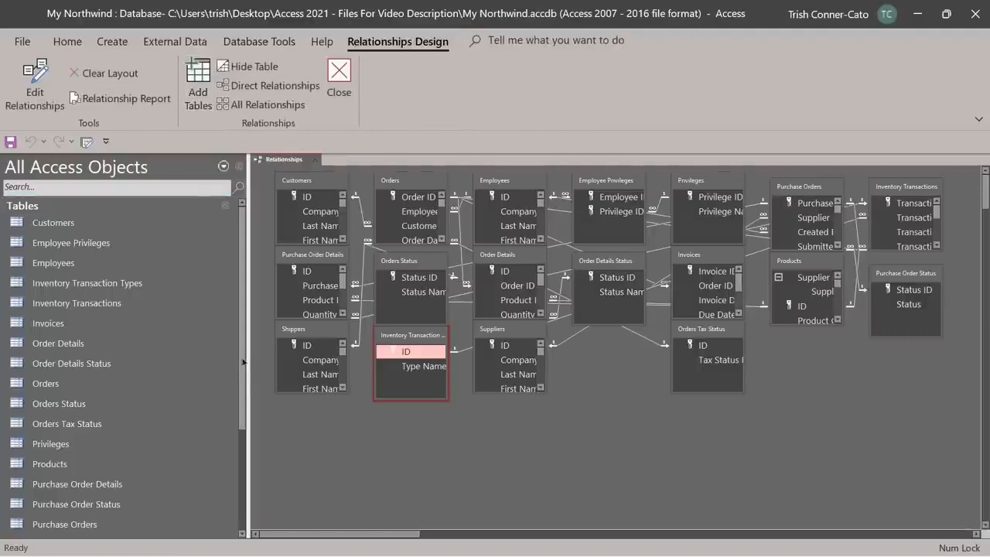
left_click_drag(247, 331, 48, 323)
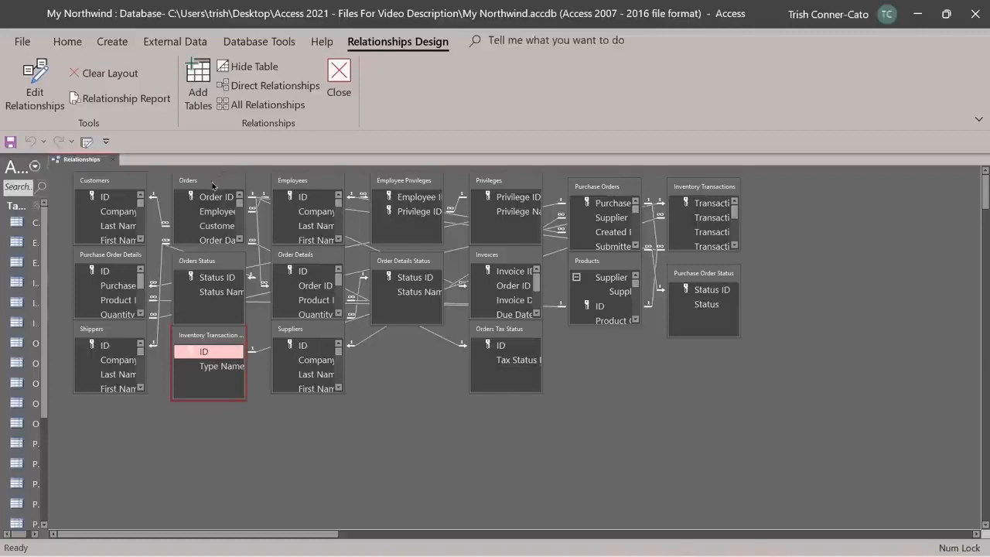
Move the Orders box slightly in the relationship diagram, and widen the Orders and Customers boxes to show more of their field names.
left_click(130, 185)
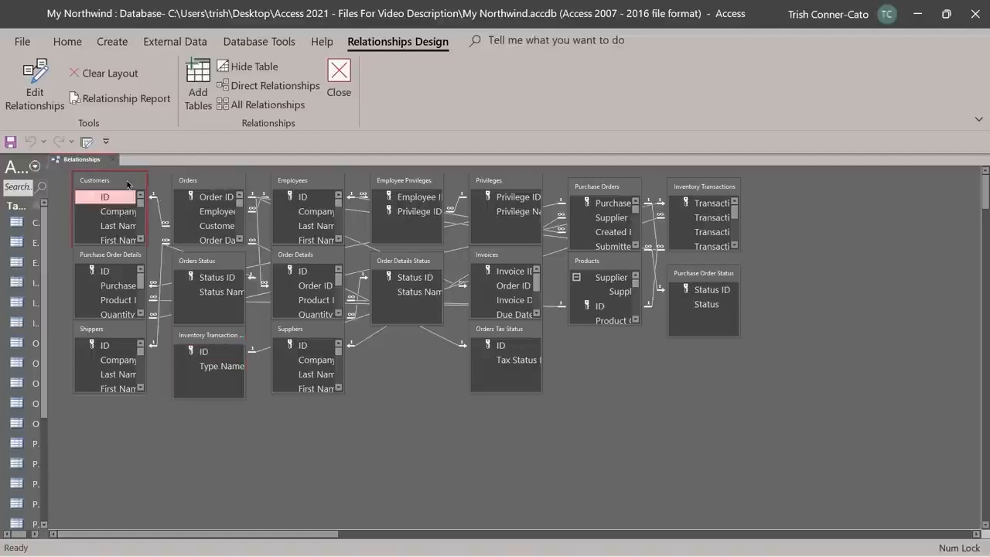
left_click(211, 186)
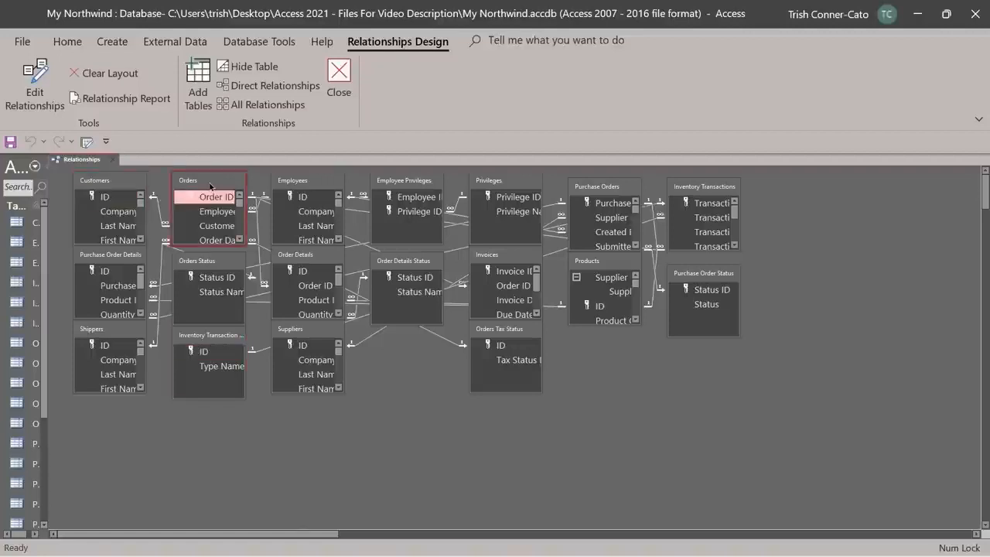
mouse_move(211, 186)
left_mouse_down()
mouse_move(233, 191)
mouse_move(219, 183)
mouse_move(229, 237)
mouse_move(350, 469)
mouse_move(471, 458)
mouse_move(365, 450)
mouse_move(248, 423)
mouse_move(225, 170)
mouse_move(210, 192)
mouse_move(218, 191)
left_mouse_up()
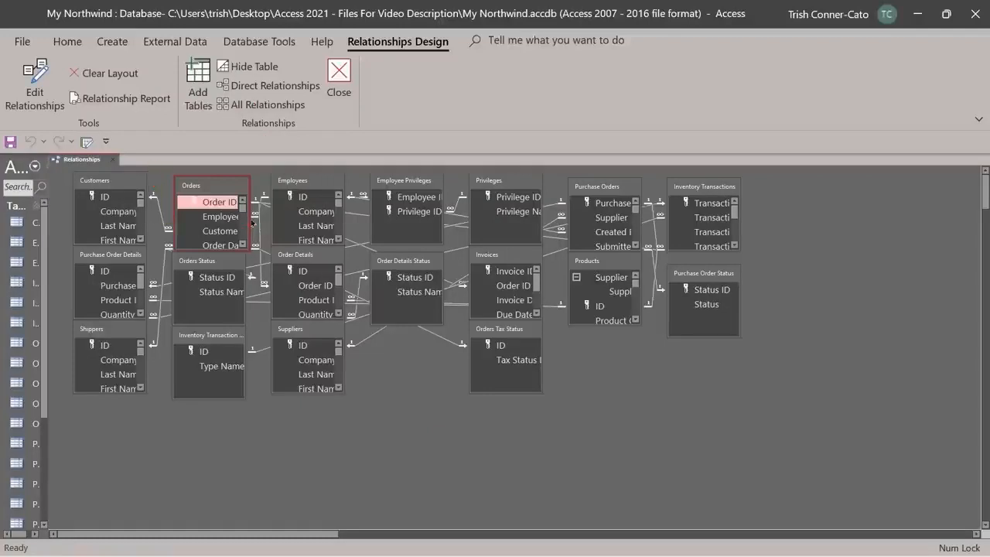
left_click_drag(249, 227, 279, 229)
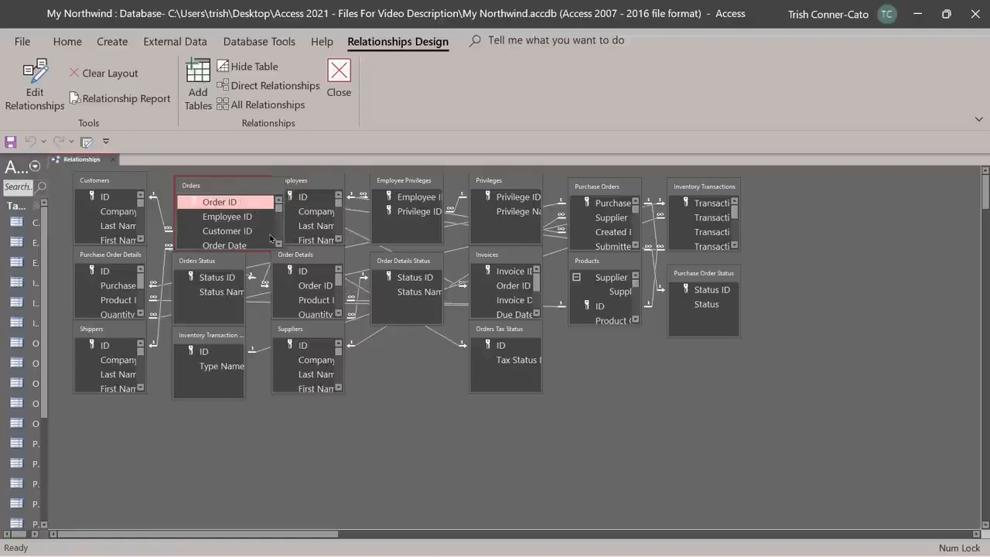
left_click(146, 218)
left_click_drag(145, 218, 156, 218)
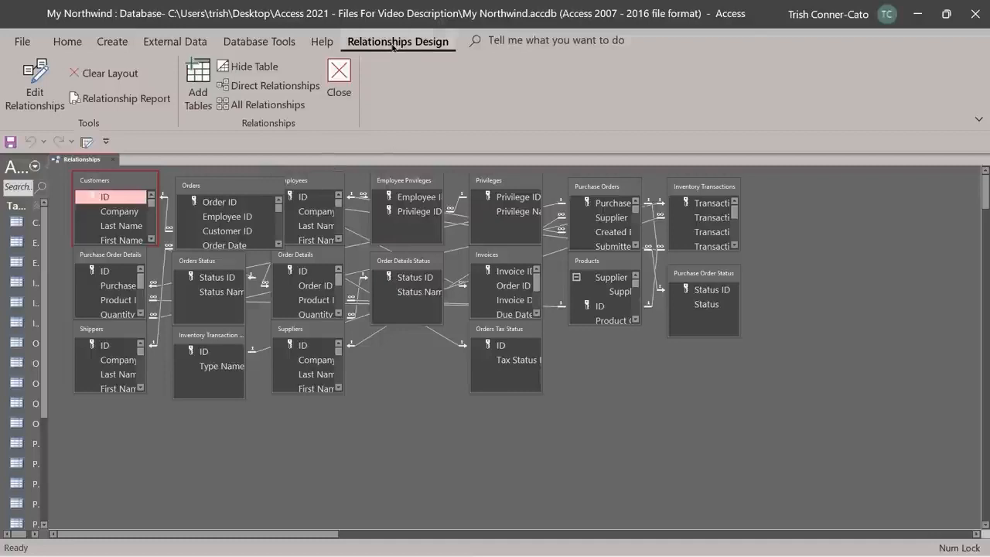
Close the Relationships window without saving the layout changes.
left_click(339, 78)
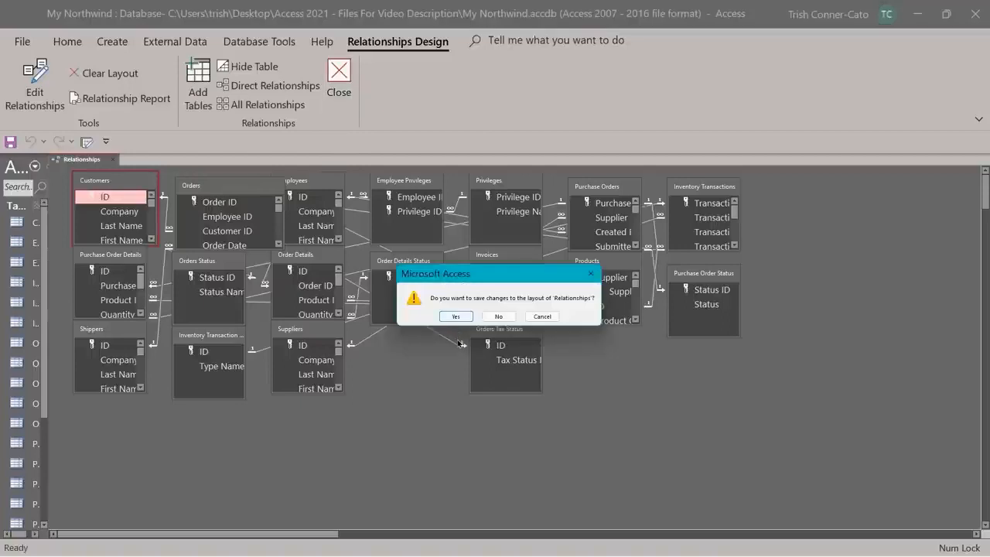
left_click(496, 317)
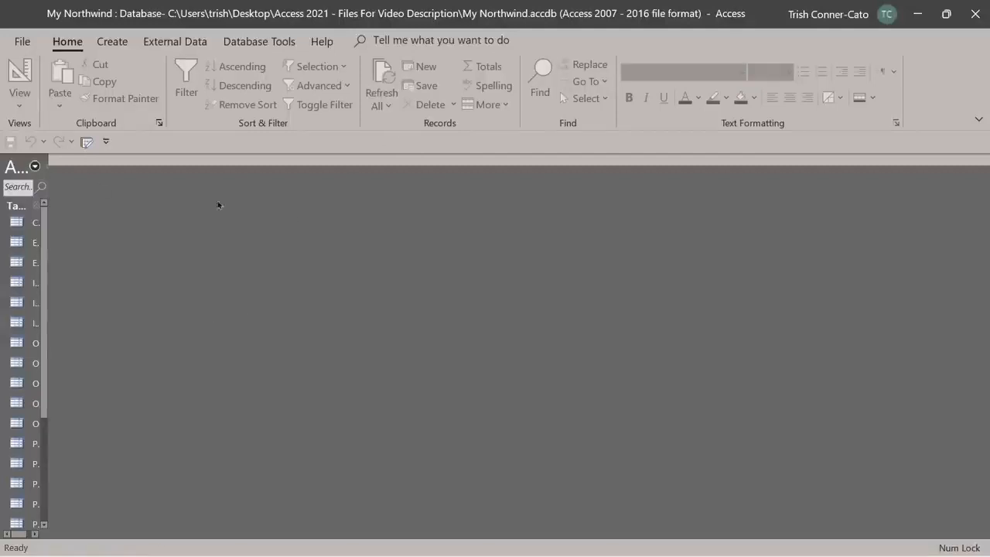
Close the My Northwind database while leaving the program open.
left_click(22, 43)
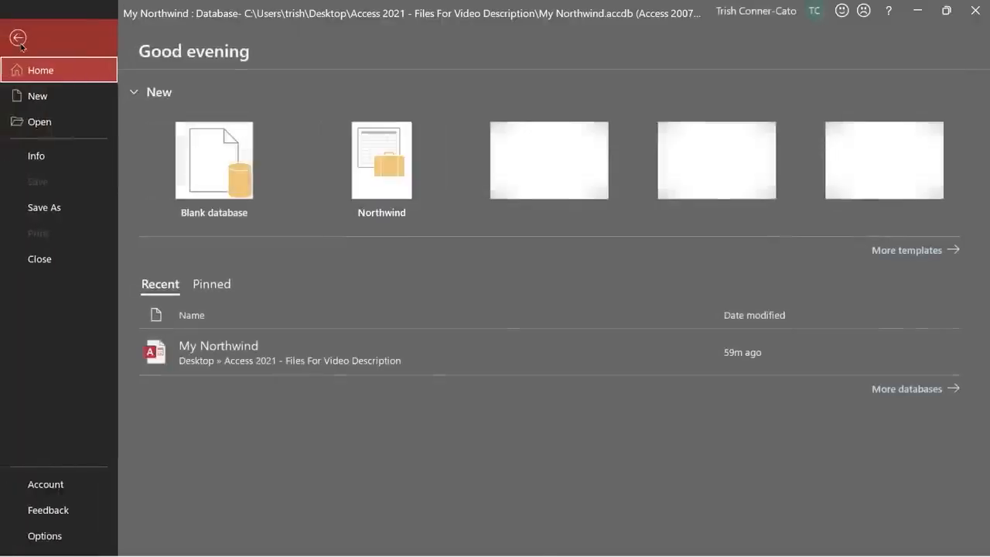
left_click(39, 260)
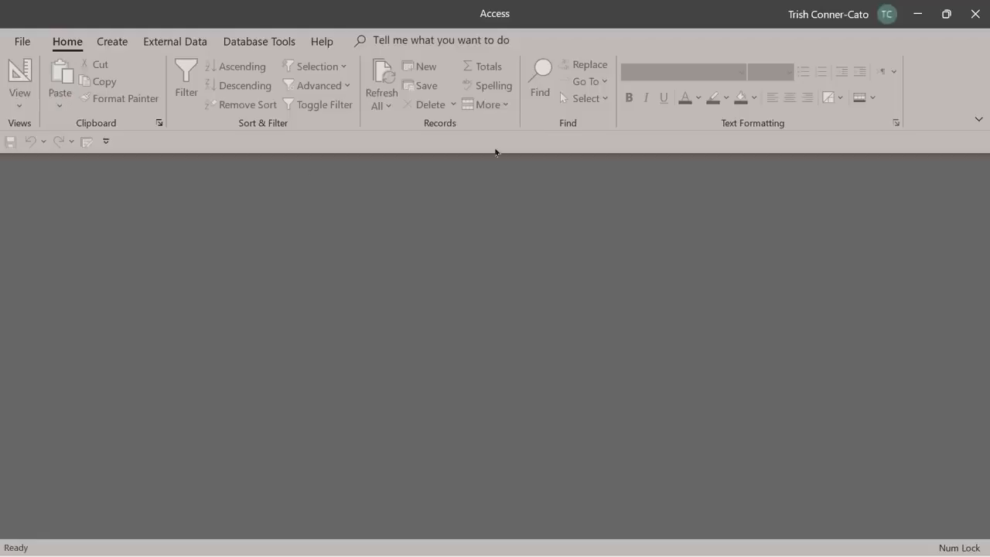
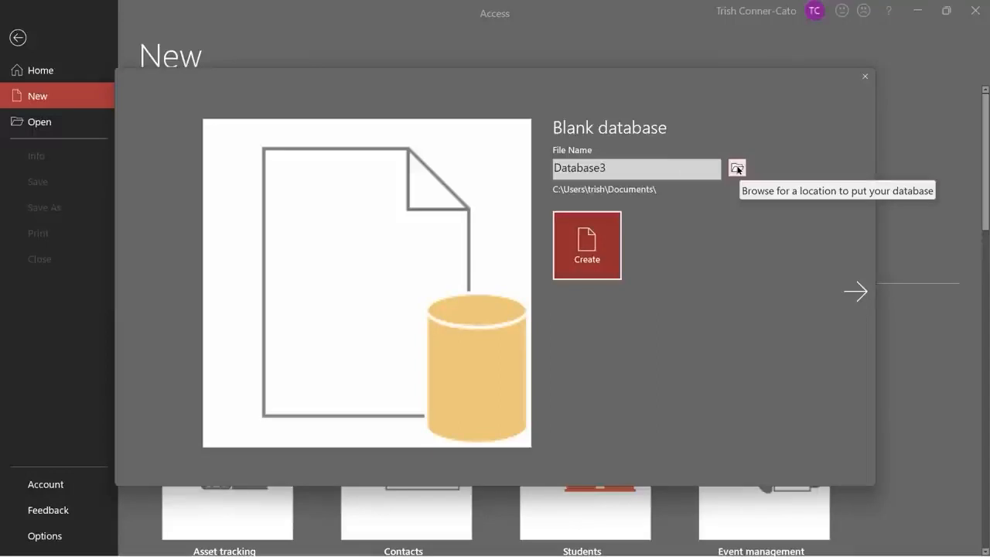
Create a blank database named Customer Orders in the Access 2021 - Files For Video Description folder.
left_click(737, 169)
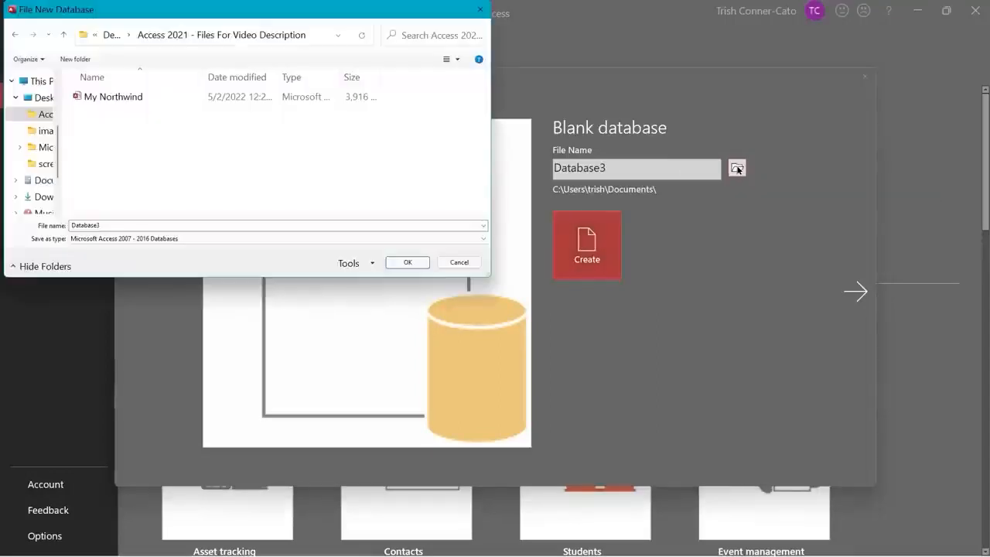
double_click(99, 226)
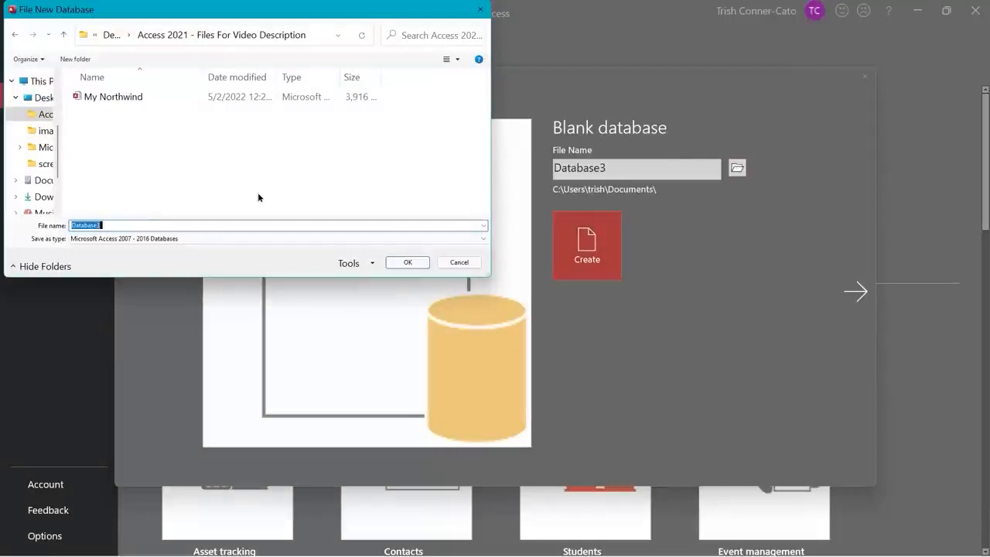
type("Customer Orders")
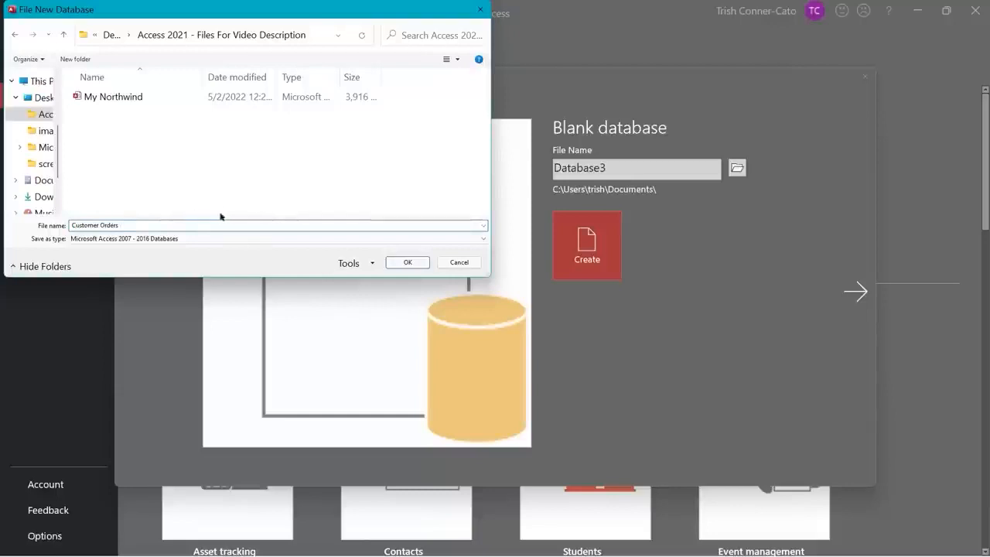
left_click(404, 264)
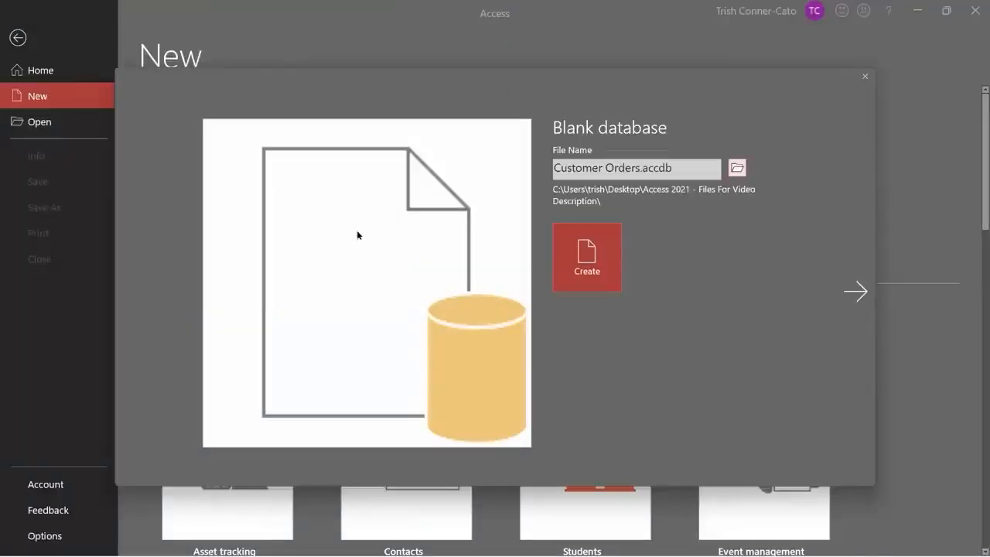
left_click(603, 266)
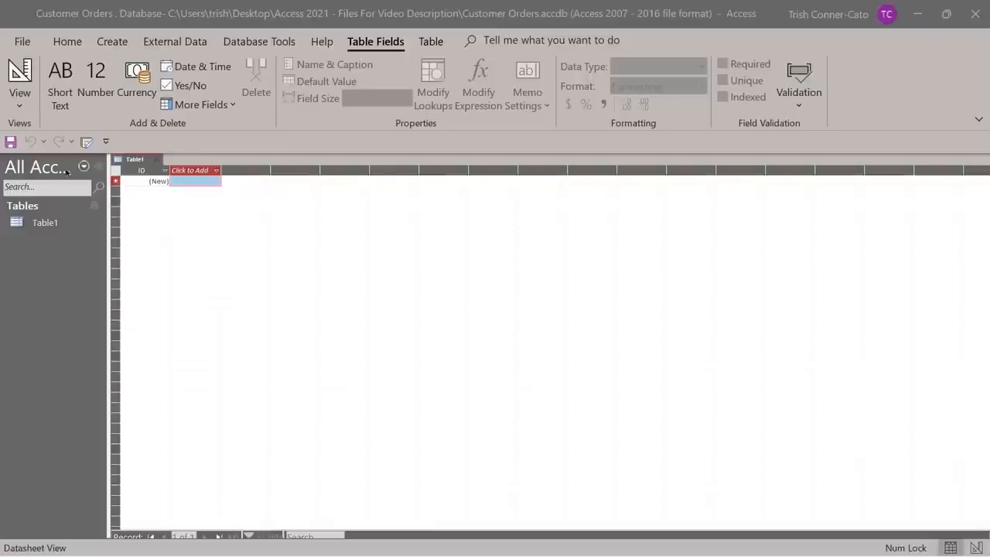
Switch Table1 to Design View, saving the table as tblCustomers.
right_click(136, 163)
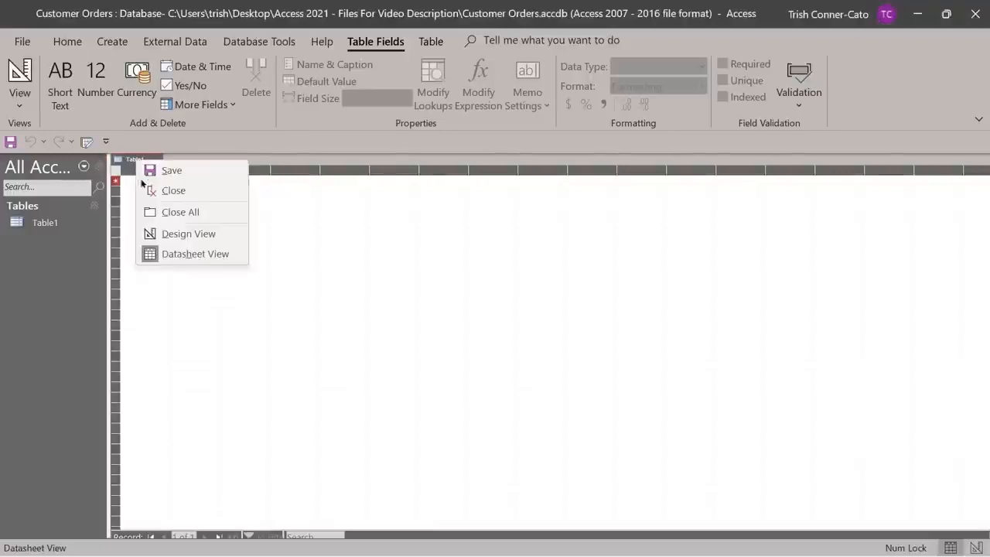
left_click(183, 235)
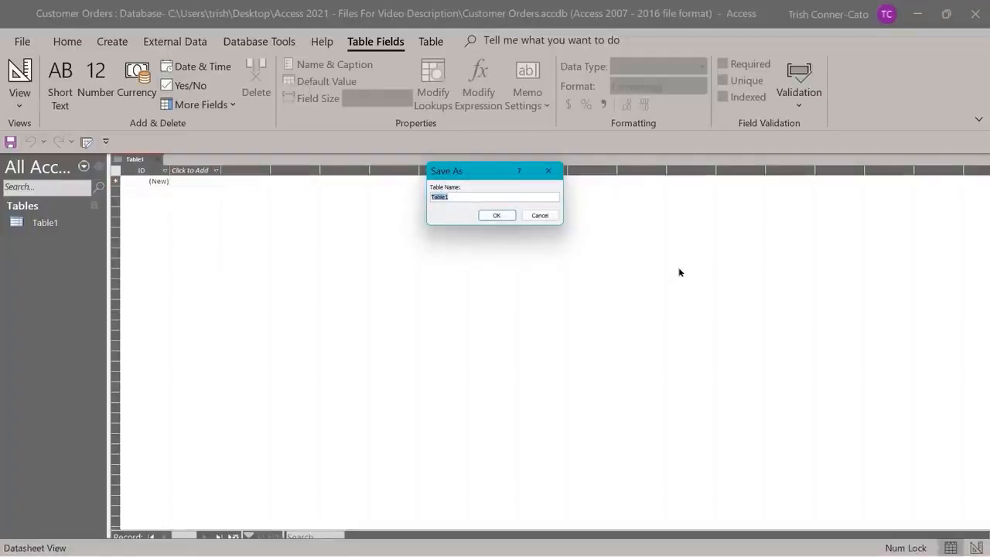
type("tbl")
key("BackSpace")
type("lCustomers")
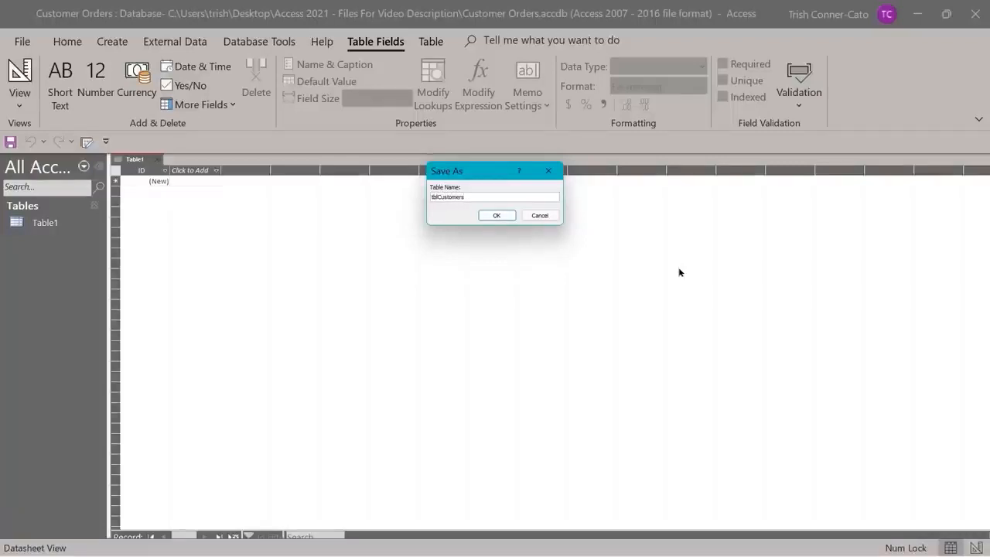
left_click(497, 215)
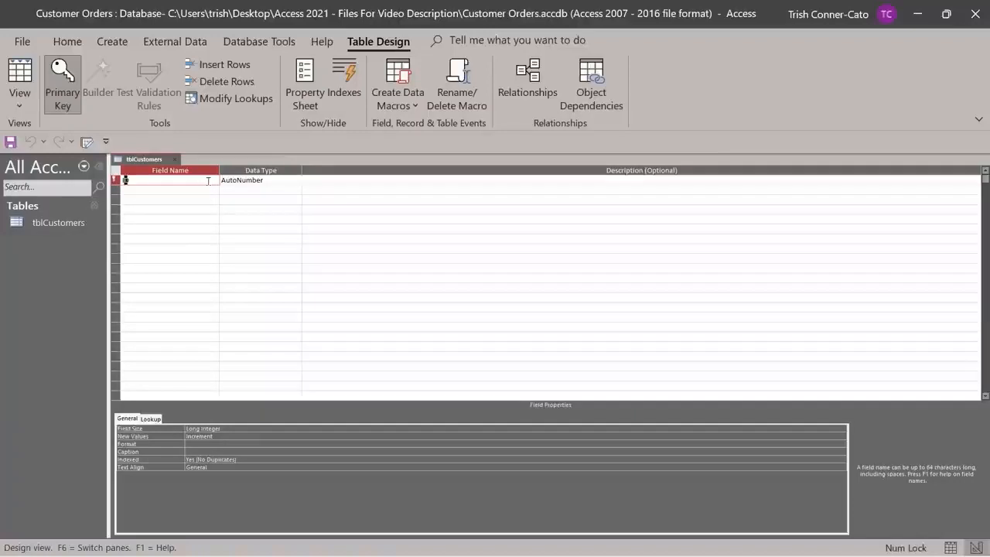
Rename the primary key field as CustomerID, and review its data type and description cells.
type("CustomerID")
left_click(211, 190)
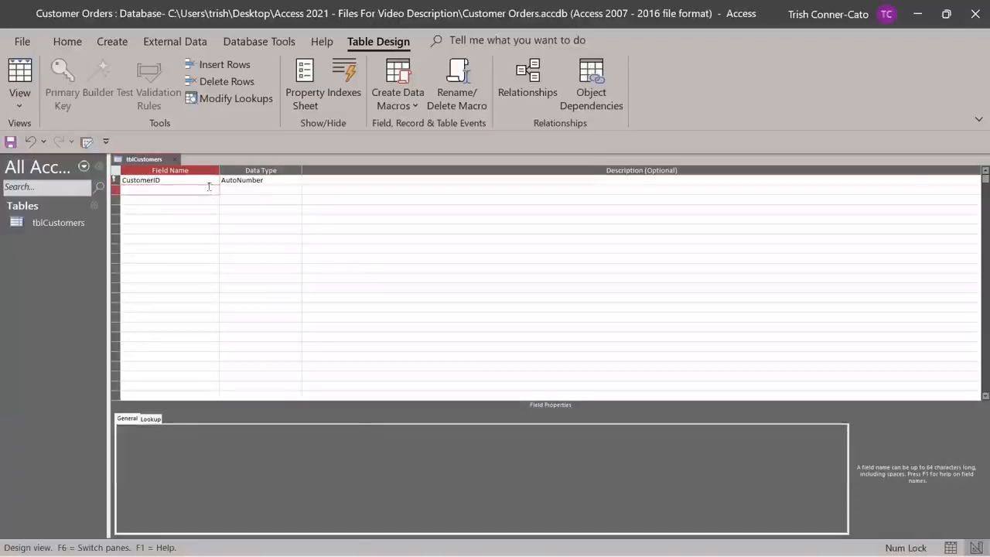
left_click(161, 180)
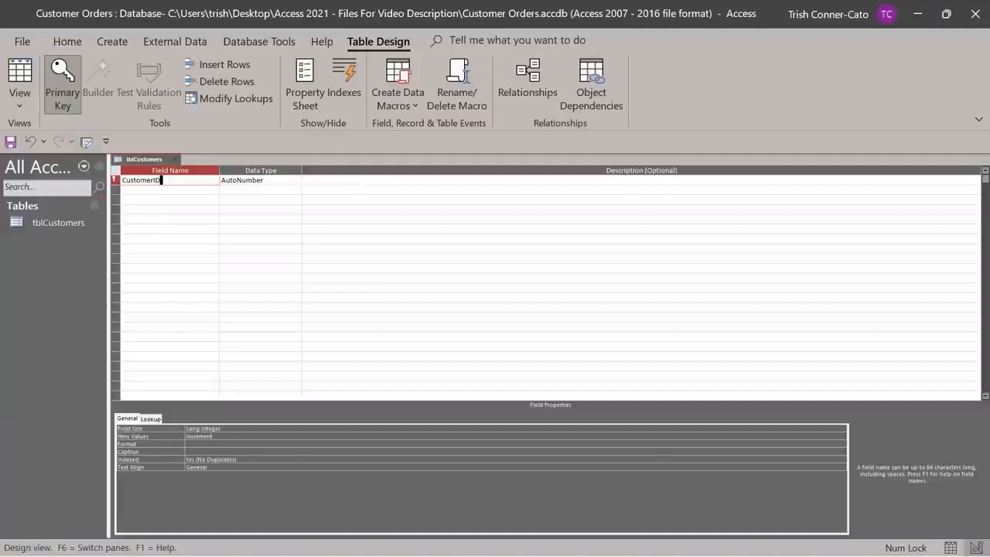
mouse_move(120, 198)
left_mouse_down()
mouse_move(123, 236)
mouse_move(120, 191)
left_mouse_up()
key("Escape")
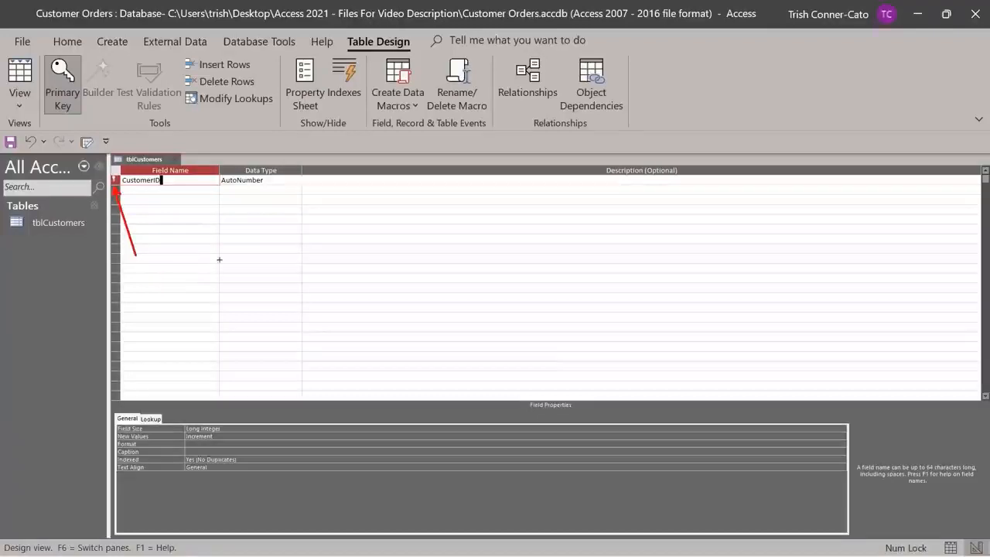
left_click(264, 180)
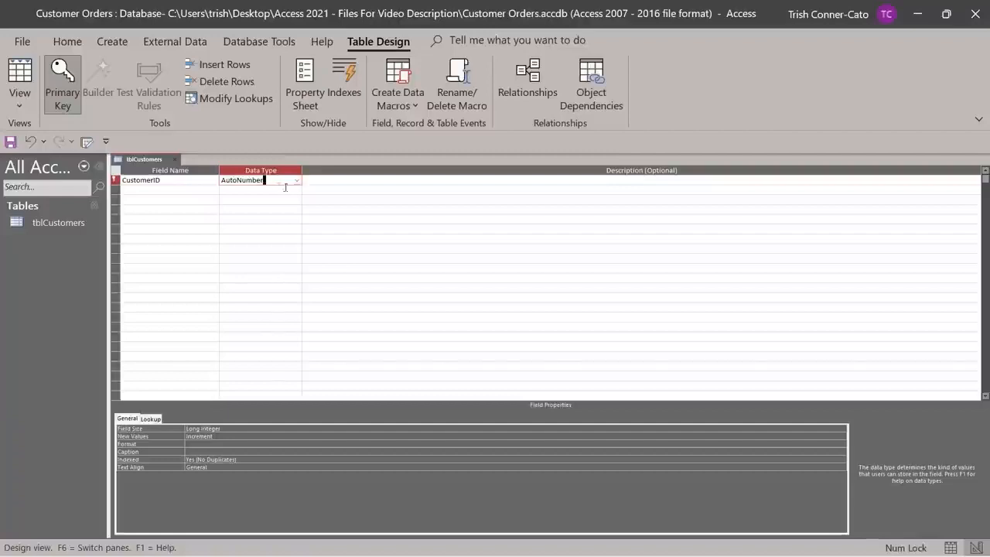
left_click(330, 180)
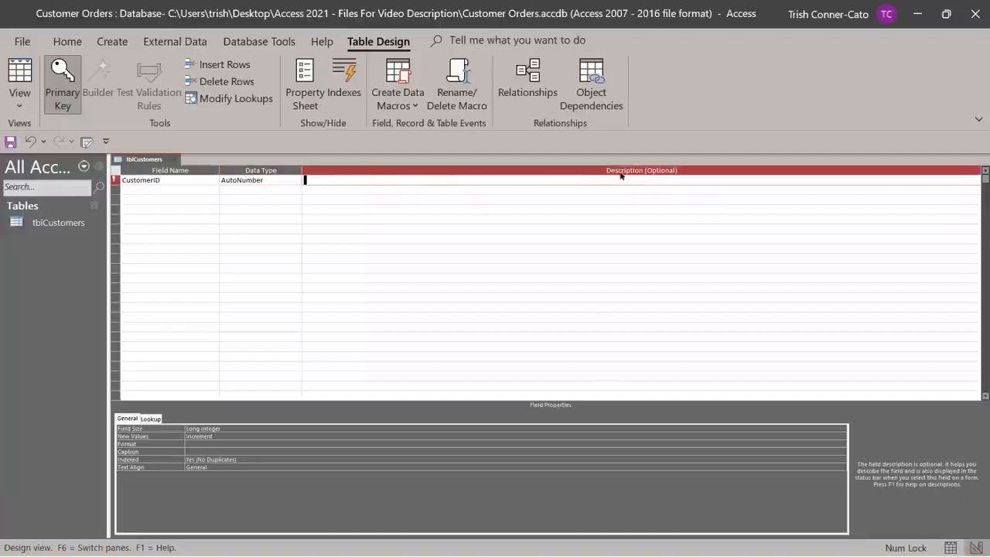
Add a CompanyName field with the Short Text data type and the description "Customer Company Name".
left_click(166, 187)
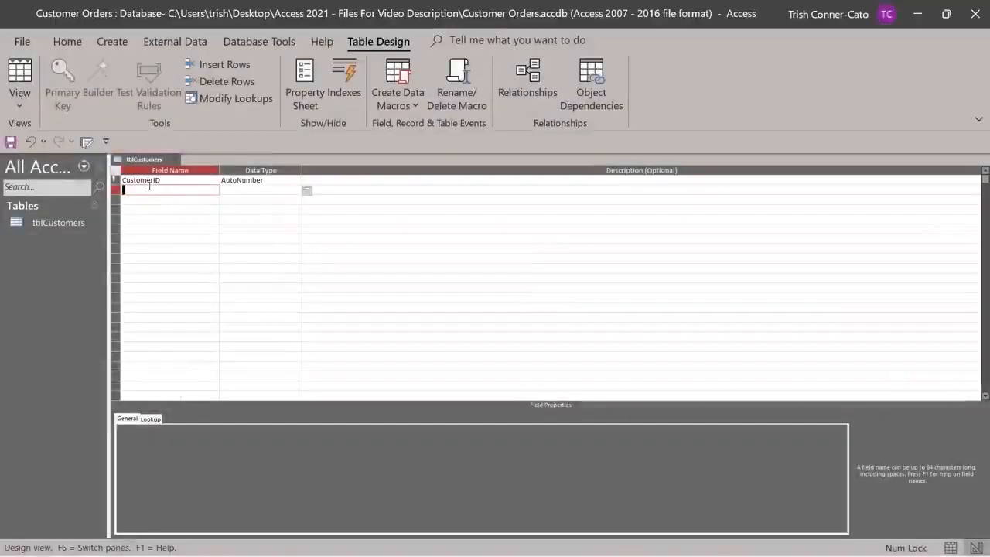
type("CompanyName")
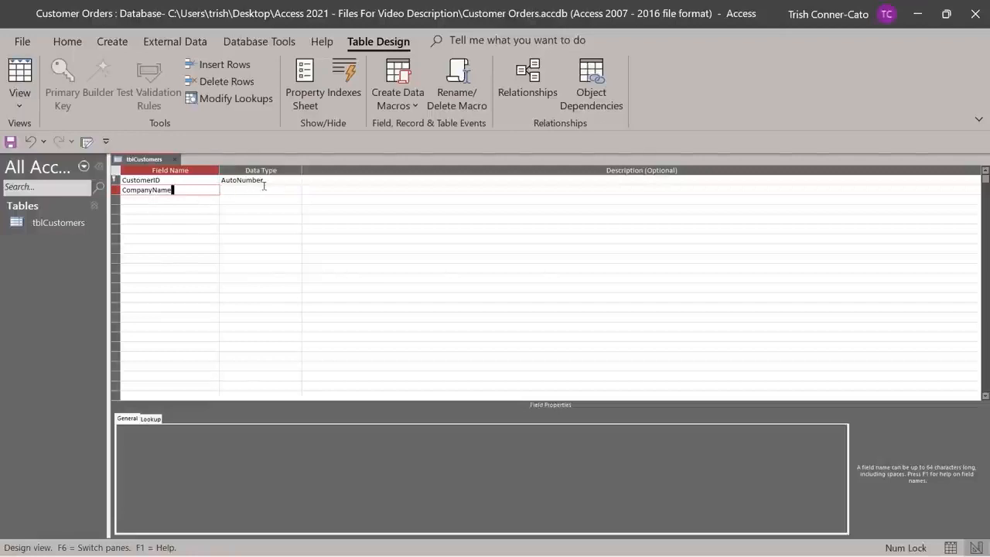
key("Tab")
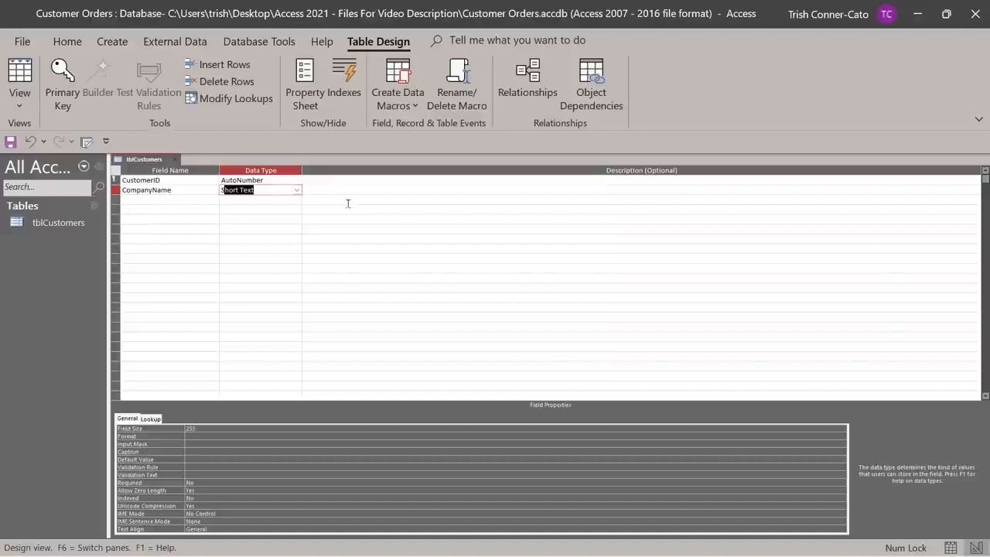
left_click(296, 190)
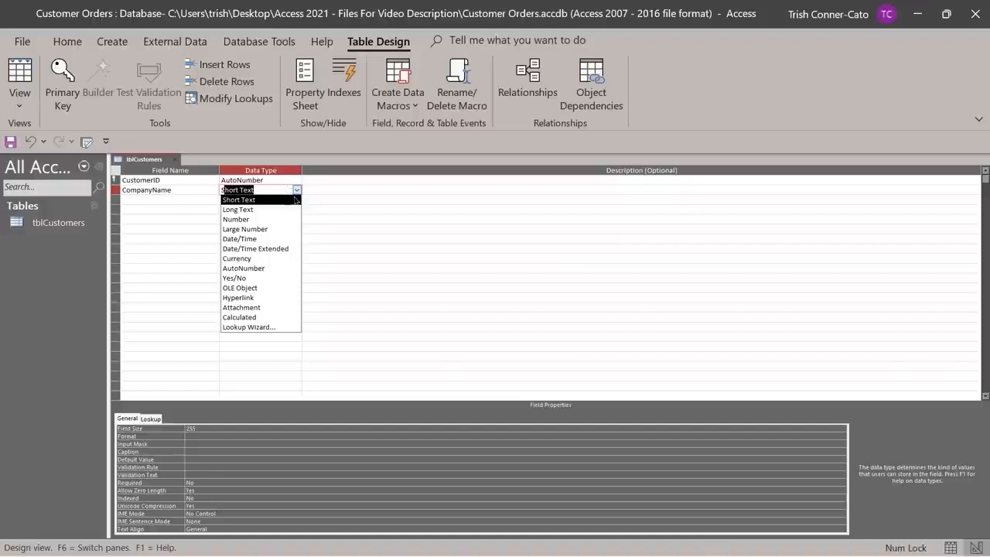
left_click(330, 193)
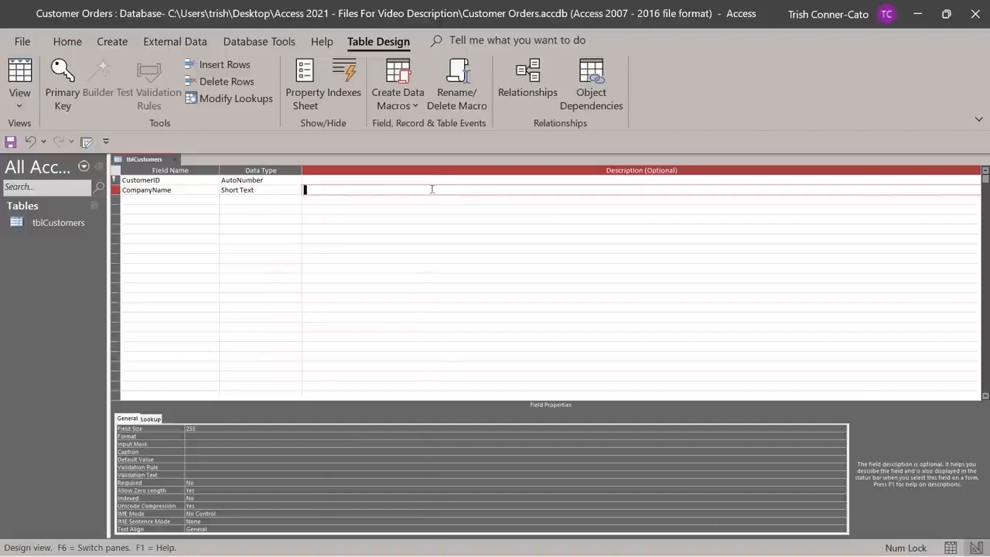
type("Customer Company Name")
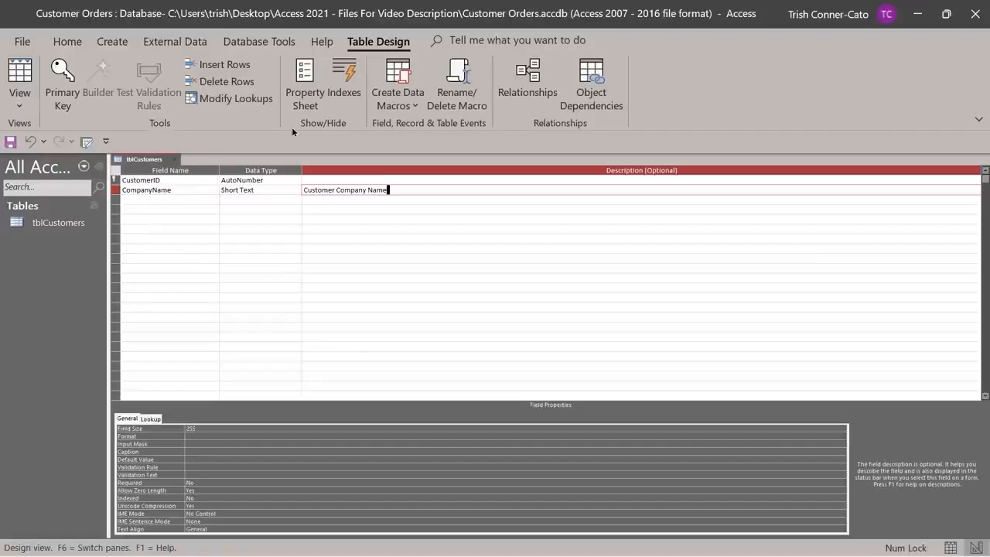
Go to the empty field row below CompanyName, and consult the sample plan of Customer table field names.
left_click(154, 199)
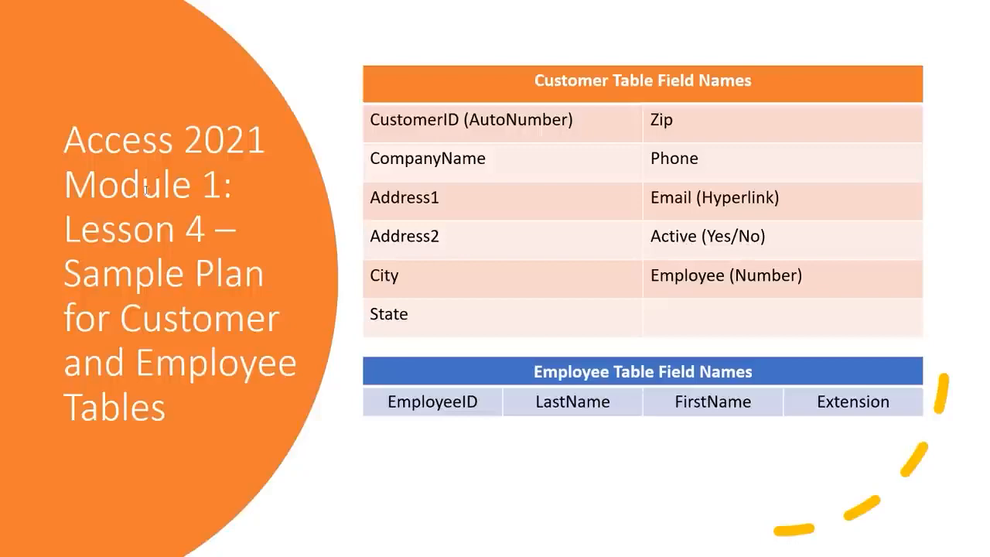
key("alt+Tab")
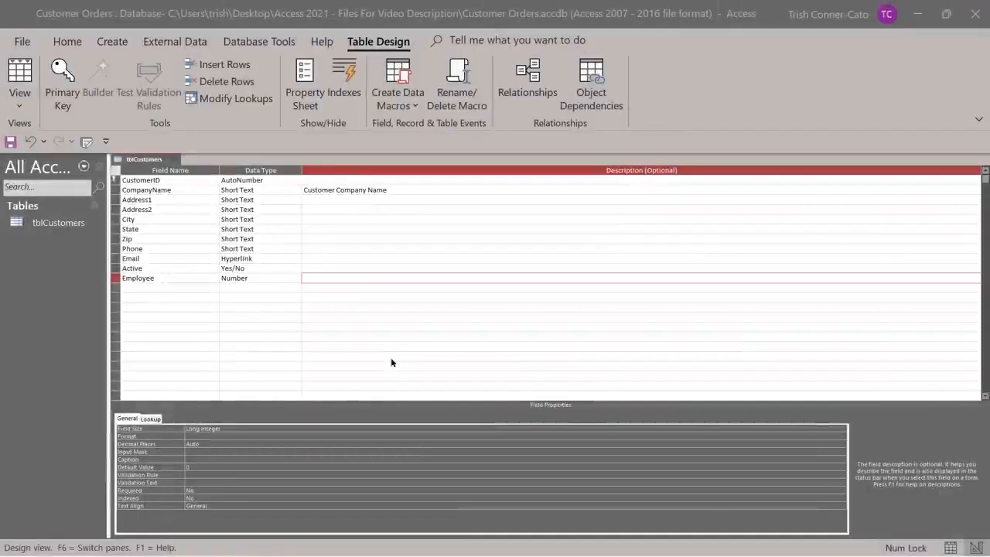
Describe the Active field as "Is the customer currently active?" and the Employee field as "Please select an employee from the list".
left_click(313, 268)
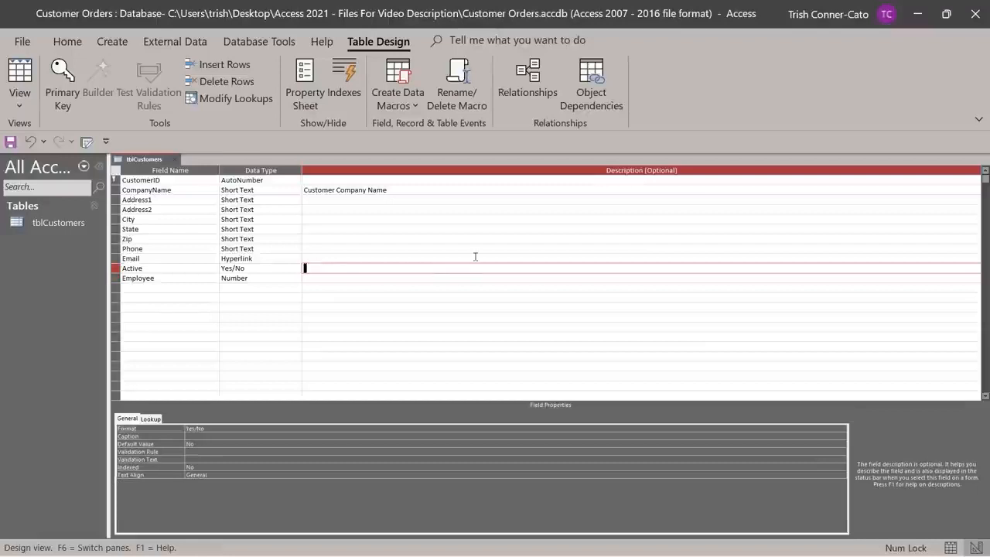
type("Is the customer currently active?")
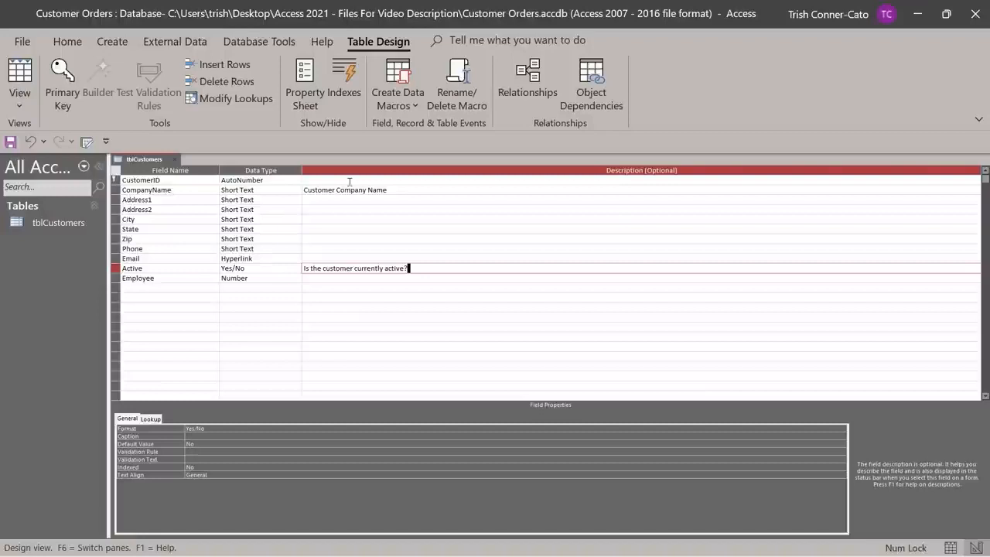
left_click(314, 277)
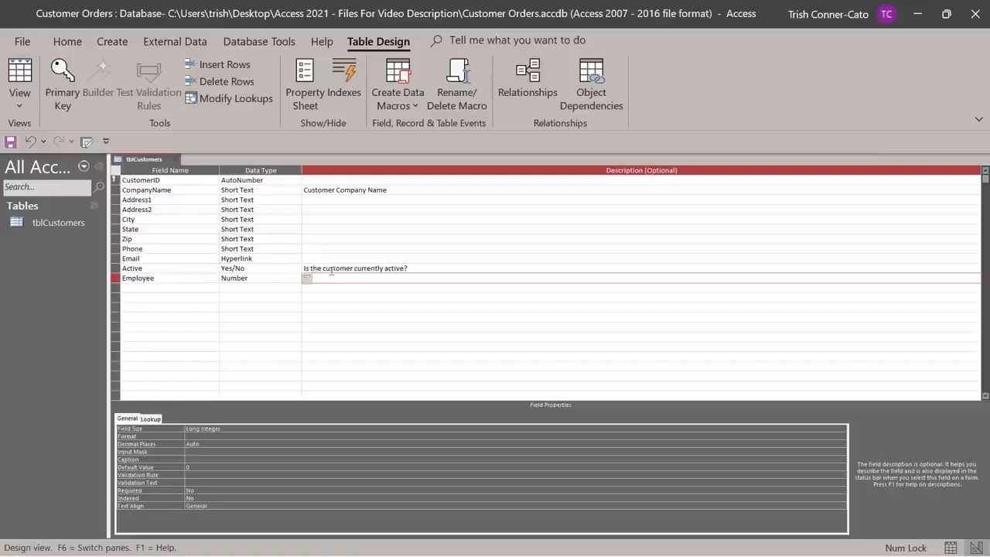
type("Please select an emp")
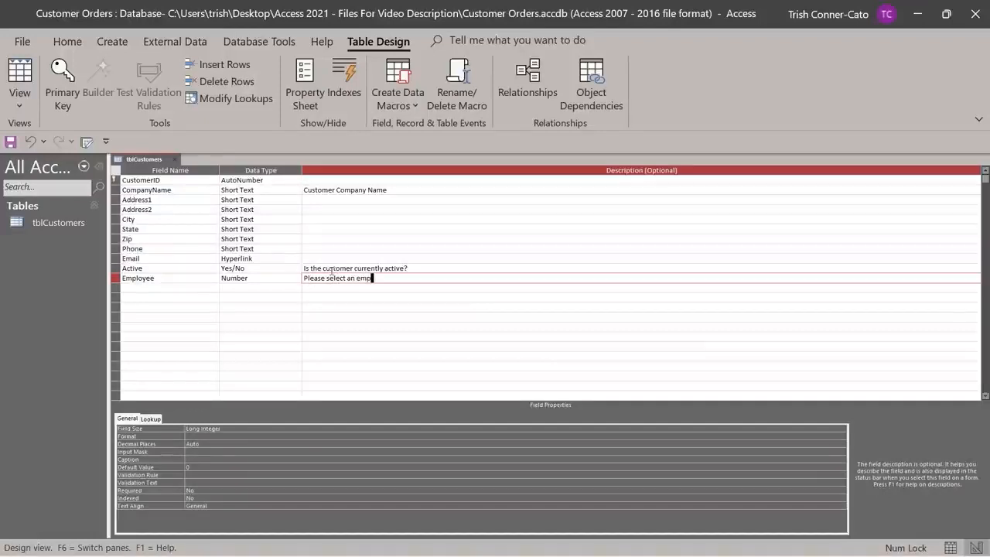
type("loyee from the list.")
key("BackSpace")
left_click_drag(538, 394, 540, 315)
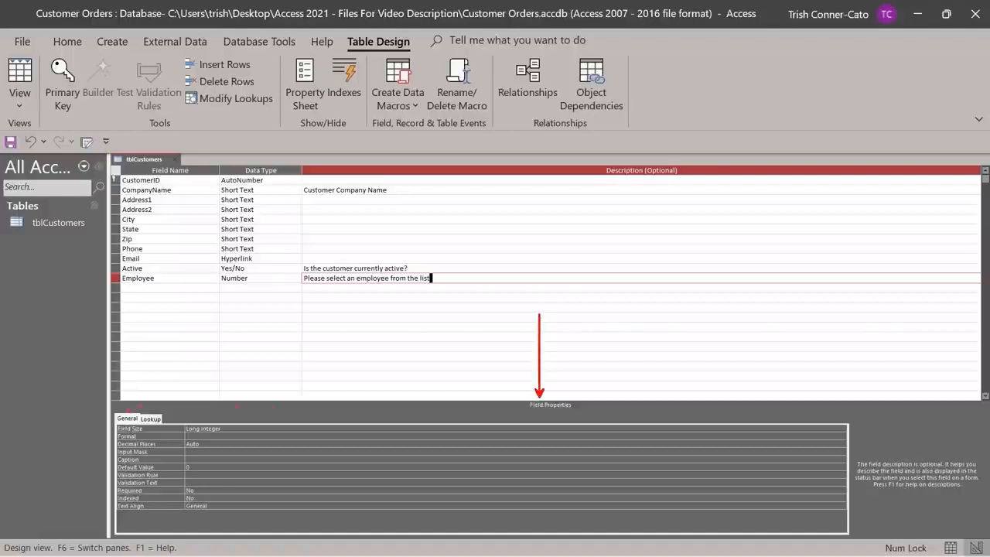
left_click_drag(128, 408, 129, 357)
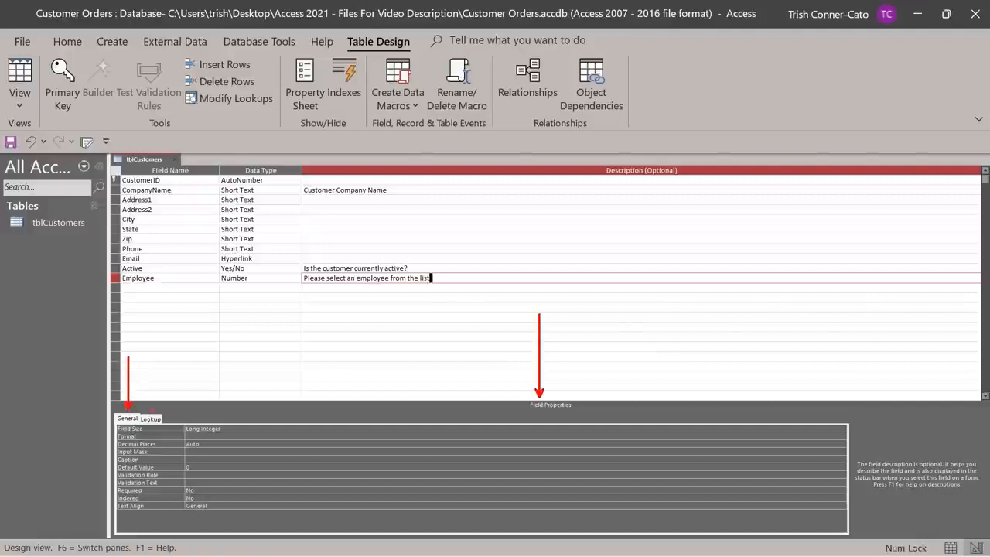
left_click_drag(163, 416, 236, 418)
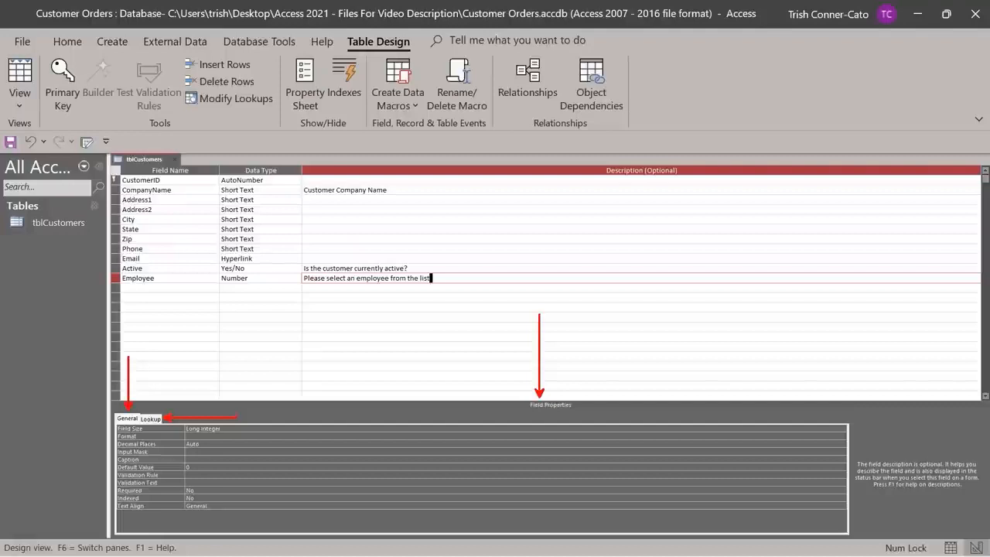
key("Escape")
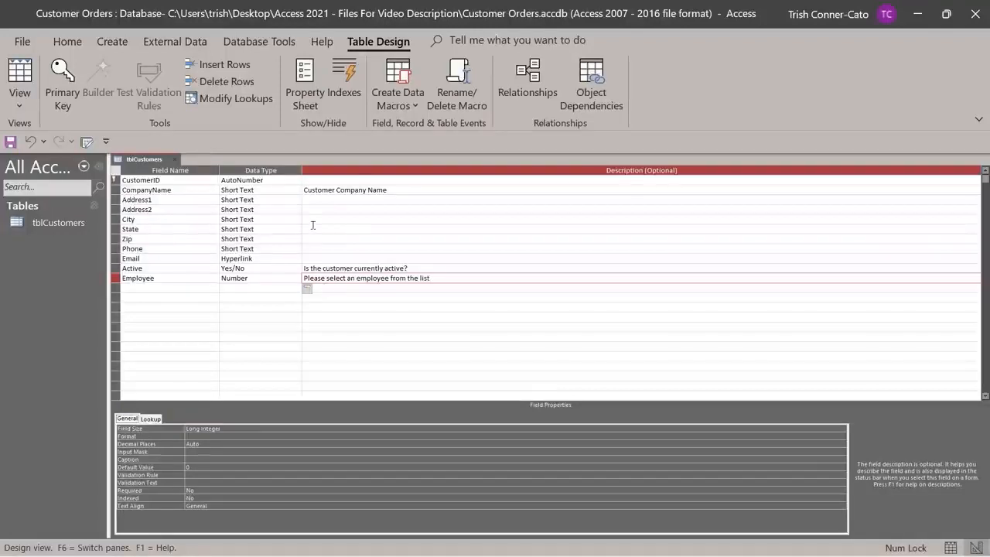
Set the State field's size to 2 characters in its field properties.
left_click(148, 229)
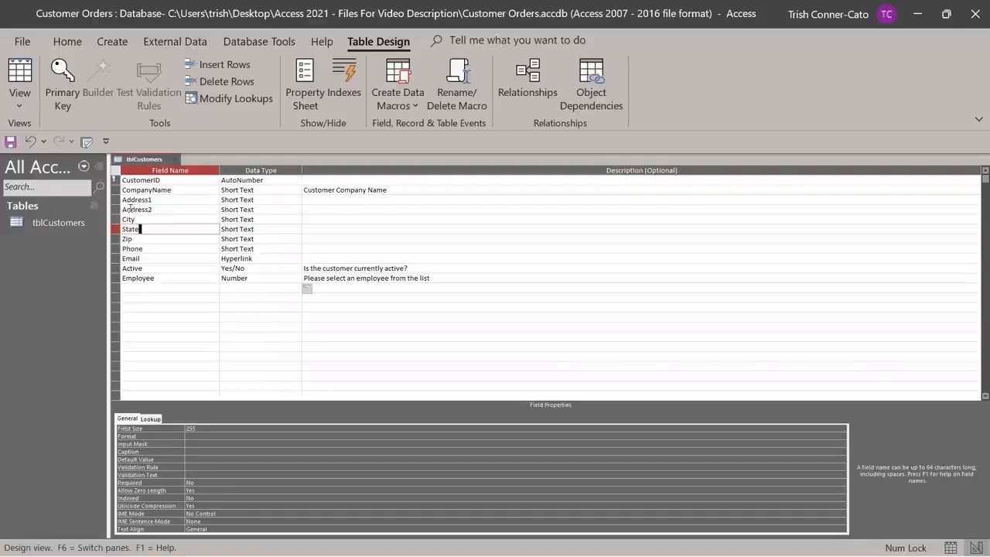
left_click_drag(200, 430, 174, 430)
type("2")
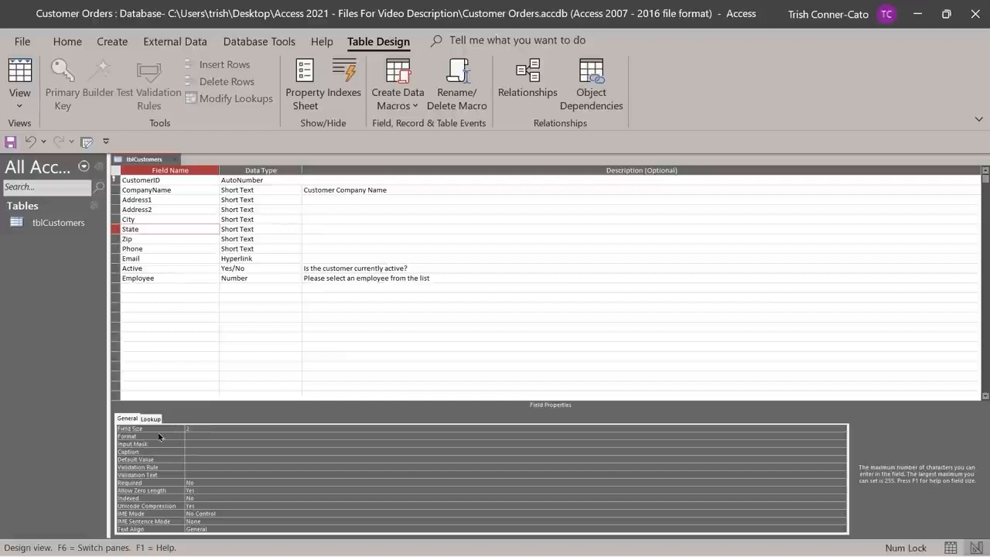
Set the State field's format to > in its field properties.
type("0")
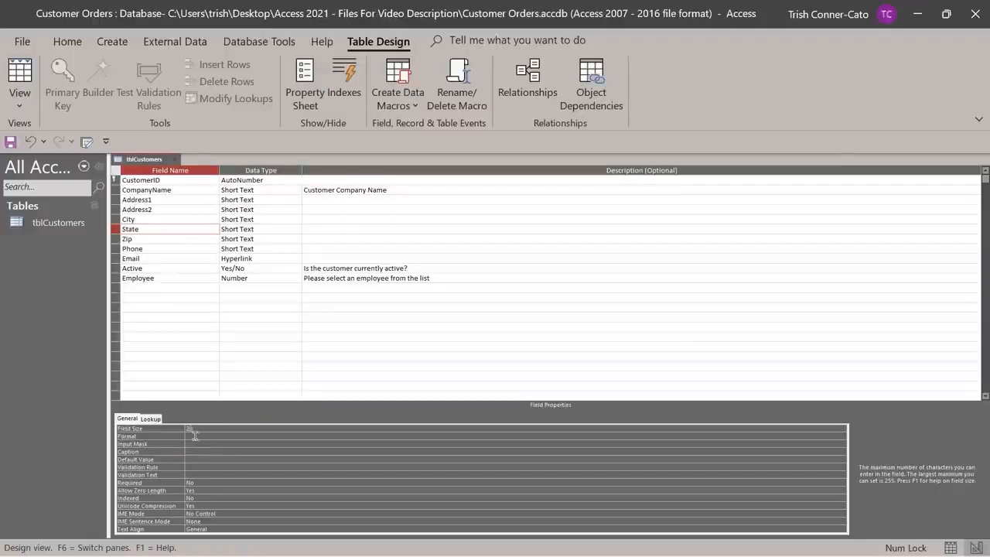
left_click(194, 436)
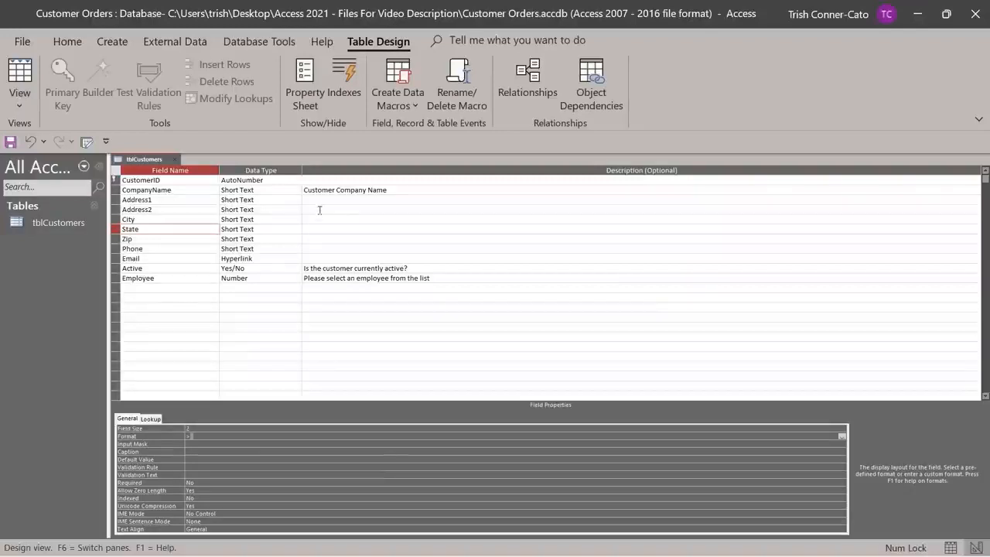
Start the Input Mask Wizard for the Phone field, saving the table first, and choose the Phone Number mask.
left_click(143, 248)
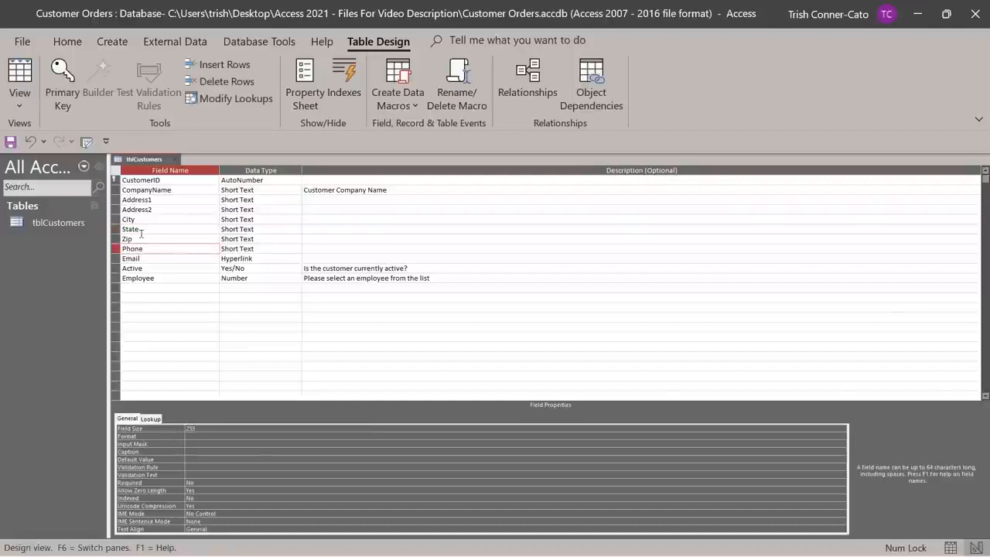
left_click(196, 444)
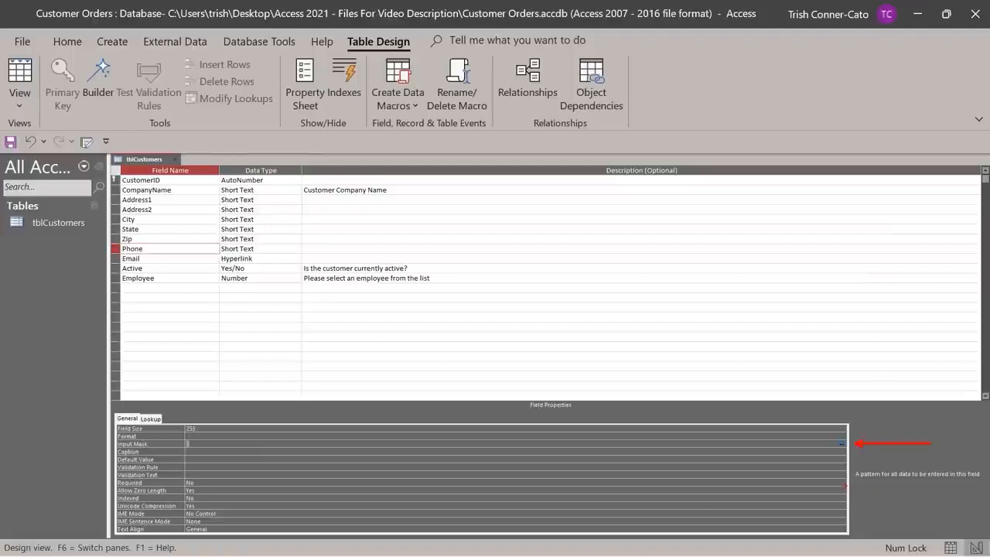
left_click(842, 445)
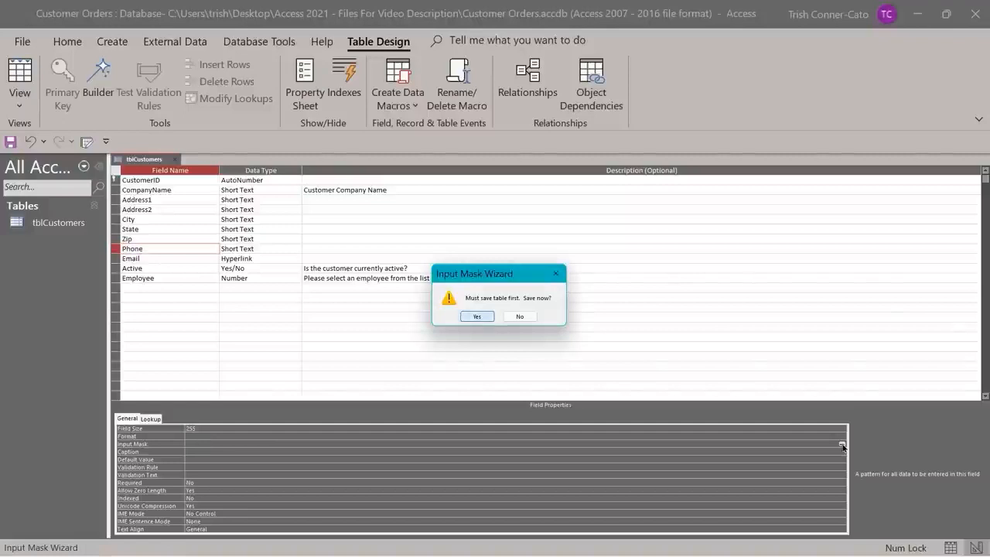
key("Return")
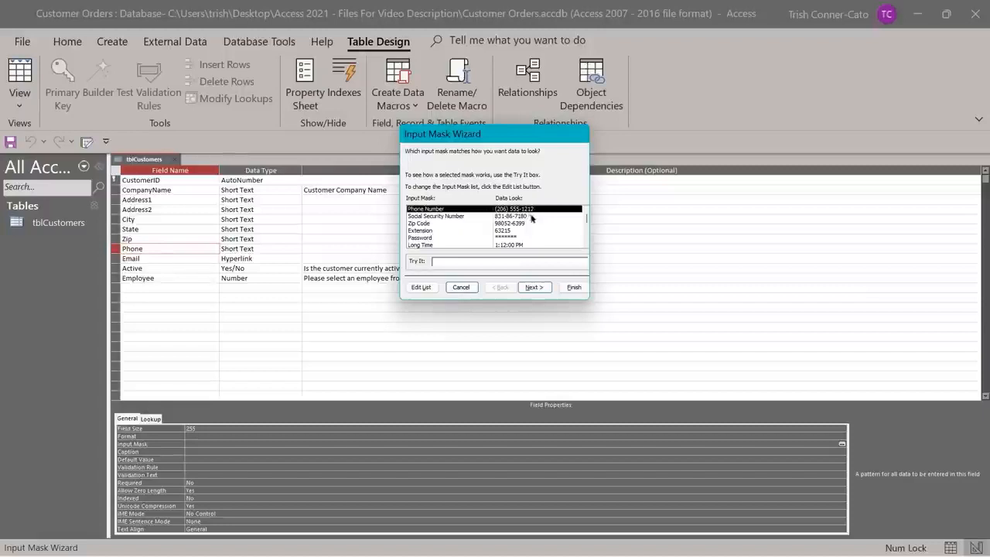
left_click(534, 287)
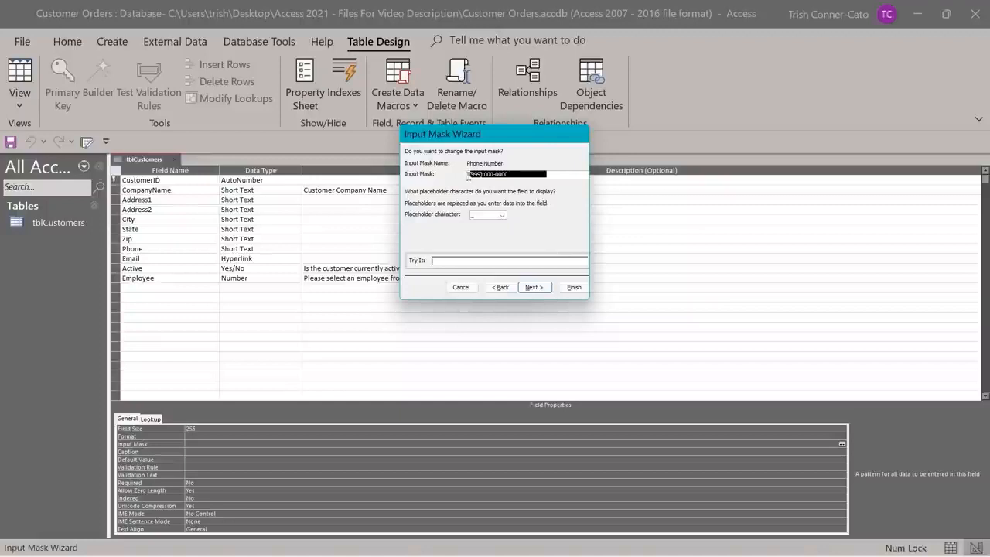
left_click(468, 174)
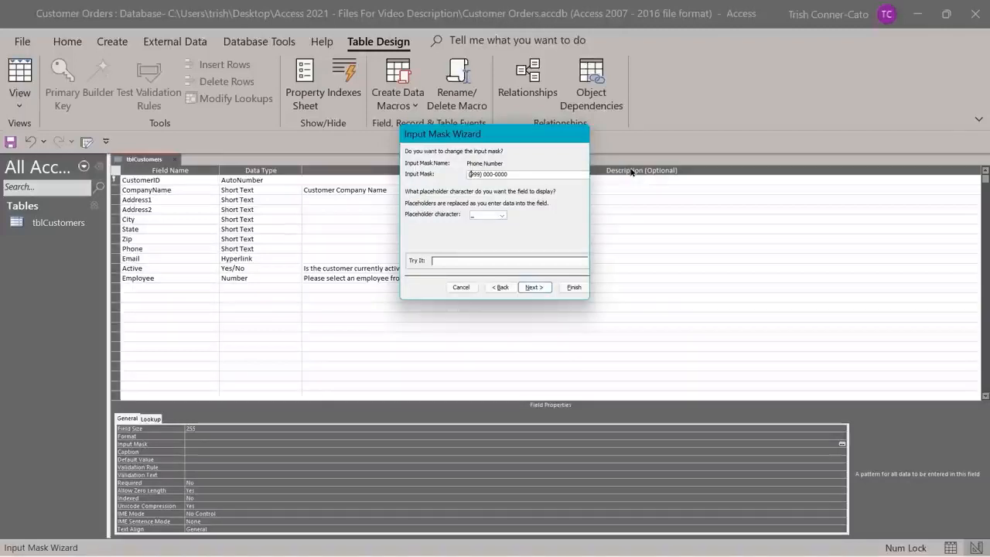
key("Delete")
type("0")
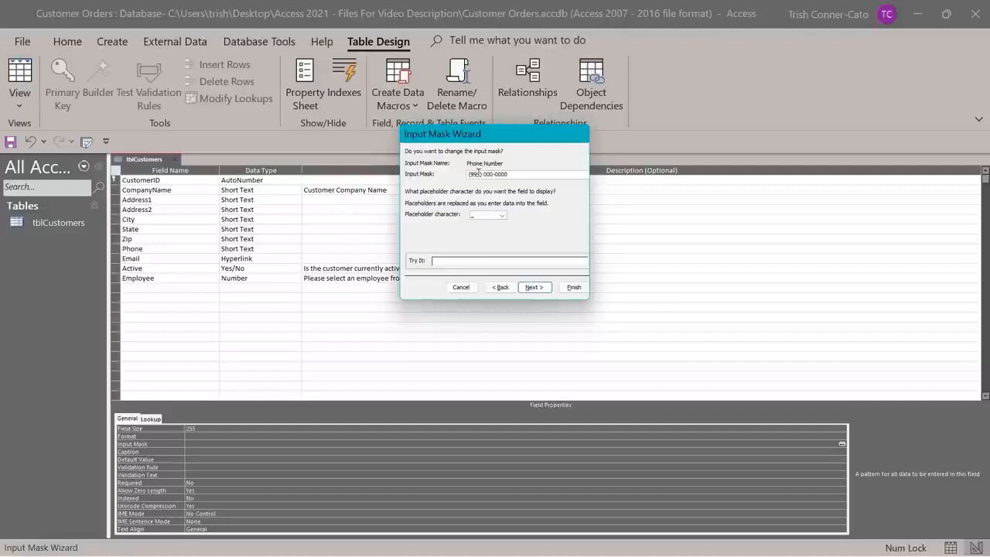
key("Delete")
type("00")
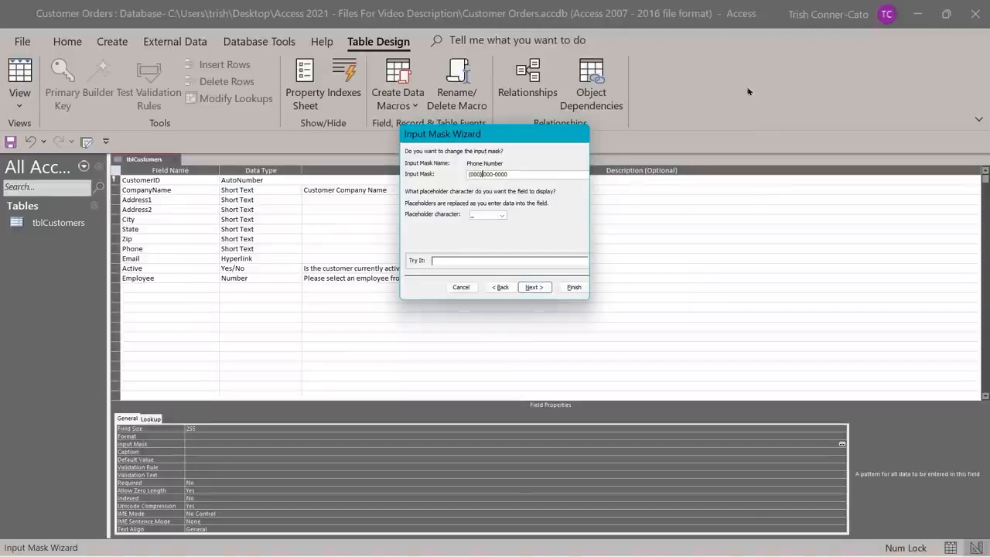
left_click(505, 219)
left_click(502, 224)
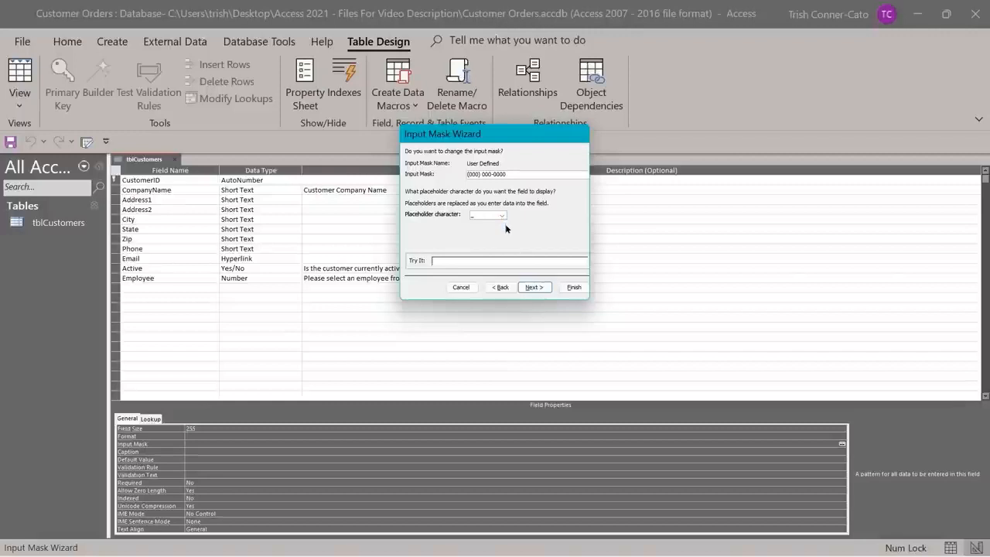
Choose to store the phone data with the symbols in the mask, and finish the Input Mask Wizard.
left_click(530, 285)
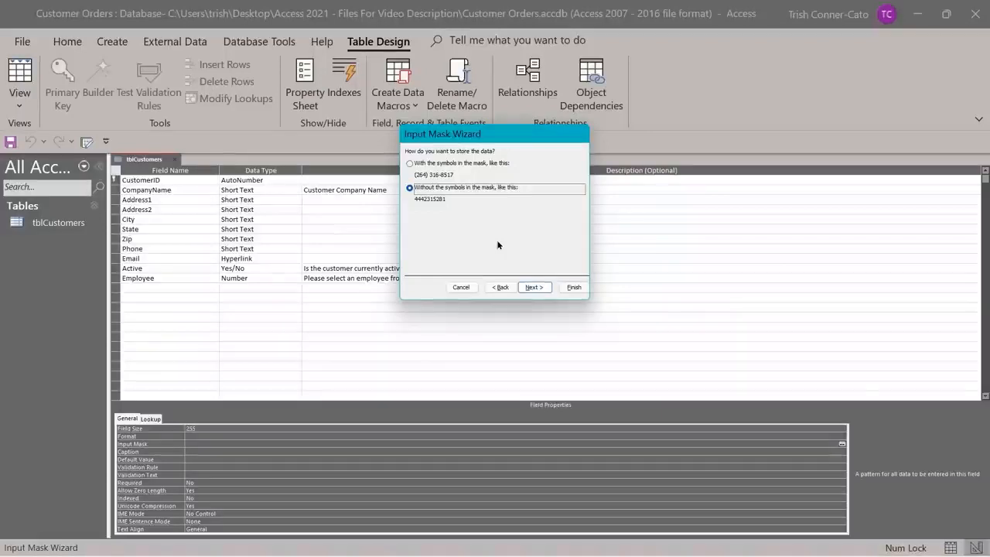
left_click(411, 165)
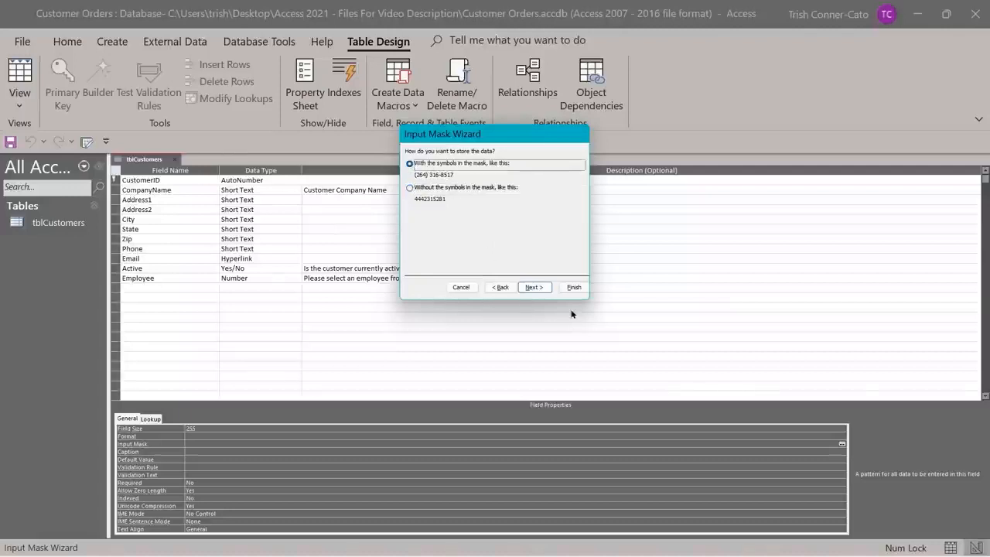
left_click(534, 289)
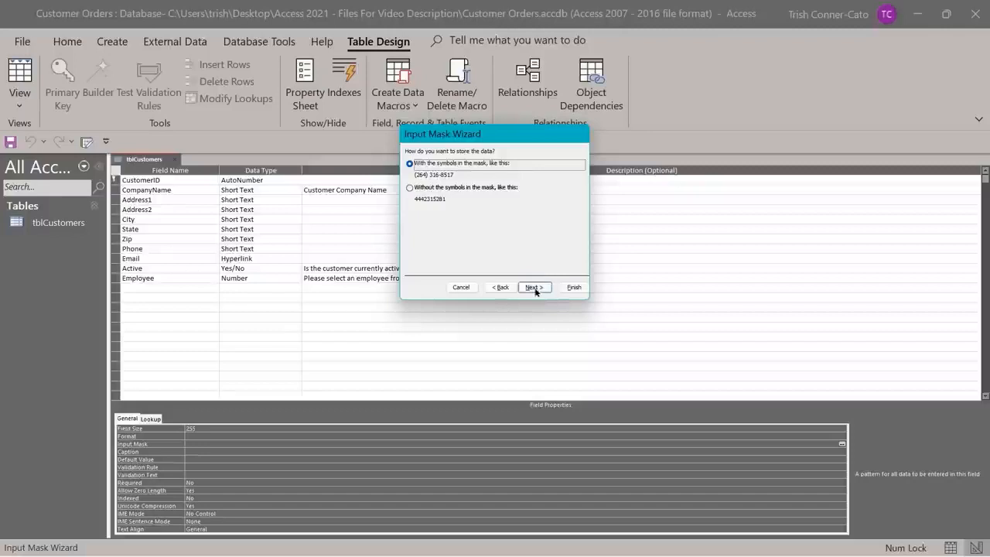
left_click(574, 287)
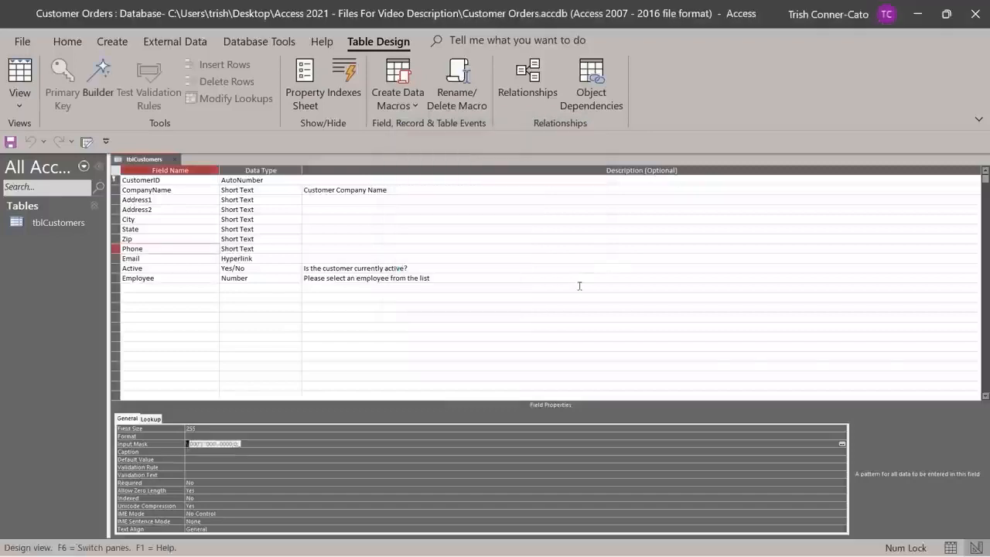
left_click(305, 460)
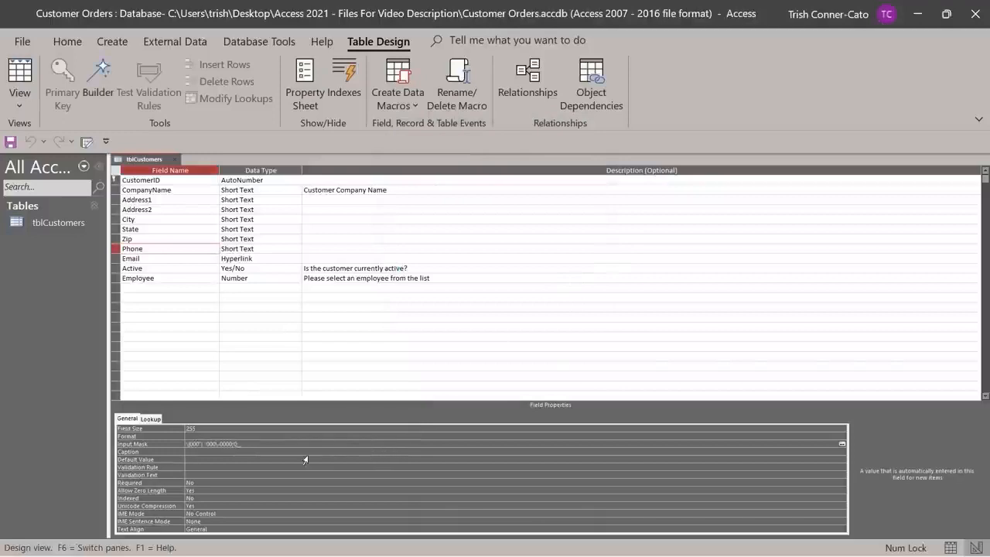
left_click(260, 444)
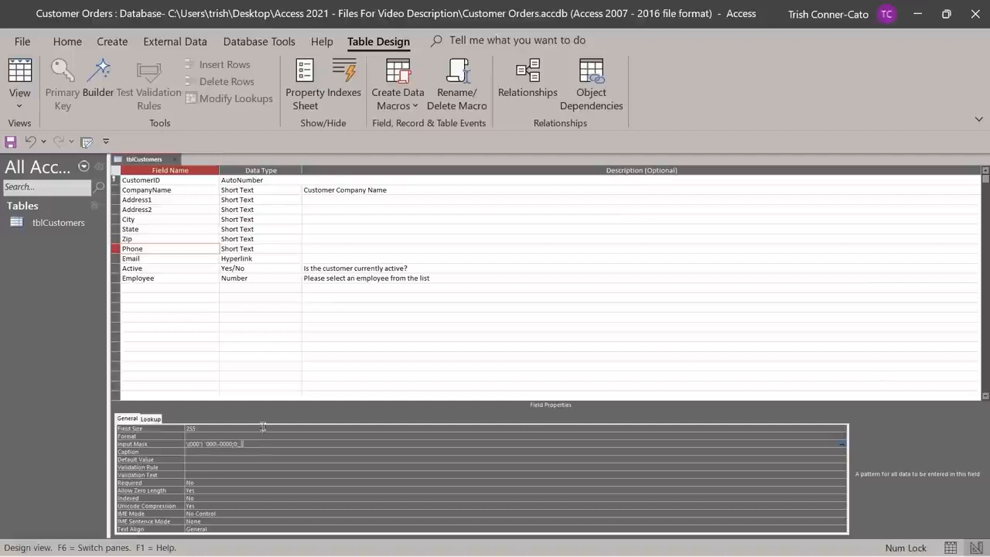
Save tblCustomers and widen the CompanyName column in Datasheet View so its full heading fits.
right_click(148, 161)
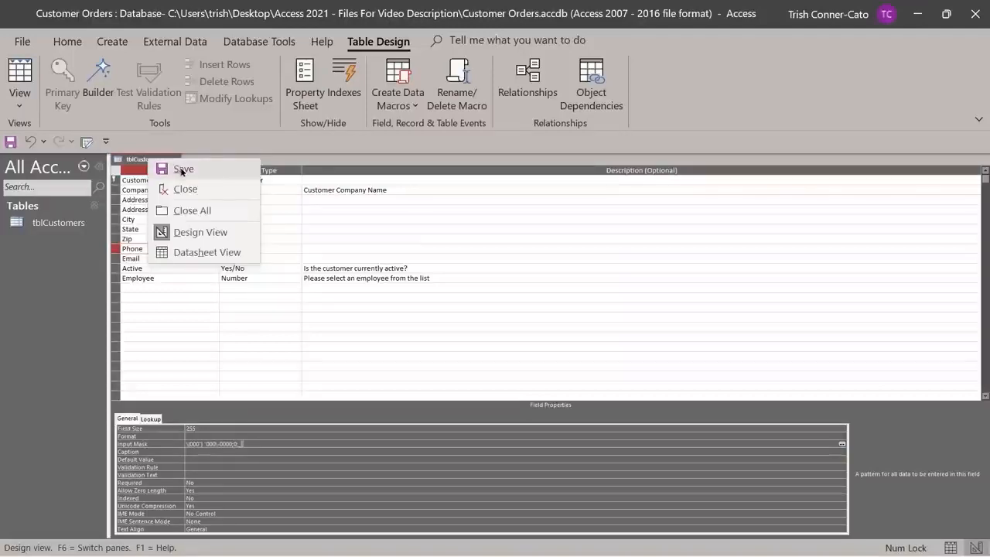
left_click(181, 170)
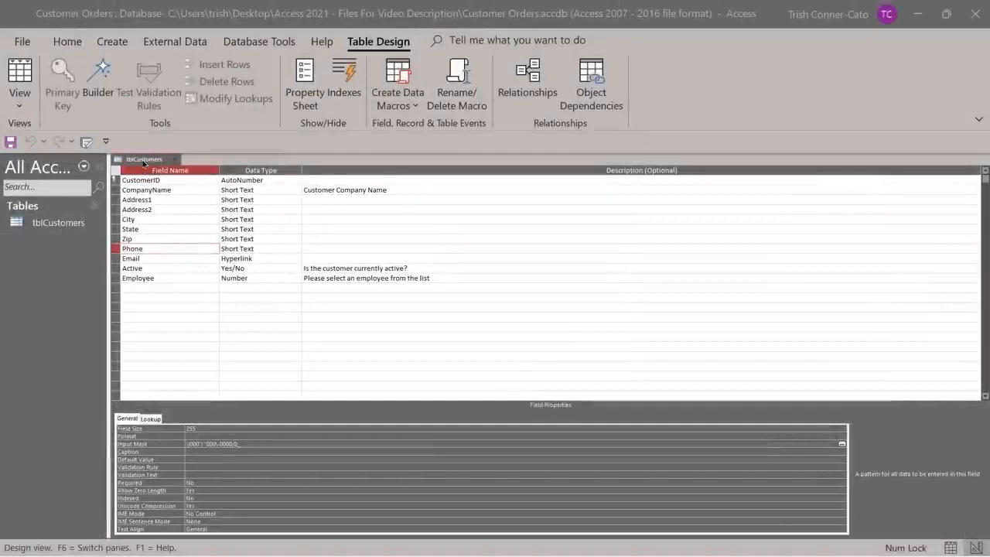
right_click(143, 163)
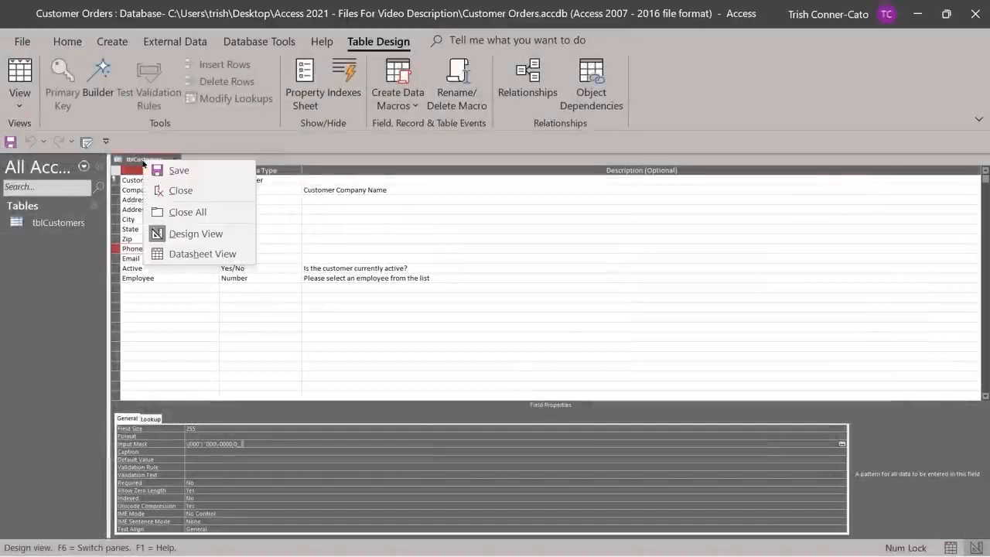
left_click(203, 254)
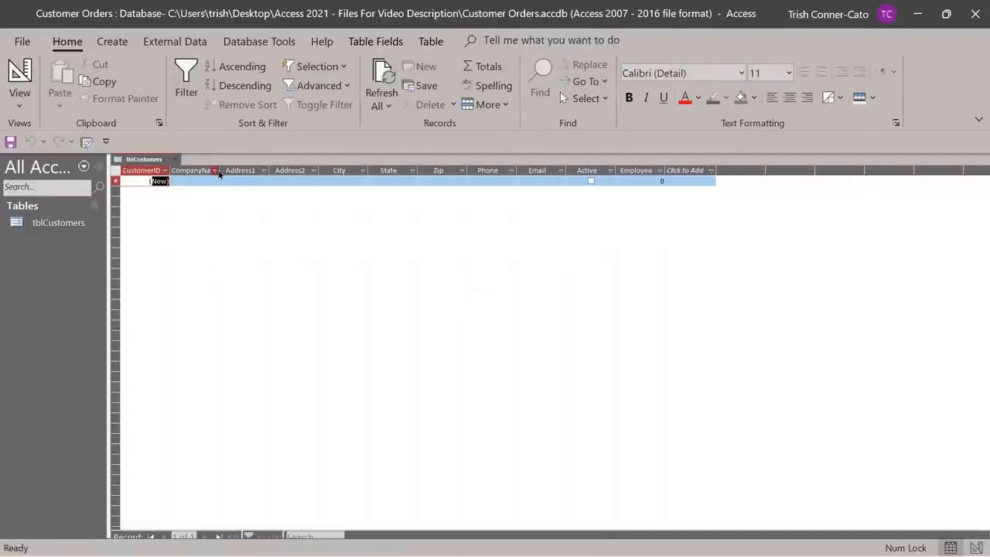
left_click_drag(220, 171, 251, 172)
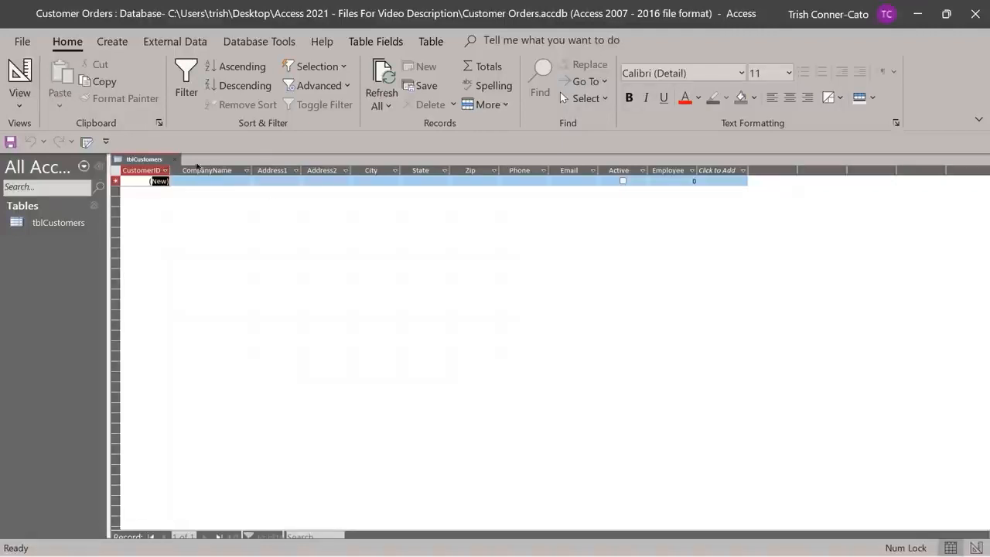
Return tblCustomers to Design View and set the CompanyName field's caption to "Company Name".
right_click(134, 161)
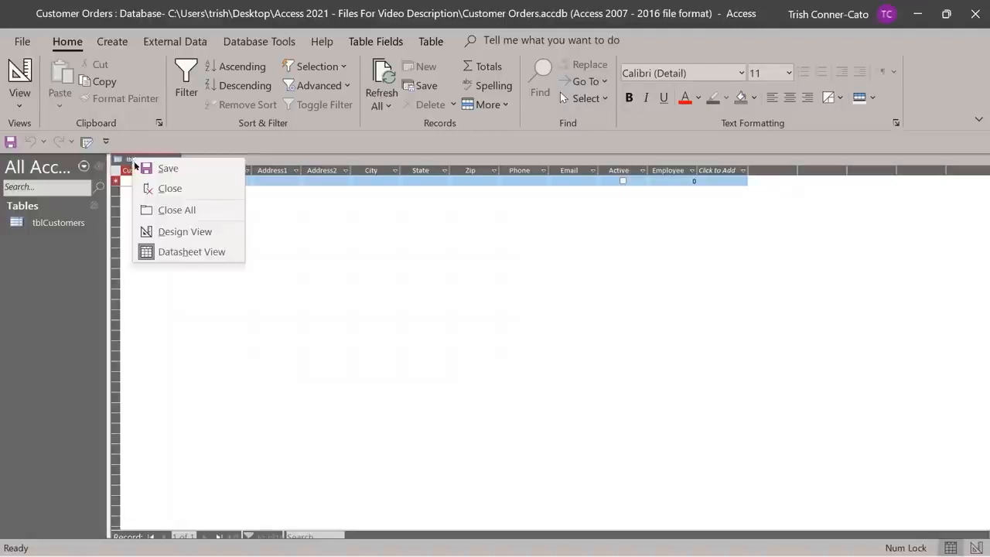
left_click(177, 231)
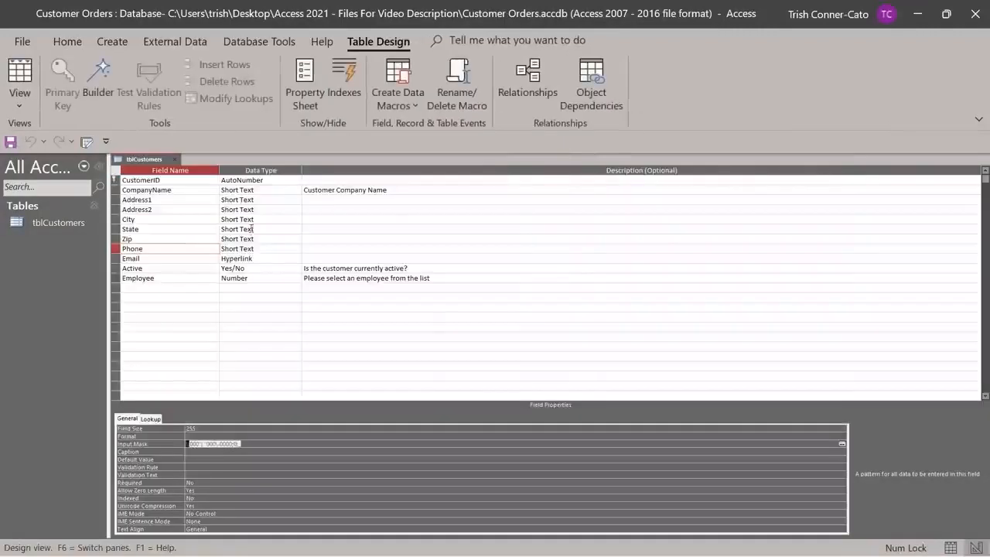
left_click(172, 189)
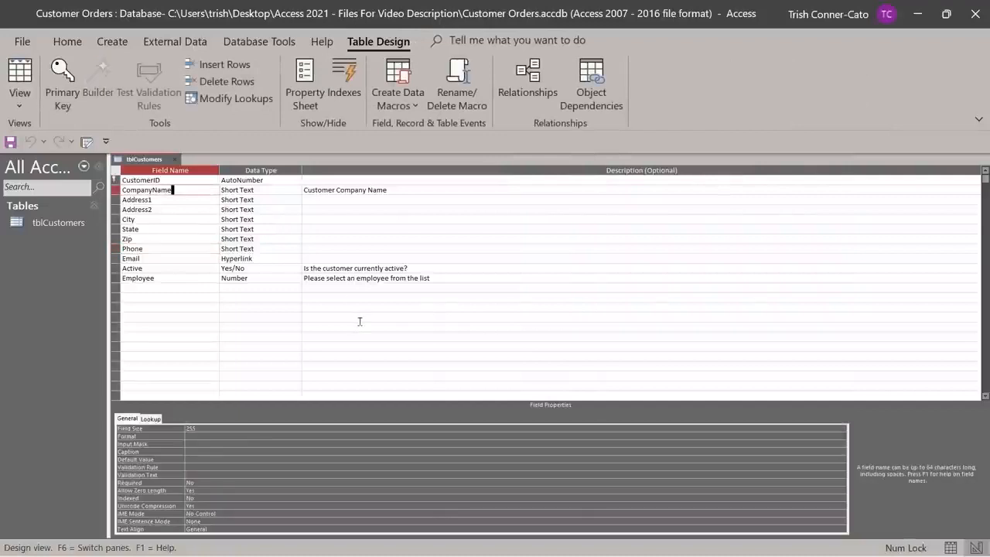
left_click(190, 451)
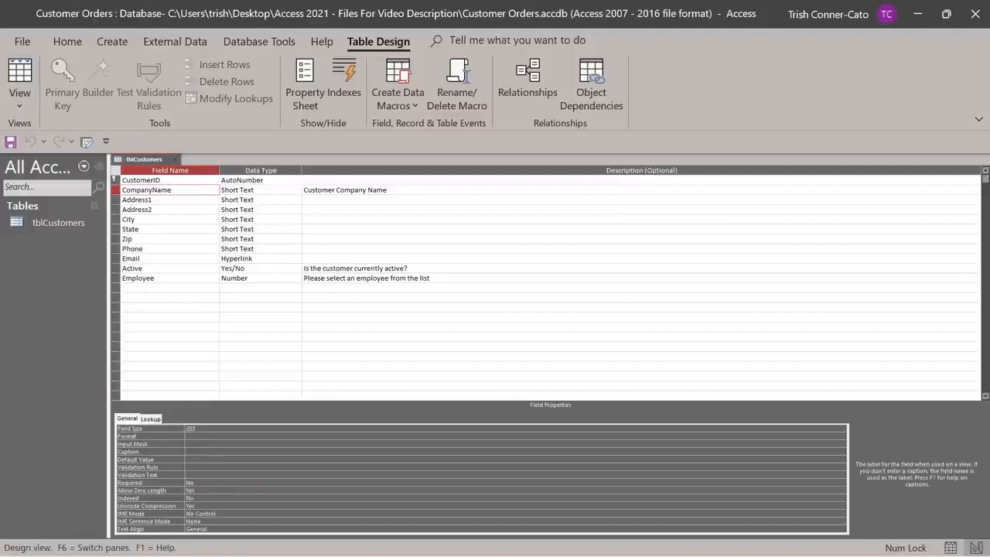
left_click_drag(189, 453, 266, 451)
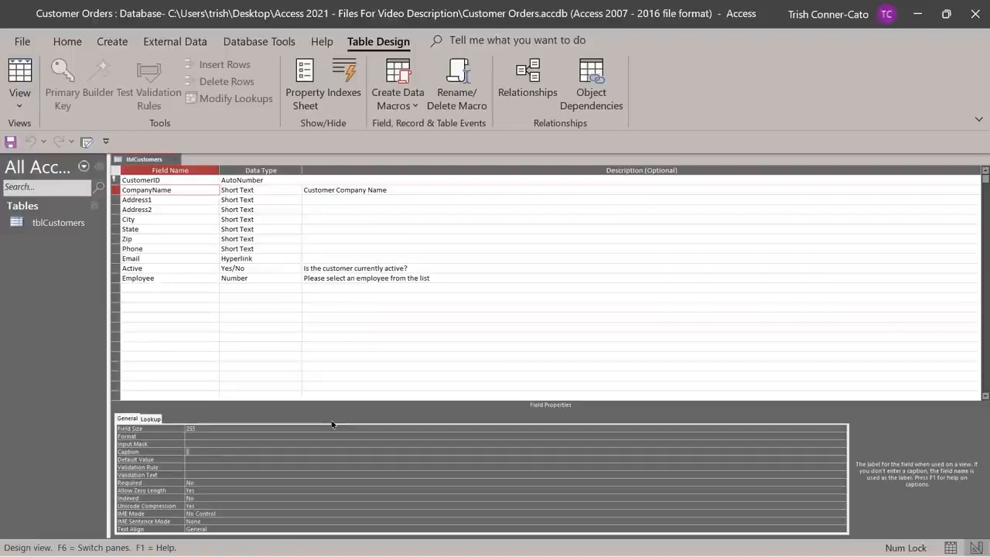
type("Company Name")
left_click(311, 474)
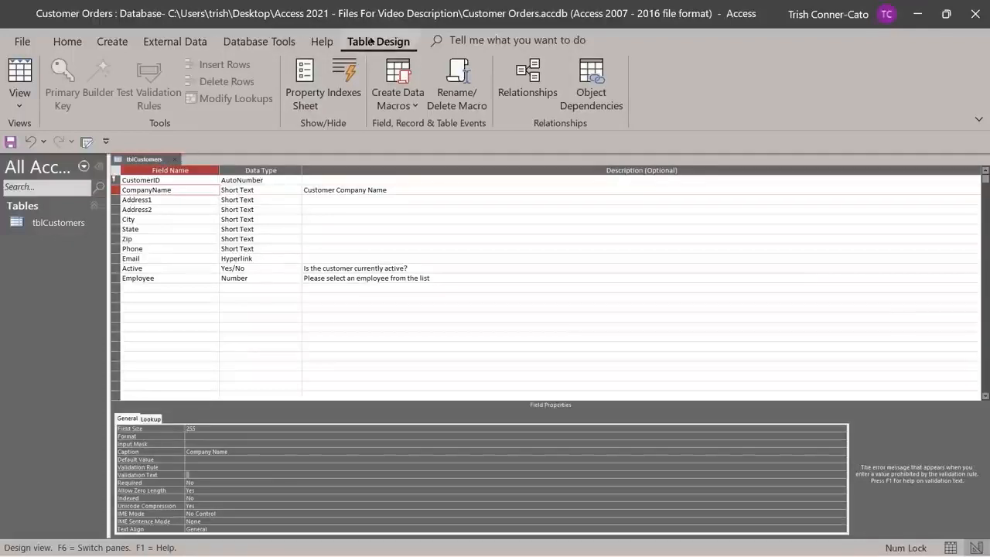
Save the table changes and display tblCustomers in Datasheet View.
left_click(15, 98)
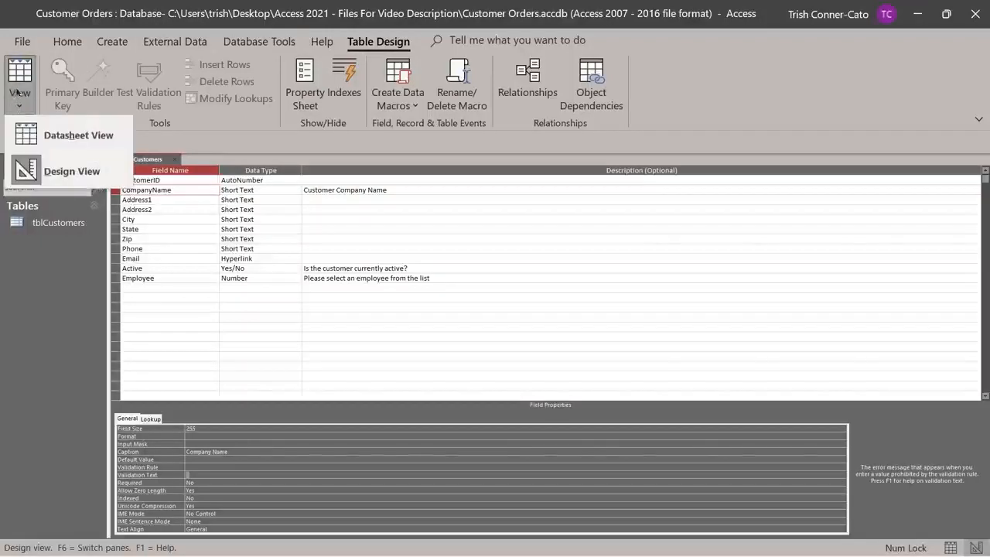
left_click(44, 136)
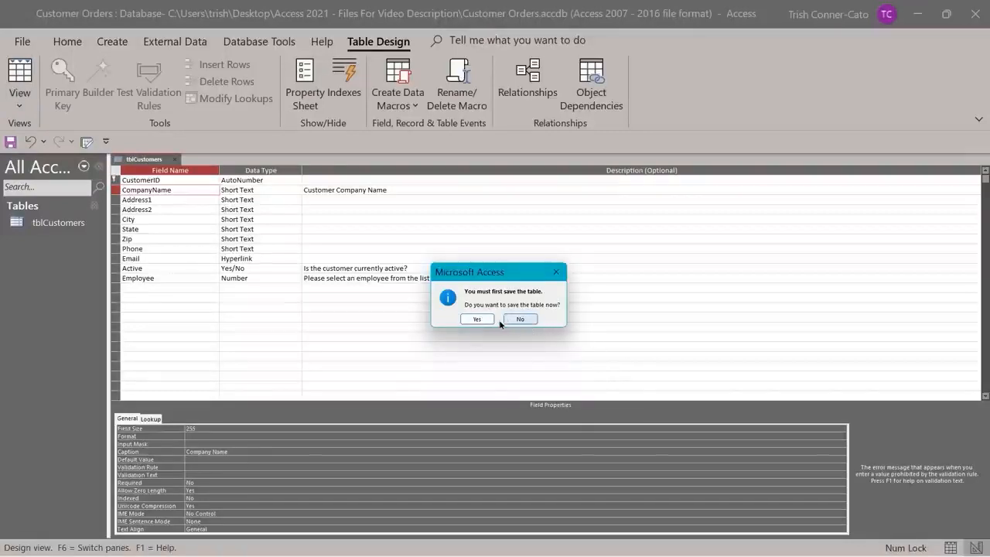
left_click(478, 319)
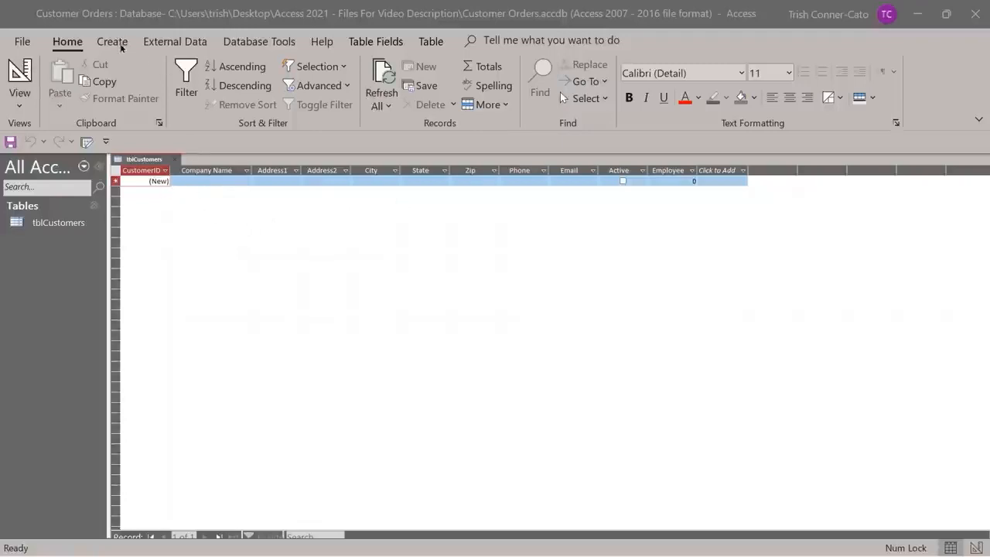
Create a new table in Design View, and consult the sample plan of Employee table field names.
left_click(120, 47)
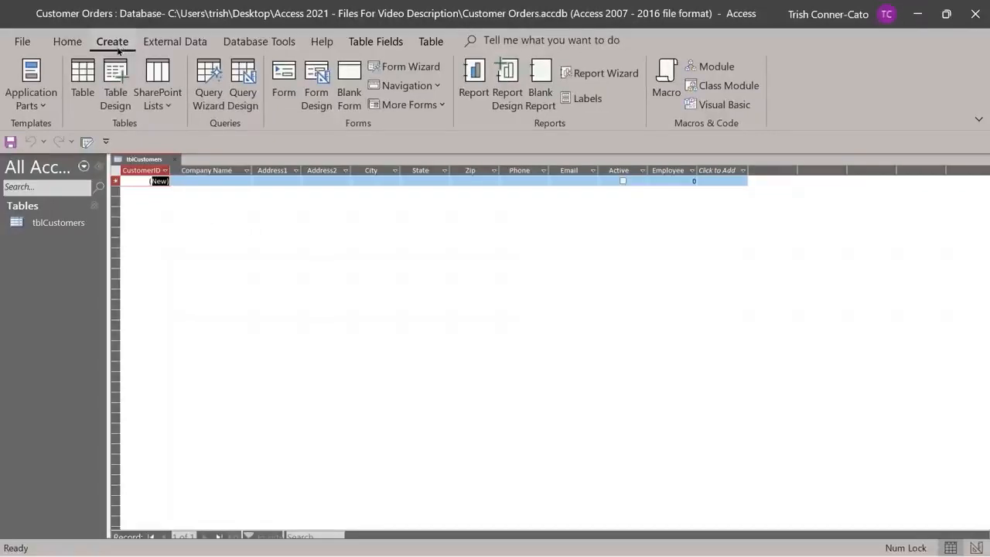
left_click(119, 90)
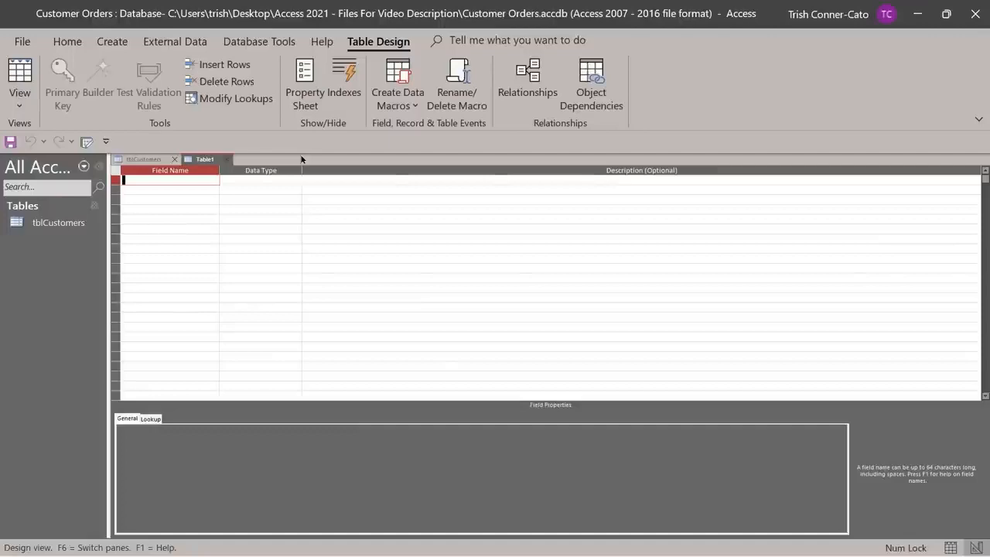
key("alt+Tab")
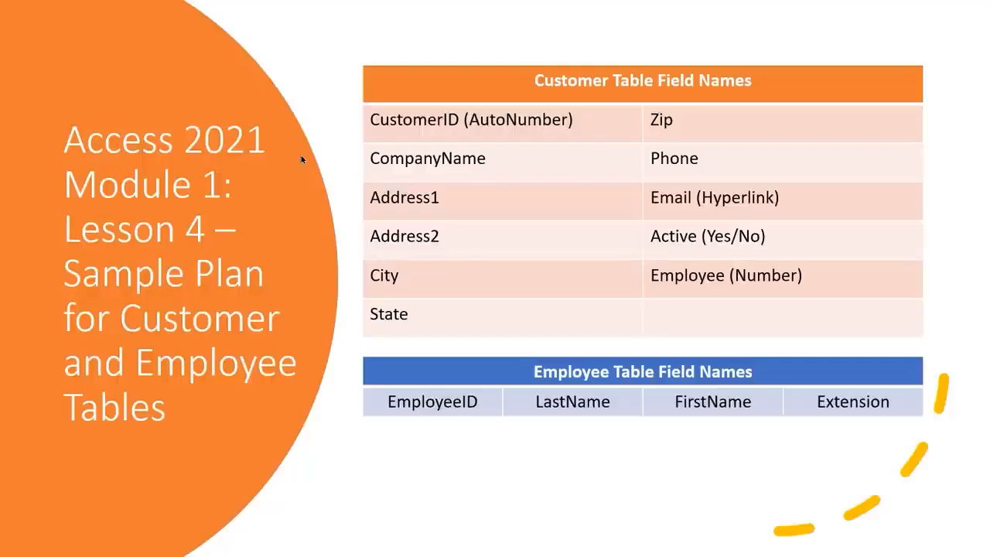
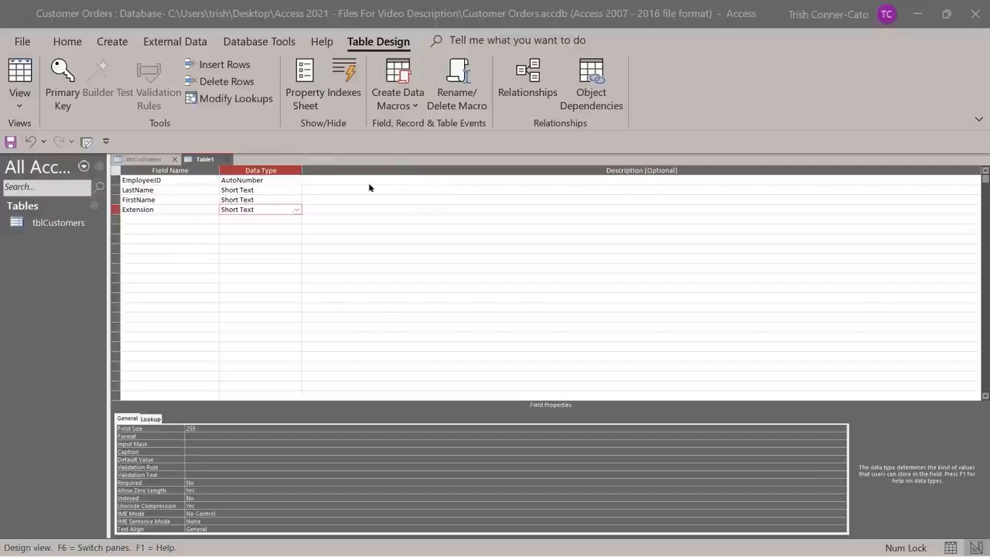
Save the new table as tblEmployees, declining the automatic primary key, and make EmployeeID the primary key.
right_click(202, 161)
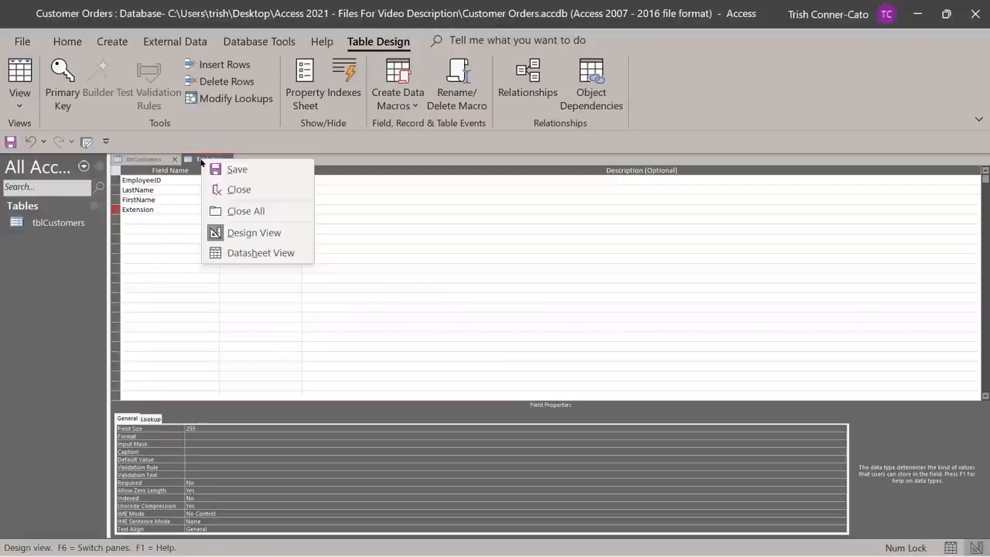
left_click(229, 170)
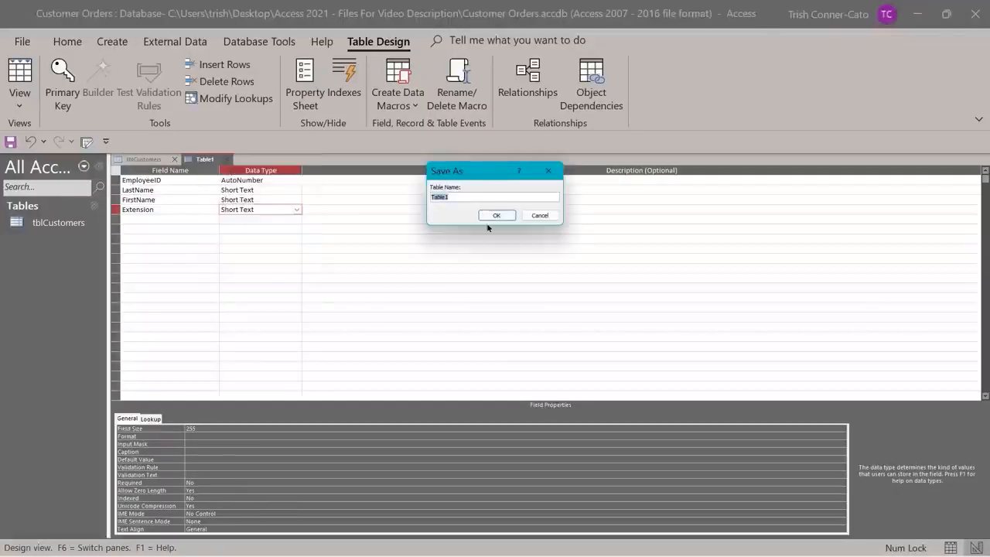
type("tbl")
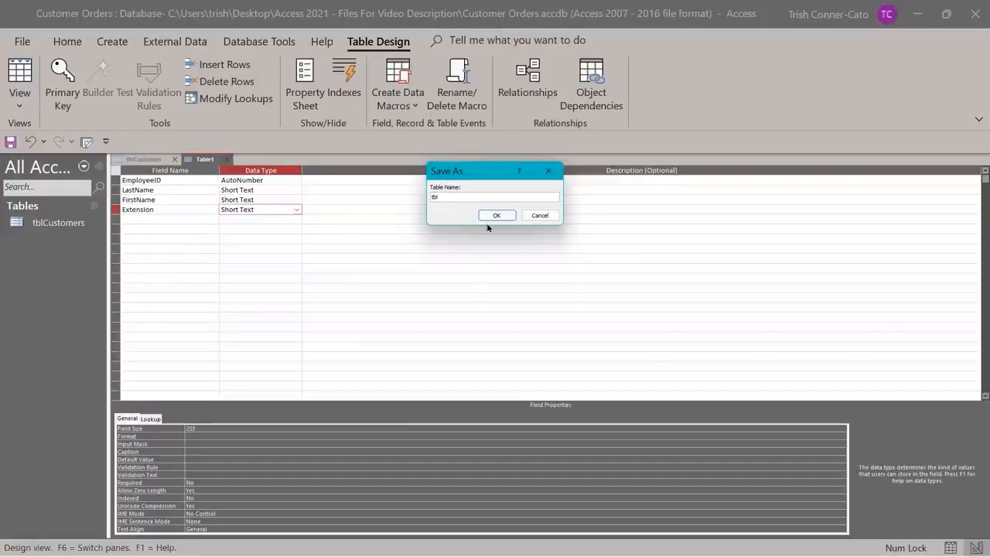
type("Employees")
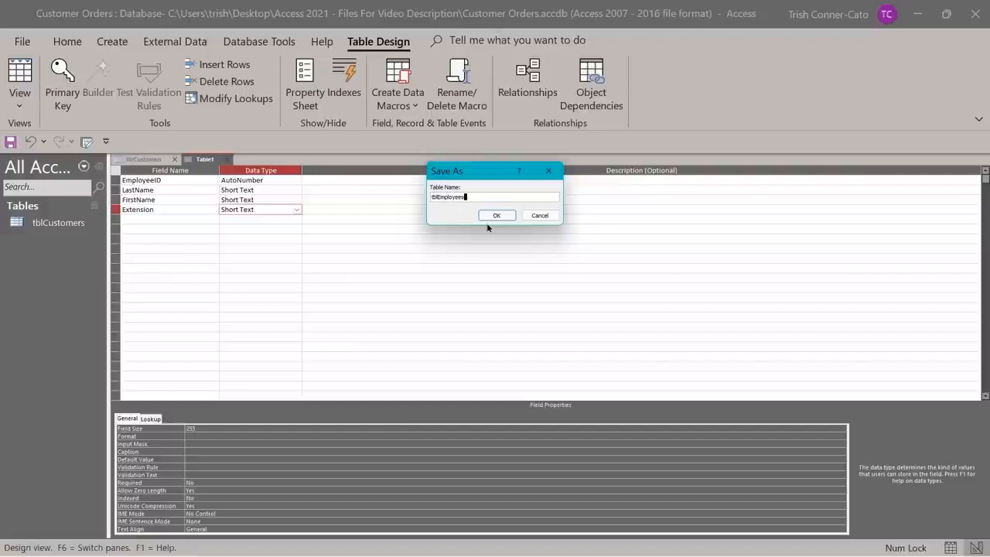
key("Return")
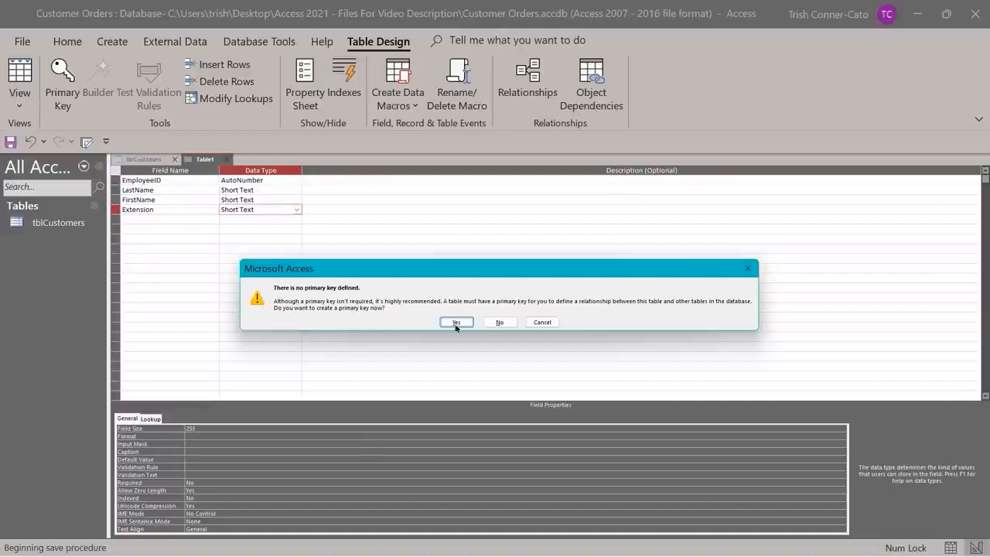
left_click(505, 322)
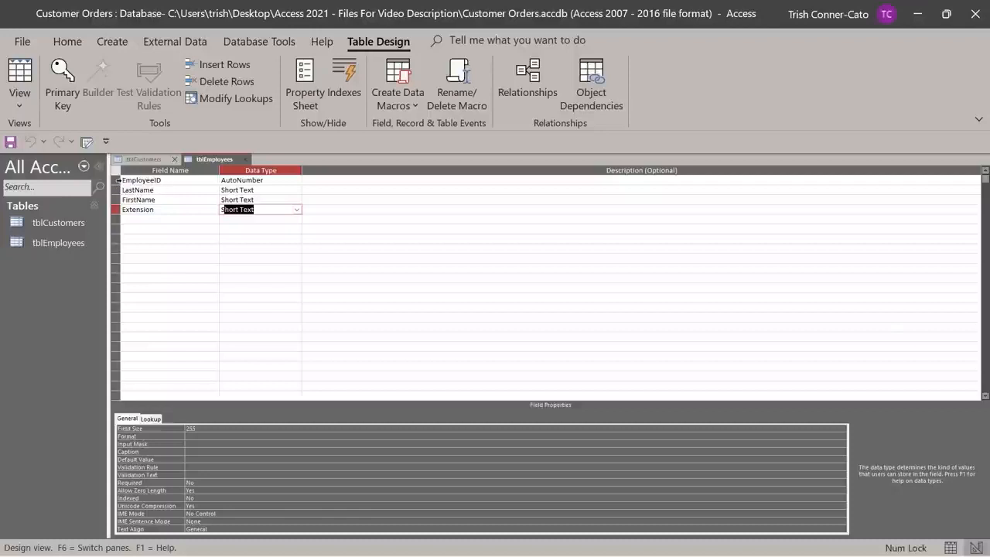
right_click(117, 180)
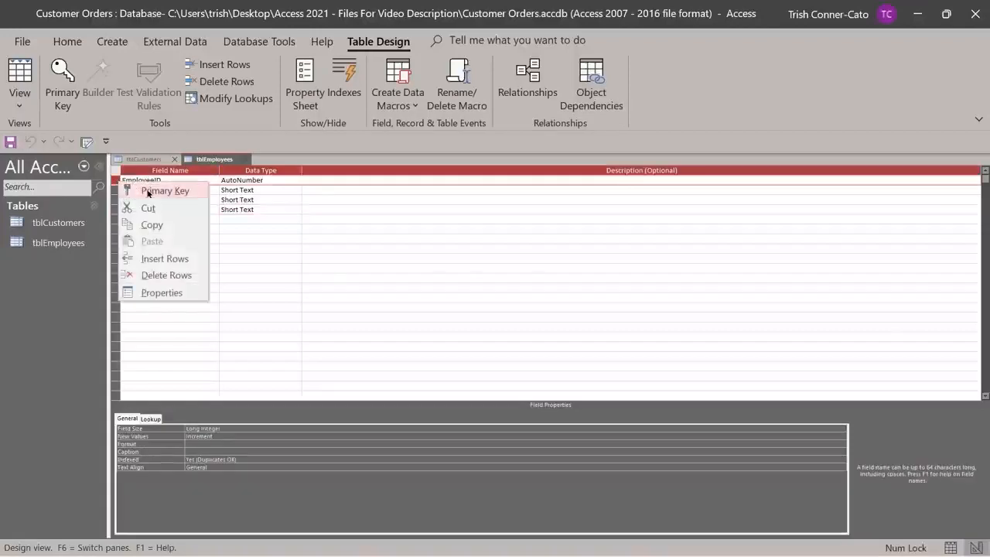
left_click(148, 191)
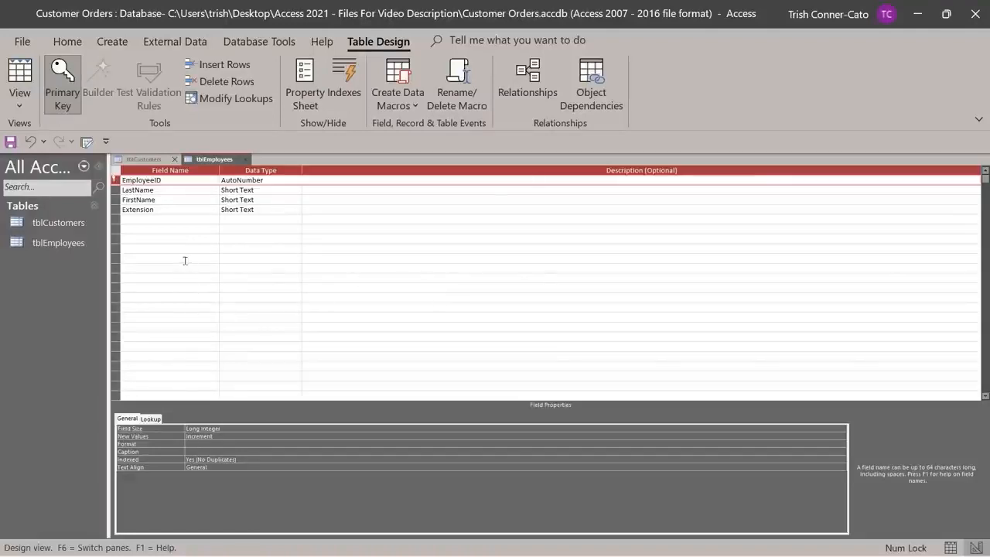
Set the Extension field's size to 4 in tblEmployees.
left_click(157, 210)
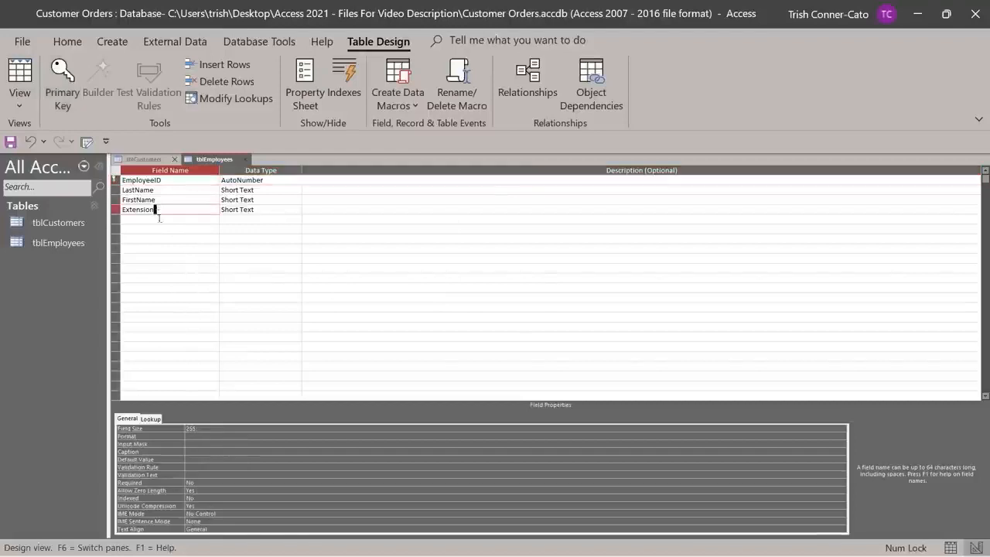
left_click(196, 430)
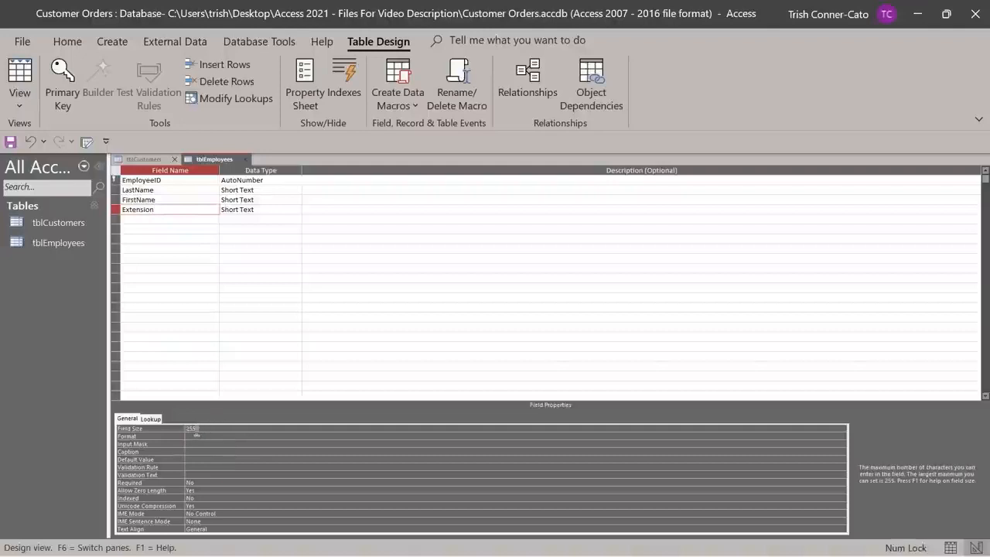
left_click(166, 430)
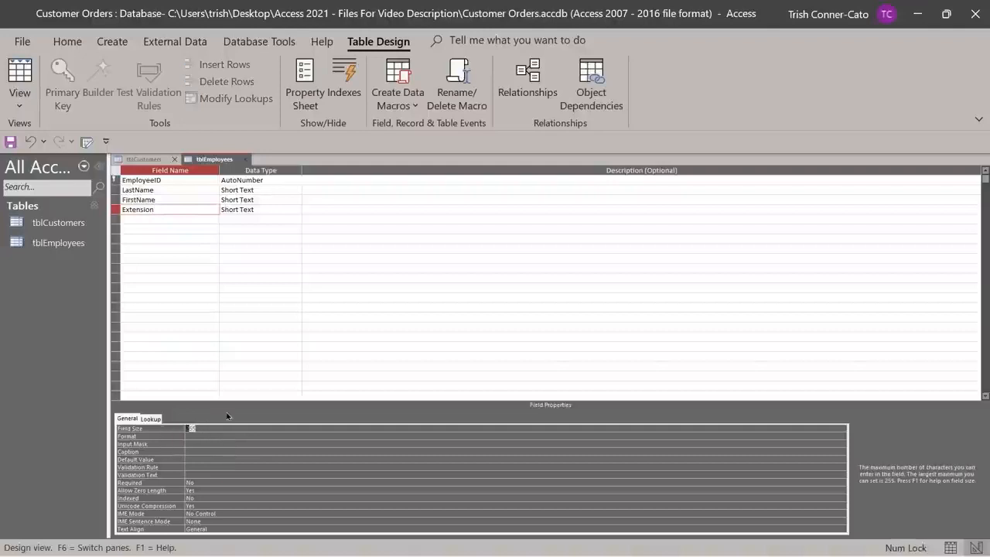
type("40")
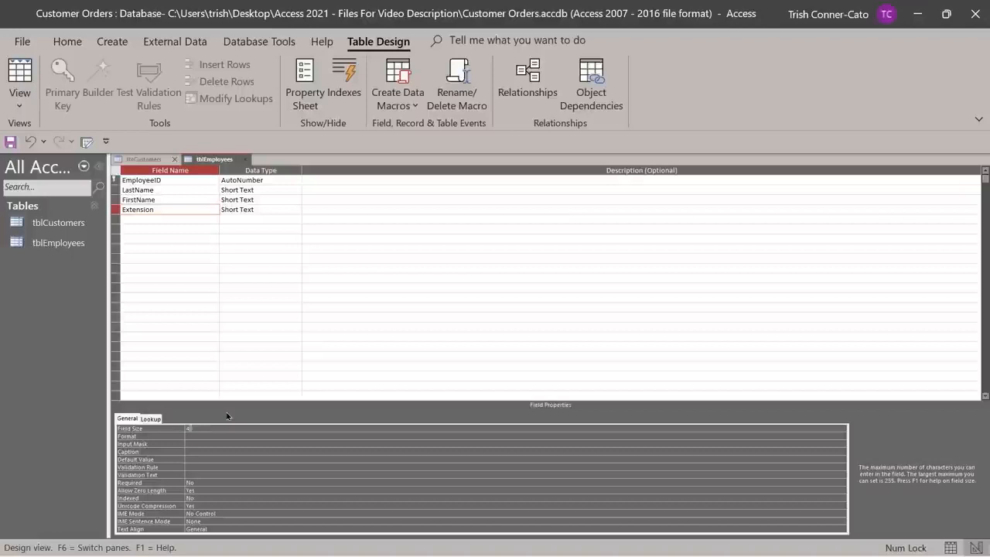
left_click(223, 451)
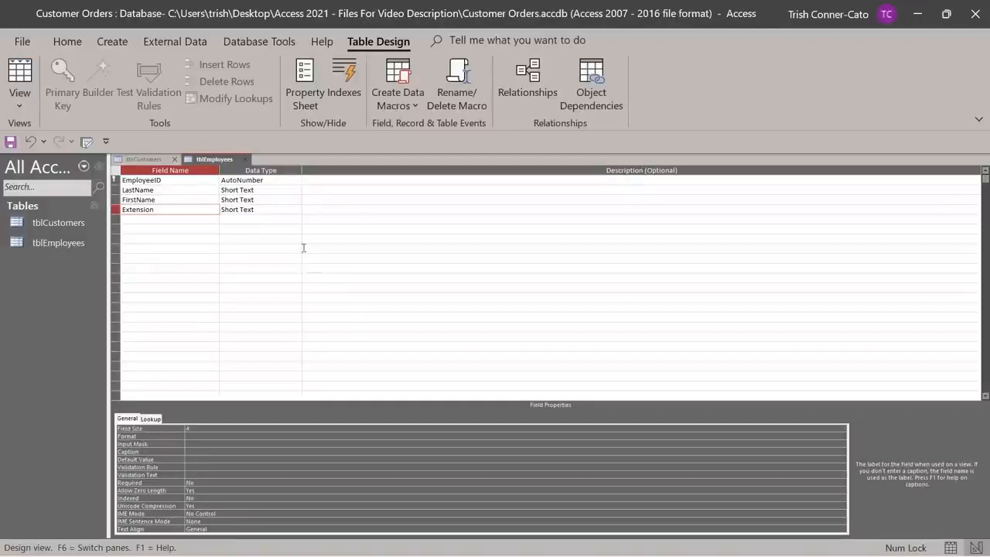
Save the design changes and display tblEmployees in Datasheet View.
right_click(203, 161)
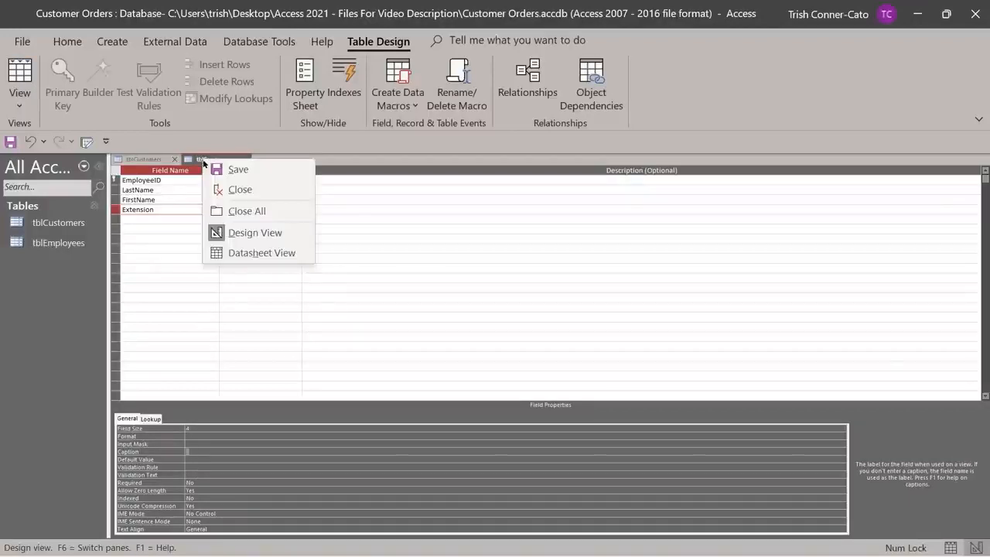
left_click(240, 254)
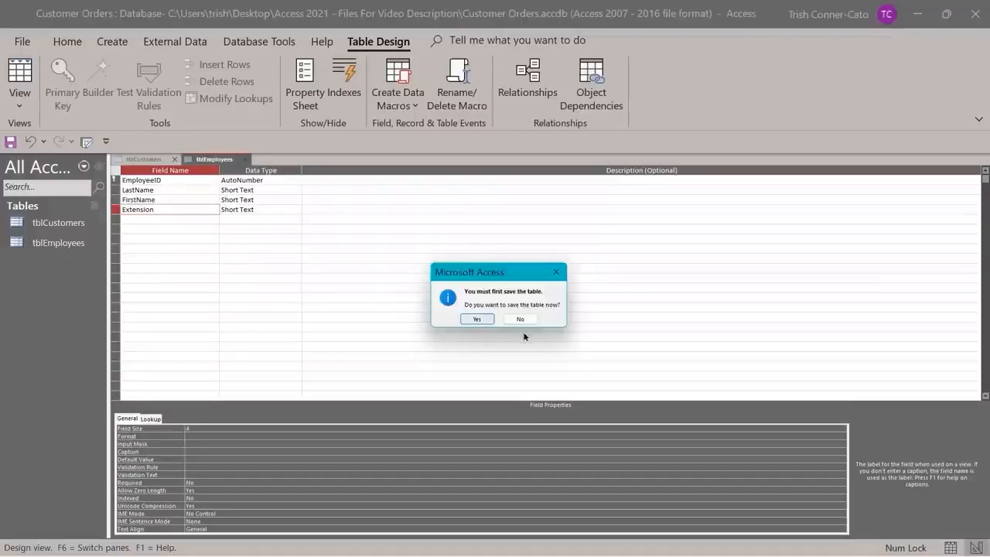
left_click(477, 319)
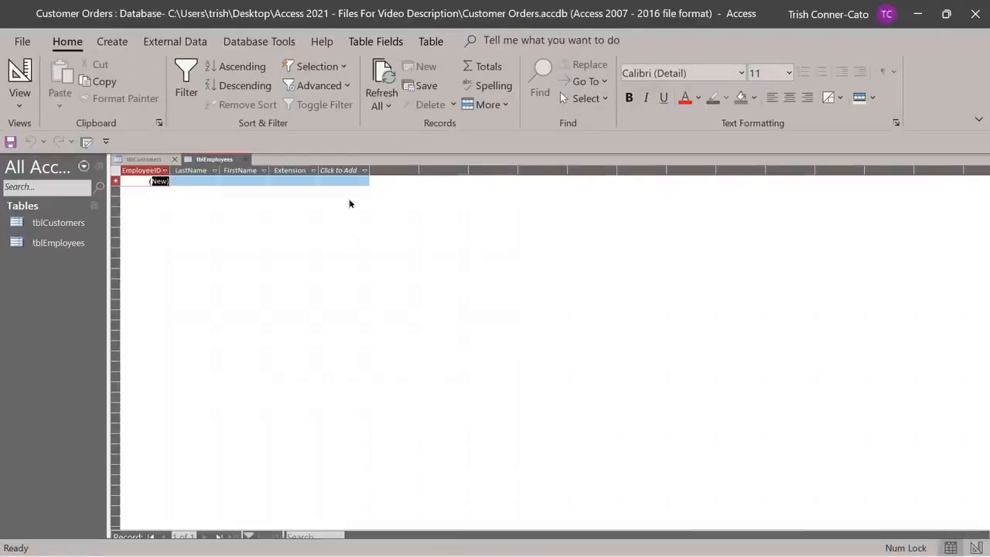
Return tblEmployees to Design View and caption the LastName field "Last Name" and the FirstName field "First Name".
right_click(206, 160)
left_click(250, 234)
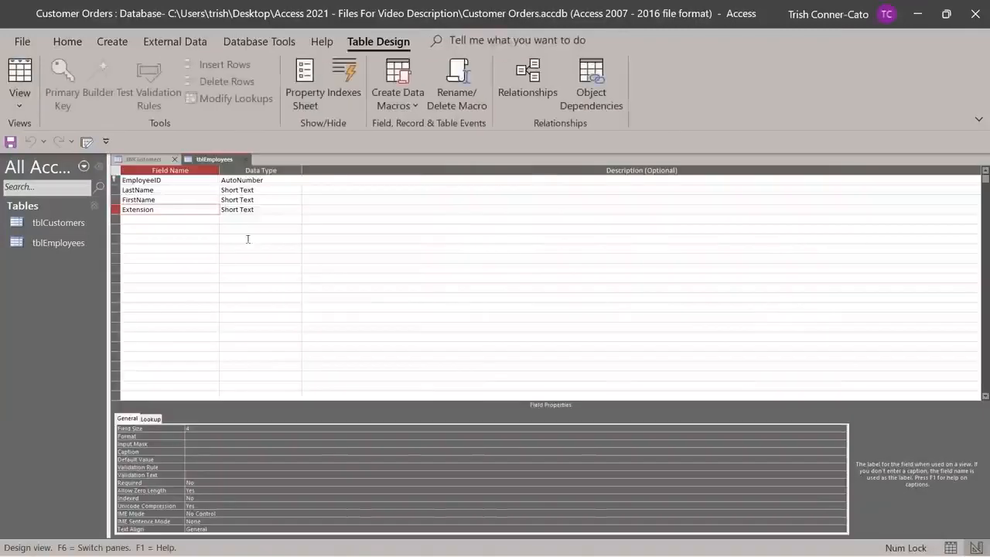
left_click(168, 188)
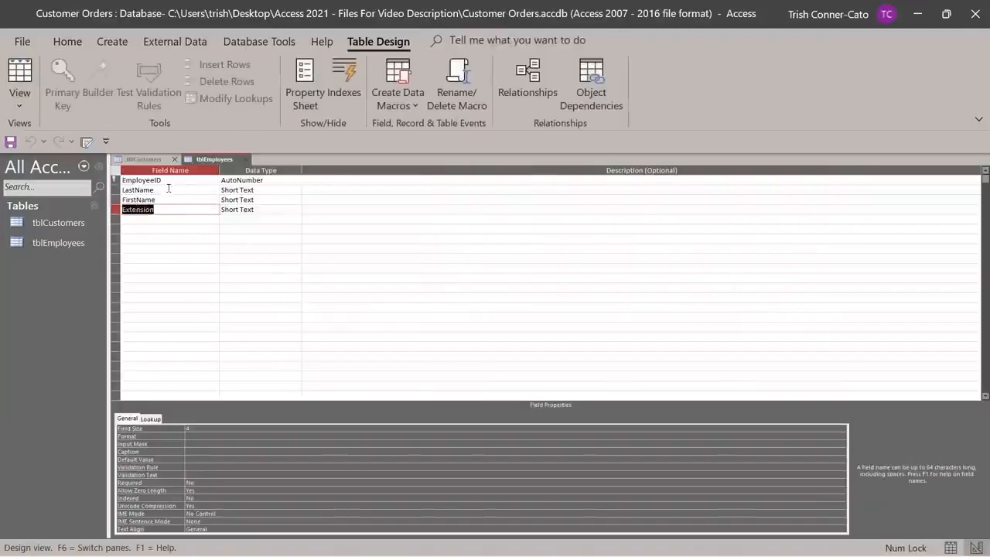
left_click(203, 453)
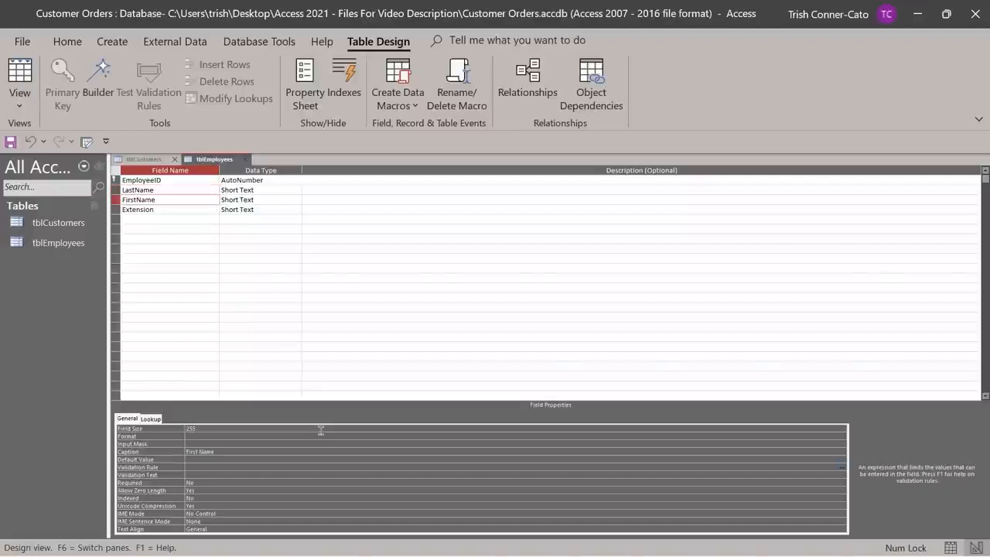
Save the caption changes and open tblEmployees in Datasheet View.
right_click(212, 160)
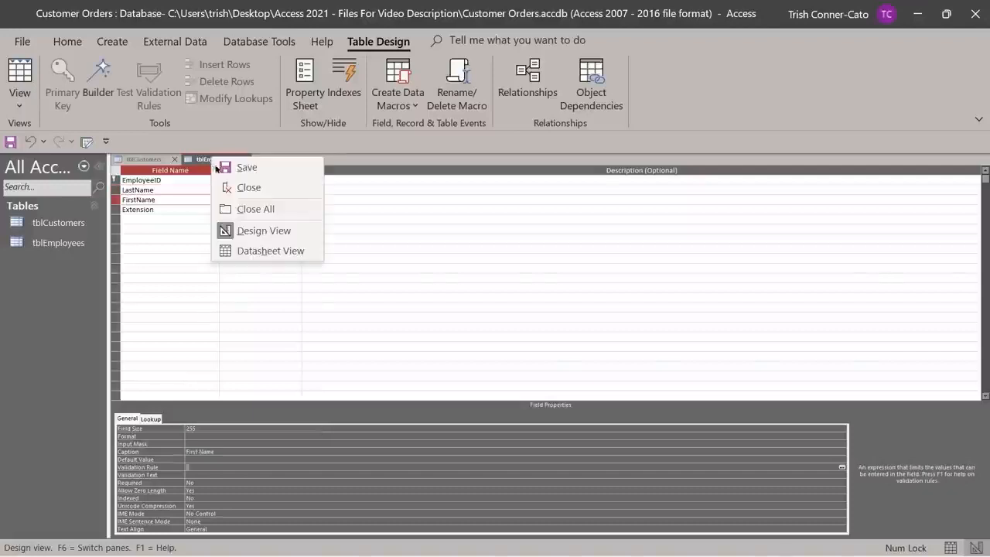
left_click(253, 166)
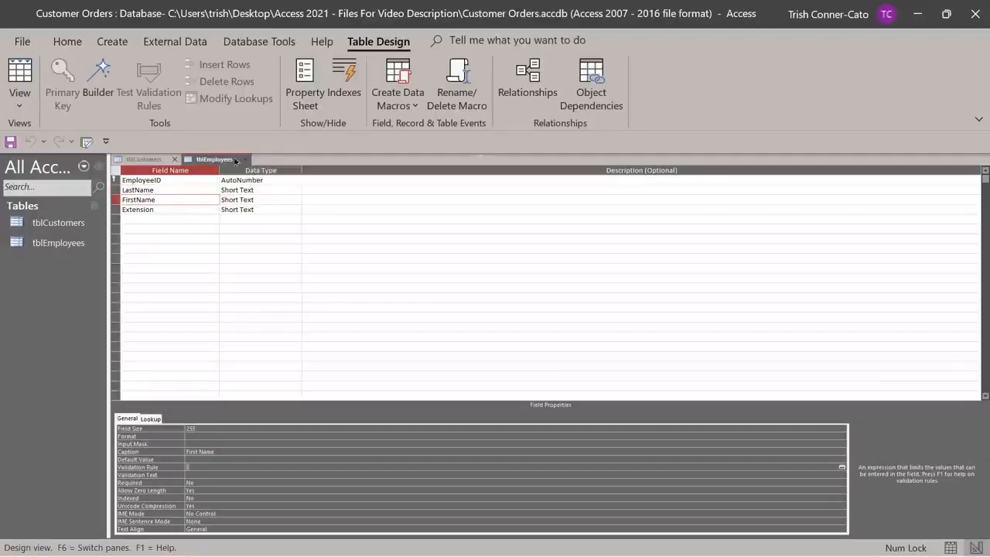
right_click(220, 162)
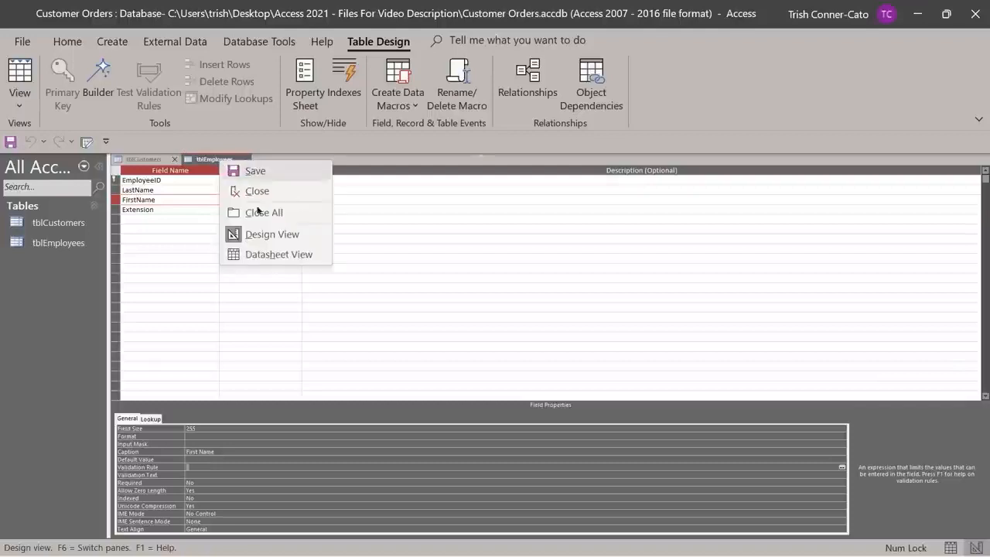
left_click(278, 255)
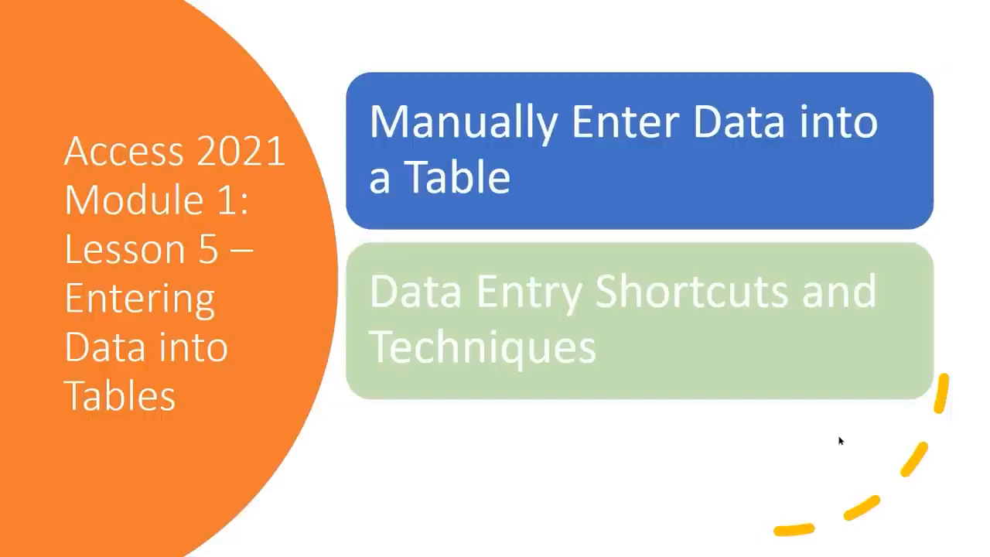
left_click(839, 440)
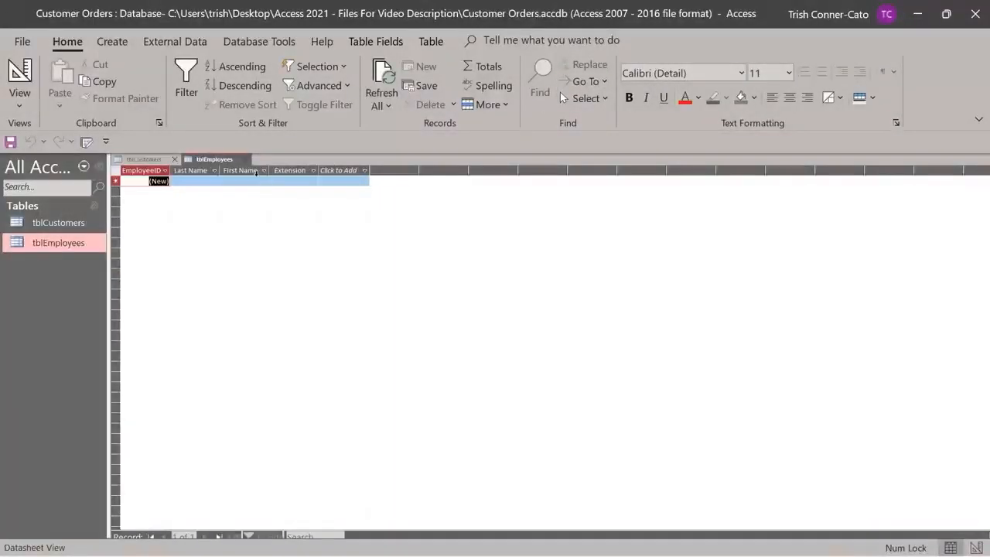
Close tblCustomers, and enter the first tblEmployees record with the employee's last name, first name and extension 1001.
left_click(175, 160)
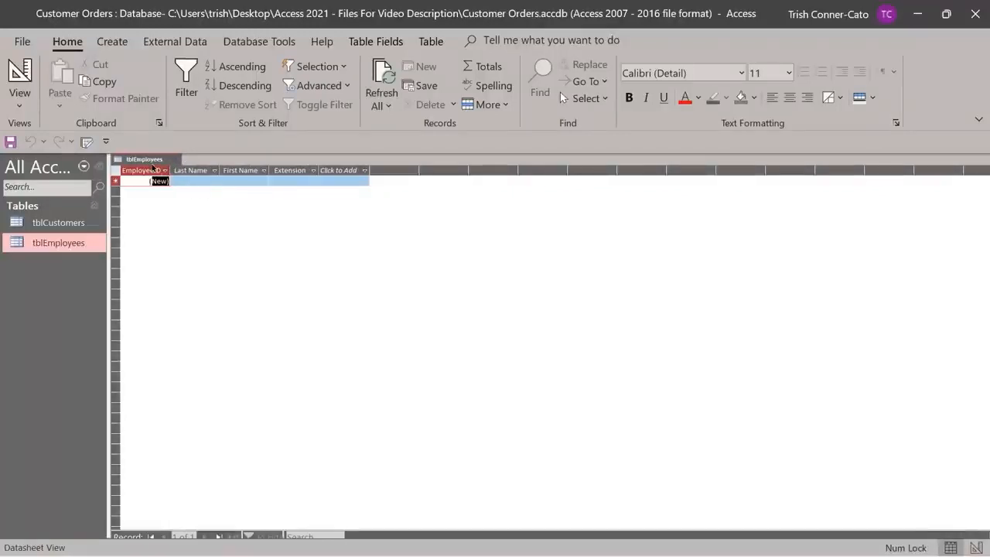
left_click(186, 180)
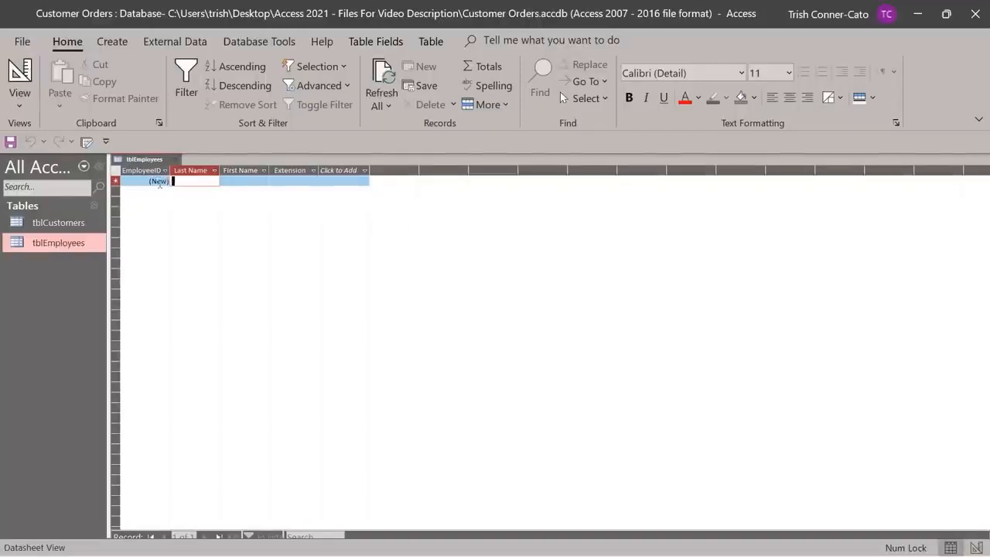
left_click(160, 182)
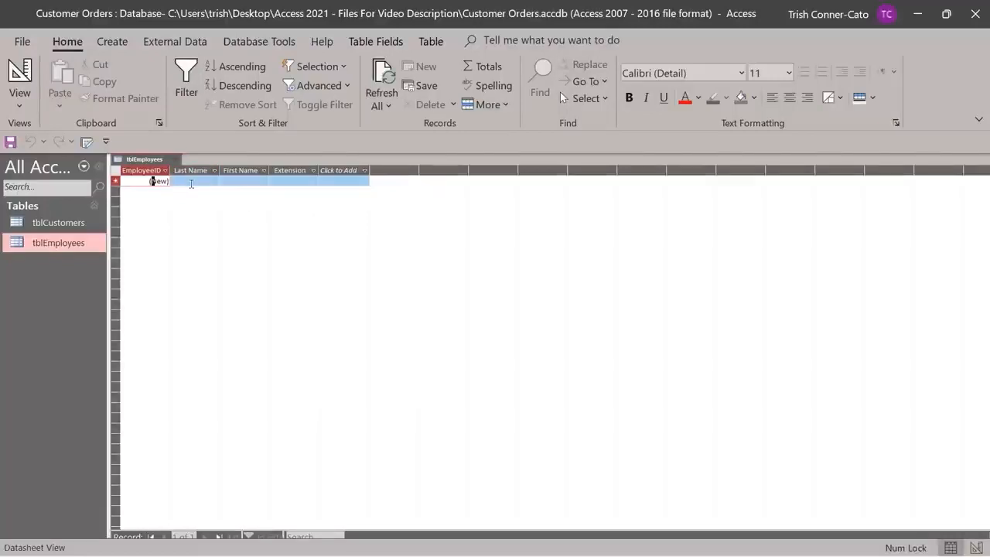
left_click(192, 182)
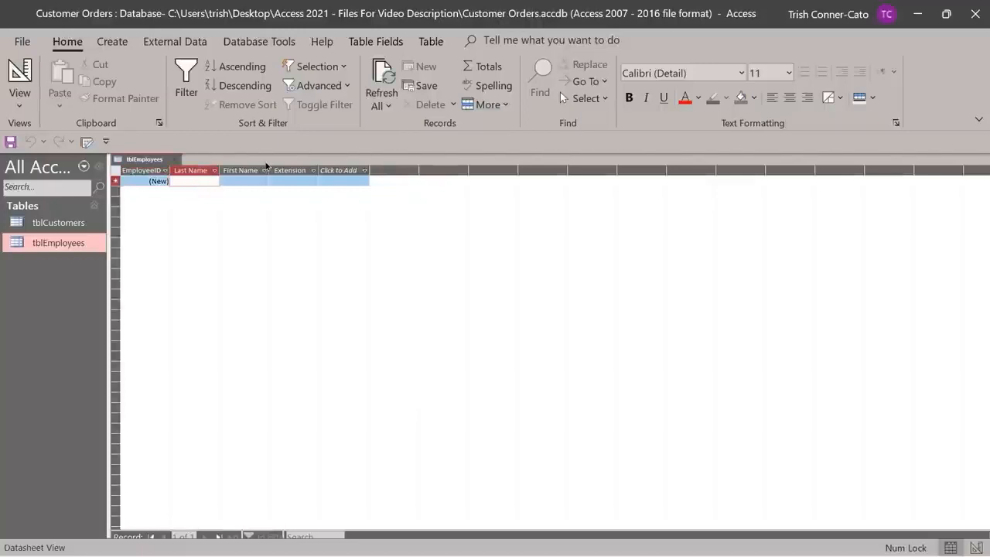
type("Jones")
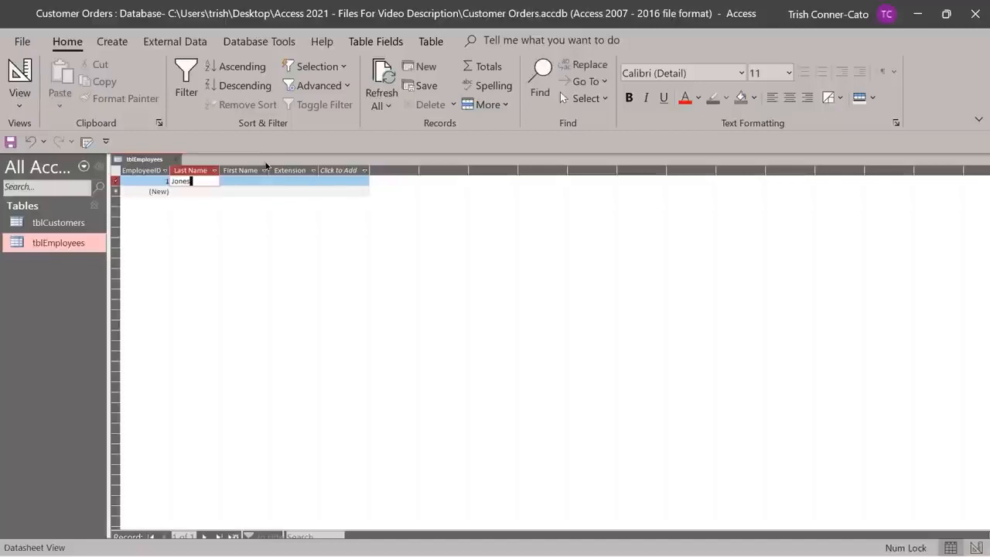
key("Tab")
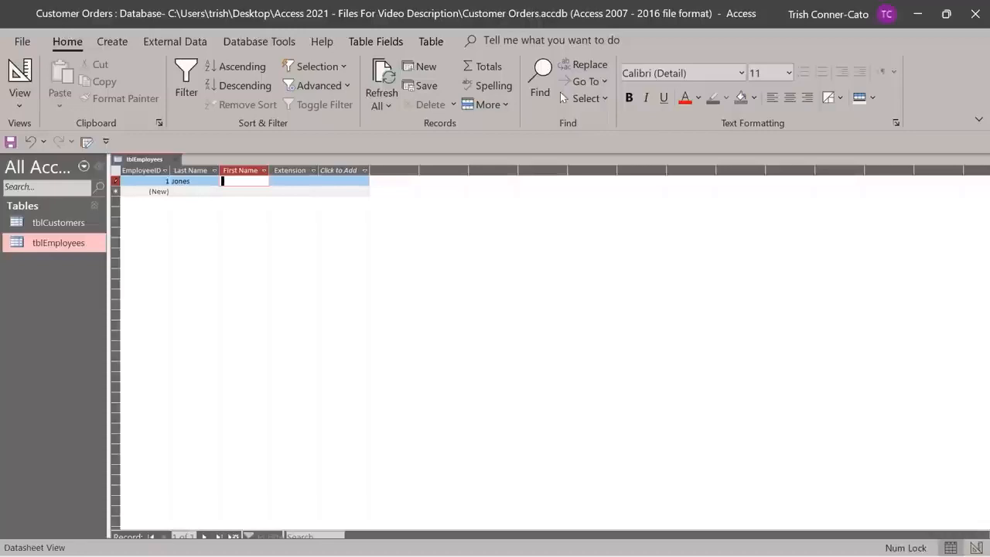
type("Vicky")
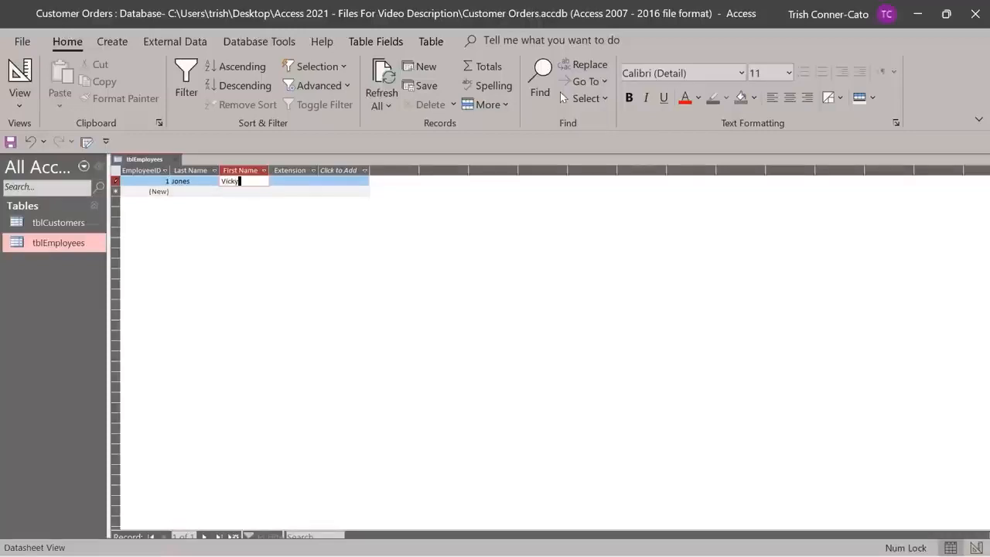
key("Tab")
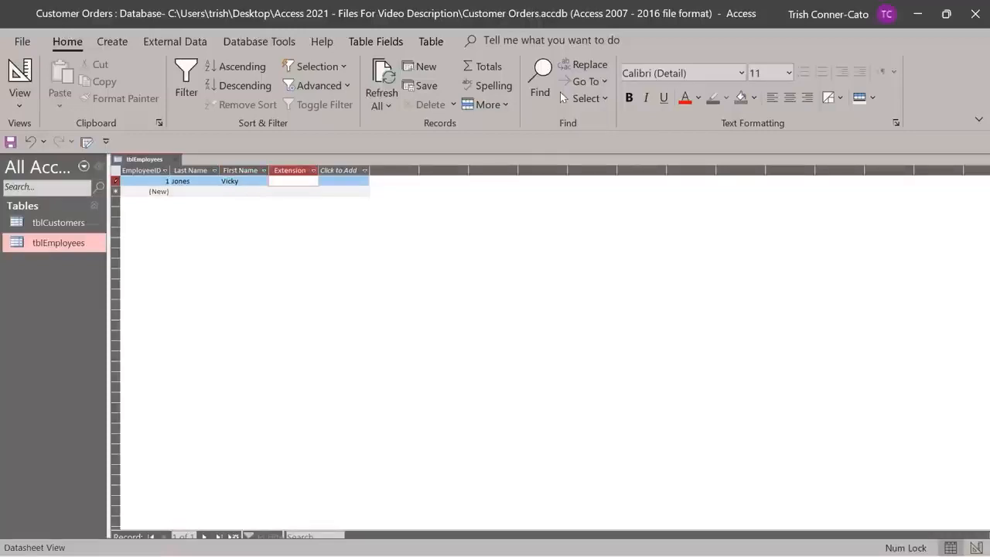
type("1001")
key("Tab")
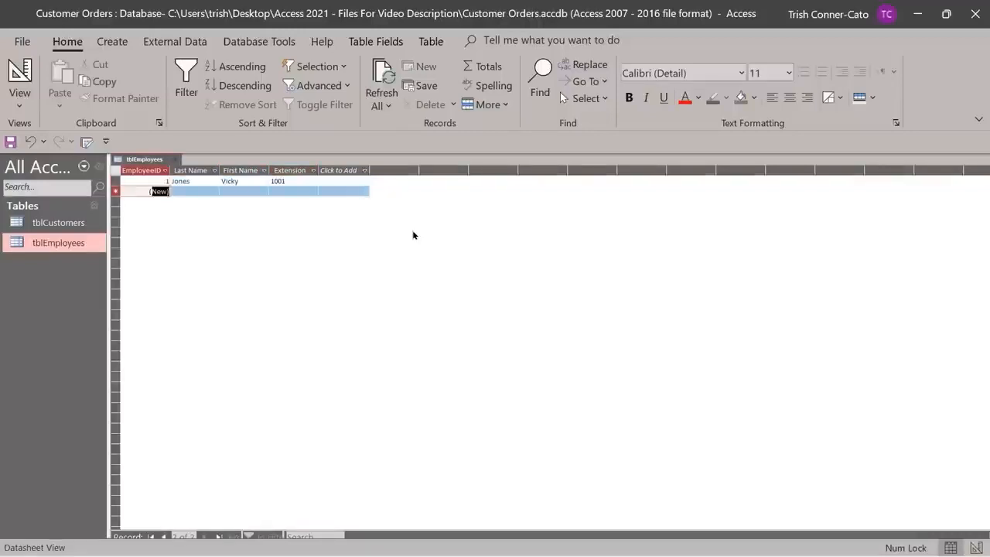
Enter the second tblEmployees record with the employee's last name, first name and extension 1002.
key("Tab")
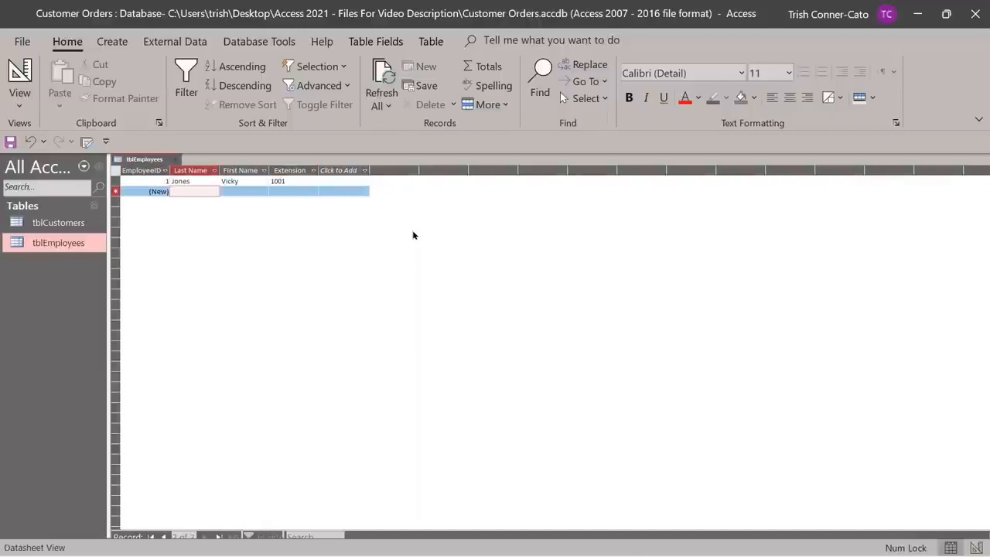
type("Brewster")
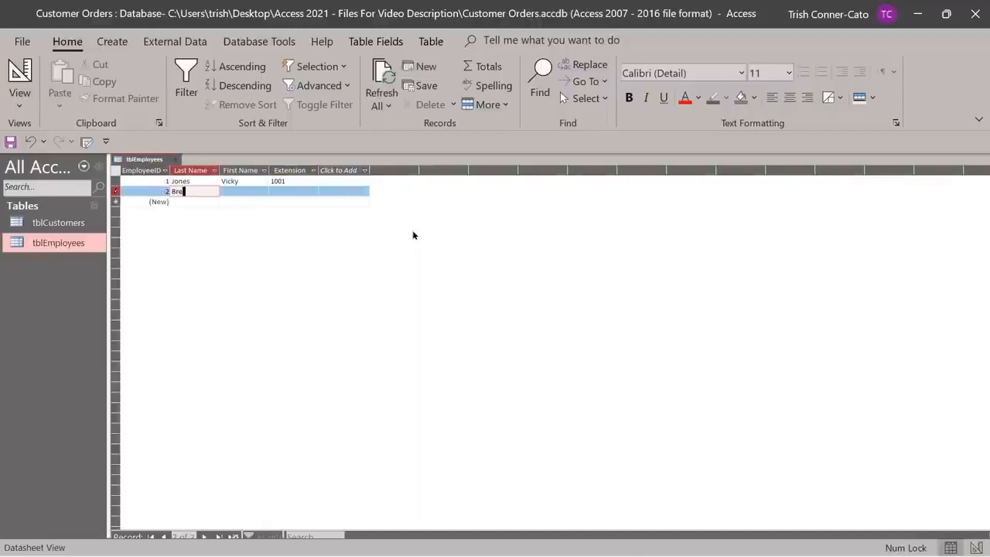
key("Tab")
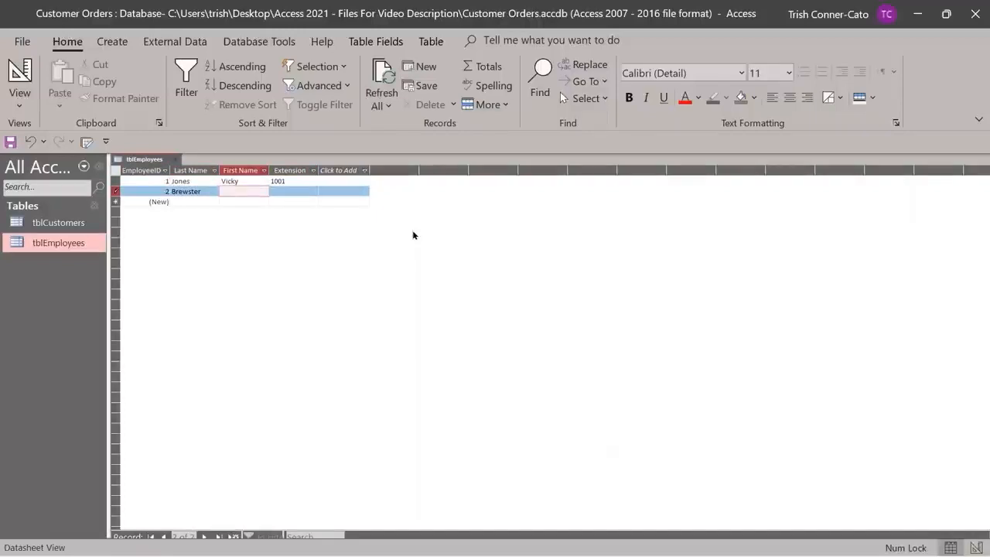
type("Joey")
key("Tab")
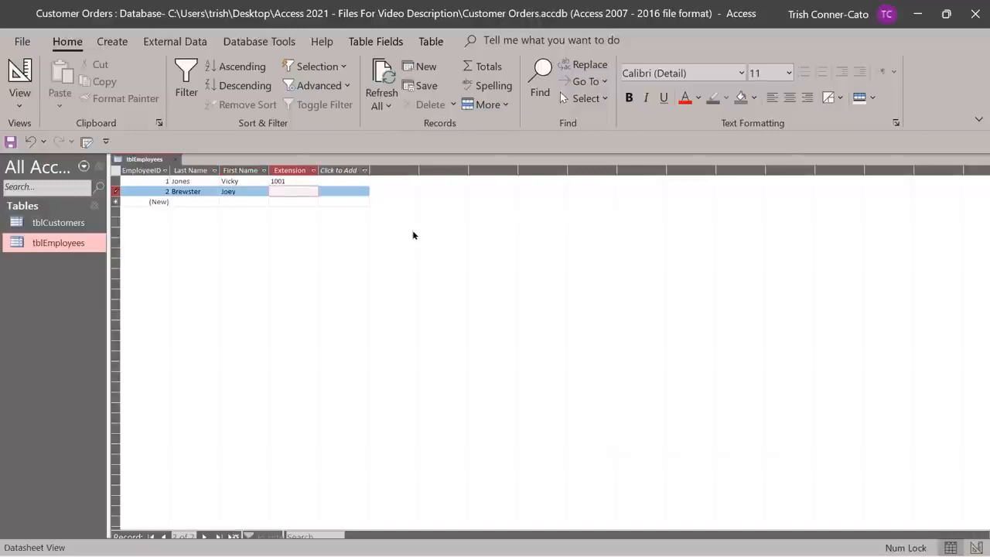
type("1002")
key("Down")
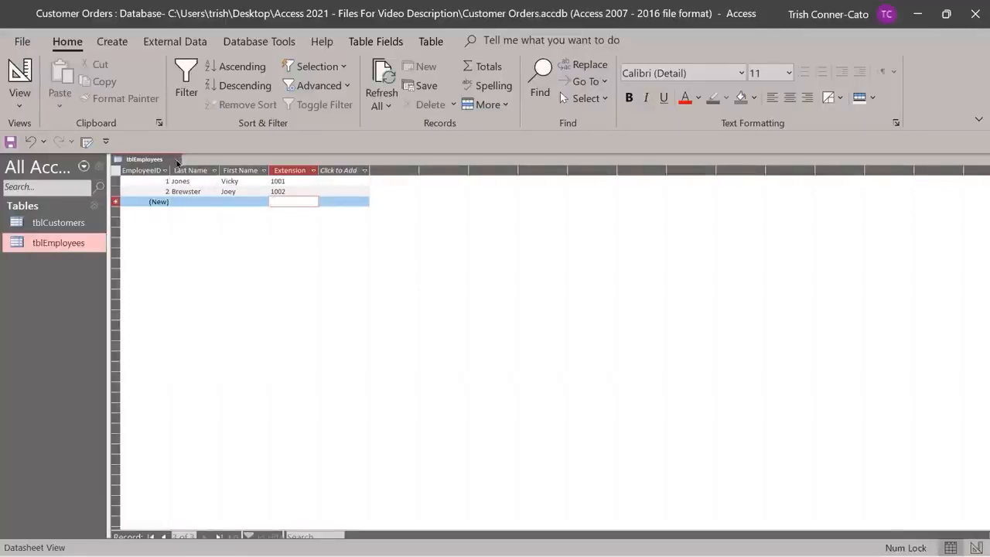
Close and reopen tblEmployees to check the entered records, and close the table again.
left_click(177, 162)
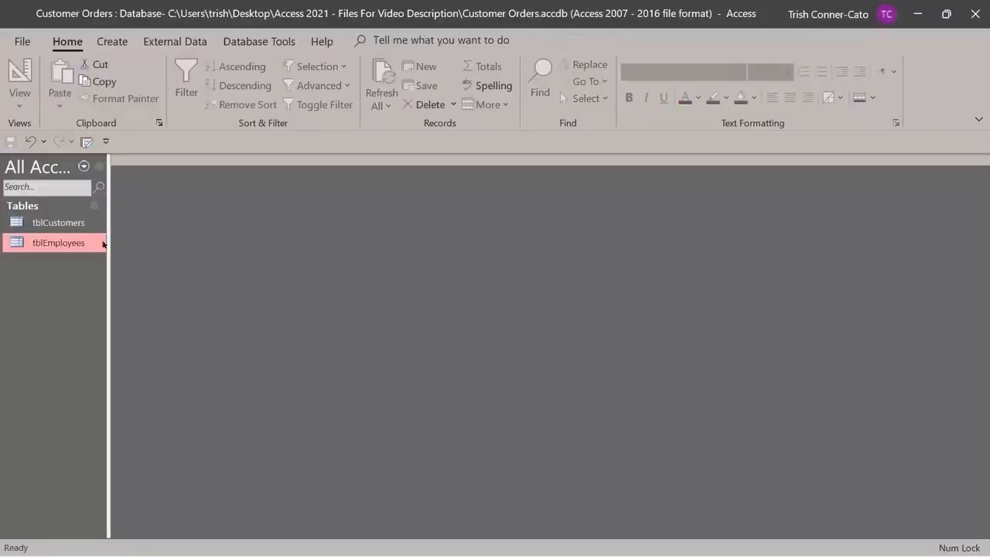
double_click(68, 245)
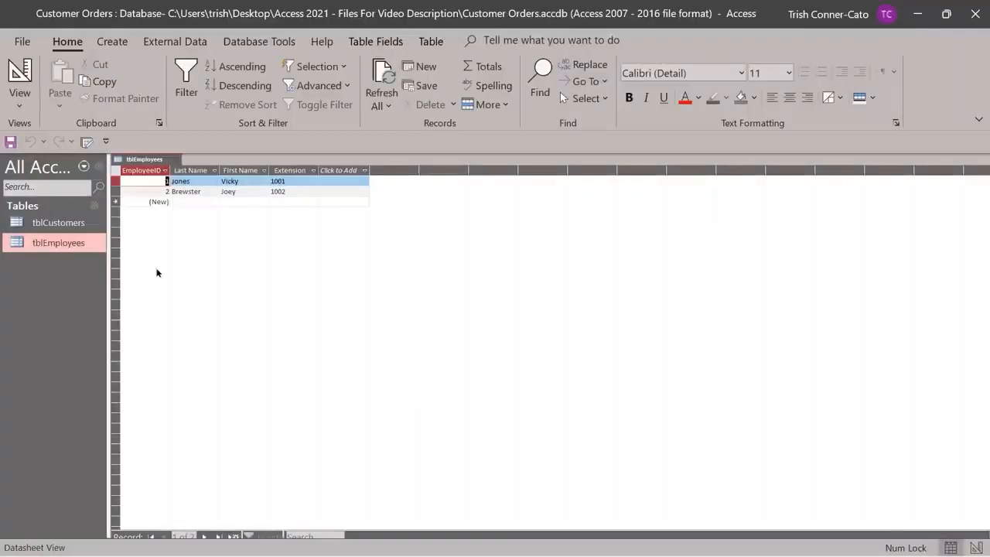
left_click(178, 162)
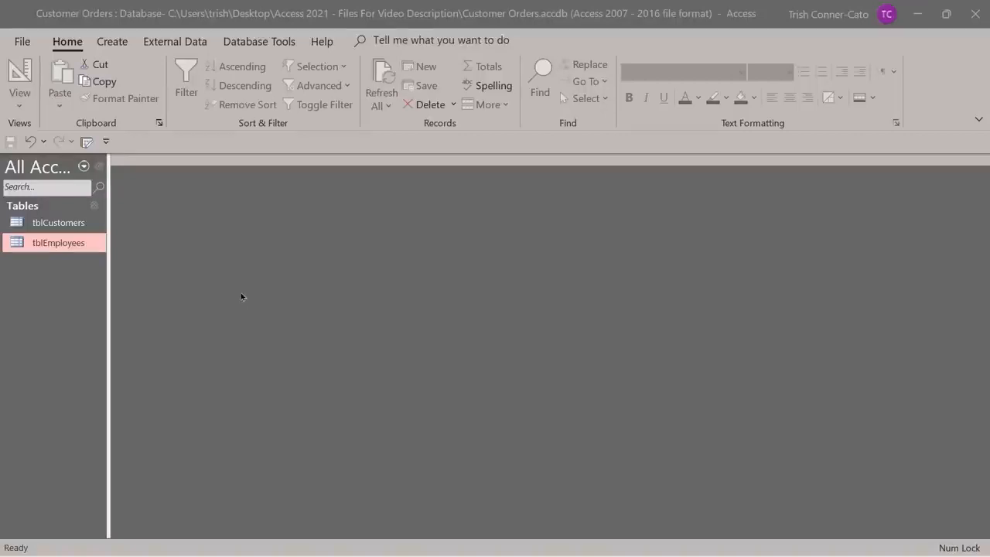
Examine the external data import and export options, including the file, database, online service and other source types.
left_click(173, 43)
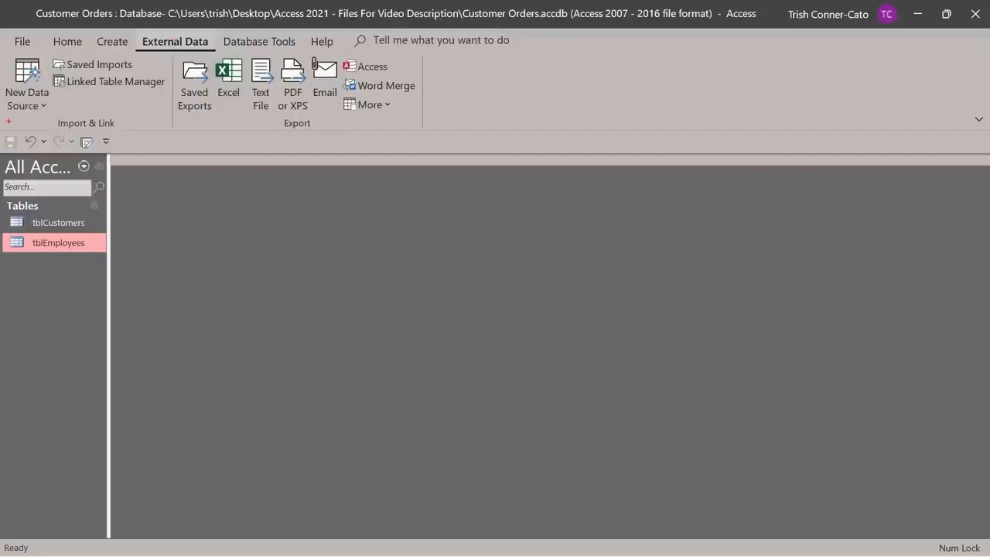
left_click_drag(112, 129, 139, 197)
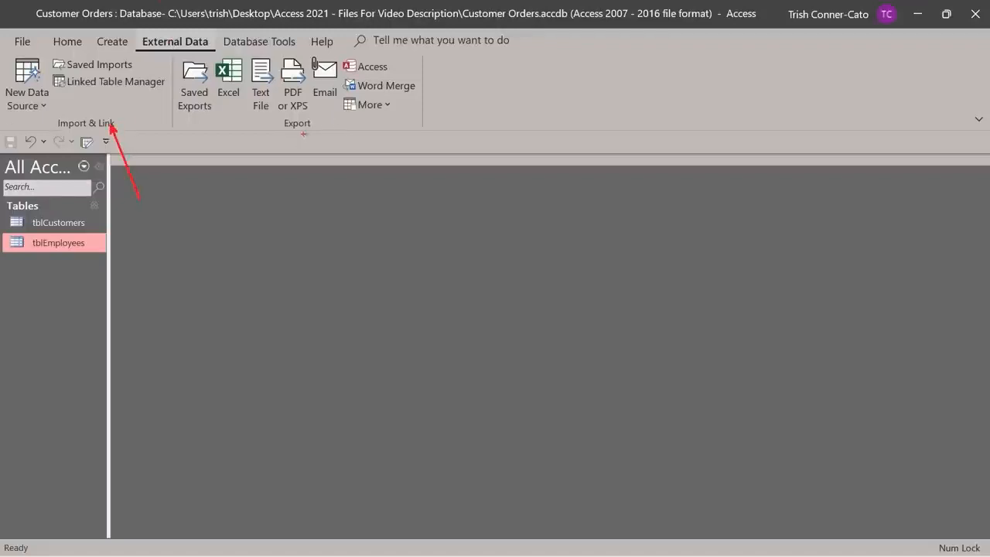
left_click_drag(308, 126, 348, 198)
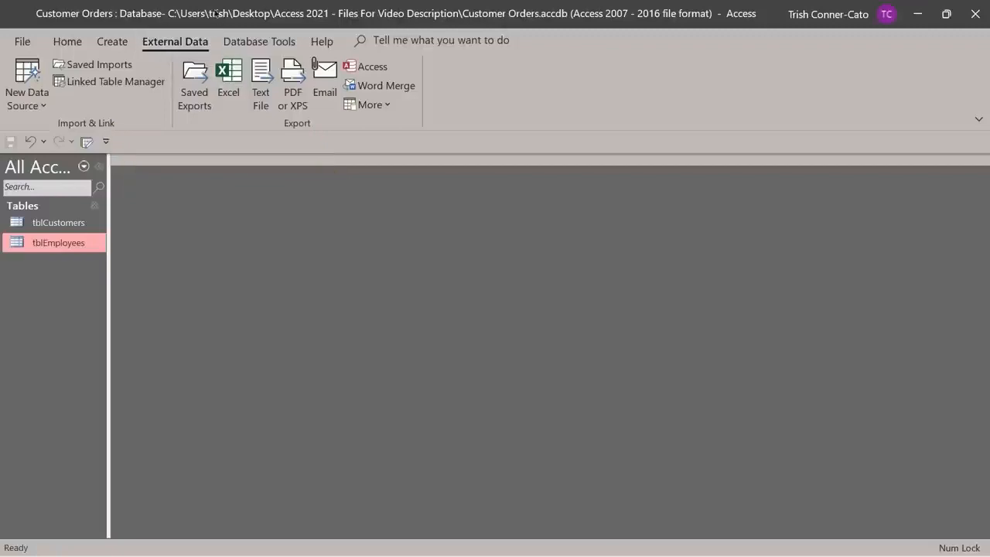
left_click(44, 107)
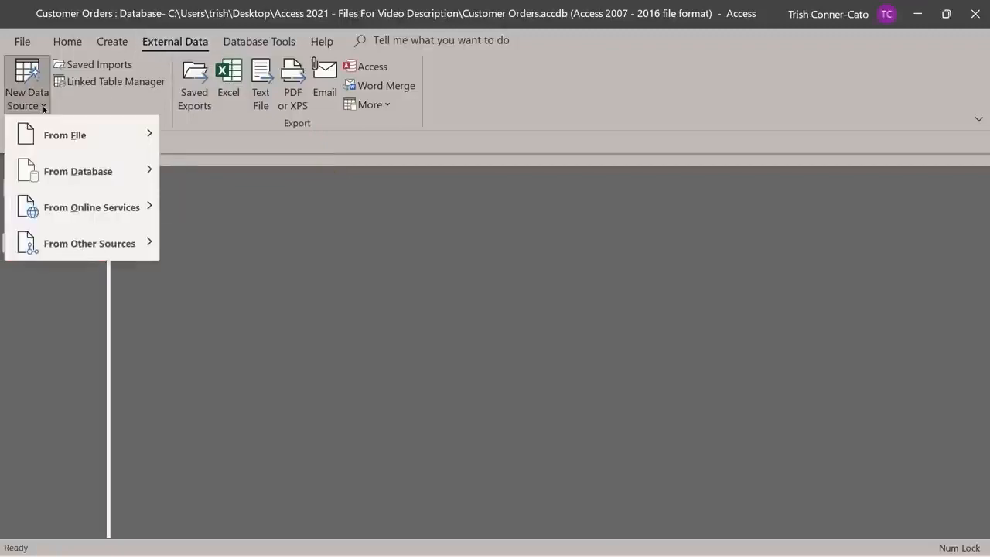
mouse_move(62, 150)
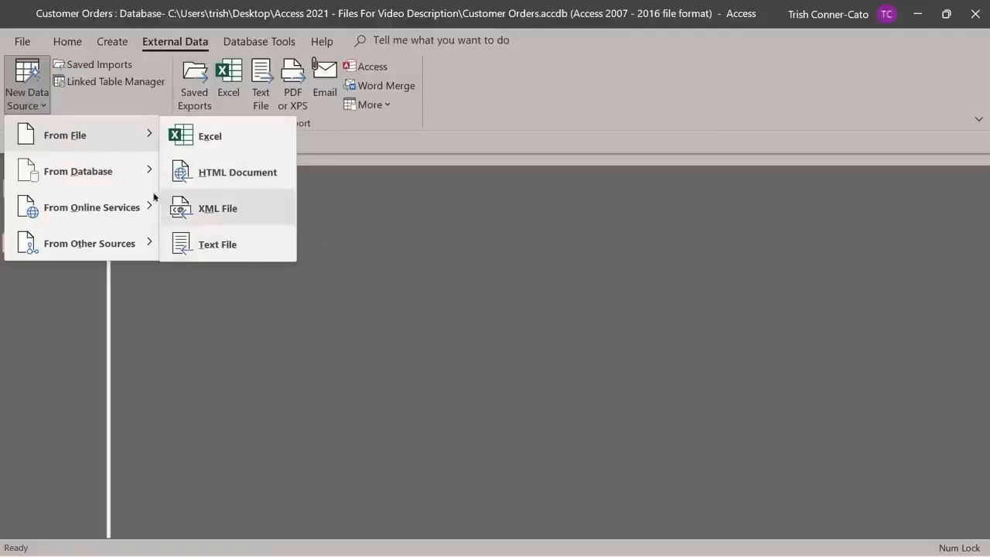
mouse_move(140, 182)
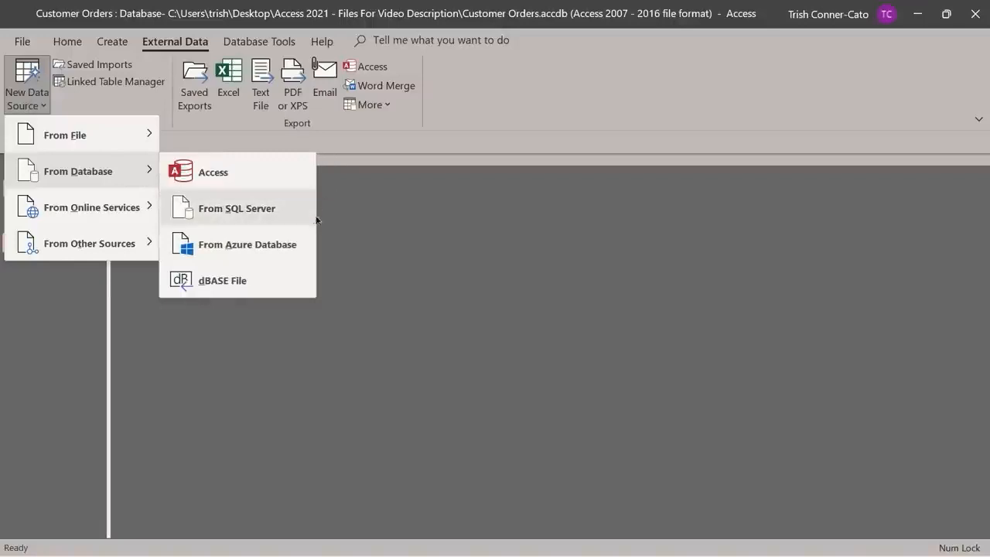
mouse_move(139, 215)
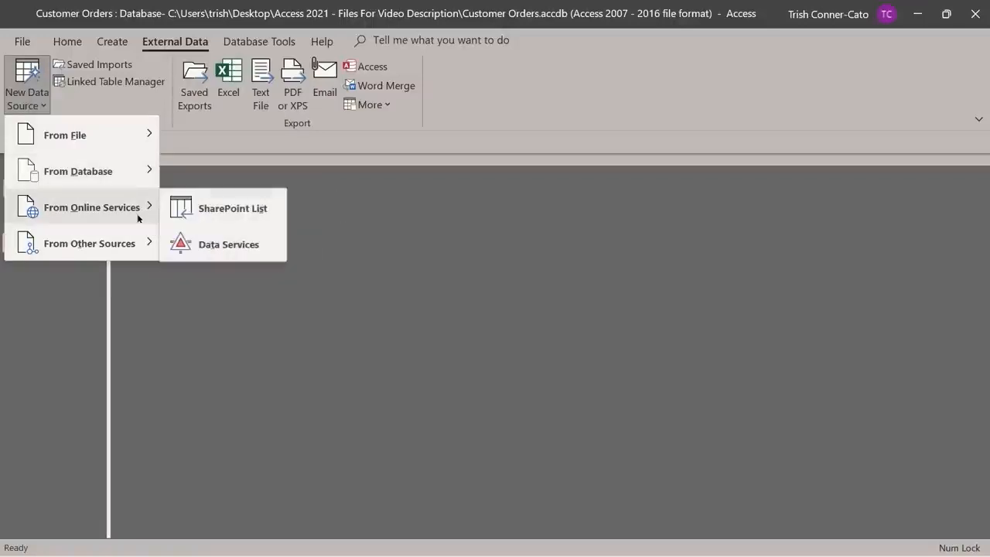
mouse_move(144, 250)
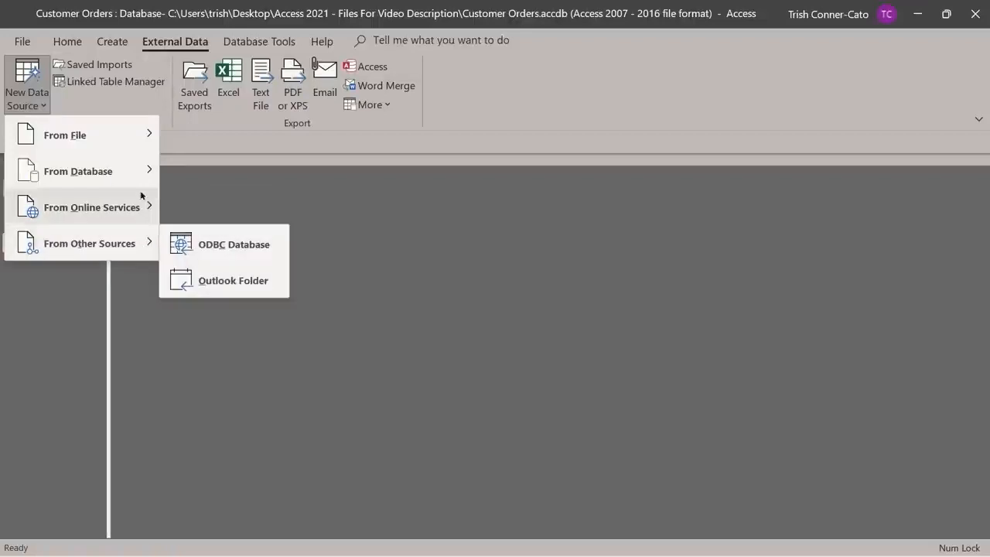
Start an import from an Excel file and choose the workbook Import into Access.xlsx as the source.
mouse_move(137, 133)
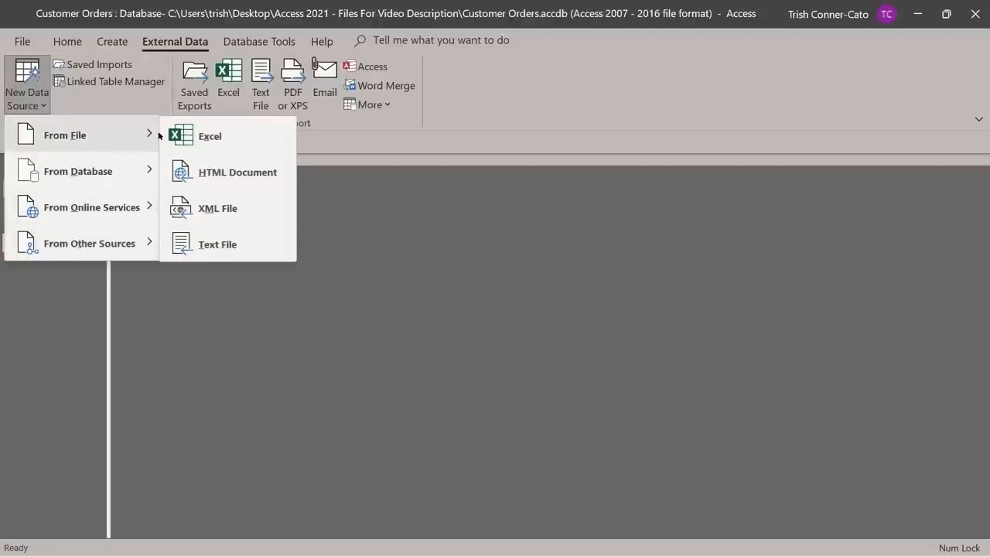
left_click(209, 139)
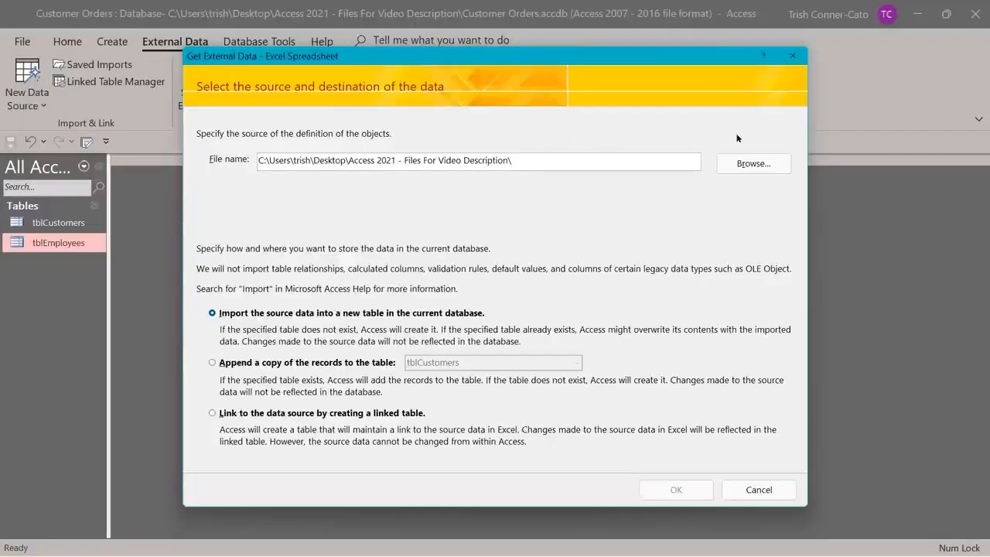
left_click(736, 165)
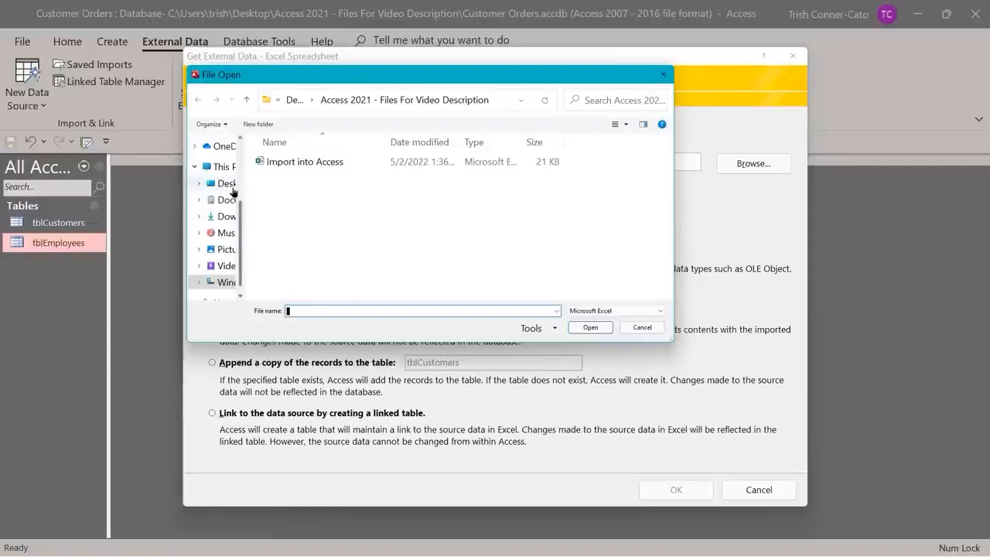
double_click(298, 162)
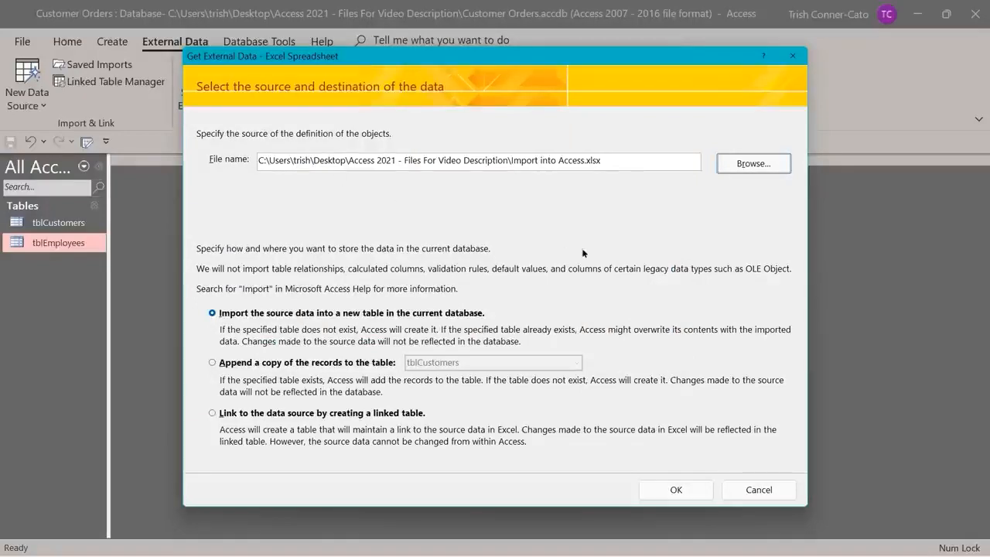
Set the import to append a copy of the records to tblEmployees and continue to the Import Spreadsheet Wizard.
left_click(213, 362)
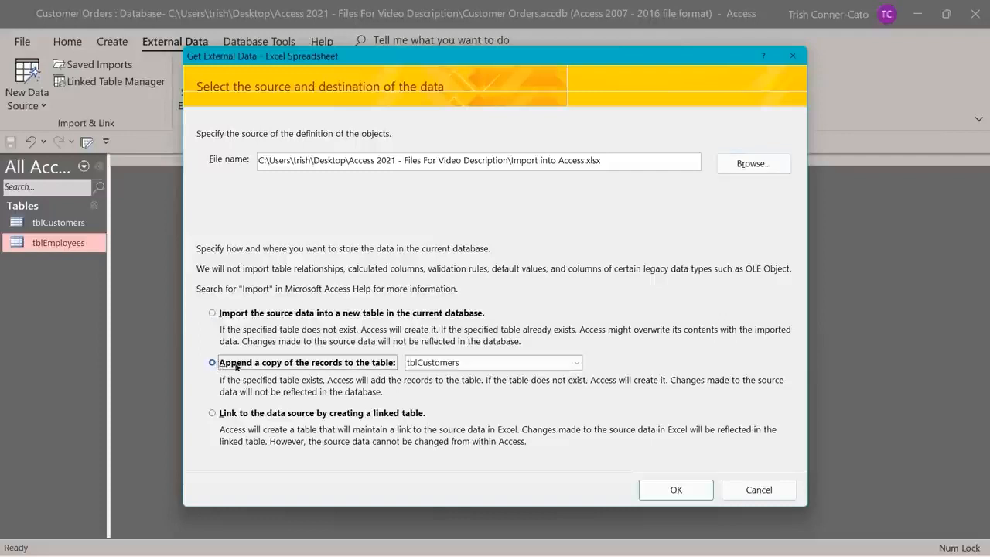
left_click(577, 363)
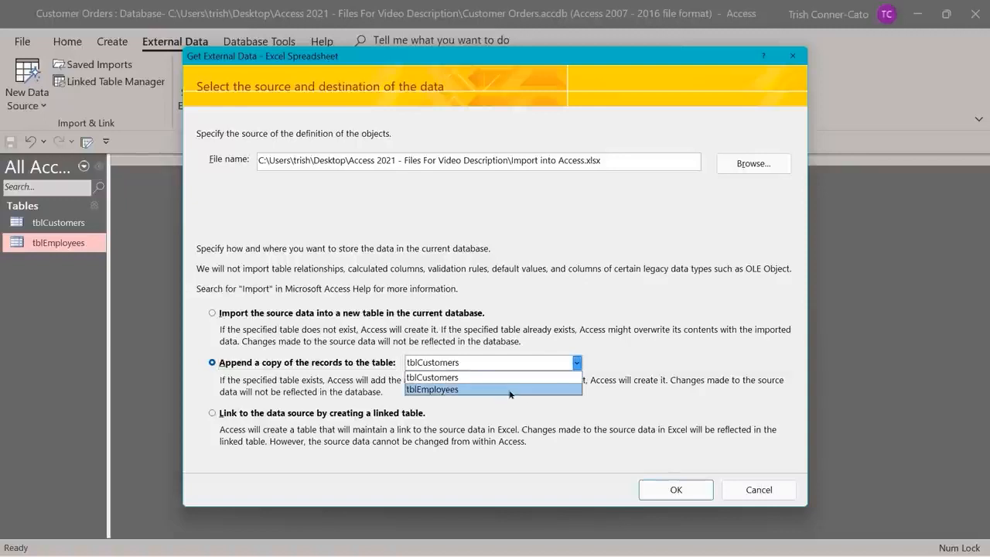
left_click(510, 390)
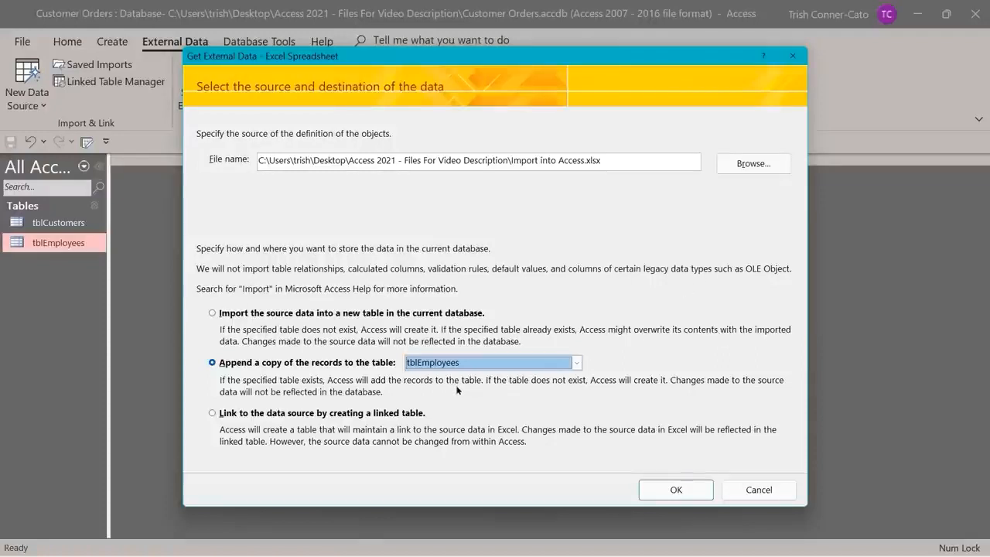
left_click(692, 491)
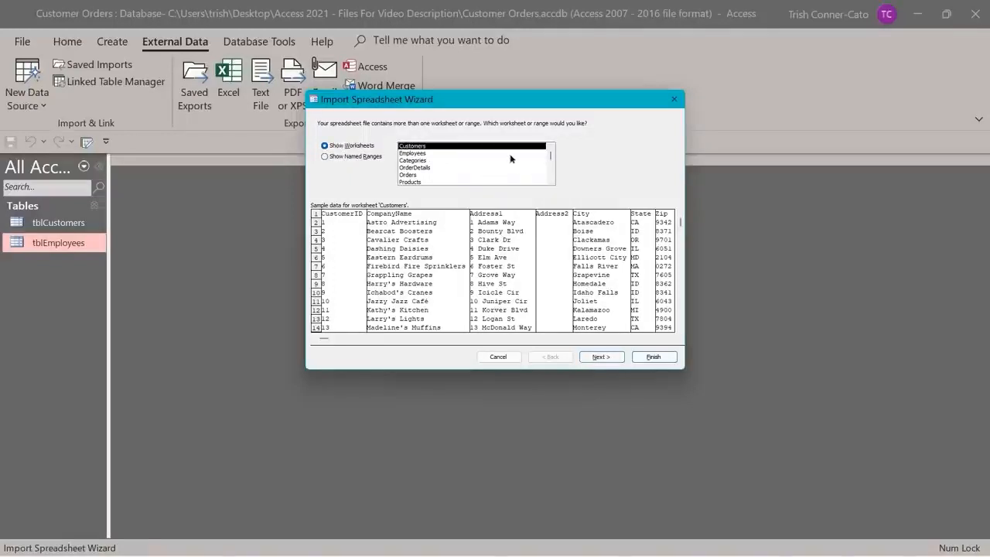
Import the Employees worksheet into tblEmployees, finishing the wizard without saving the import steps.
scroll(503, 158, "down", 1)
scroll(503, 158, "up", 1)
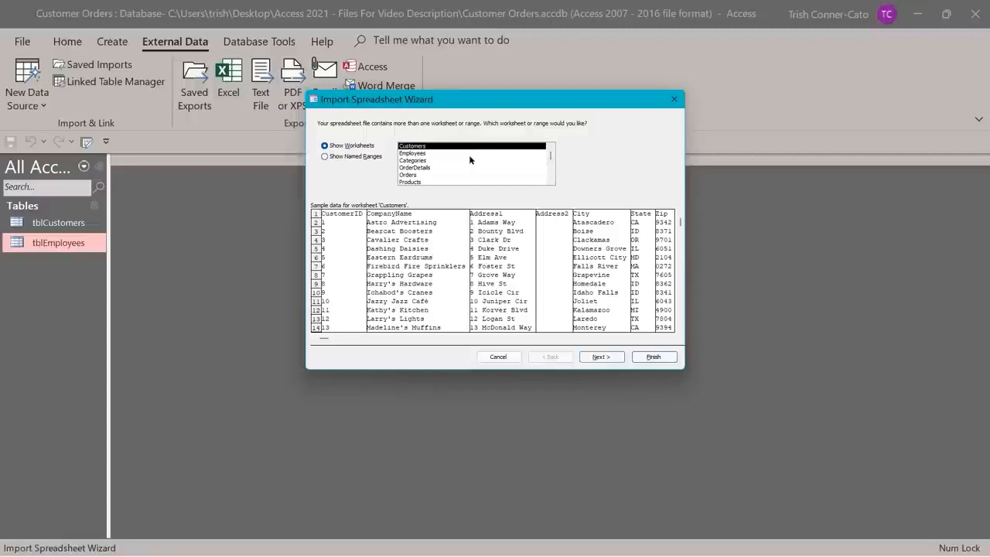
left_click(415, 155)
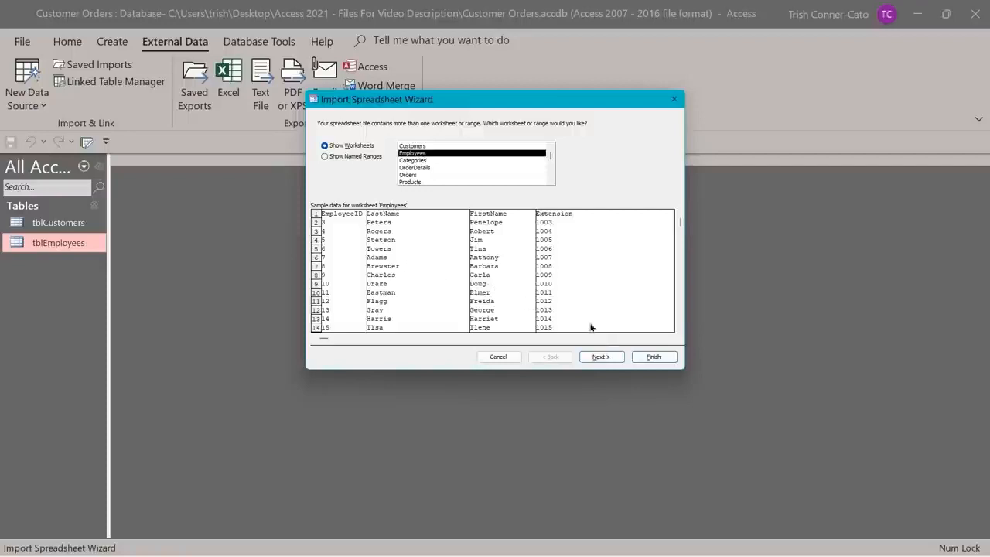
left_click(607, 358)
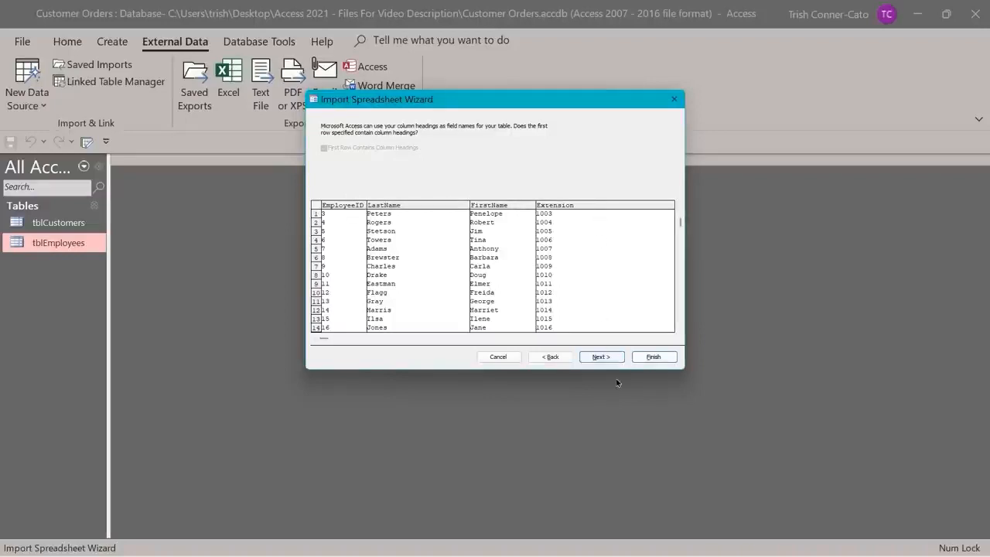
left_click(600, 358)
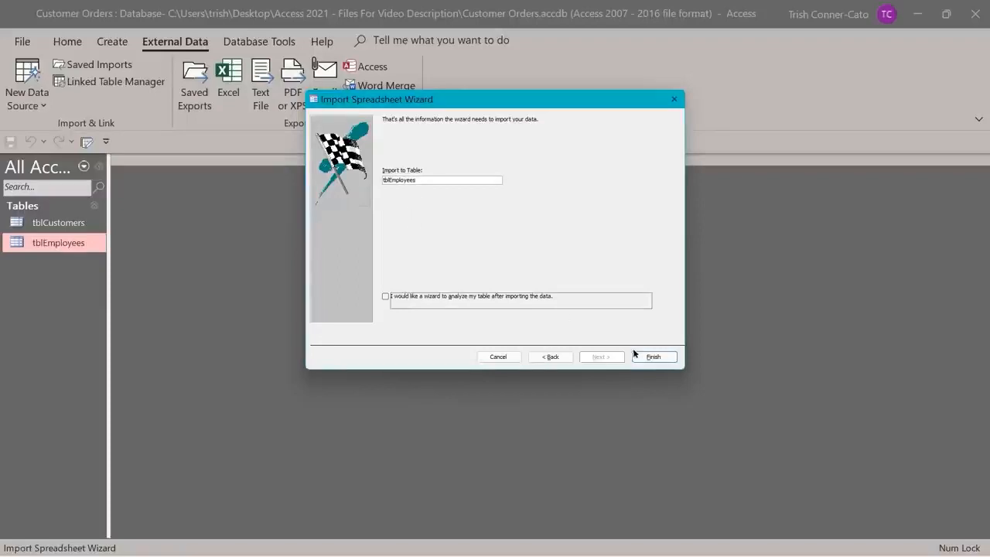
left_click(654, 358)
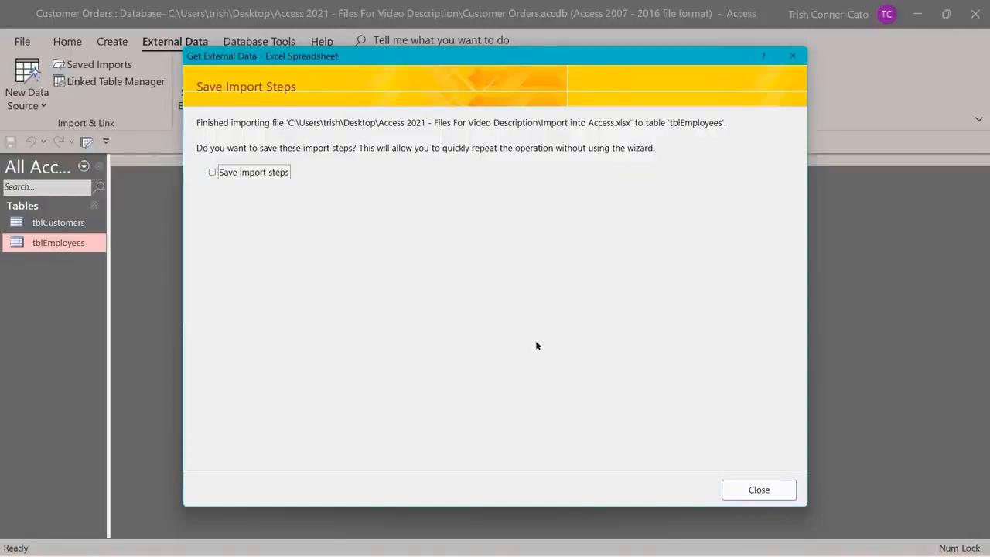
left_click(754, 491)
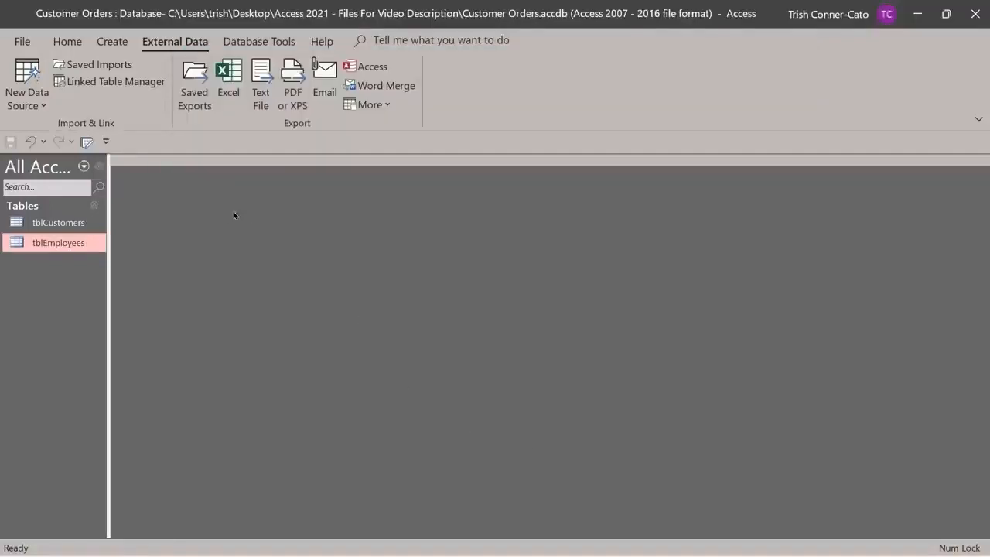
Review the imported records in tblEmployees, and close the table and the Import into Access workbook in Excel.
double_click(67, 244)
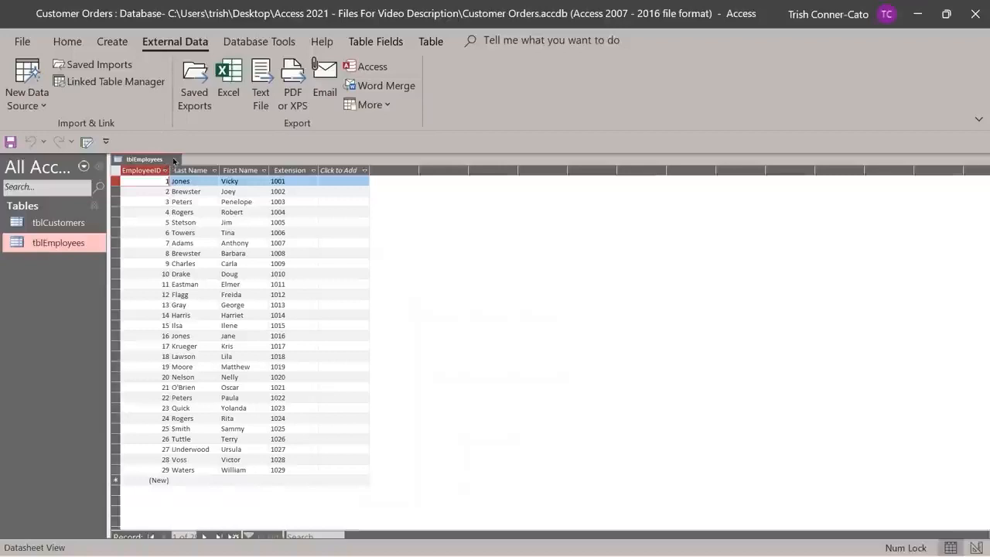
left_click(174, 158)
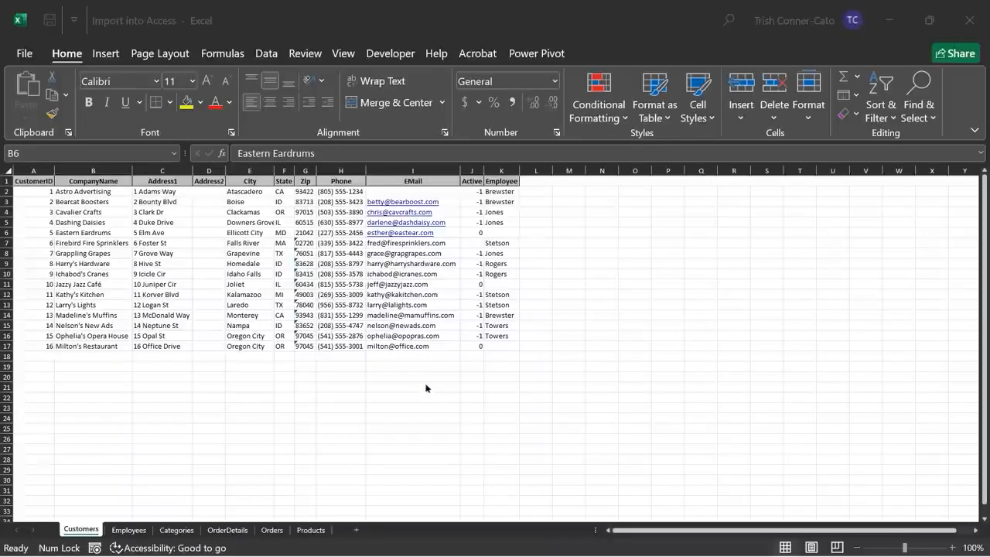
left_click(971, 22)
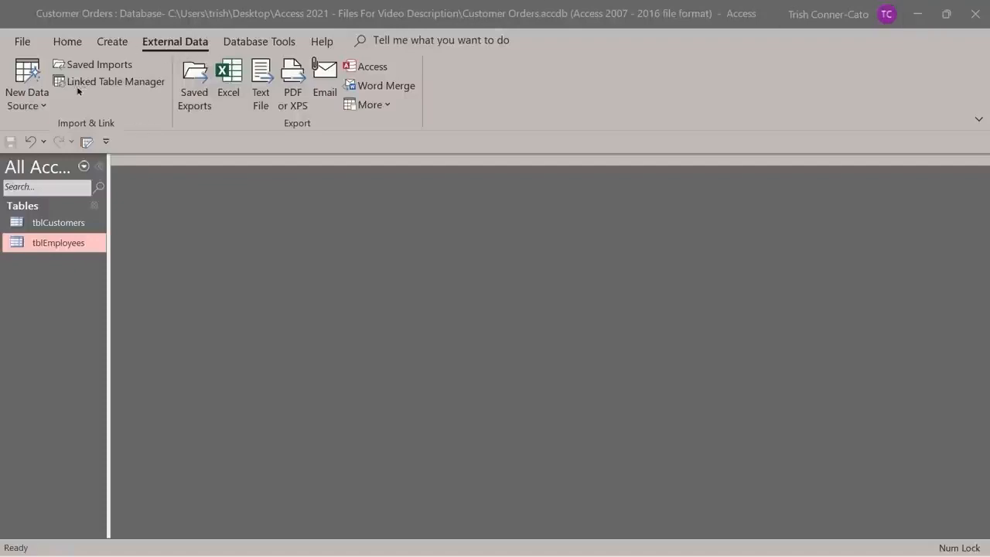
Start another import from an Excel file and choose the workbook Import into Access.xlsx as the source.
left_click(38, 106)
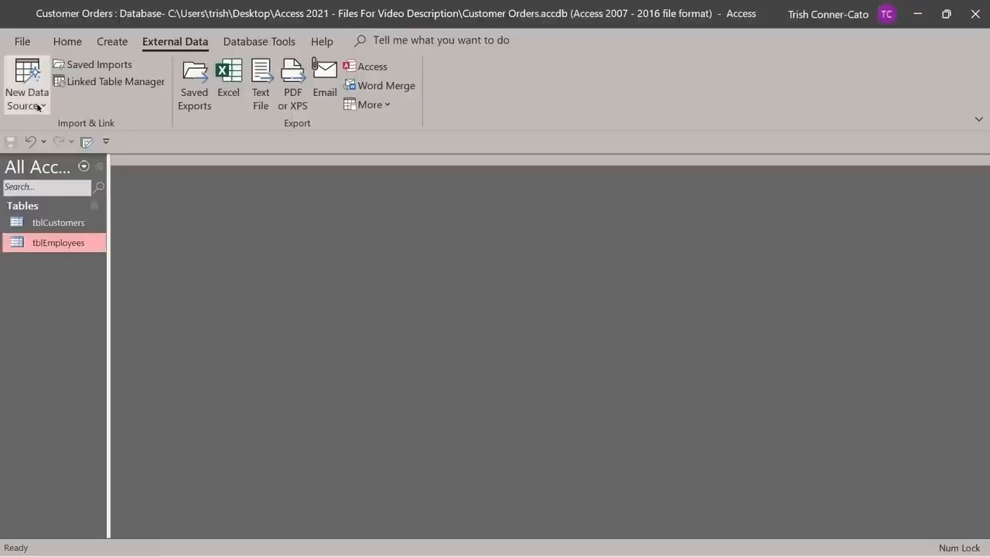
mouse_move(67, 143)
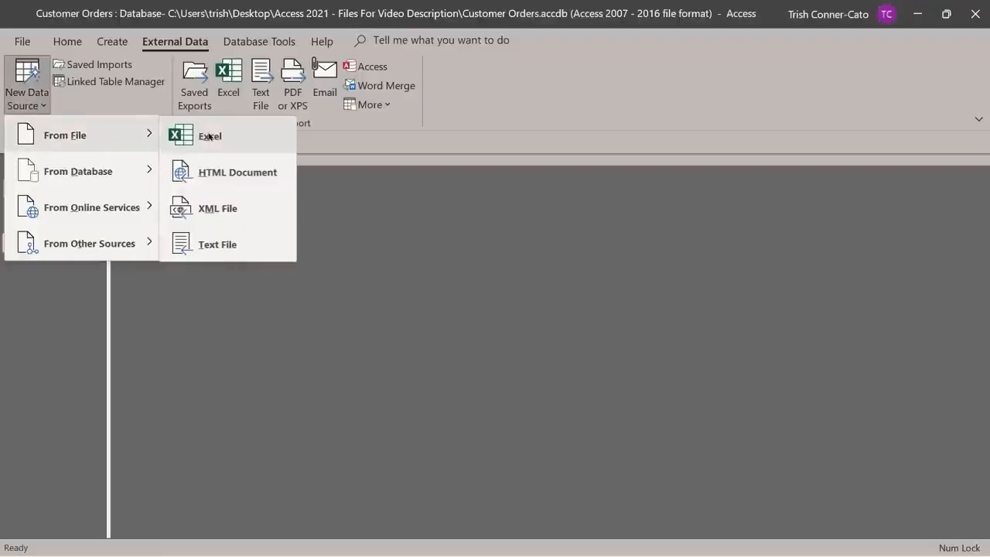
left_click(209, 136)
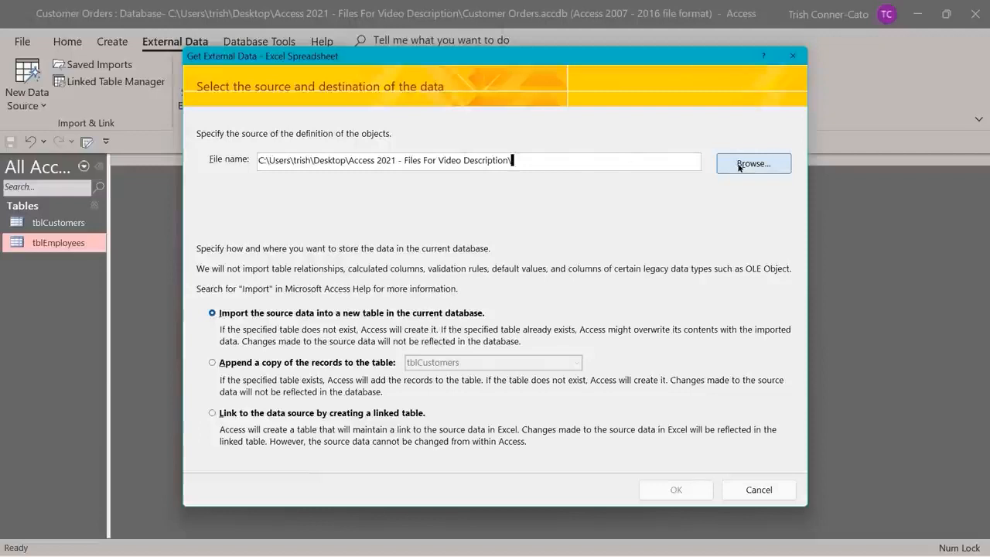
left_click(739, 165)
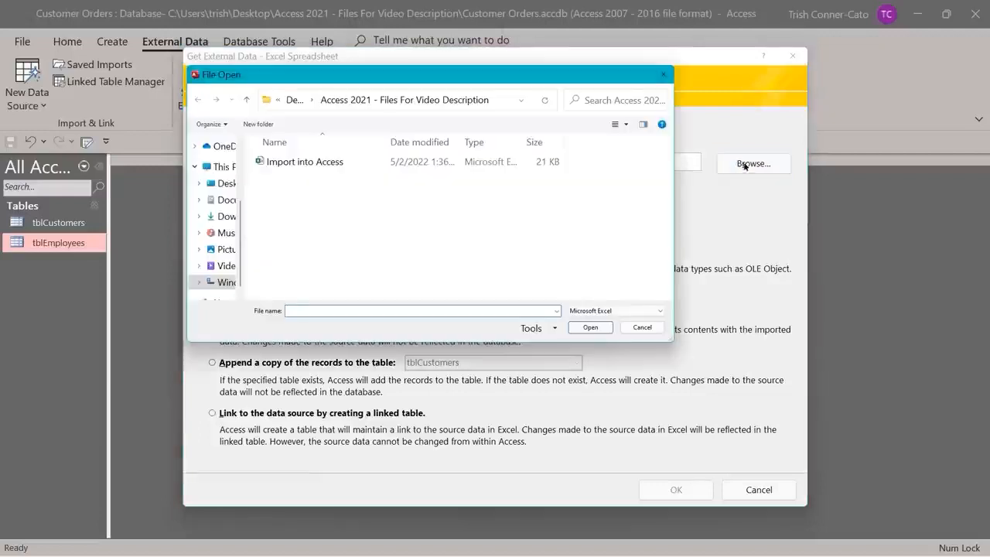
double_click(322, 163)
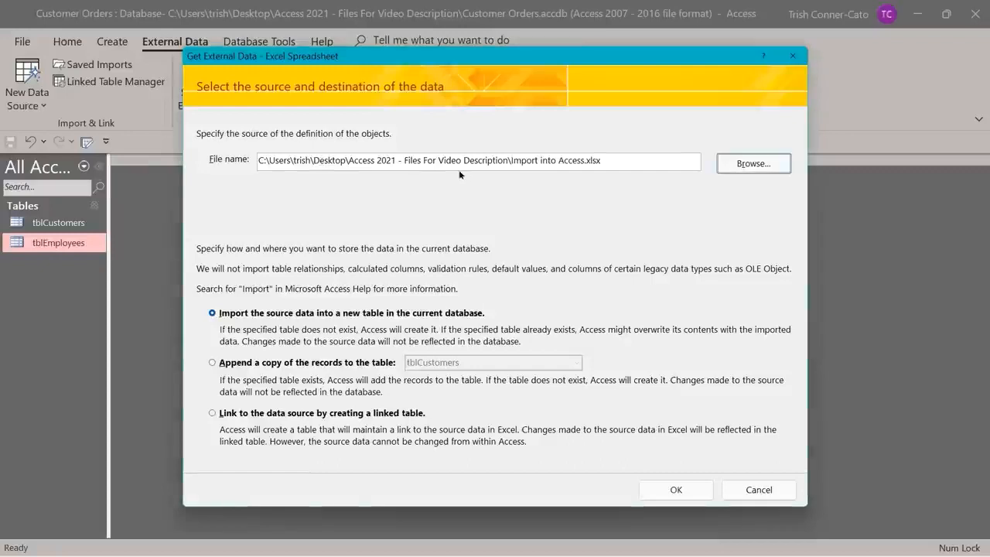
Set the import to append a copy of the records to tblCustomers and continue to the Import Spreadsheet Wizard.
left_click(213, 363)
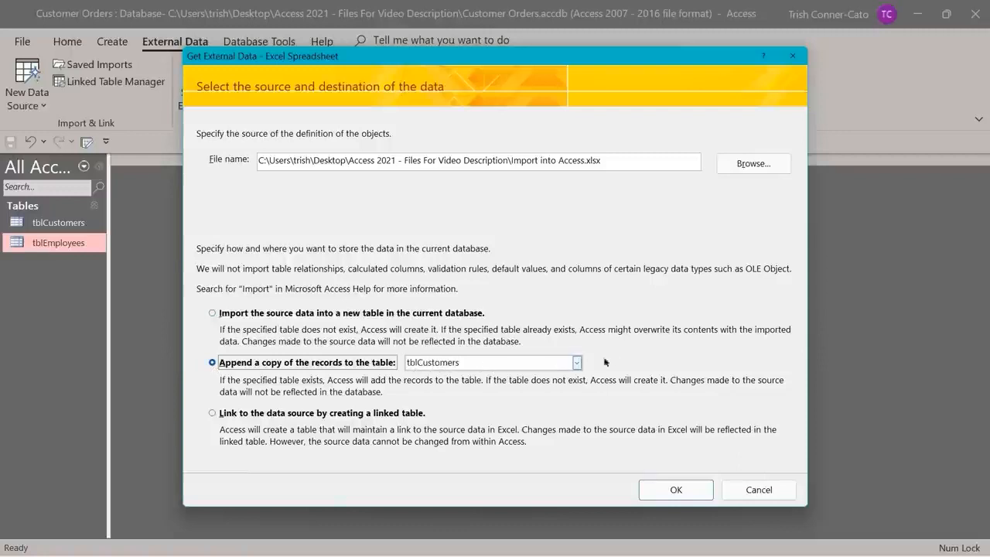
left_click(576, 363)
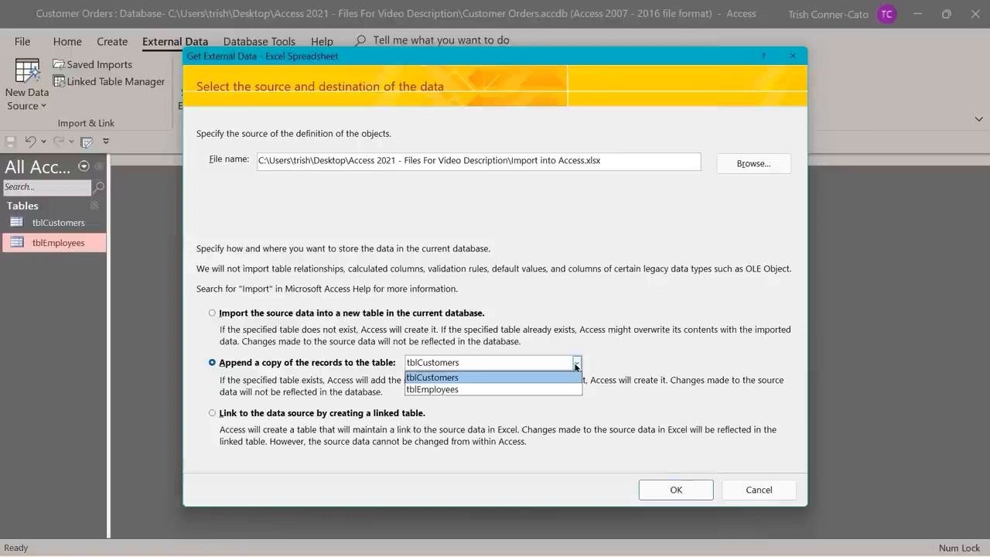
left_click(576, 366)
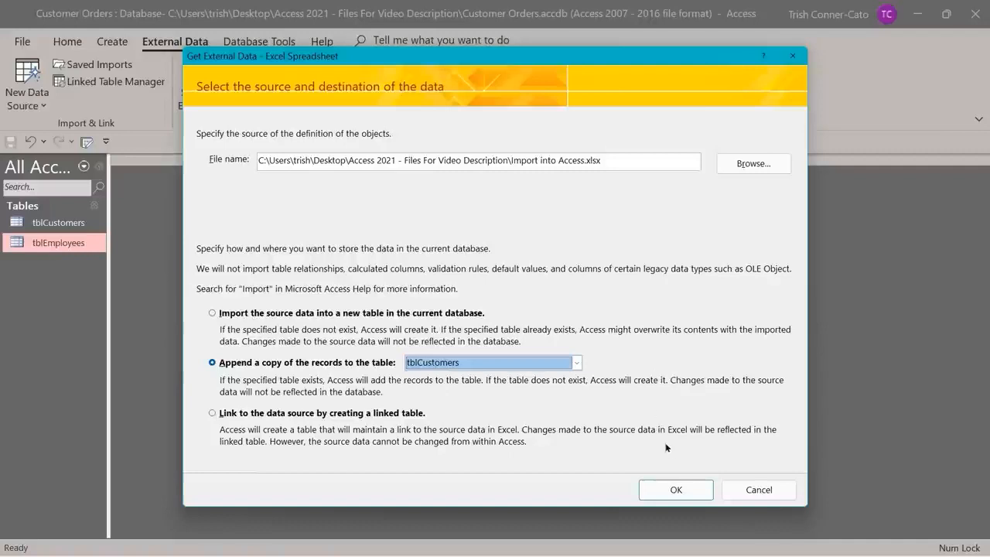
left_click(676, 491)
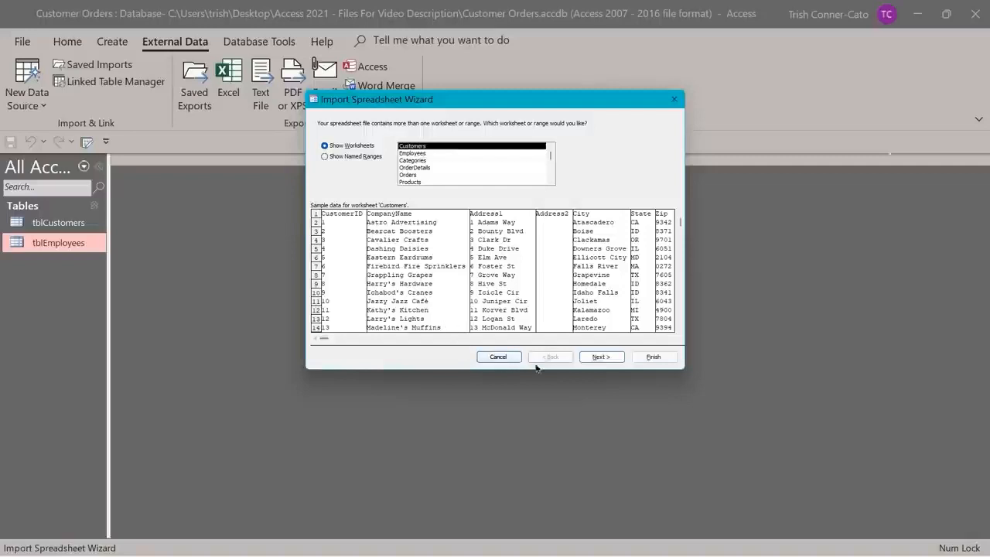
Import the Customers worksheet into tblCustomers, proceeding past the append warning without saving the import steps, and review the table's records.
left_click(601, 356)
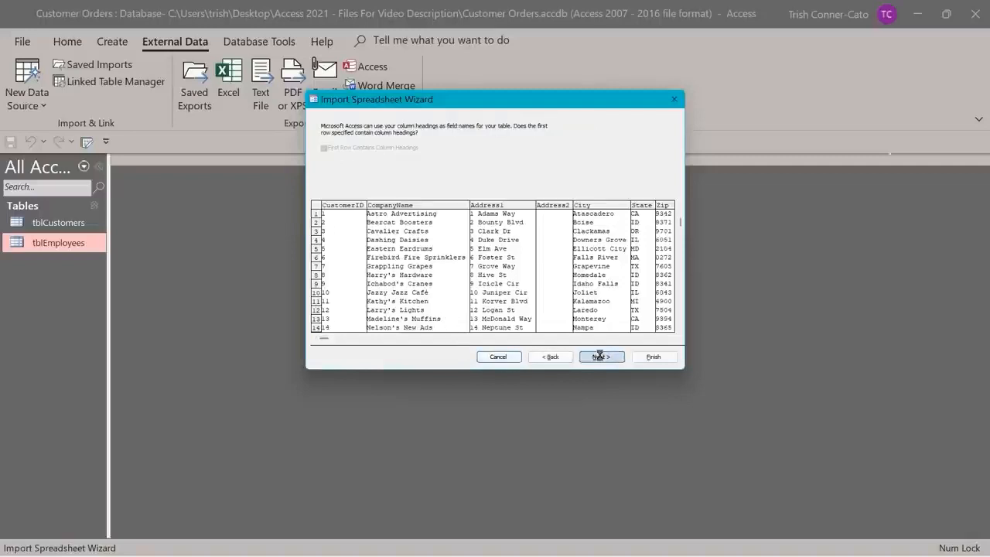
left_click(600, 357)
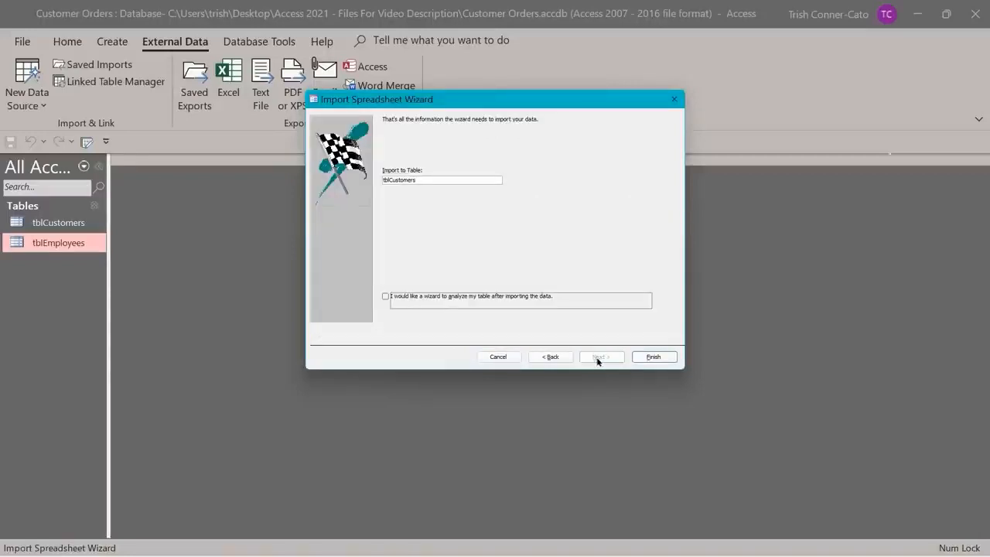
left_click(650, 358)
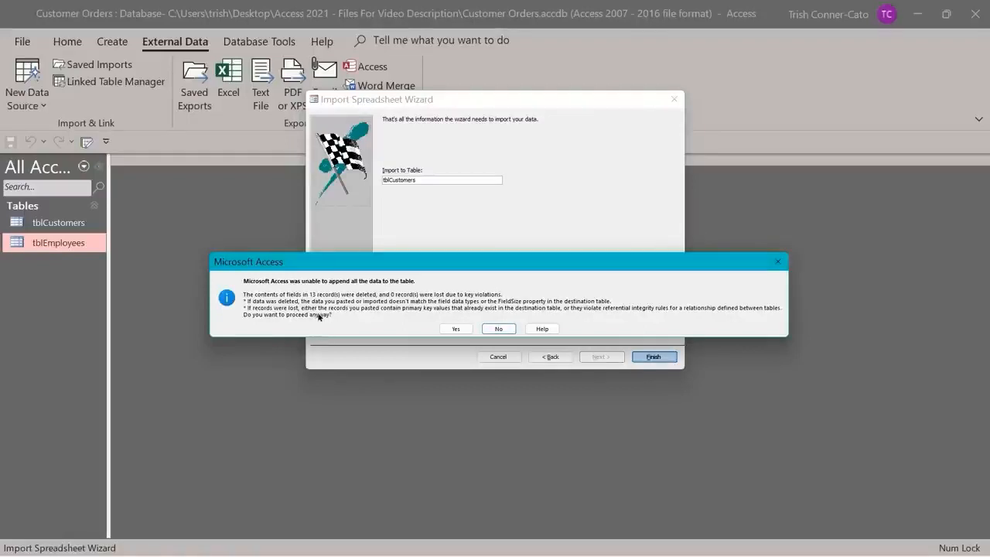
left_click(457, 329)
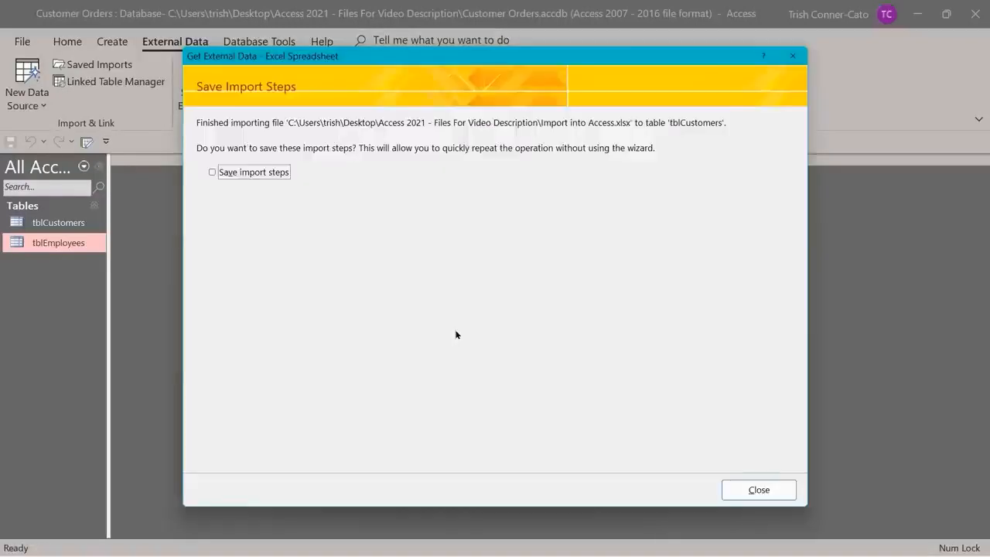
left_click(756, 492)
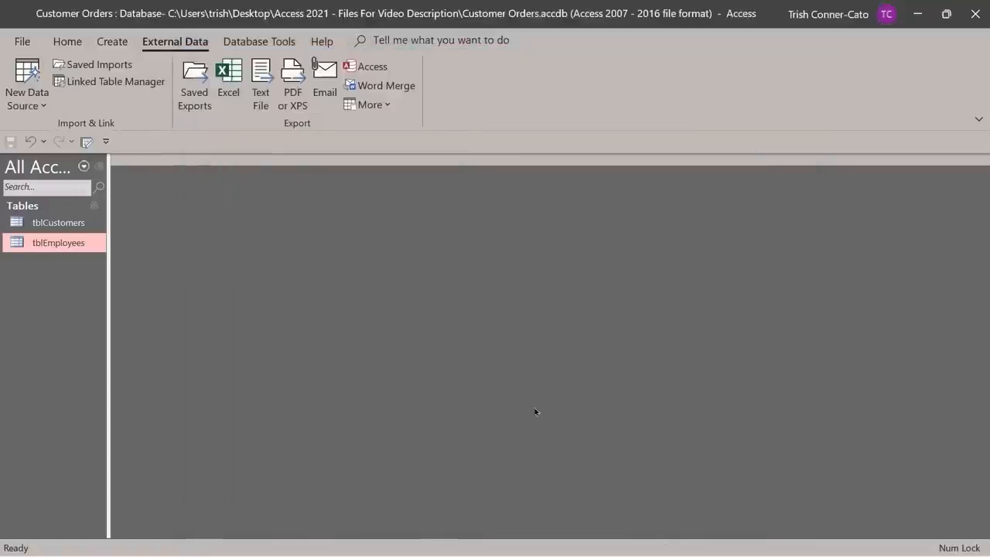
double_click(65, 224)
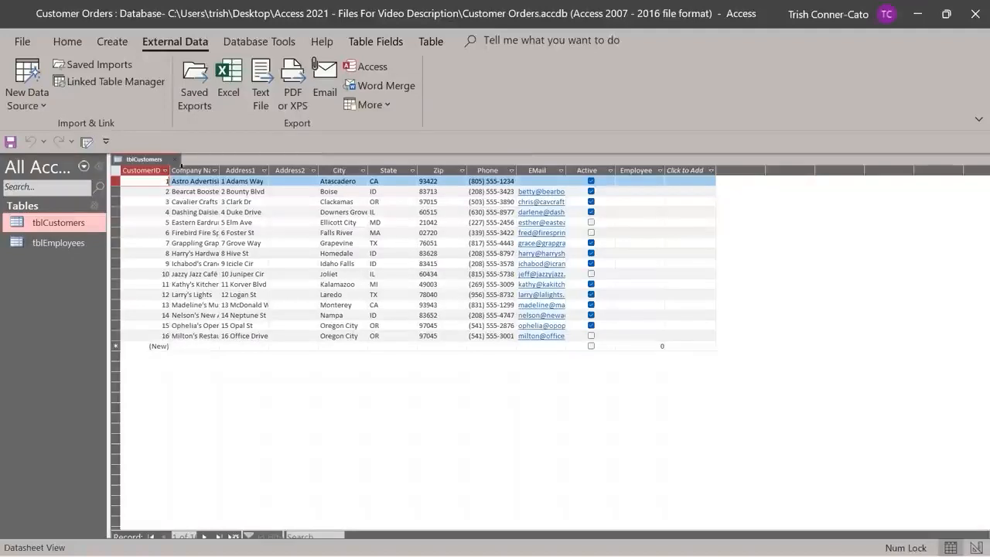
left_click(174, 163)
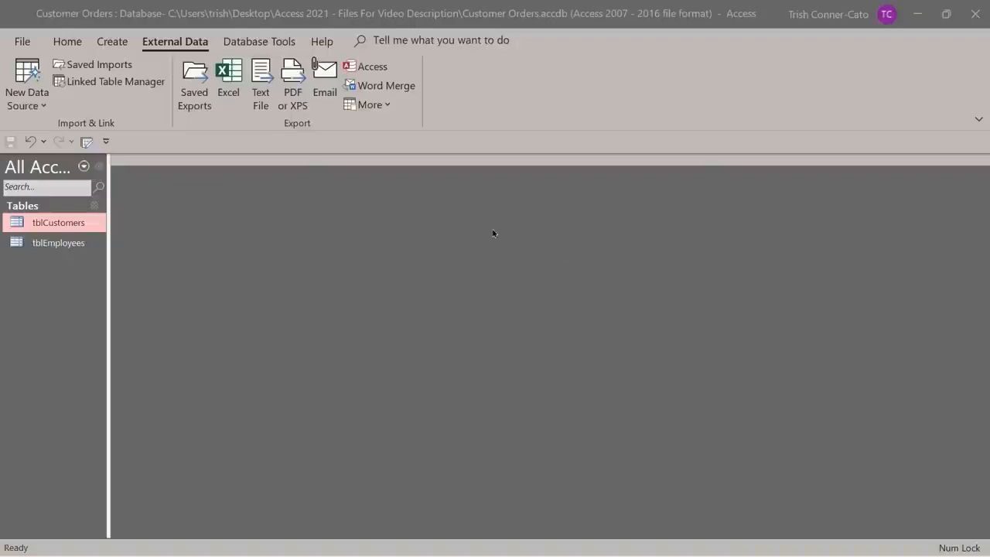
Start an Excel import from Import into Access.xlsx that brings the source data into a new table in the current database.
left_click(32, 107)
mouse_move(68, 146)
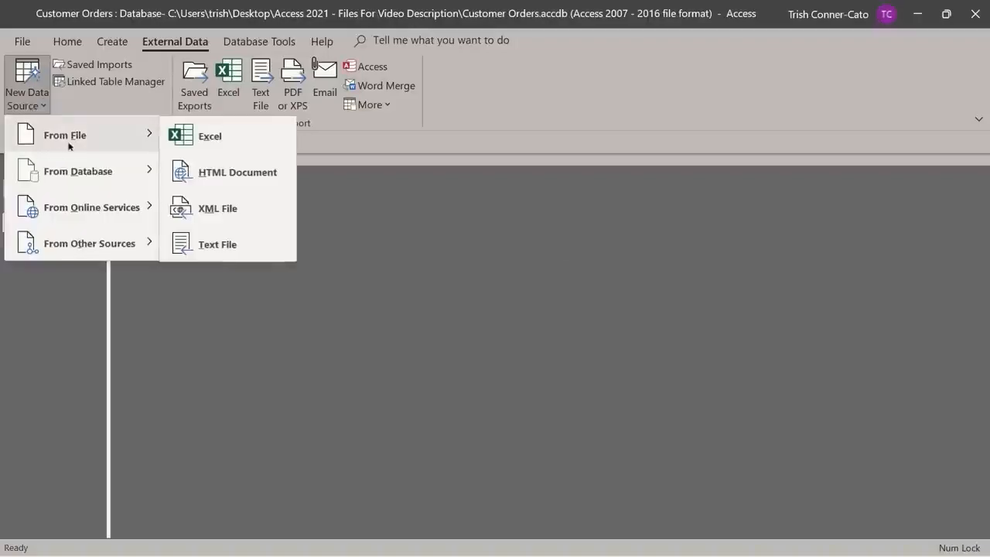
left_click(217, 148)
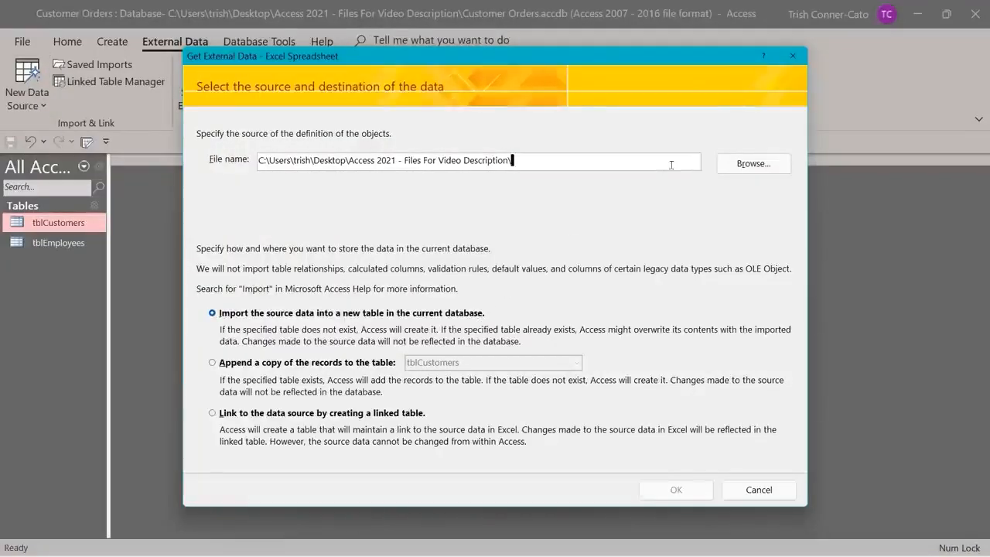
left_click(758, 167)
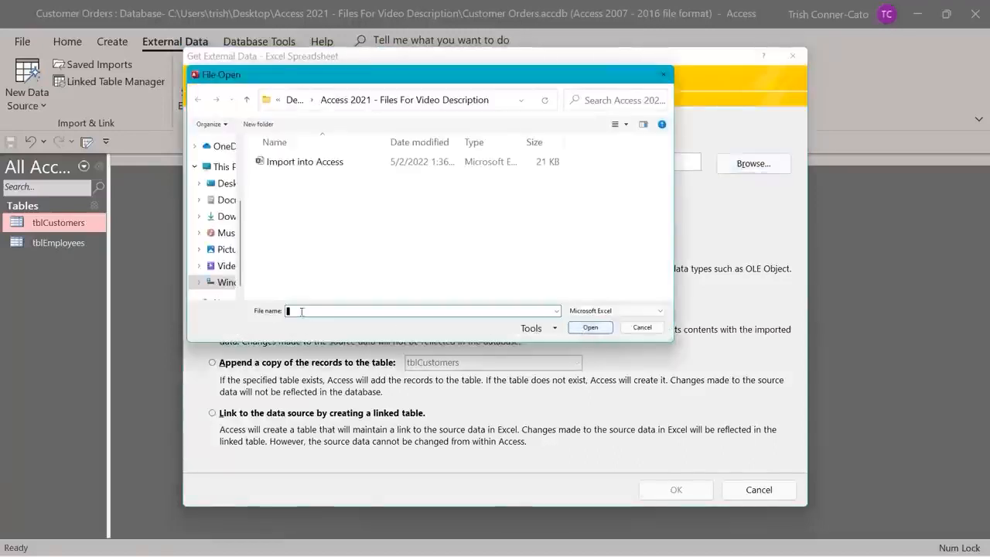
double_click(329, 163)
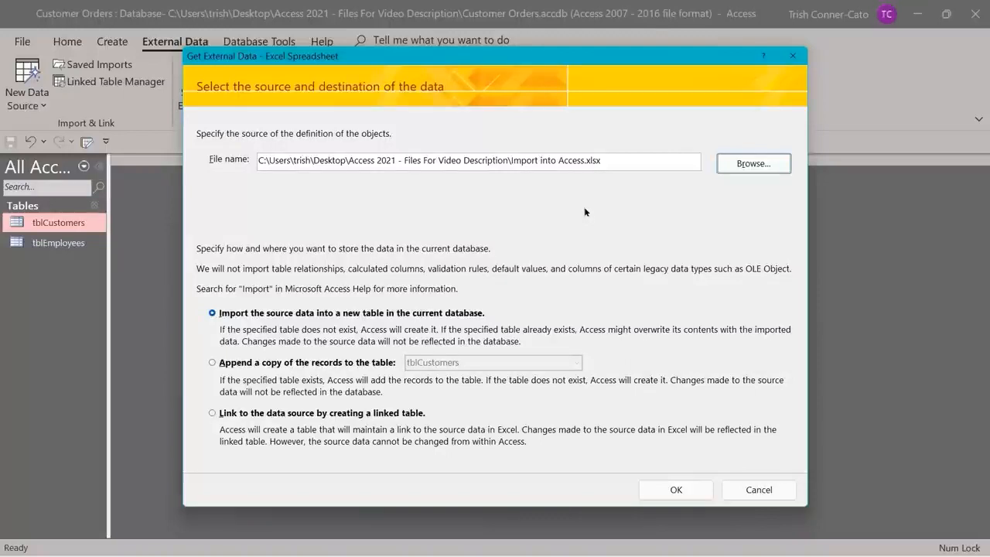
mouse_move(553, 555)
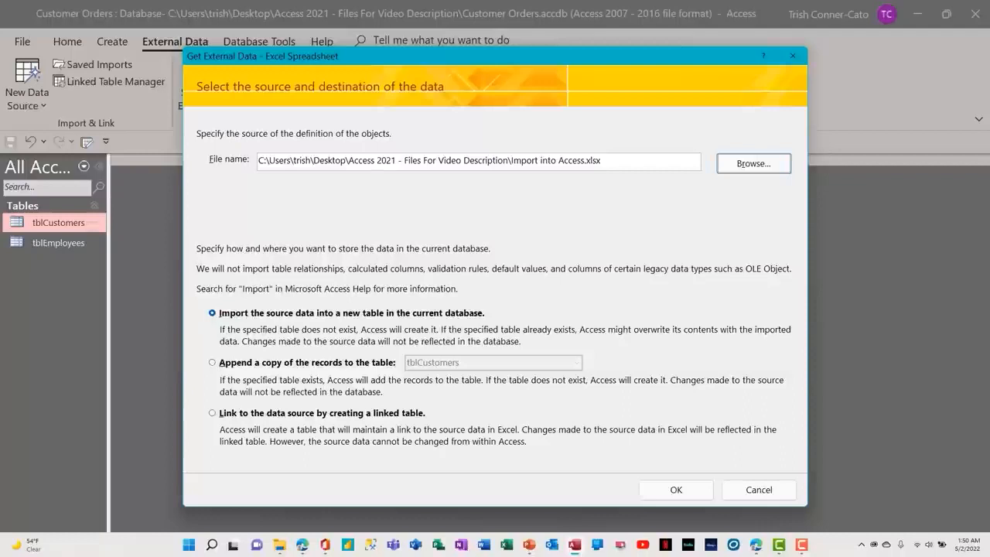
left_click(691, 490)
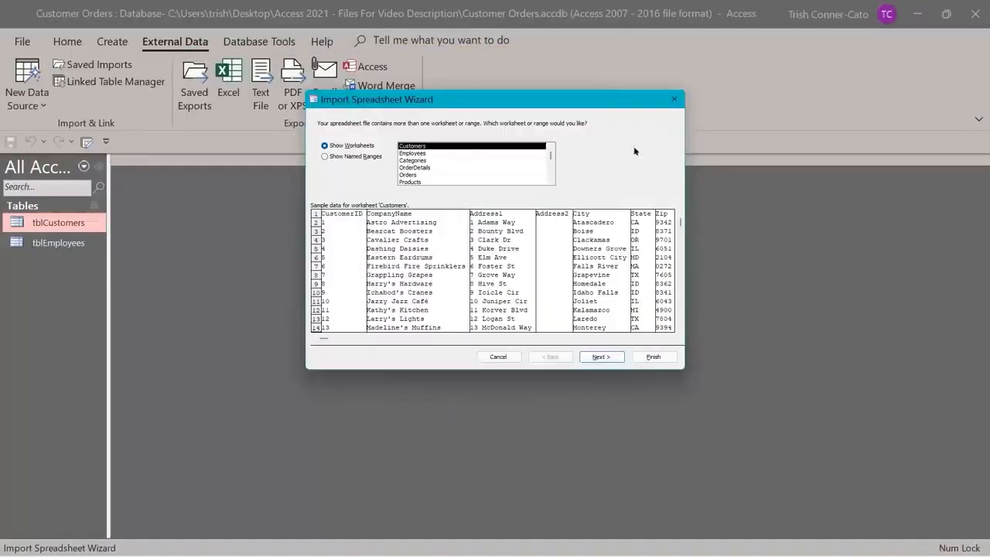
Choose the Categories worksheet, keep the first row as column headings and the default field options, and use CategoryID as the primary key.
left_click(412, 161)
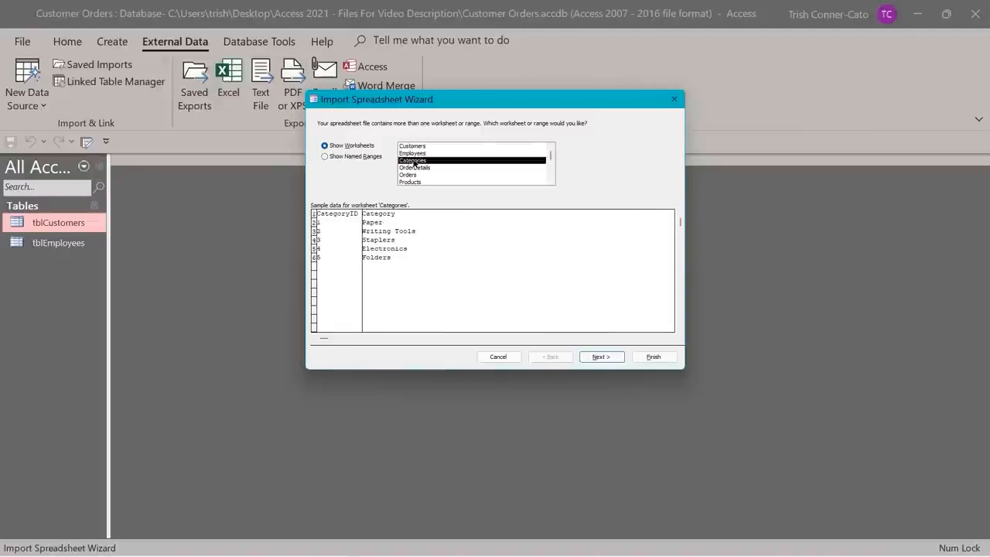
left_click(600, 357)
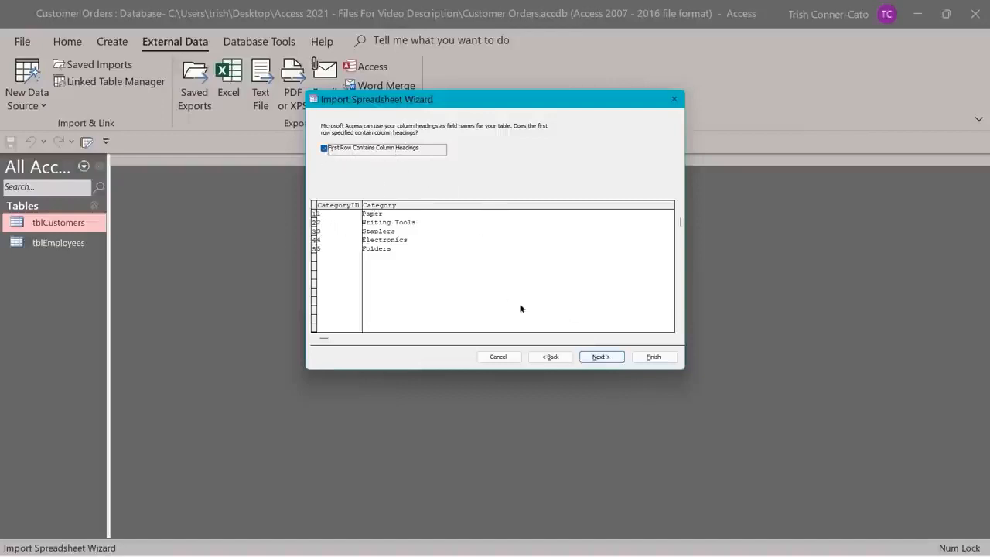
left_click(602, 356)
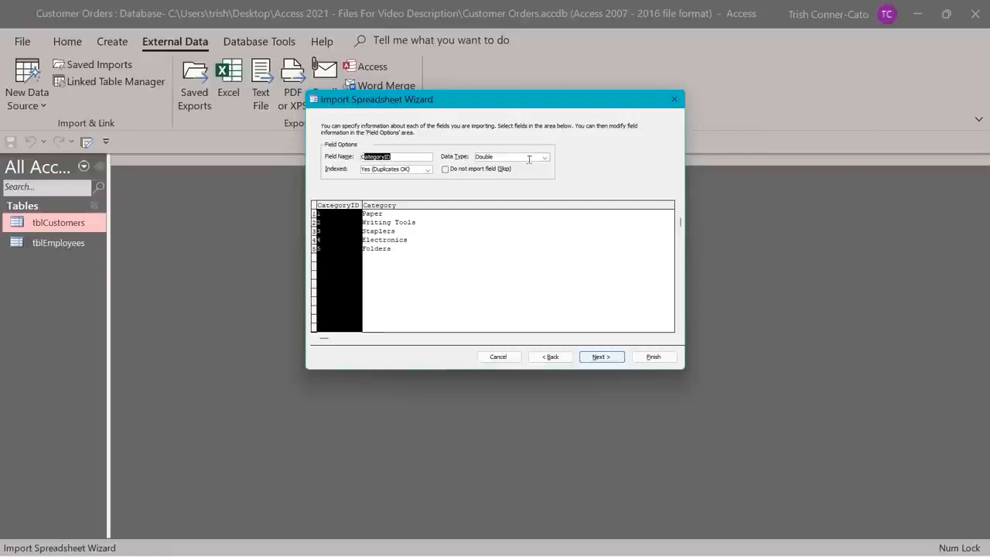
left_click(599, 358)
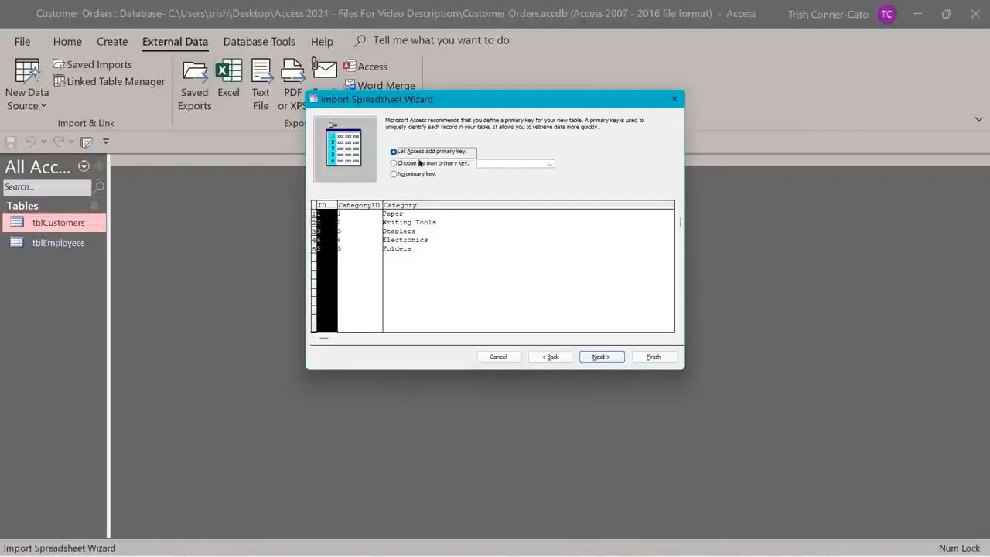
left_click(393, 164)
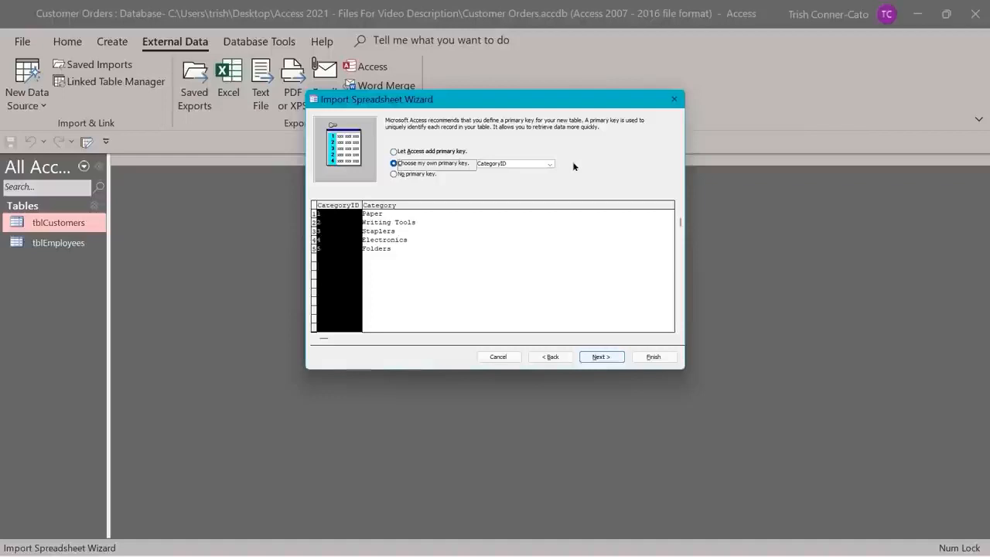
left_click(601, 356)
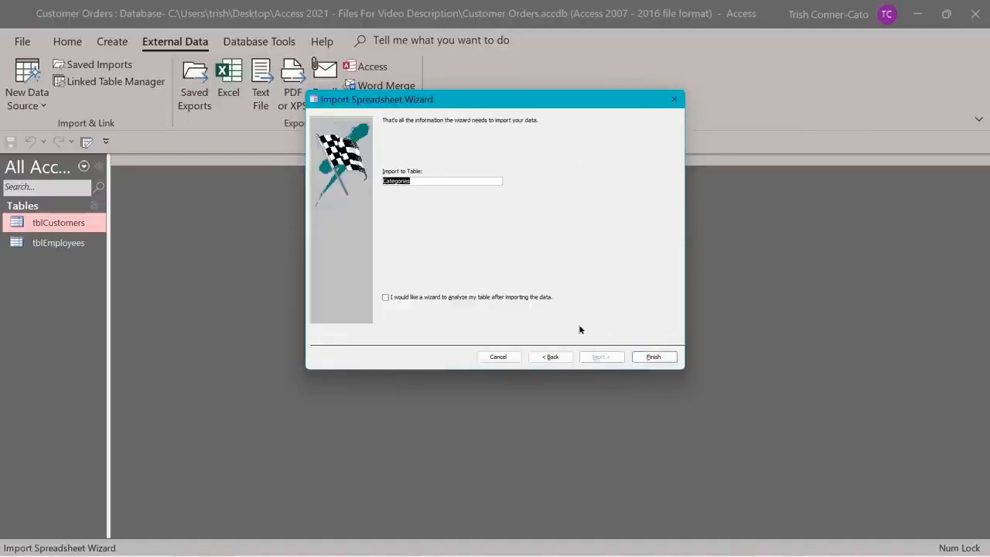
Name the new table tblCategories and finish the import without saving the import steps.
left_click(387, 181)
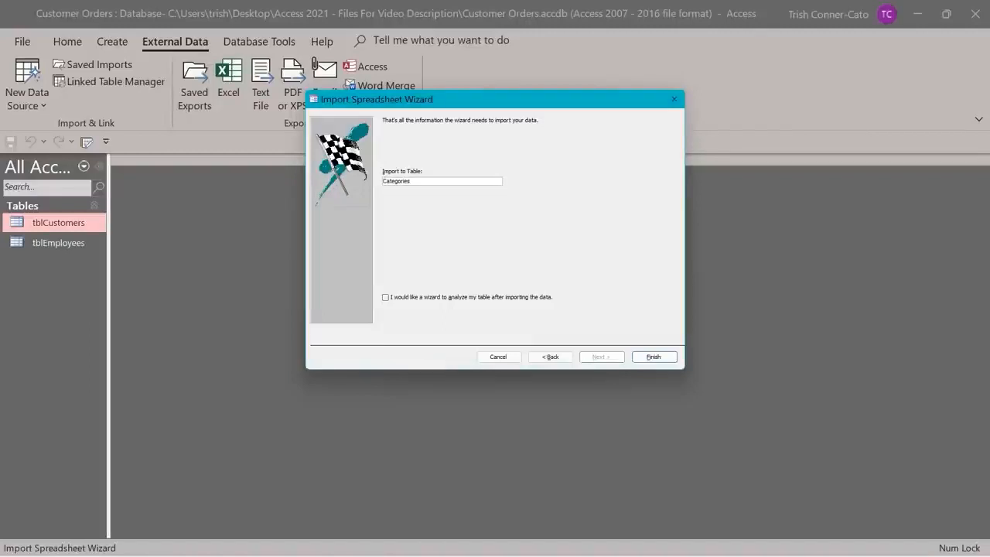
type("tbl")
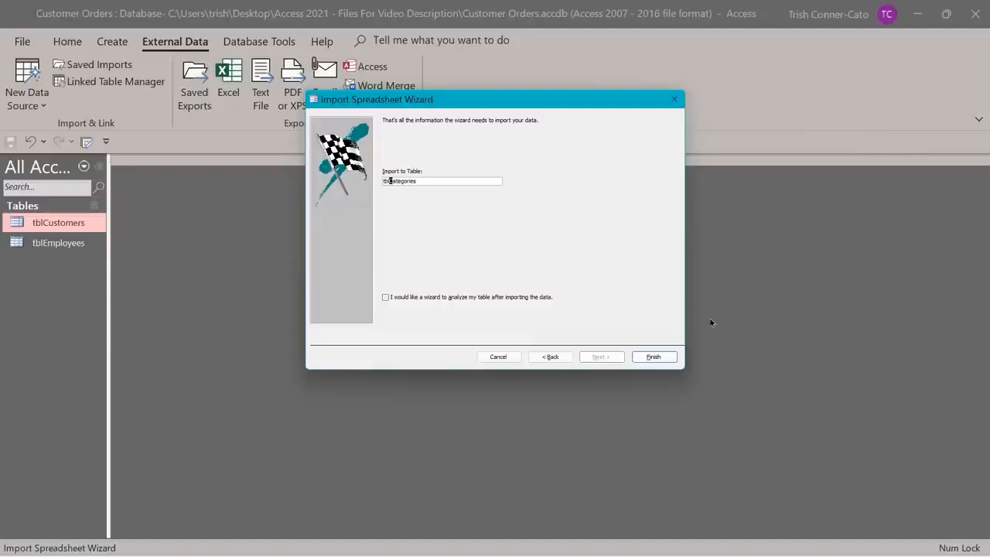
left_click(653, 358)
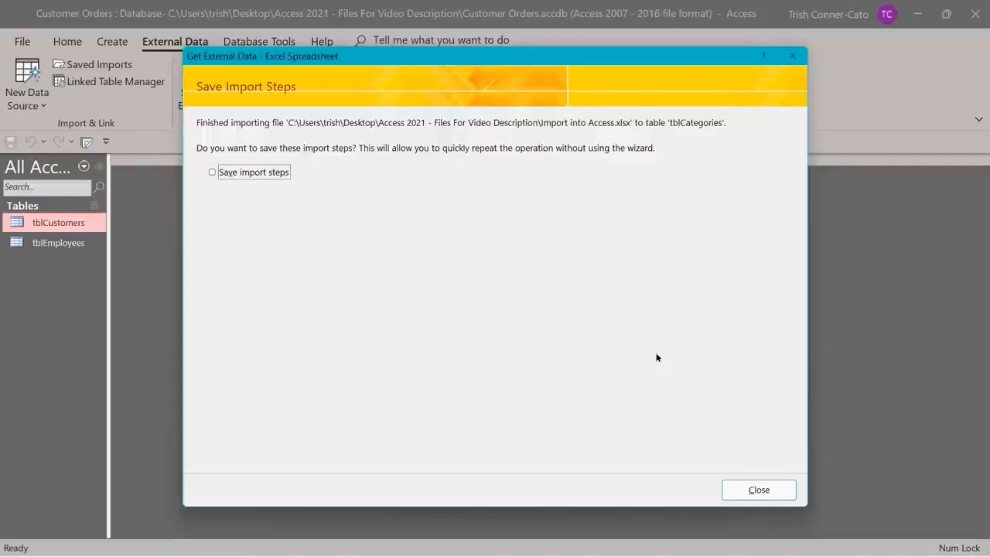
left_click(758, 489)
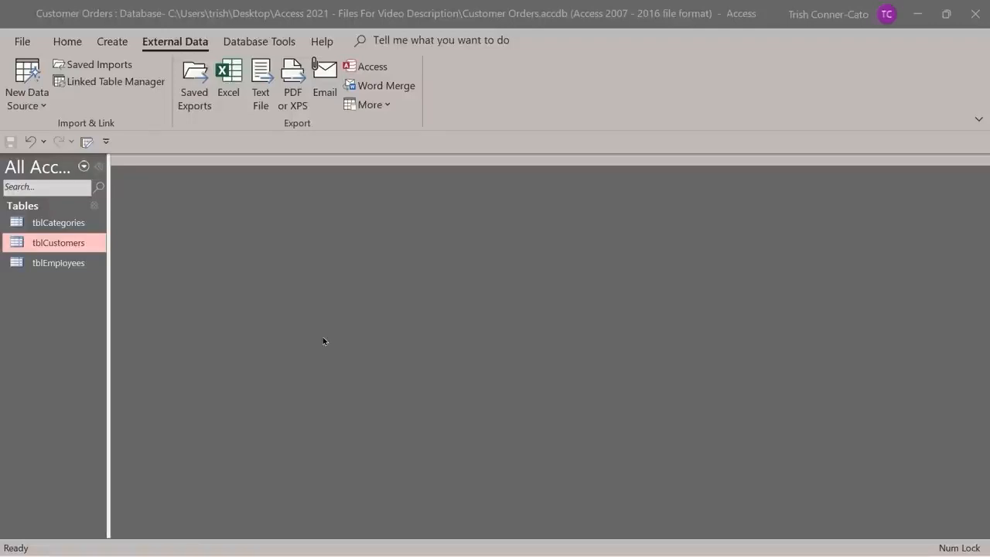
Open the tblOrderDetails, tblOrders and tblProducts tables in Design view to check their fields and data types.
left_click(324, 338)
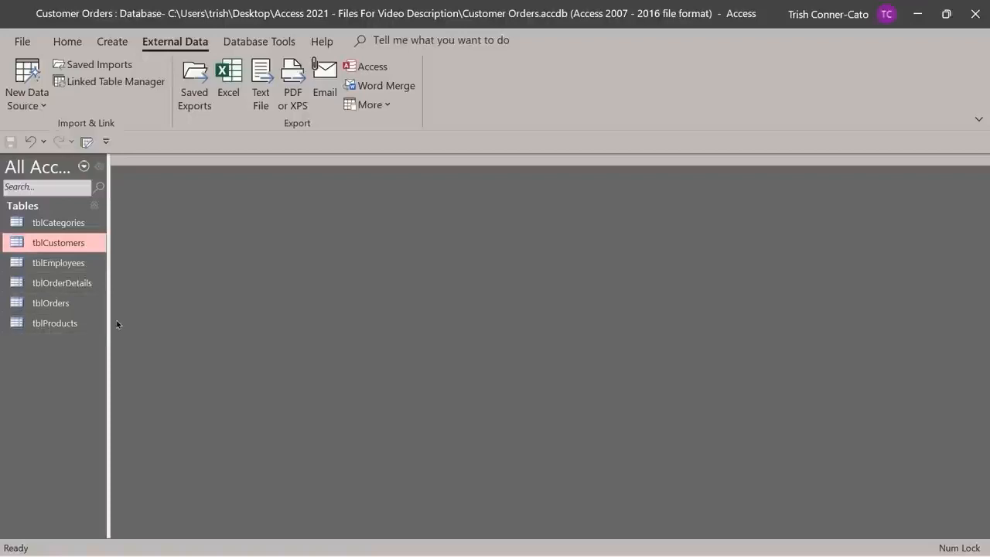
right_click(62, 287)
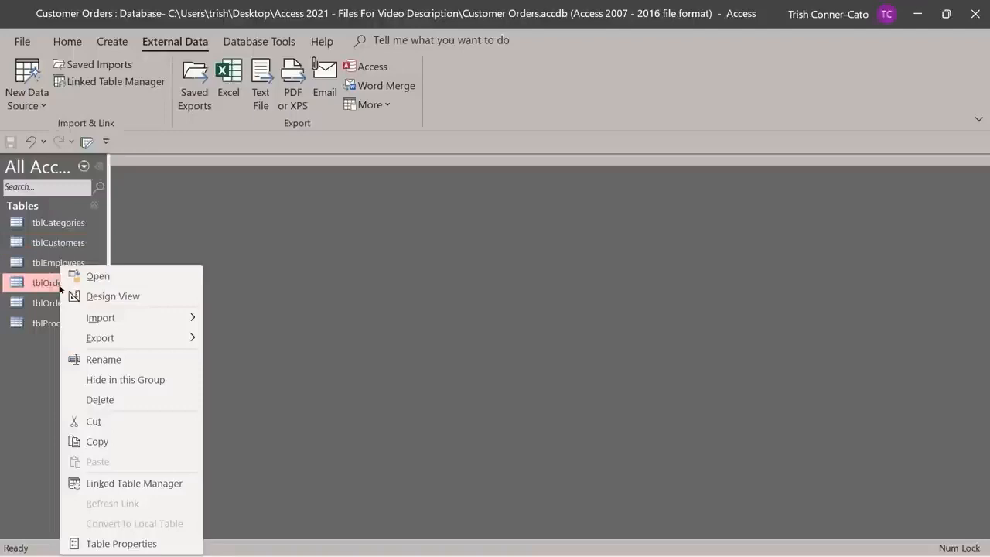
left_click(125, 299)
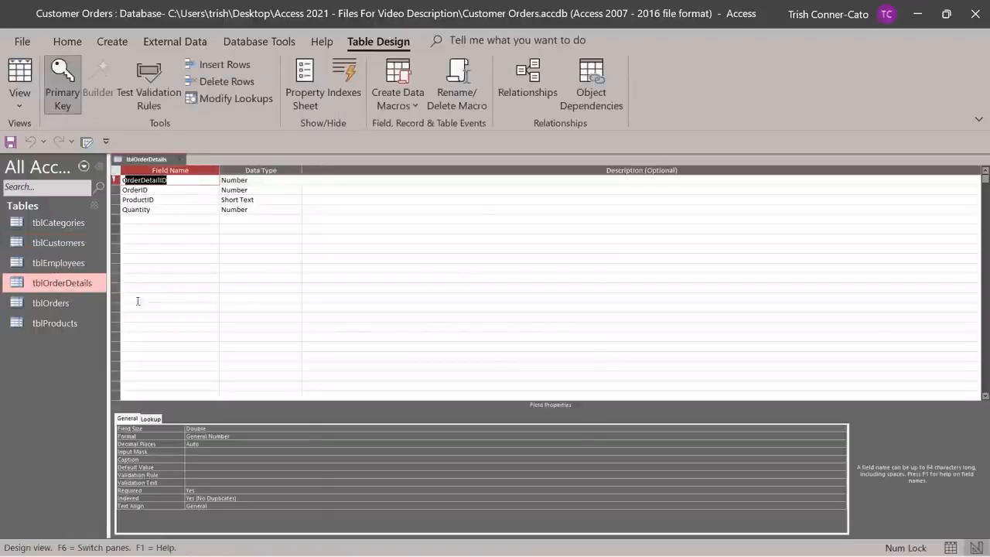
right_click(61, 303)
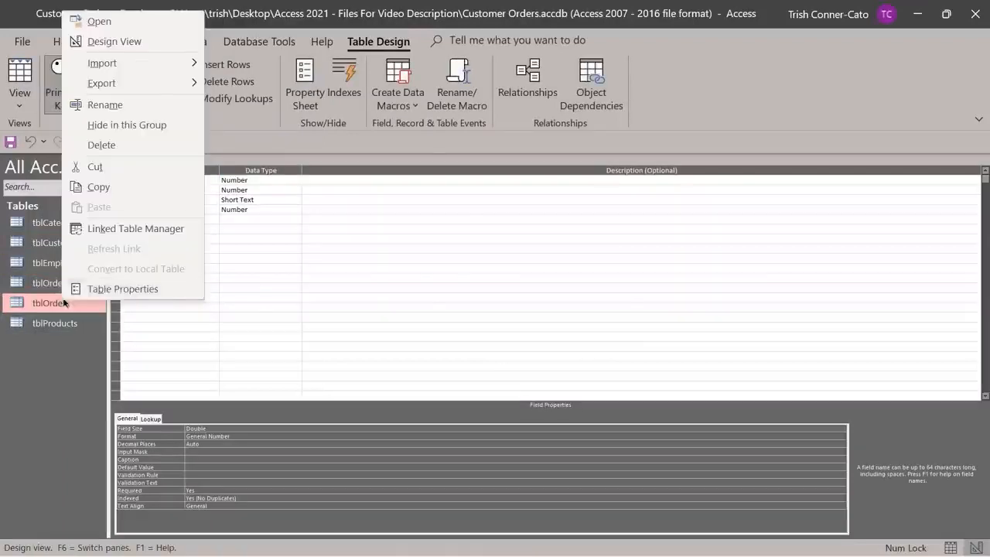
left_click(120, 41)
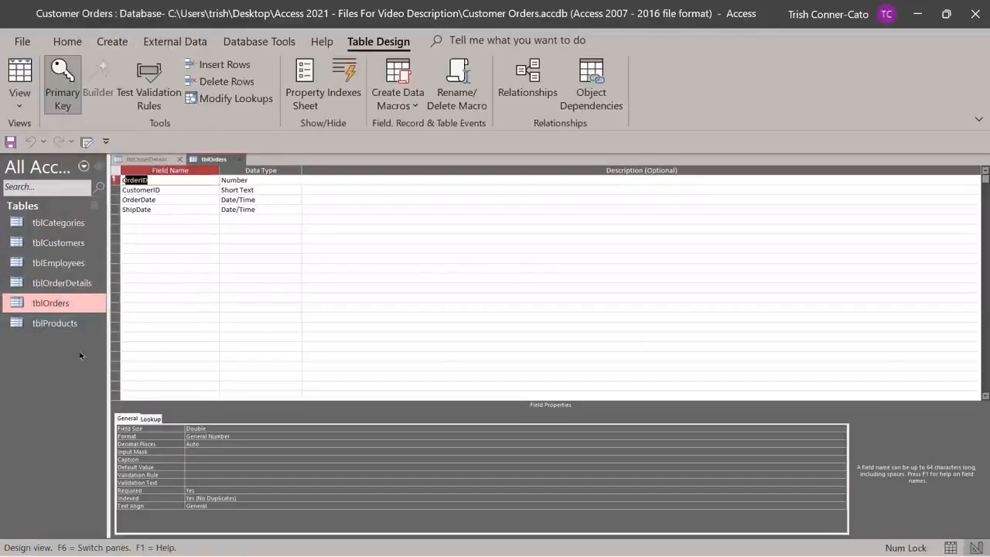
right_click(57, 328)
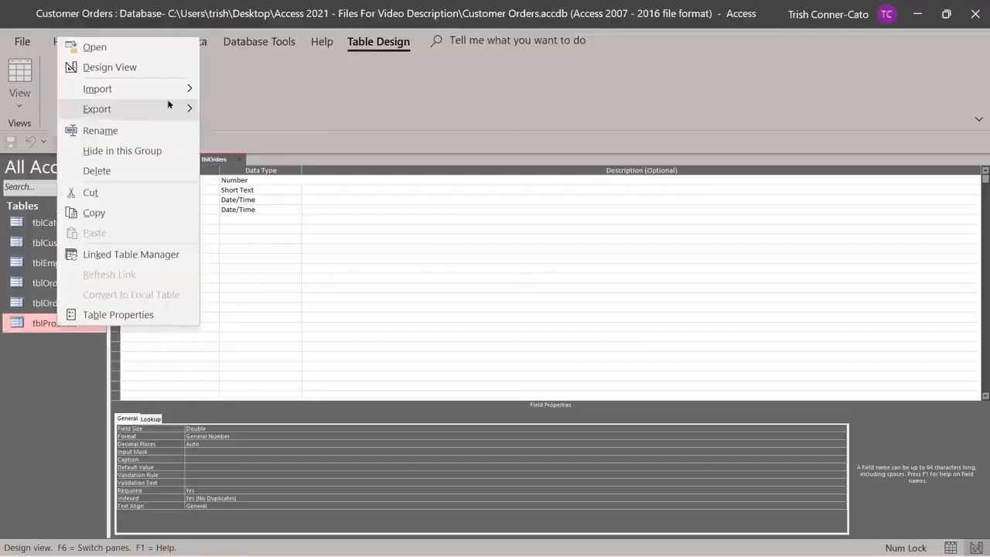
left_click(126, 69)
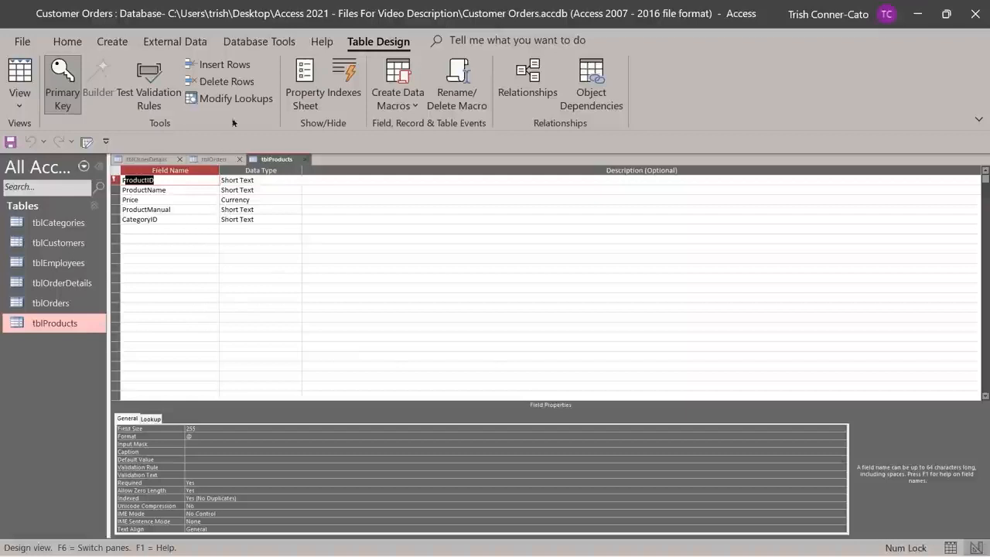
View tblProducts in Datasheet view and compare its records with the Products worksheet of the Import into Access workbook in Excel.
left_click(19, 104)
left_click(68, 133)
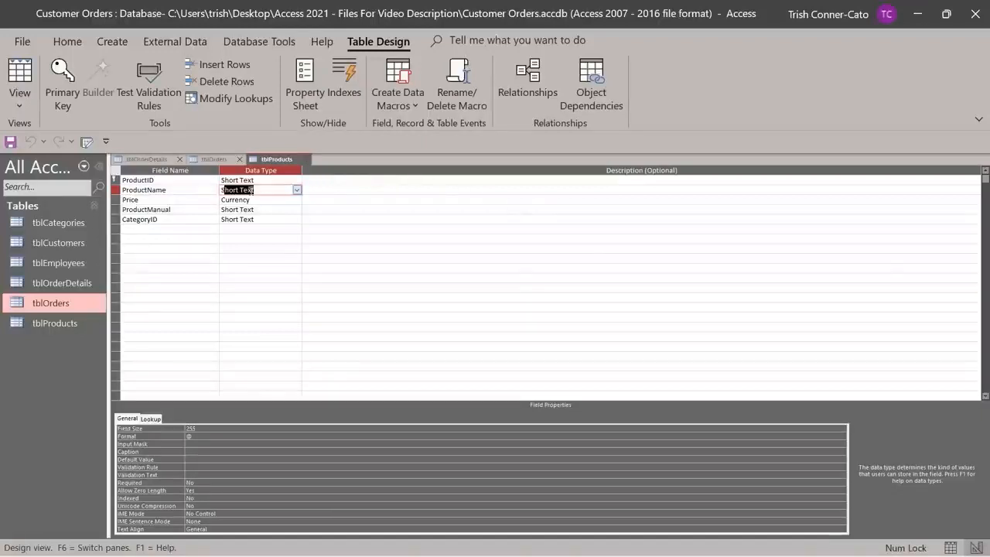
right_click(275, 163)
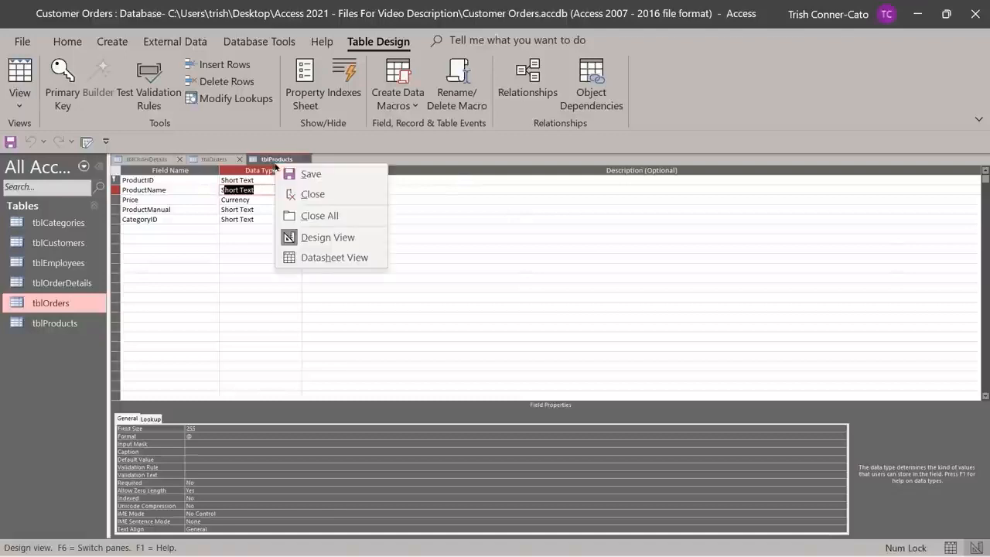
left_click(321, 256)
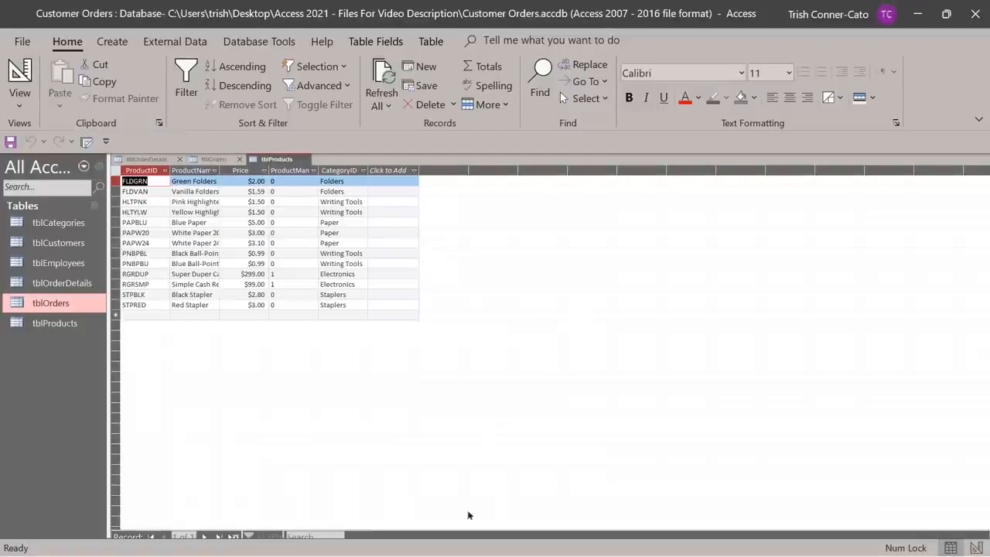
mouse_move(464, 553)
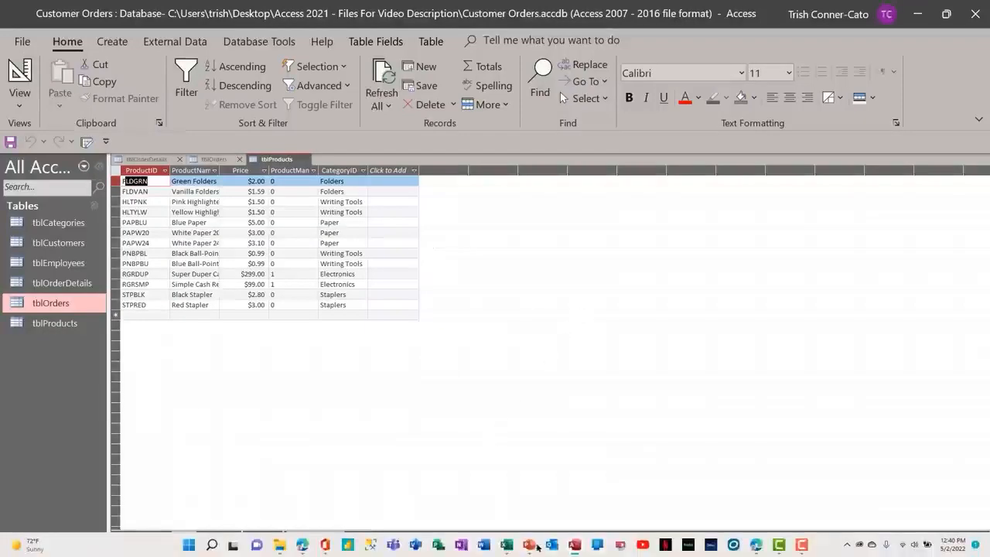
left_click(512, 549)
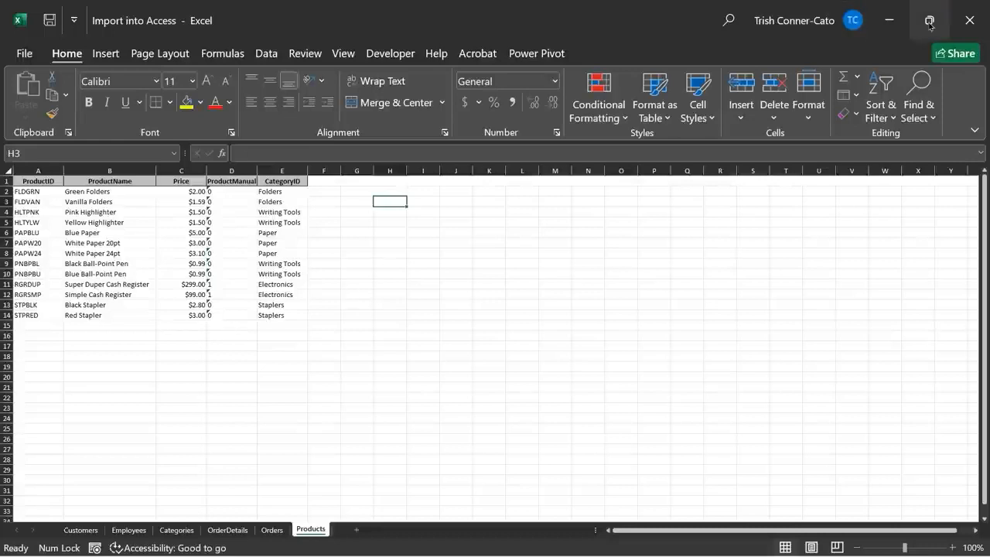
left_click(892, 23)
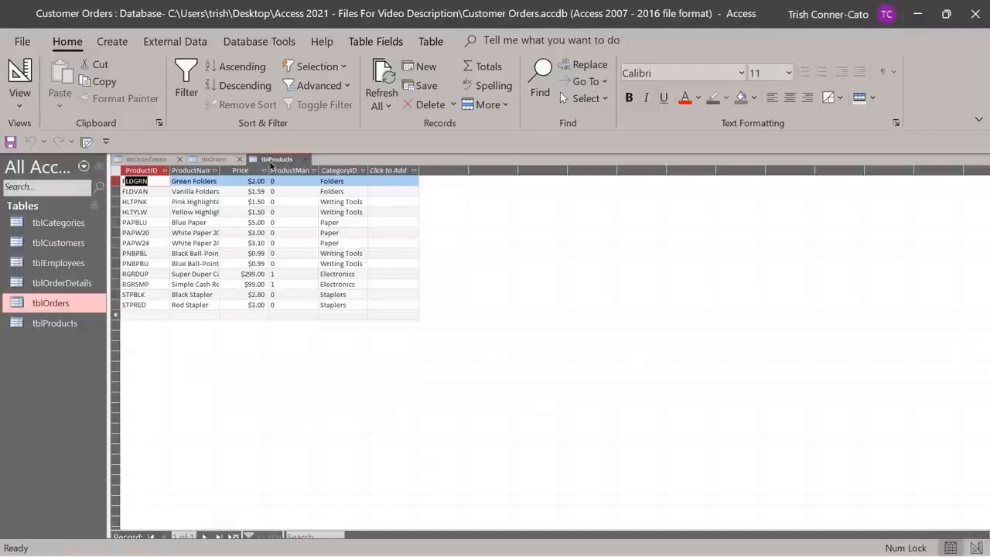
Return tblProducts to Design view and give the ProductName field the caption Product Name.
right_click(271, 165)
left_click(285, 235)
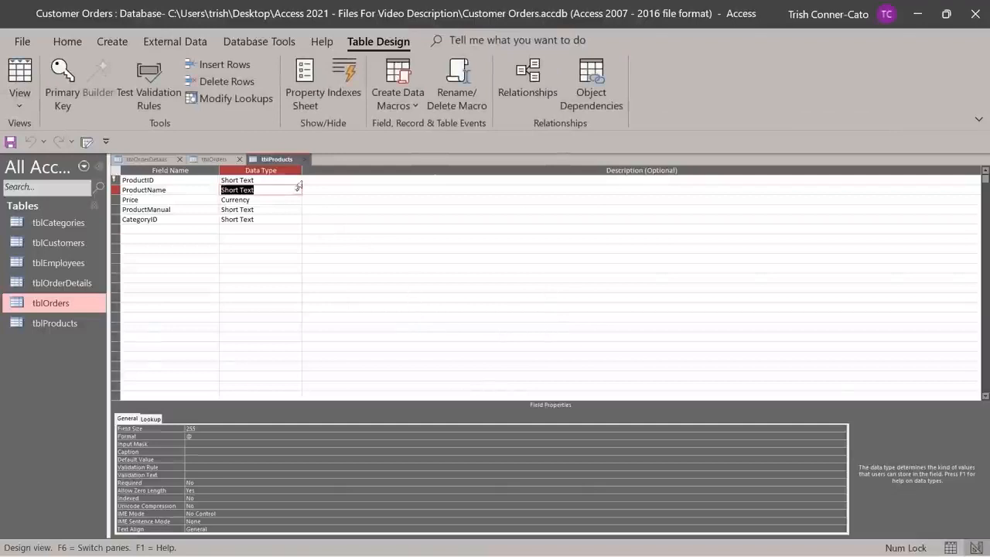
left_click(154, 190)
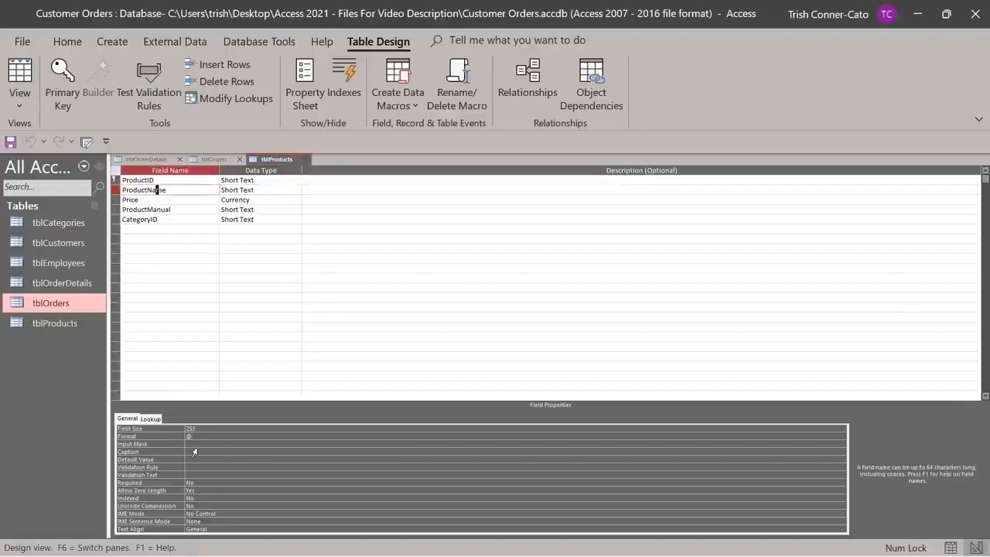
left_click(197, 452)
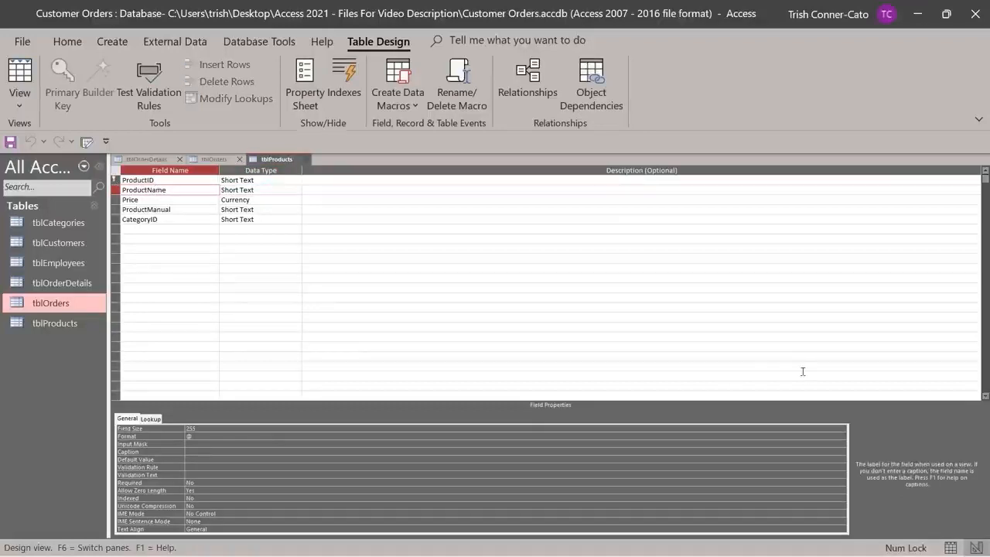
type("Product Name")
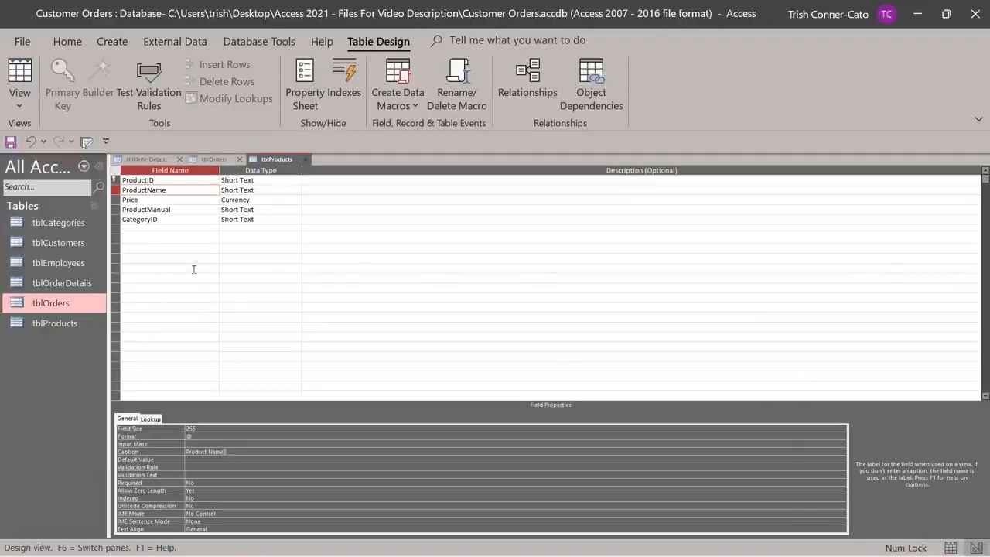
Try to change the data type of the ProductManual field to Attachment.
left_click(256, 199)
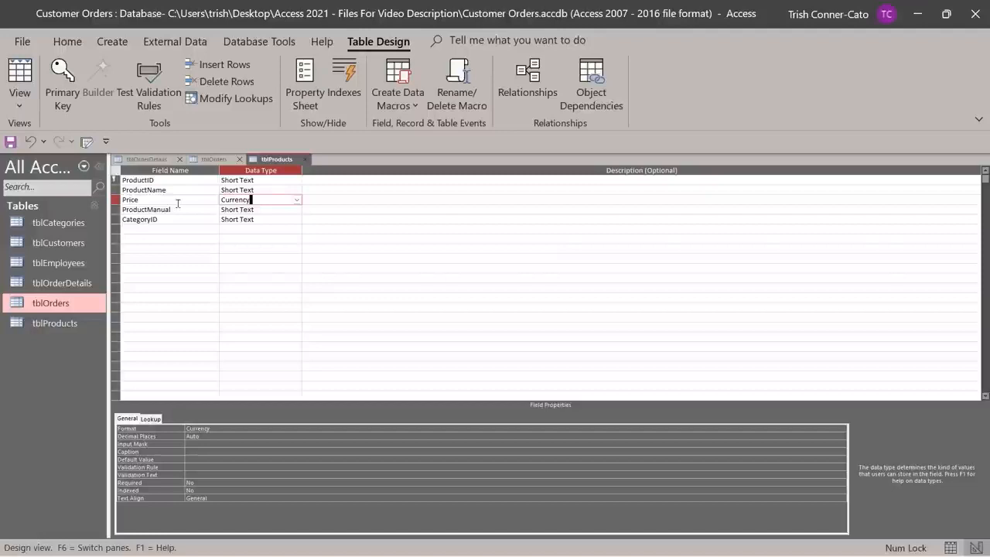
left_click(265, 209)
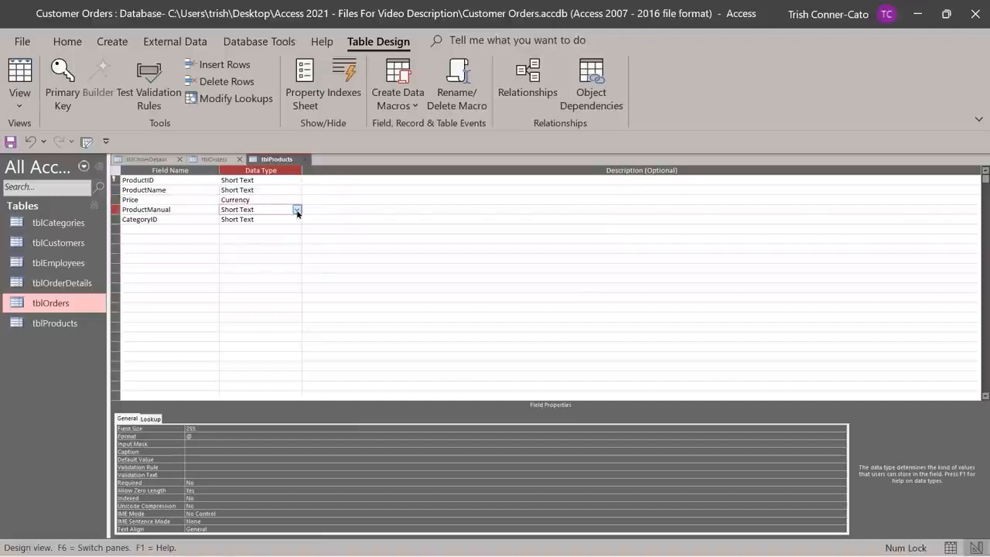
left_click(297, 211)
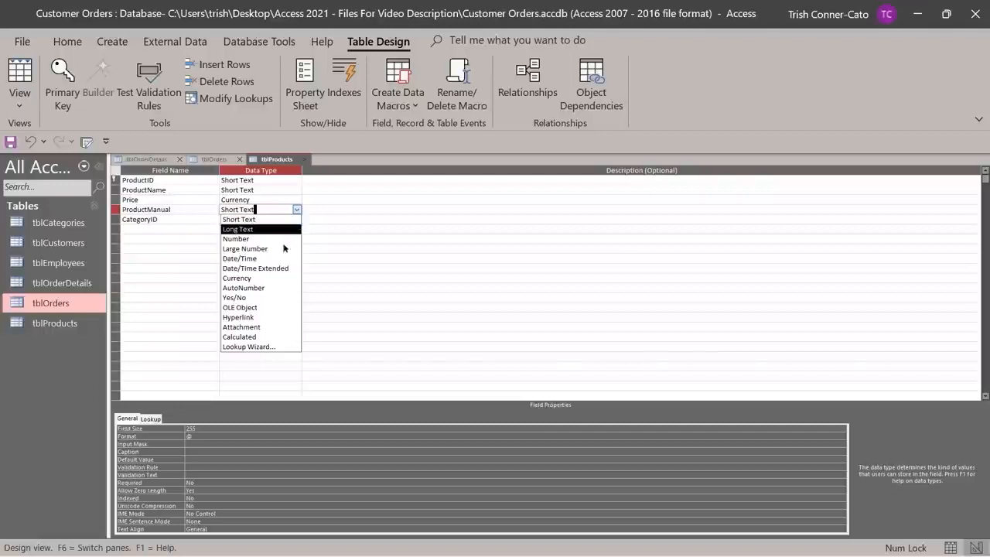
left_click(256, 327)
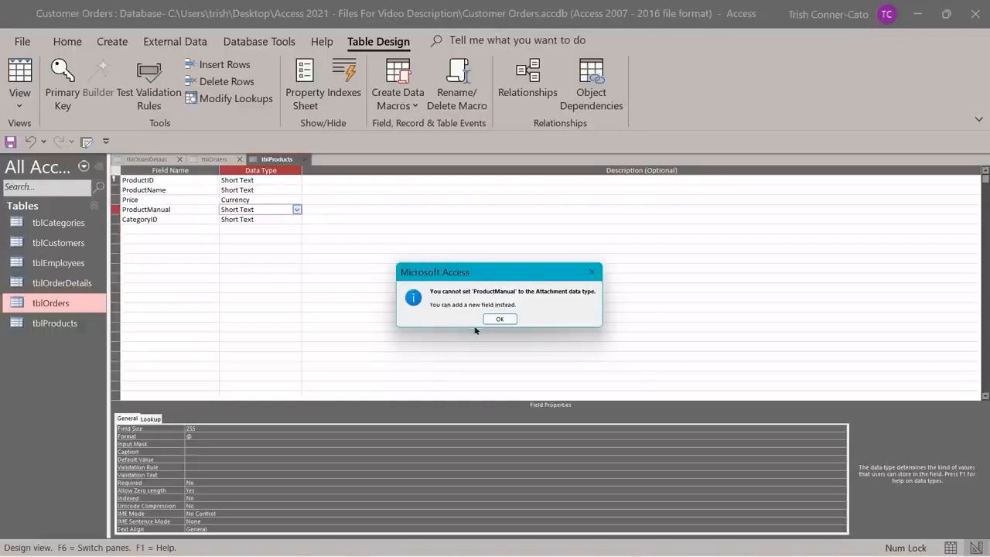
left_click(499, 319)
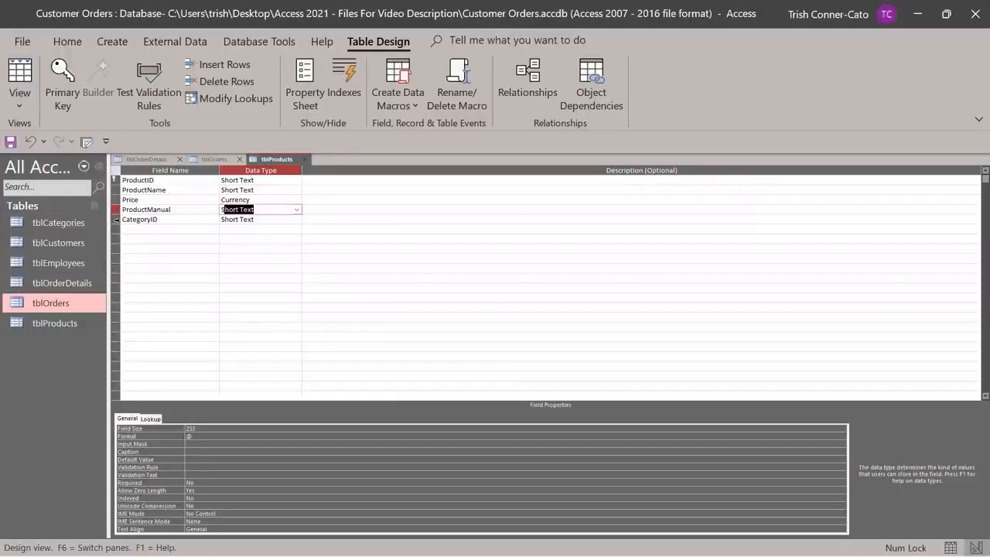
Insert a new field named Manual with the Attachment data type above CategoryID in tblProducts.
left_click(116, 220)
right_click(117, 221)
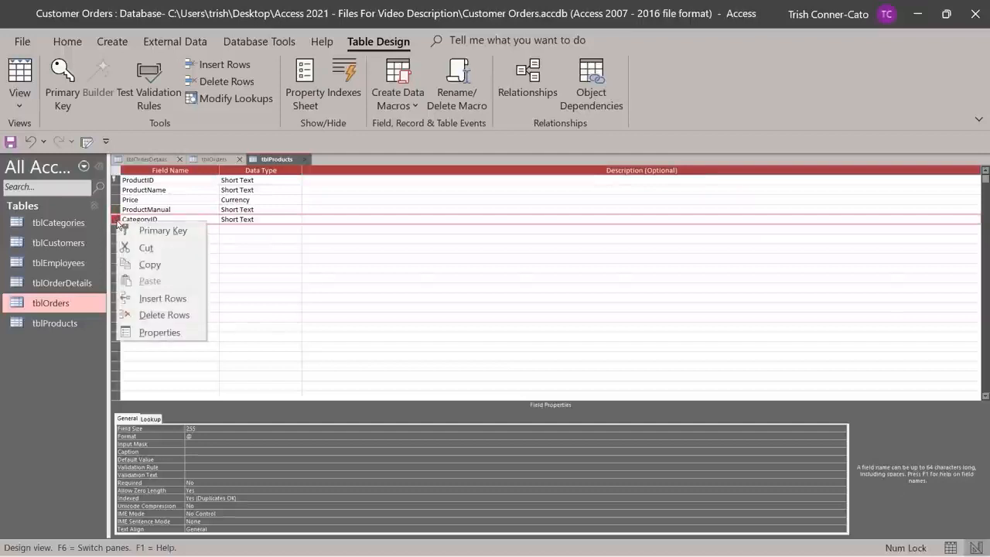
left_click(163, 299)
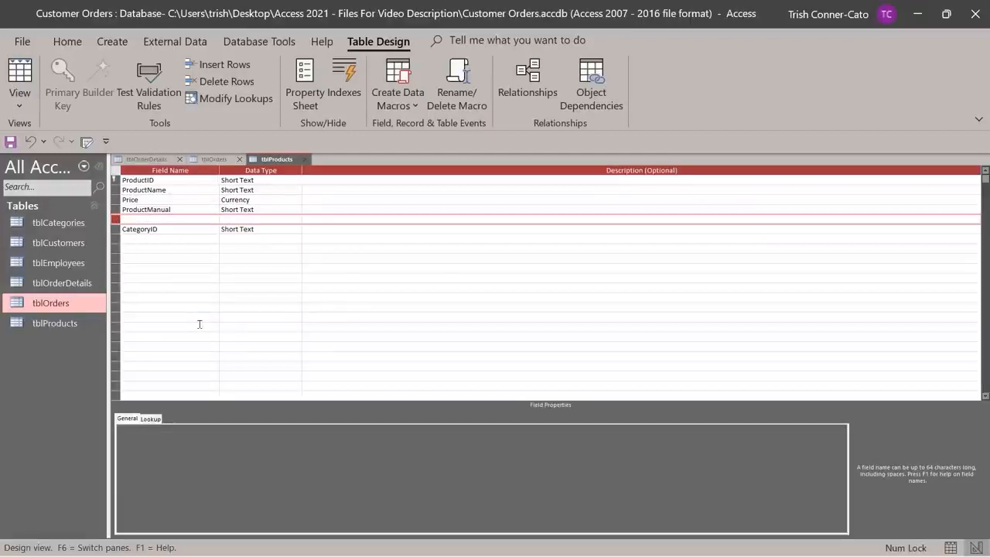
left_click(173, 218)
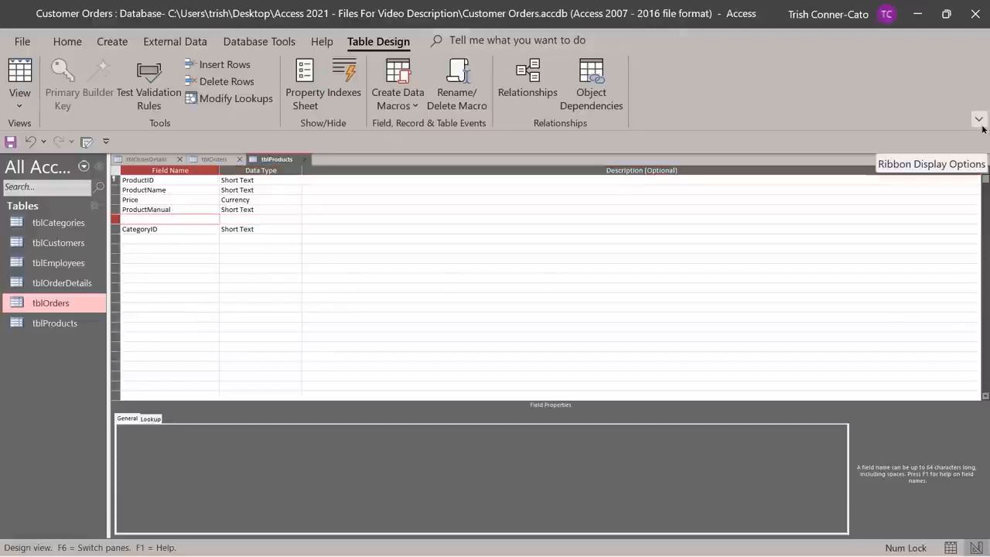
type("M")
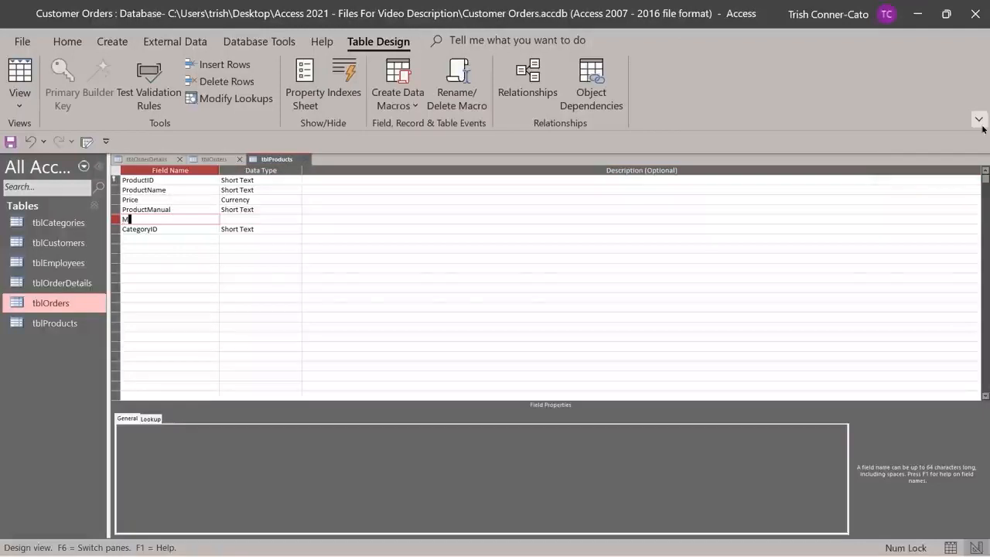
type("anual")
key("Tab")
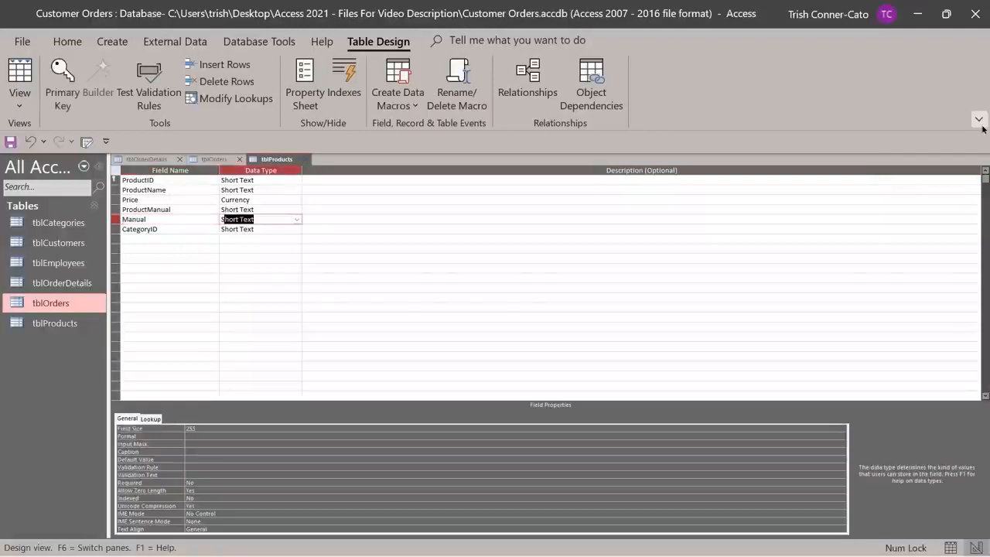
type("au")
key("BackSpace")
key("BackSpace")
type("t")
key("Tab")
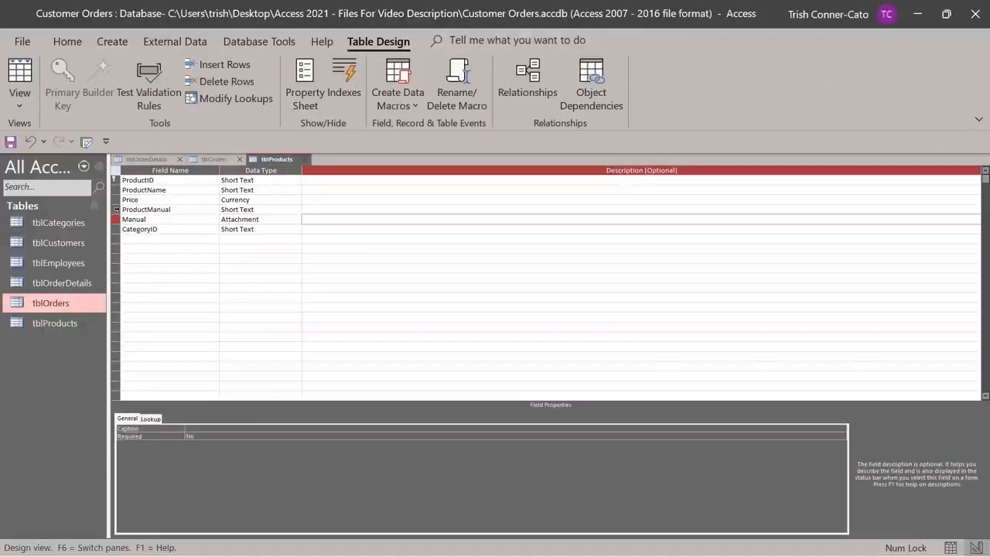
Permanently delete the ProductManual field from tblProducts and save the table.
right_click(115, 209)
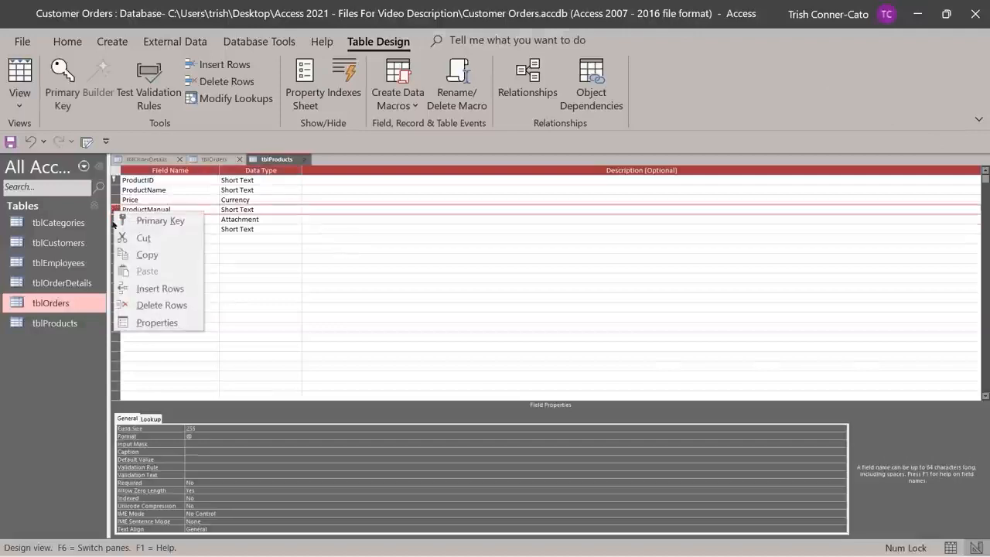
left_click(161, 306)
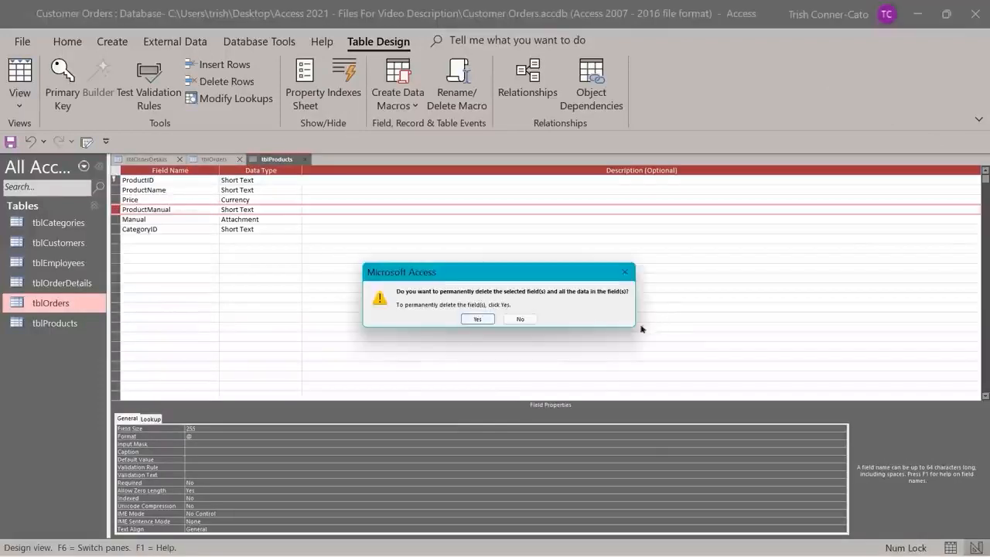
left_click(478, 320)
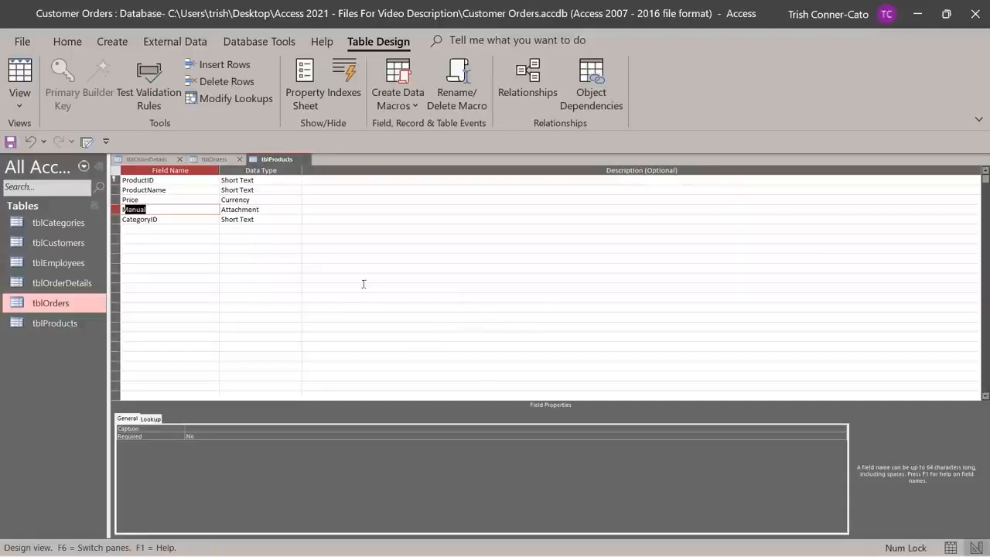
right_click(290, 161)
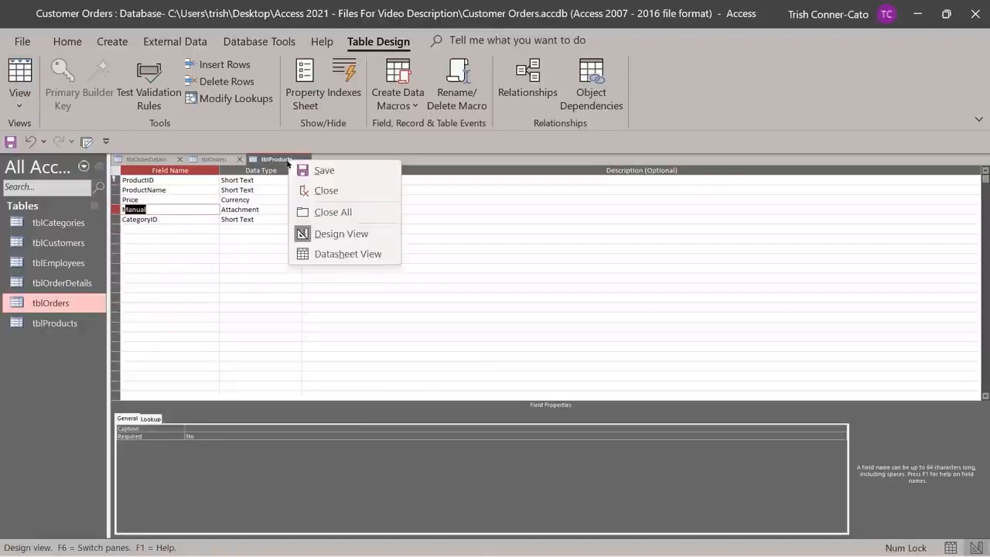
left_click(324, 172)
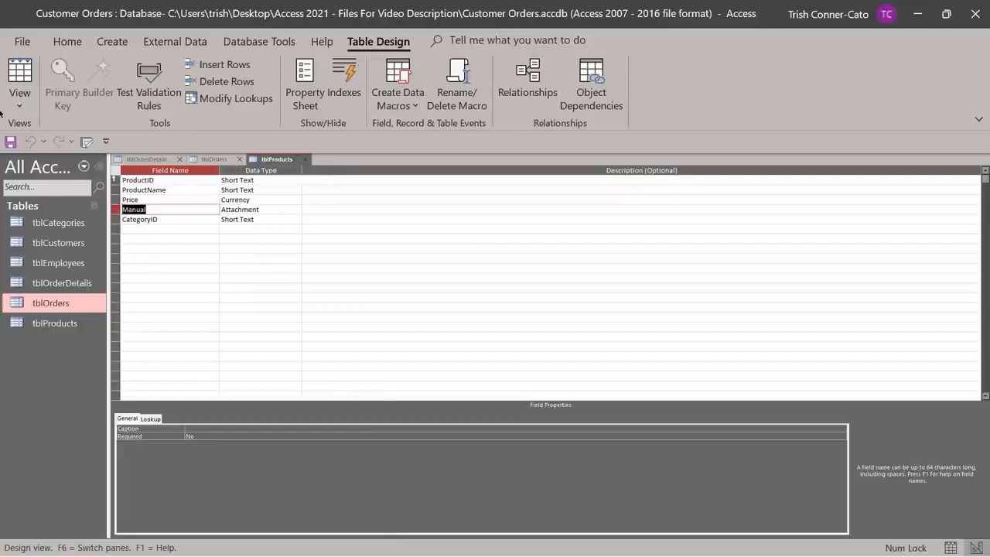
Switch tblProducts to Datasheet view and widen the Product Name column so the full names fit.
left_click(27, 106)
left_click(51, 139)
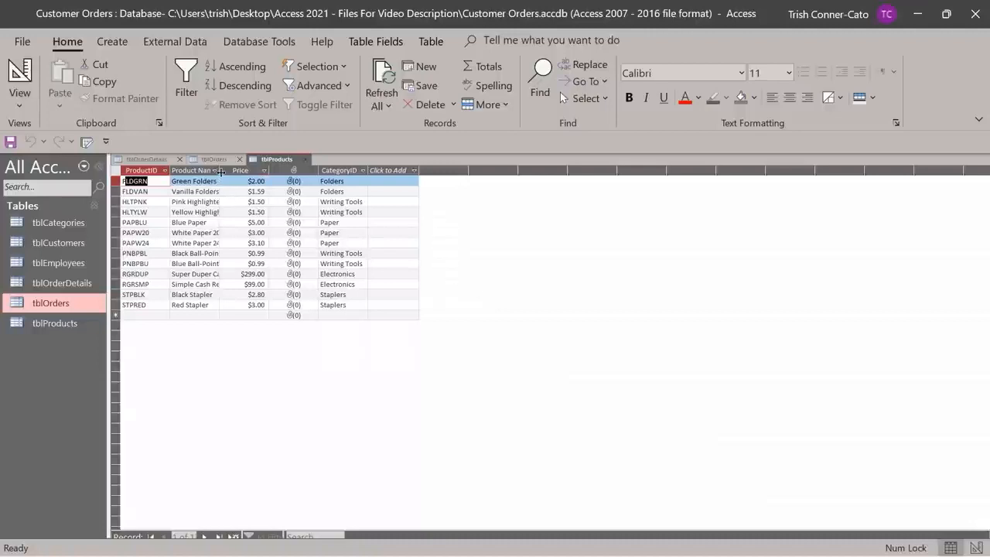
left_click_drag(220, 171, 270, 171)
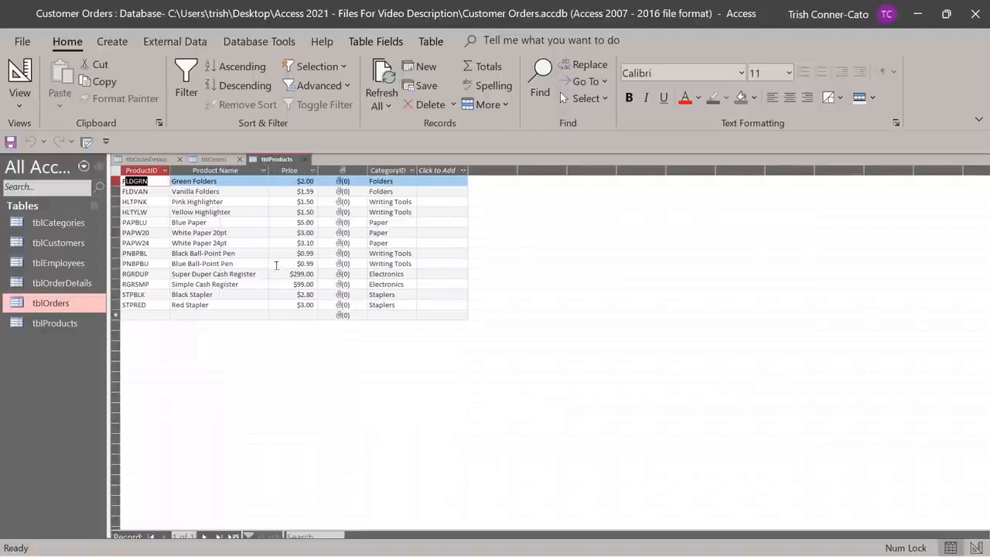
Add Super Duper Cash Register Instructions.docx as an attachment to the Super Duper Cash Register record.
left_click(345, 275)
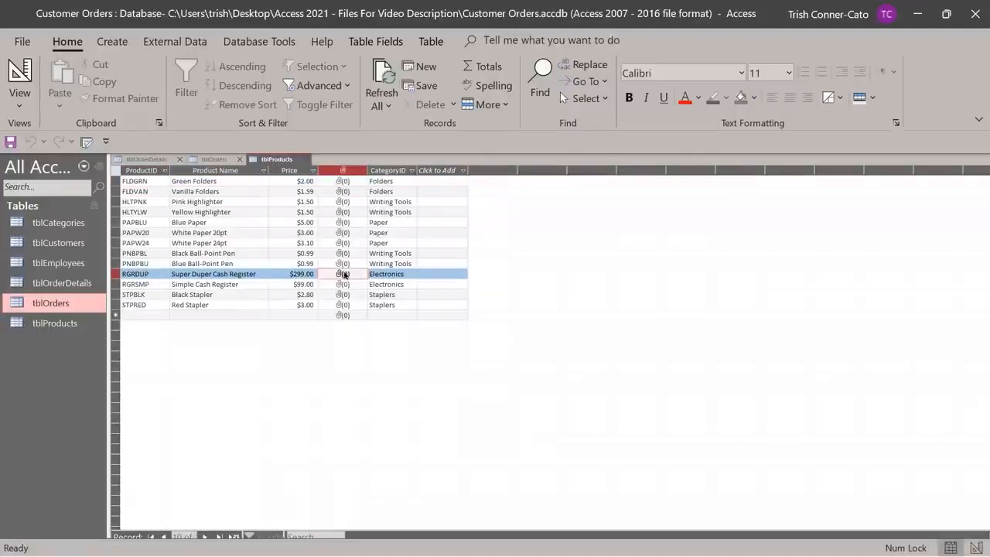
right_click(345, 274)
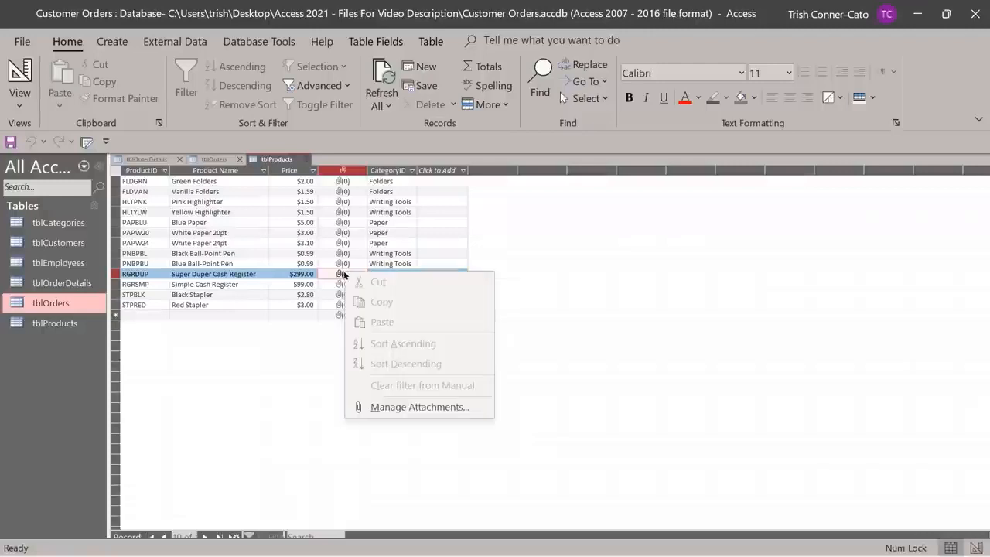
left_click(384, 409)
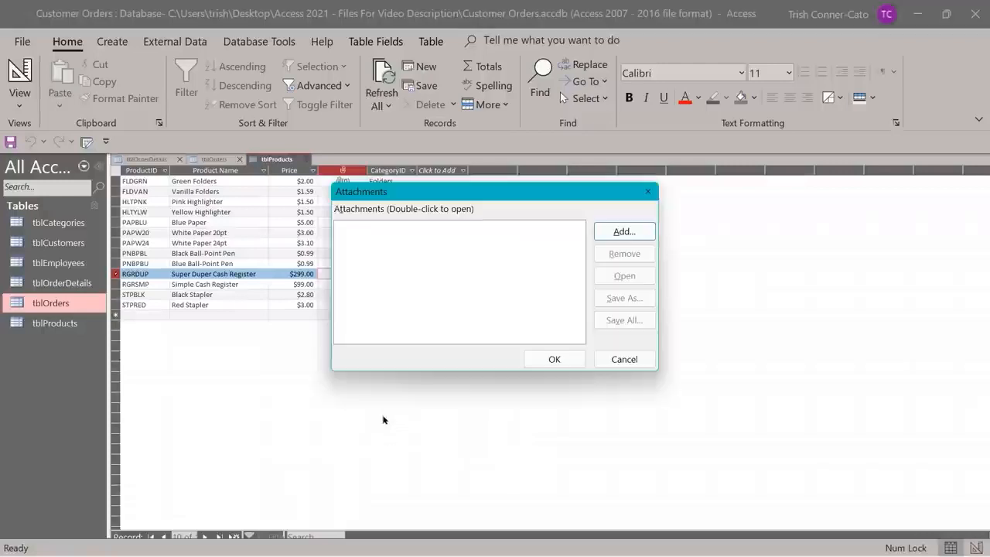
left_click(623, 232)
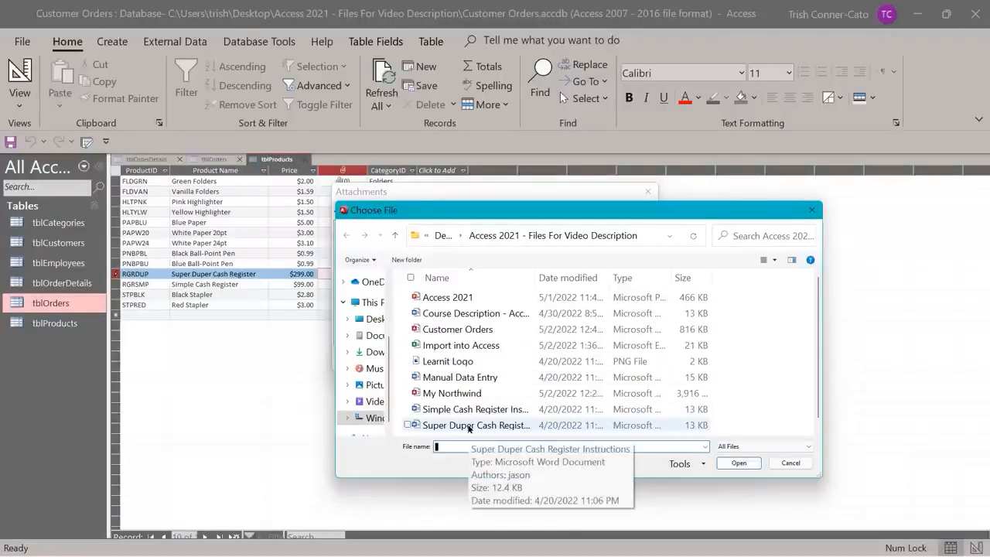
double_click(468, 426)
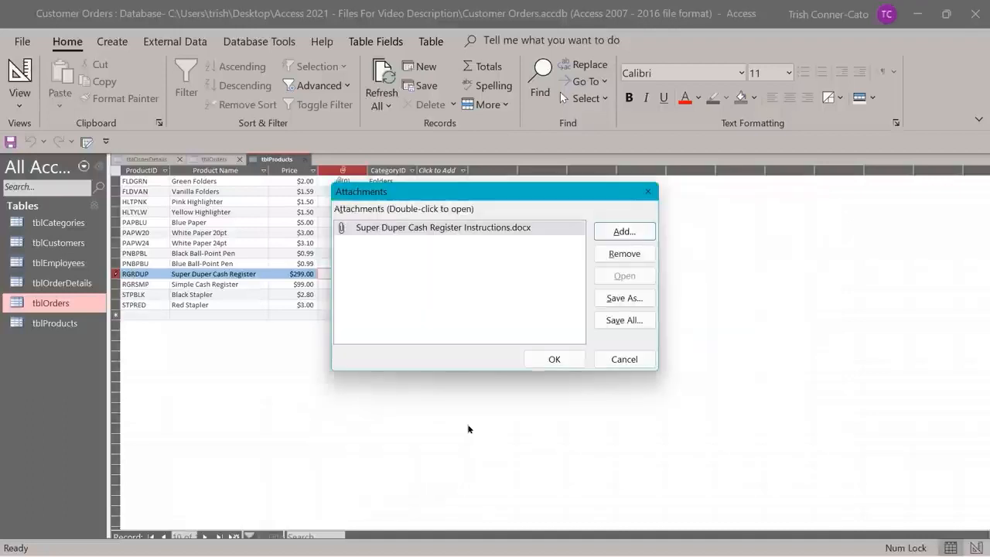
Confirm attaching Super Duper Cash Register Instructions.docx to the Super Duper Cash Register record.
left_click(563, 362)
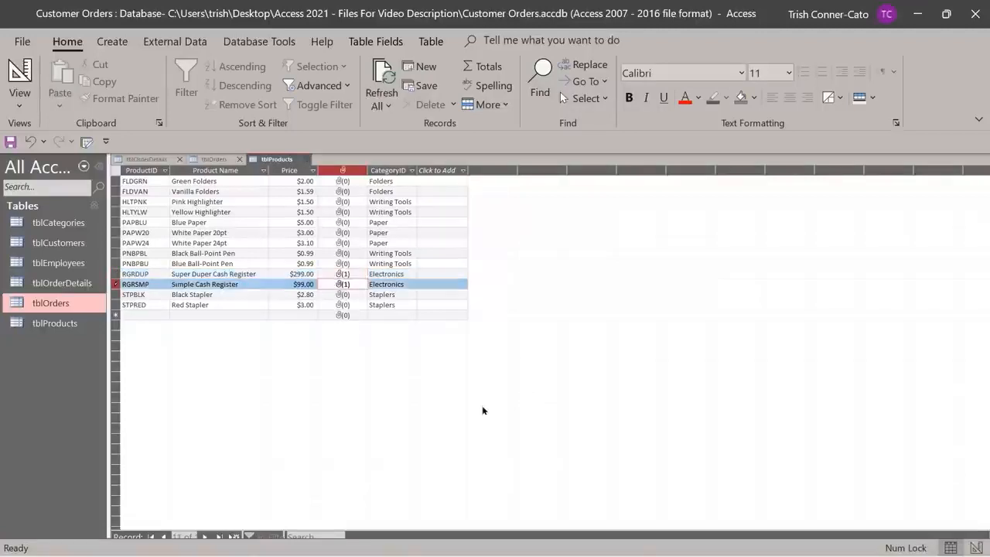
key("Down")
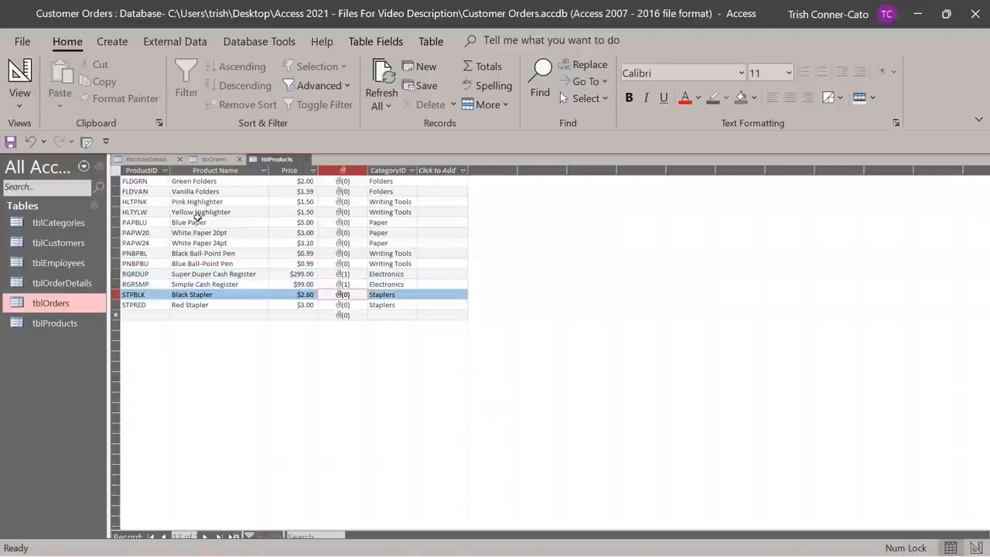
Open the instructions document attached to the Super Duper Cash Register record with editing enabled, and close it and the attachment list.
left_click(342, 275)
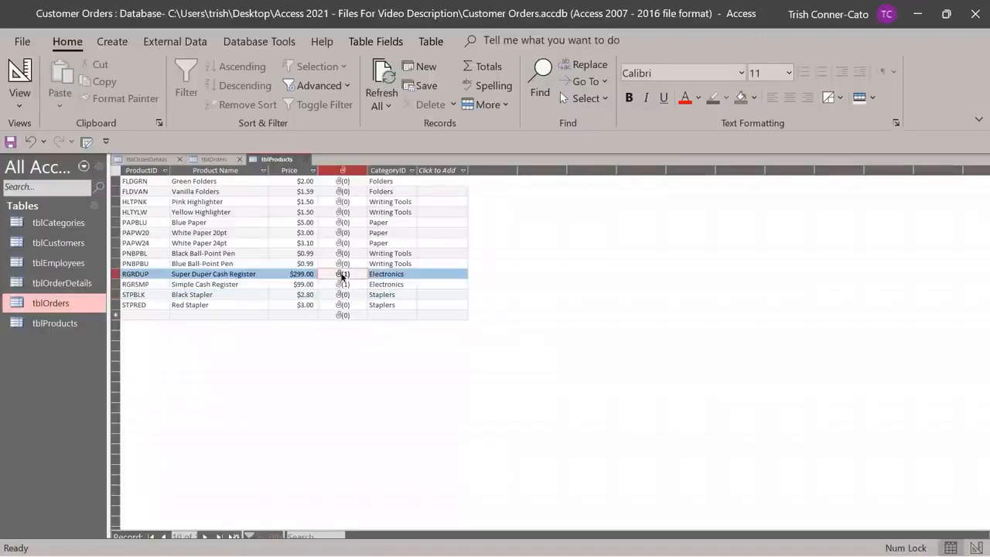
right_click(342, 275)
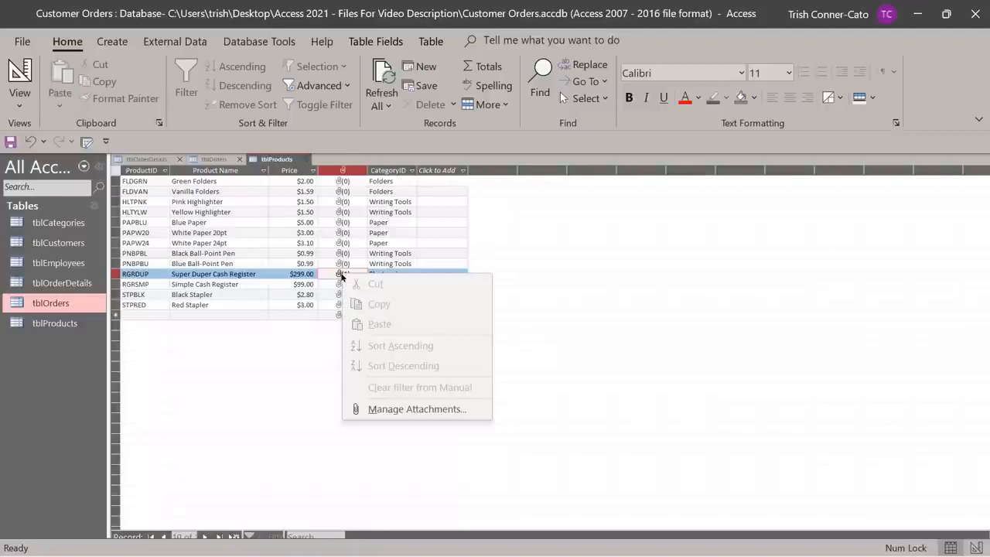
left_click(414, 410)
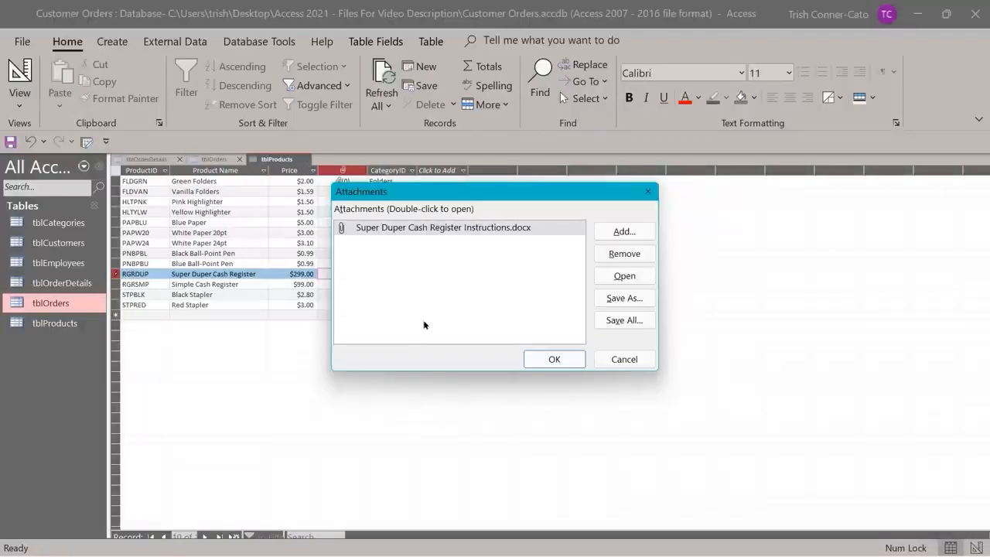
left_click(428, 231)
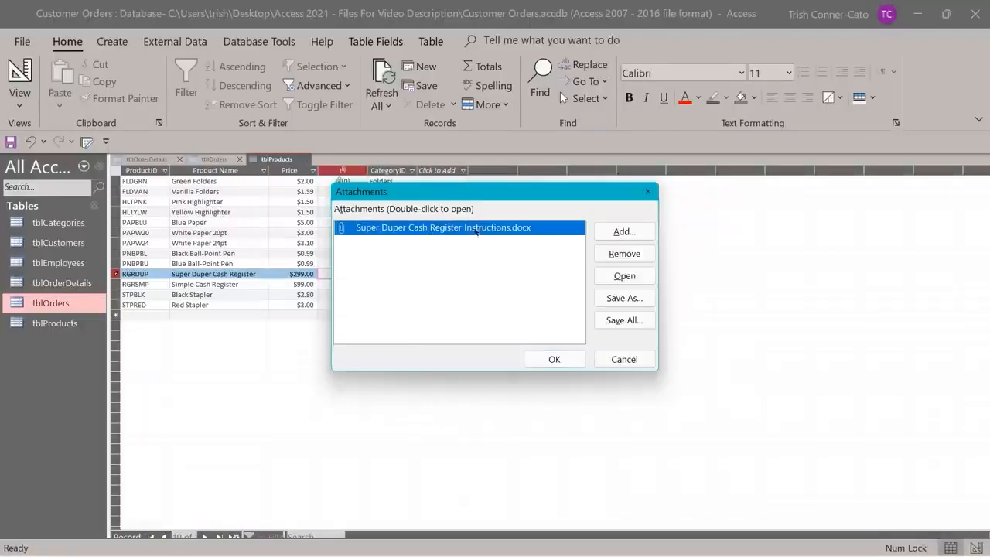
left_click(624, 276)
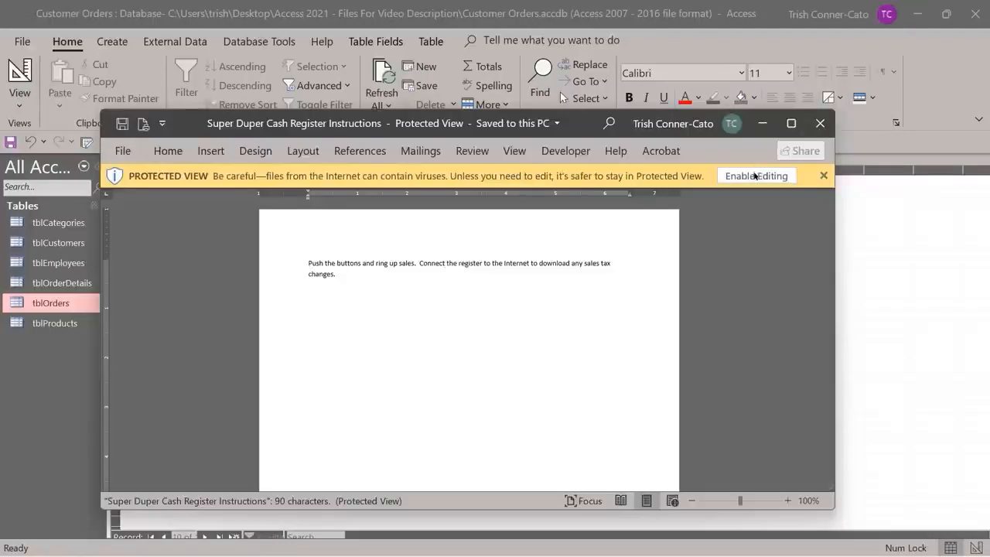
left_click(754, 177)
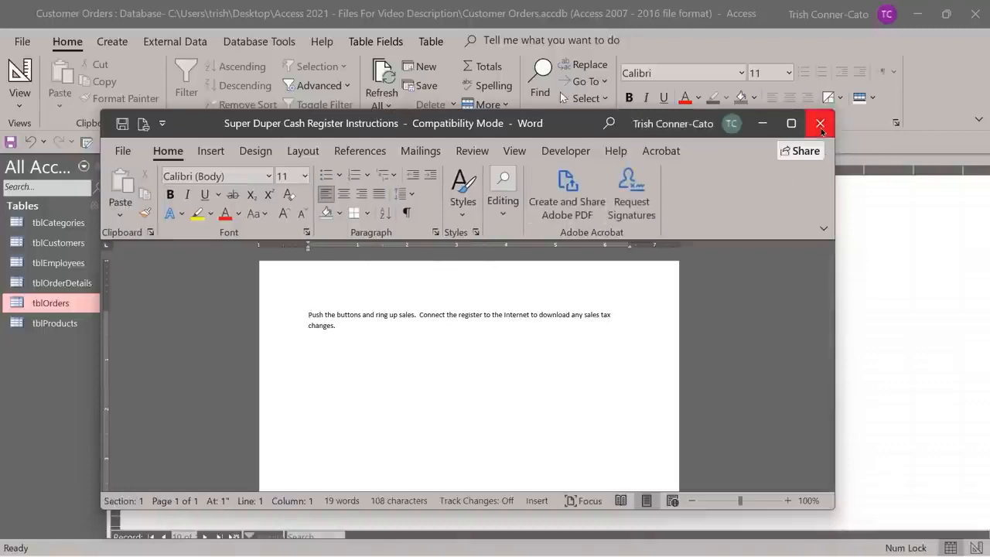
left_click(822, 130)
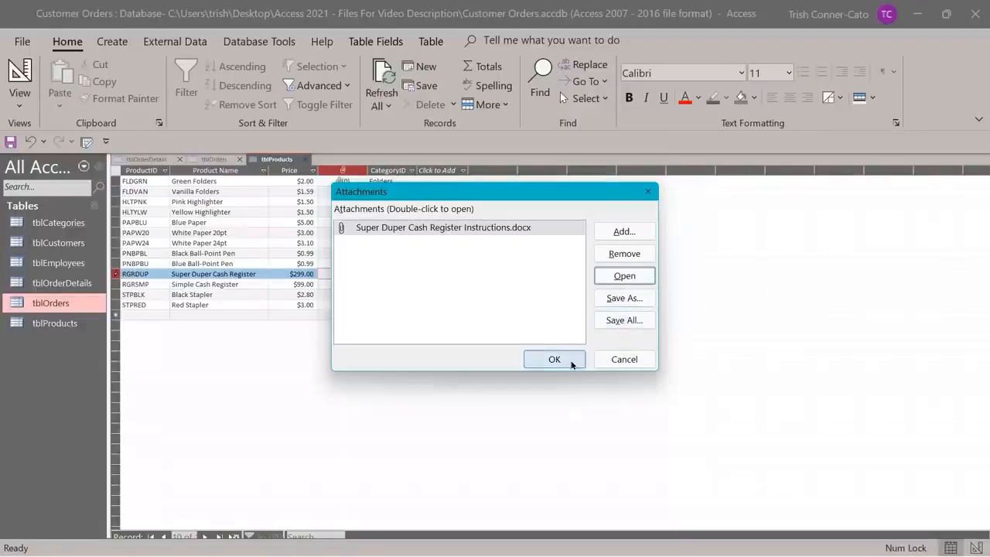
left_click(624, 359)
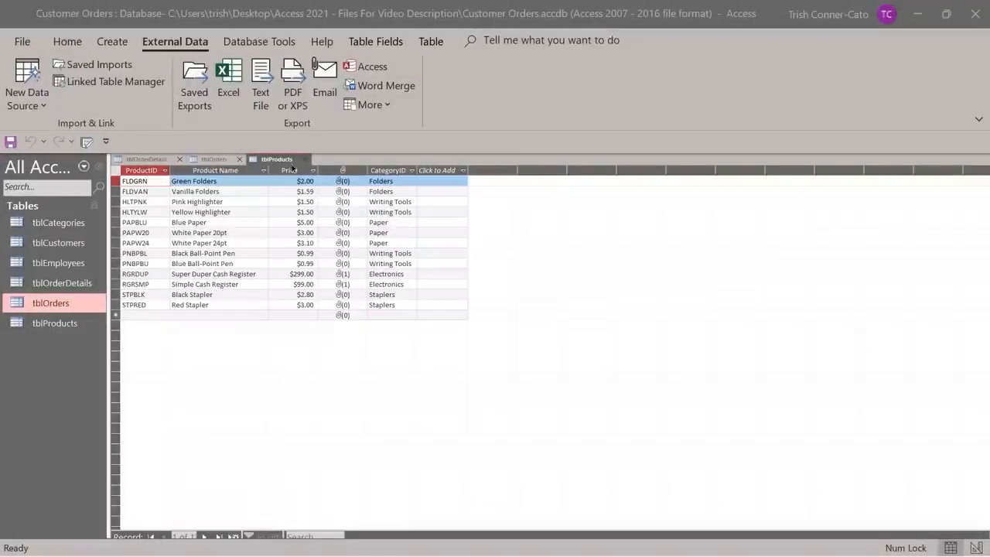
In the design of tblProducts, set the caption of the Manual attachment field to Manual.
right_click(274, 162)
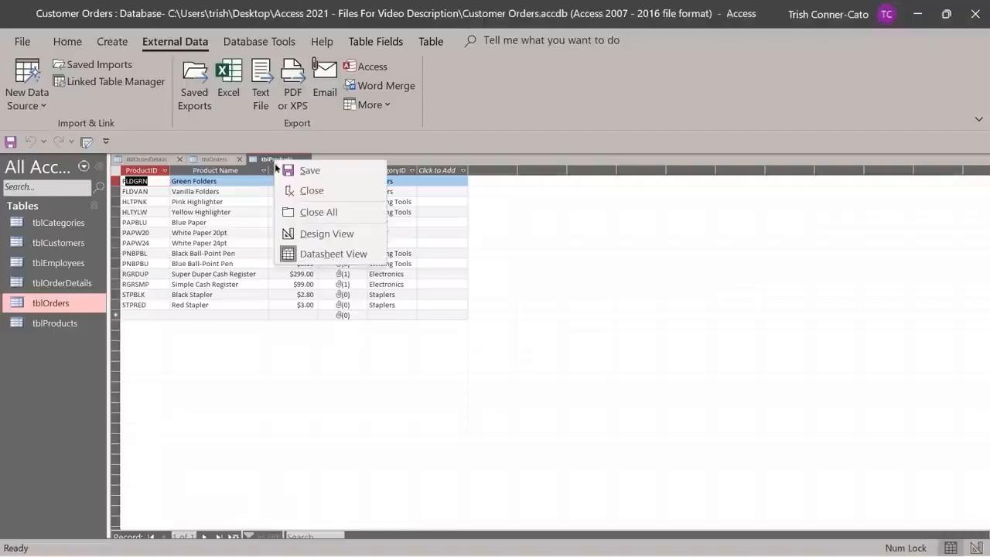
left_click(323, 234)
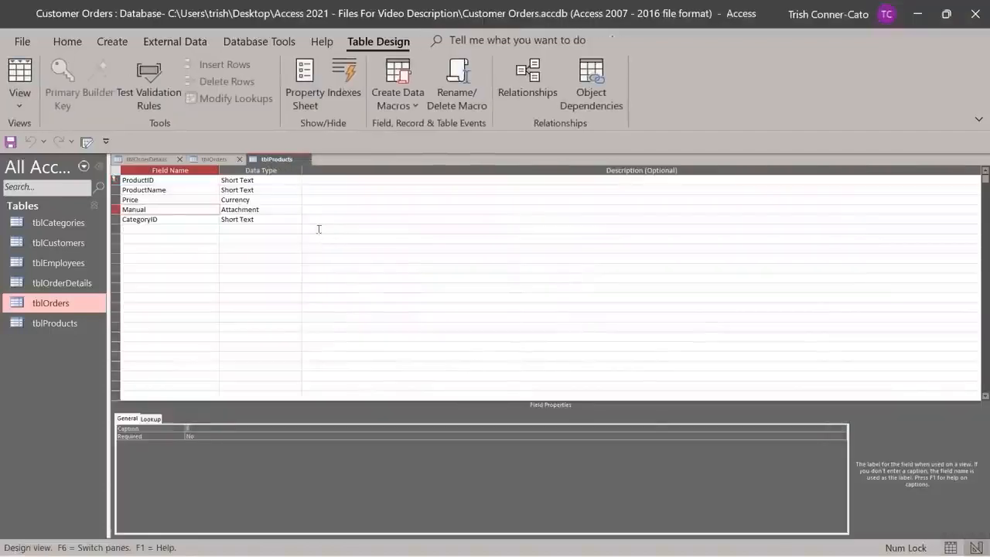
left_click(171, 206)
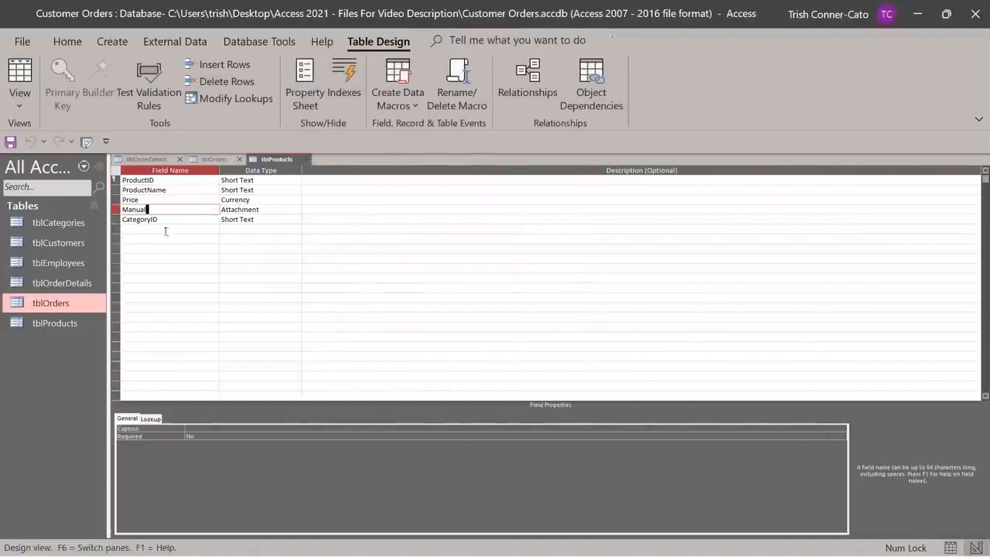
left_click(190, 430)
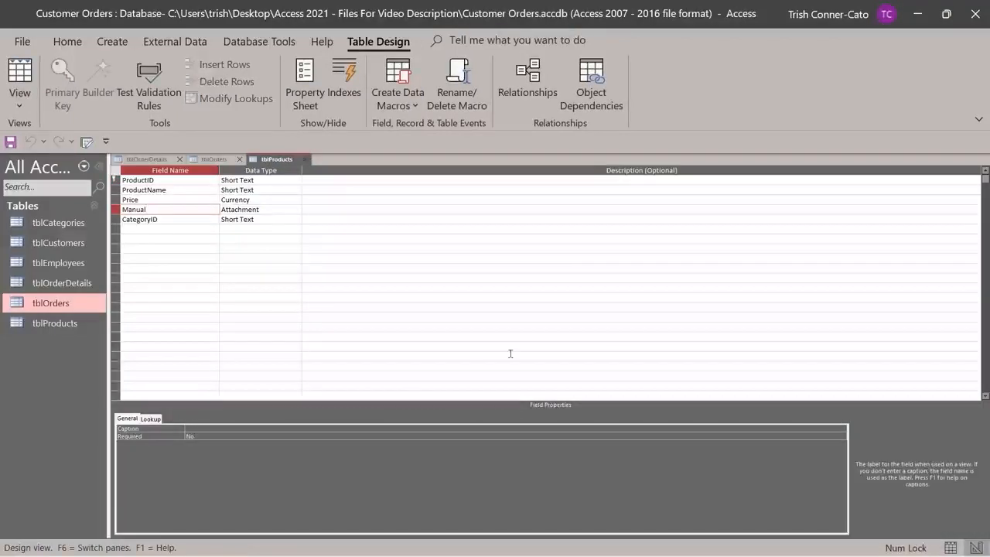
type("Manual")
key("Tab")
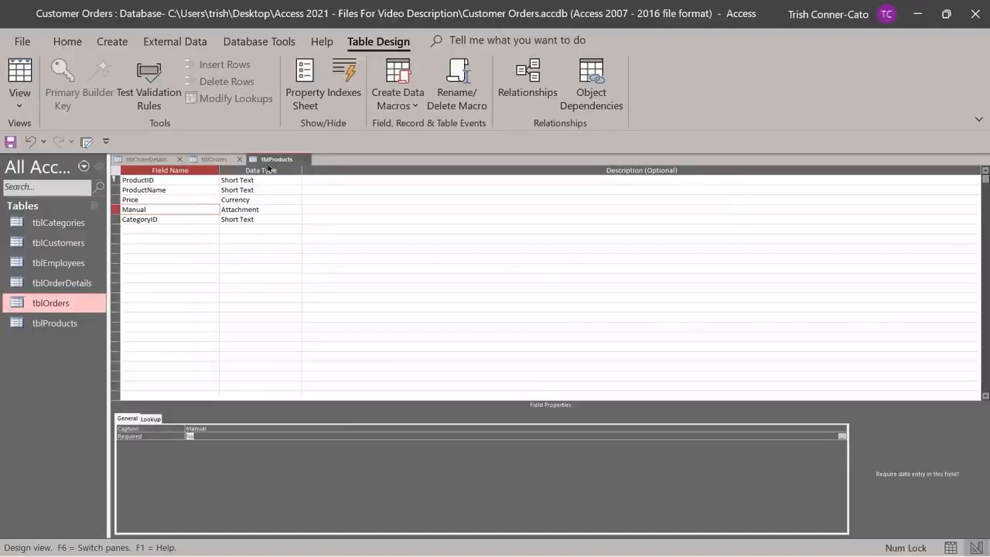
Save the tblProducts design and return the table to Datasheet view.
right_click(268, 167)
left_click(299, 173)
right_click(268, 162)
left_click(331, 256)
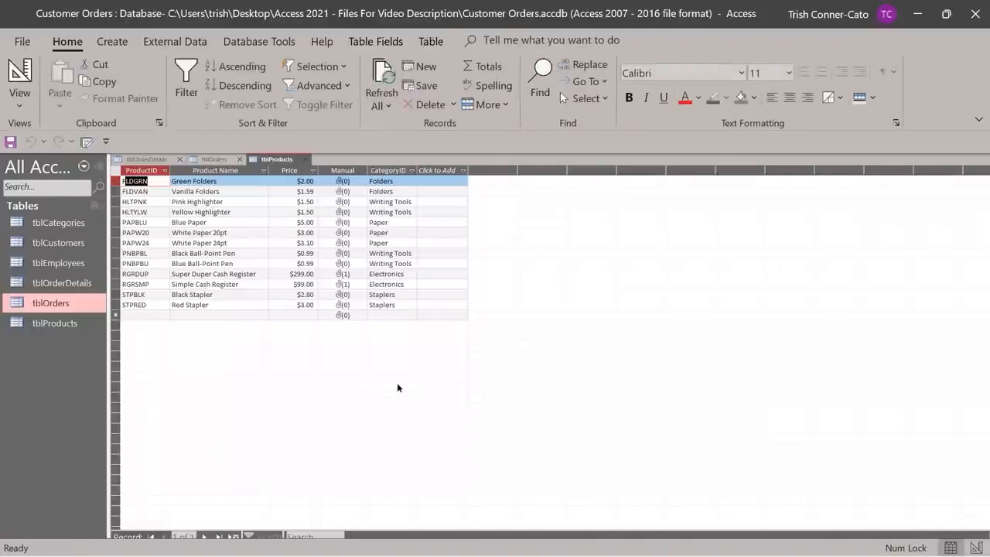
Close tblProducts and open tblOrders in Design view.
left_click(307, 159)
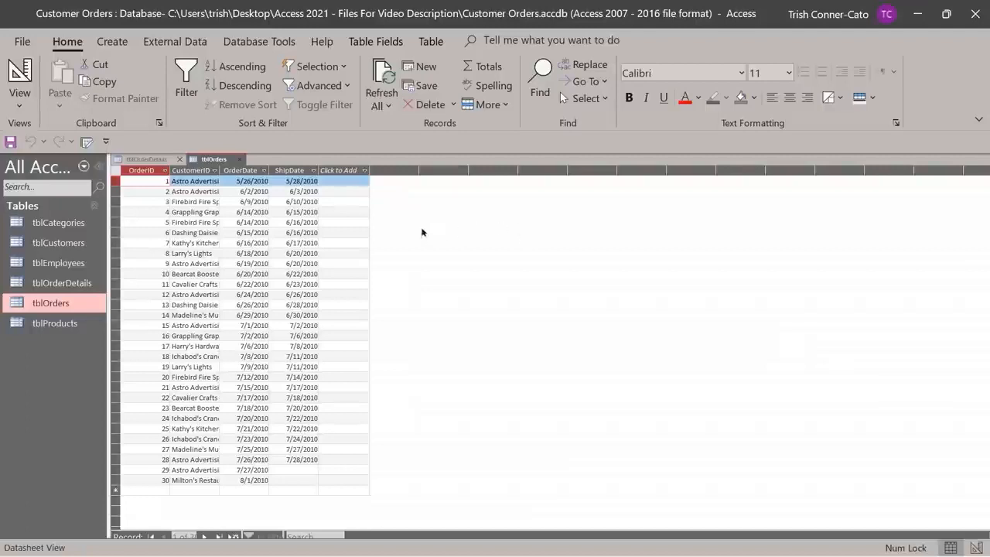
right_click(208, 160)
left_click(263, 236)
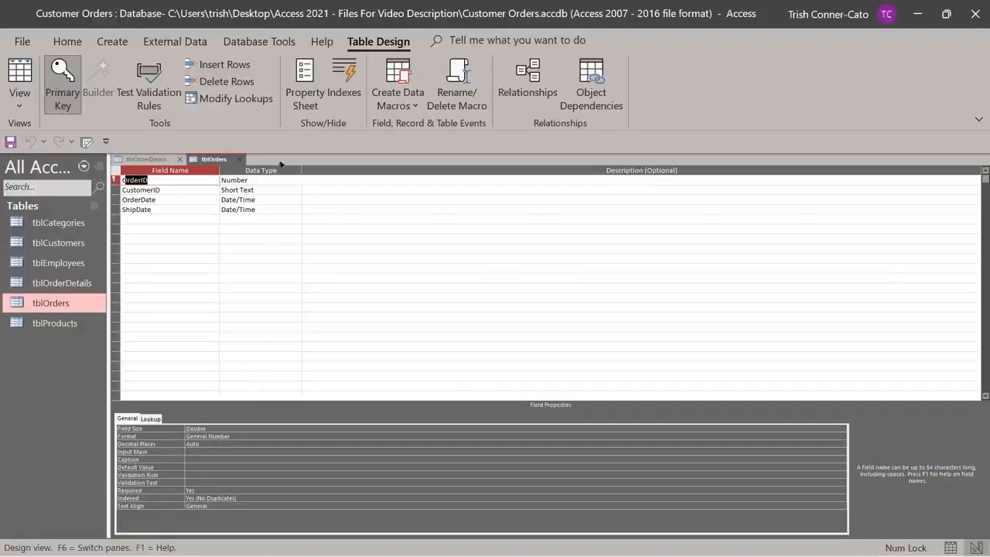
Try to change the data type of the OrderID field in tblOrders to AutoNumber.
left_click(261, 180)
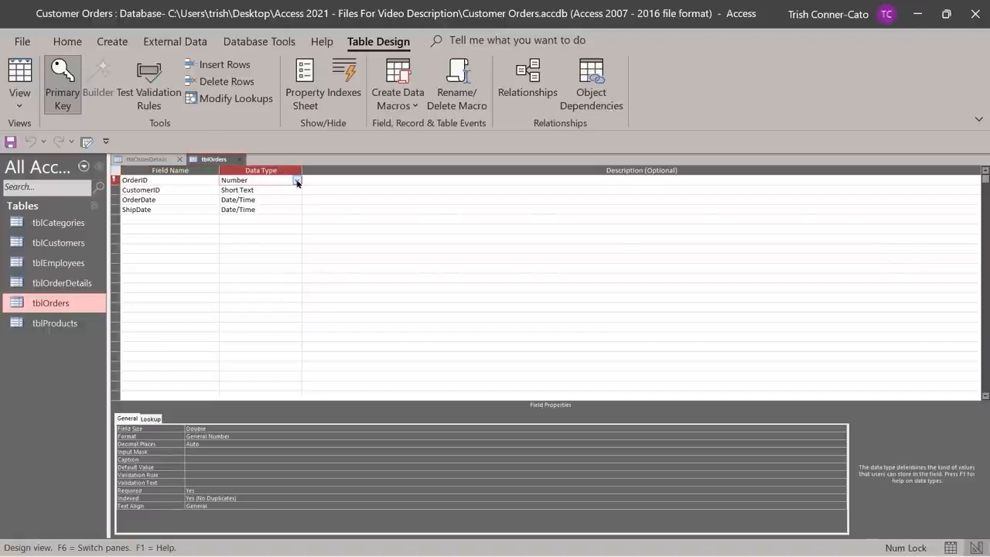
left_click(297, 181)
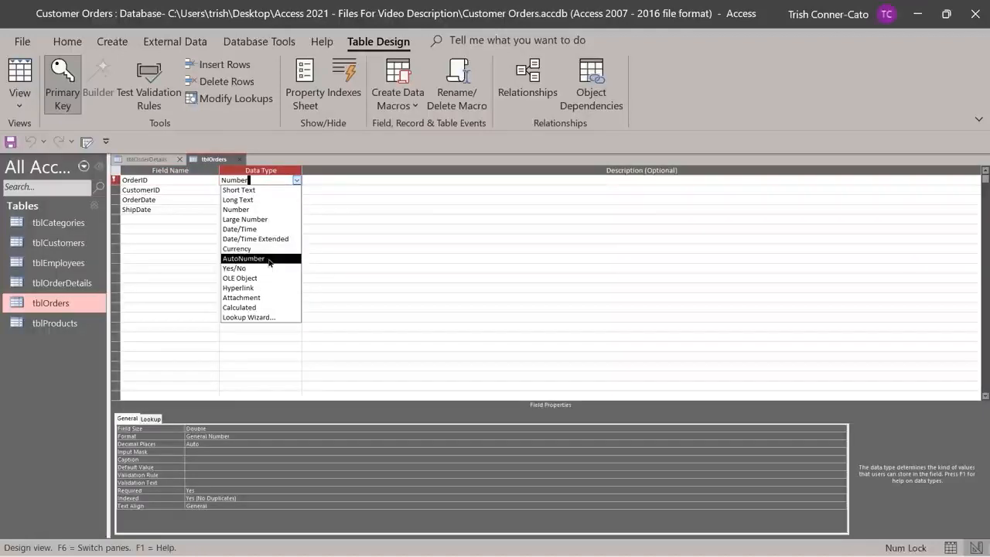
left_click(246, 258)
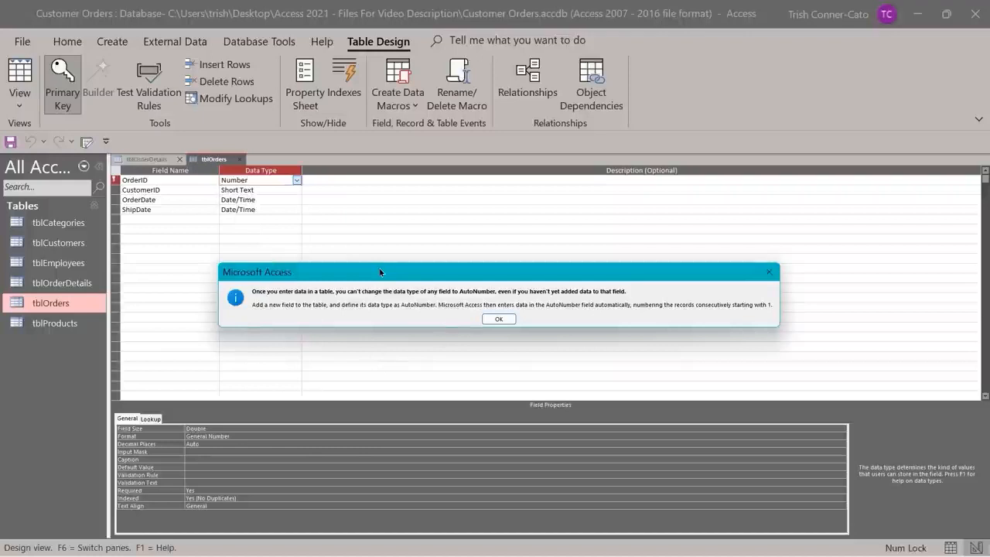
left_click(507, 320)
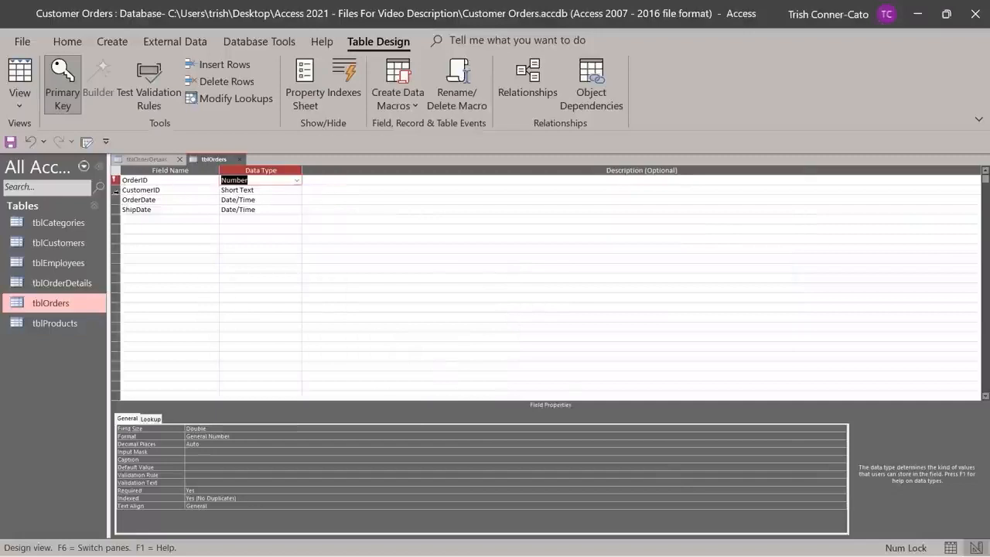
Insert a new field named ID with the AutoNumber data type above CustomerID.
left_click(114, 191)
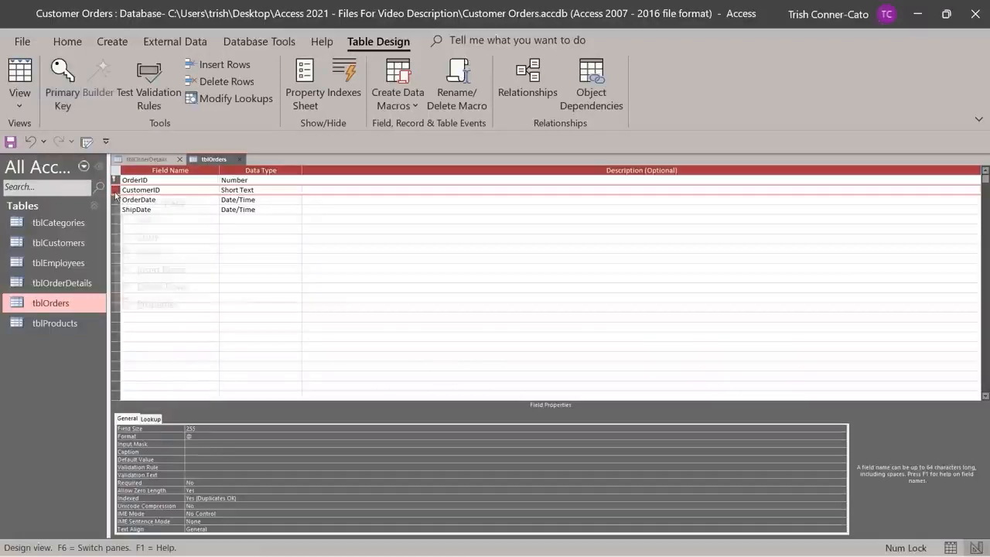
right_click(115, 193)
left_click(162, 269)
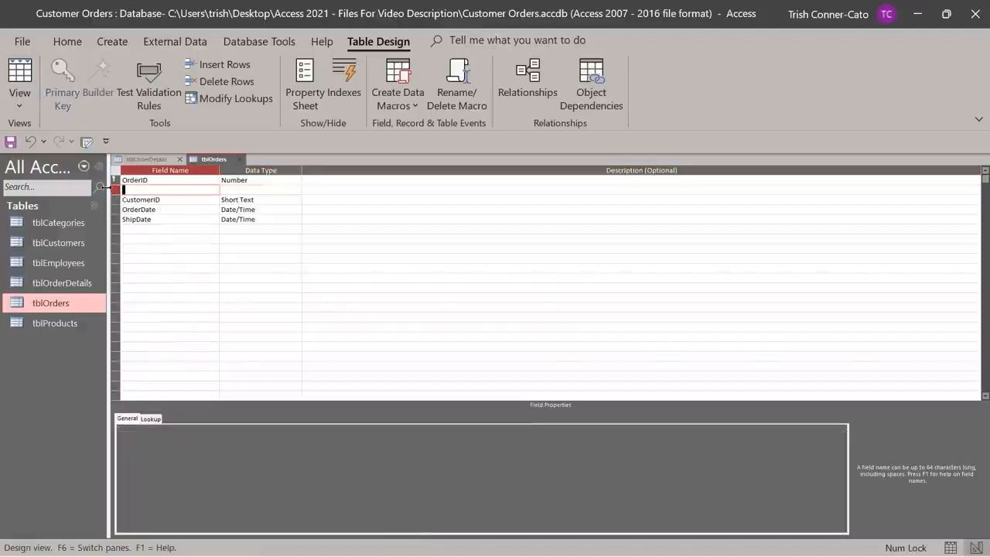
type("ID")
key("Tab")
type("AutoNumber")
key("Tab")
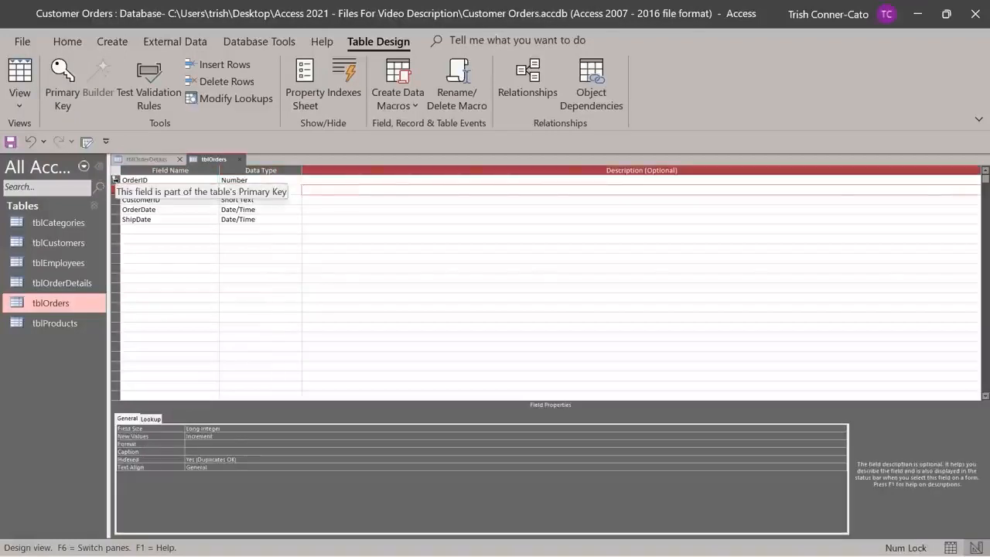
Remove the primary key from the OrderID field and make the ID field the primary key.
left_click(116, 181)
right_click(116, 182)
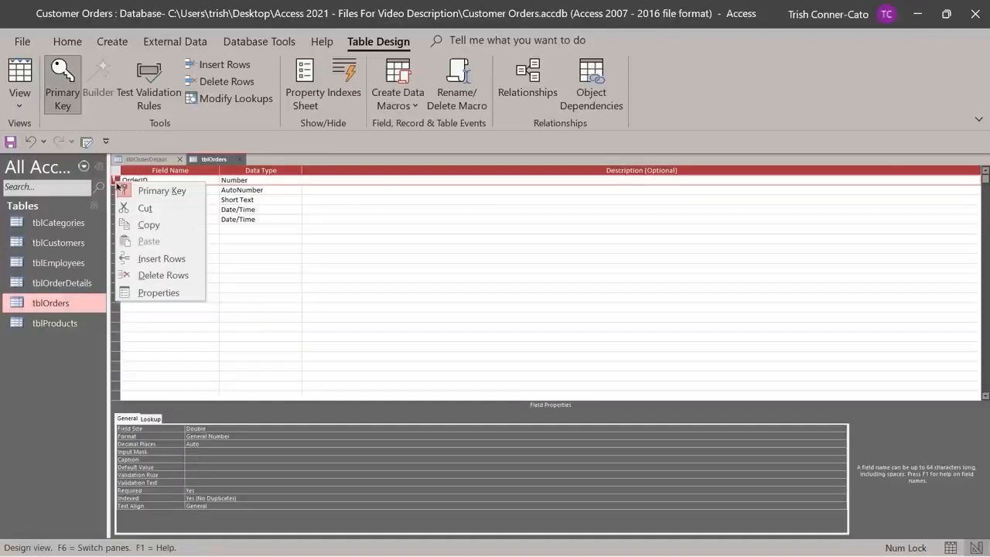
left_click(130, 192)
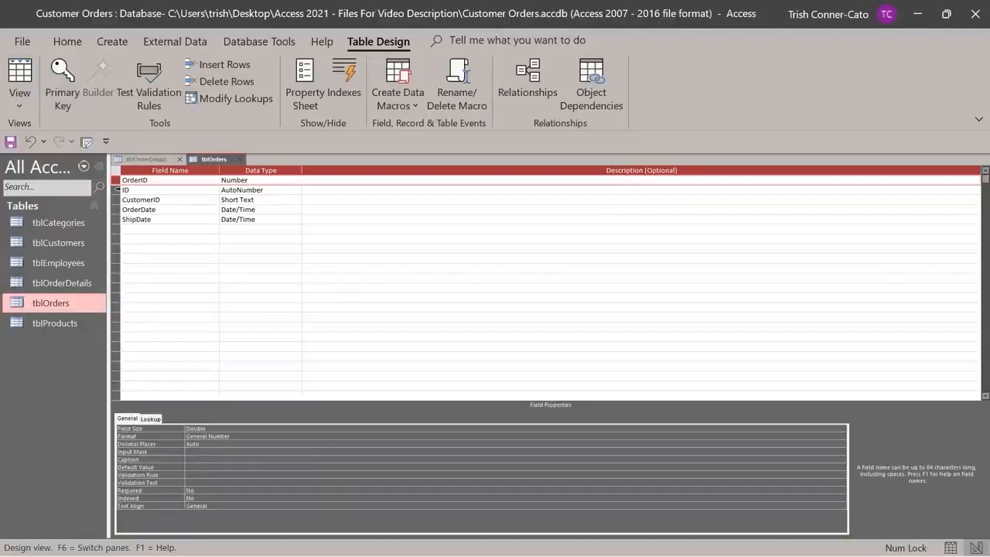
right_click(117, 189)
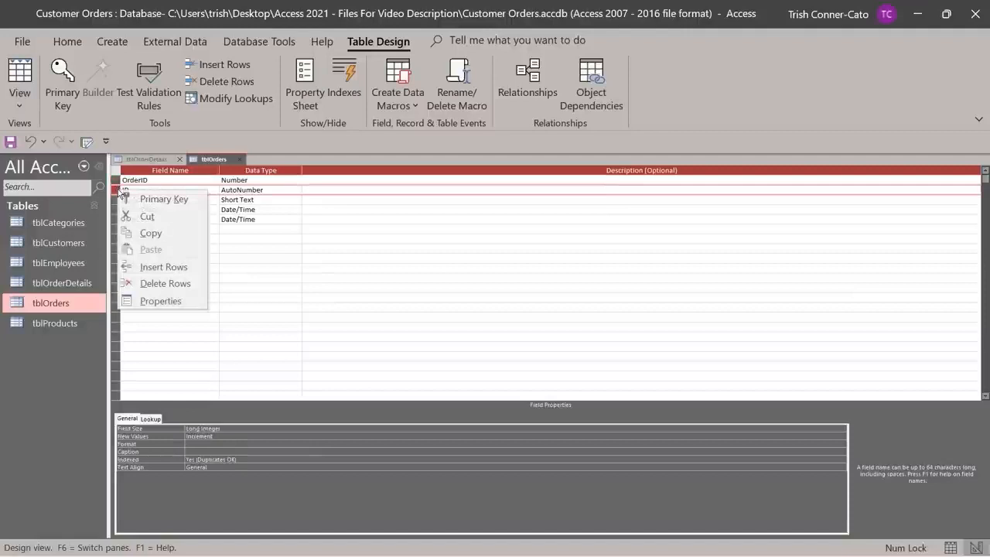
left_click(144, 200)
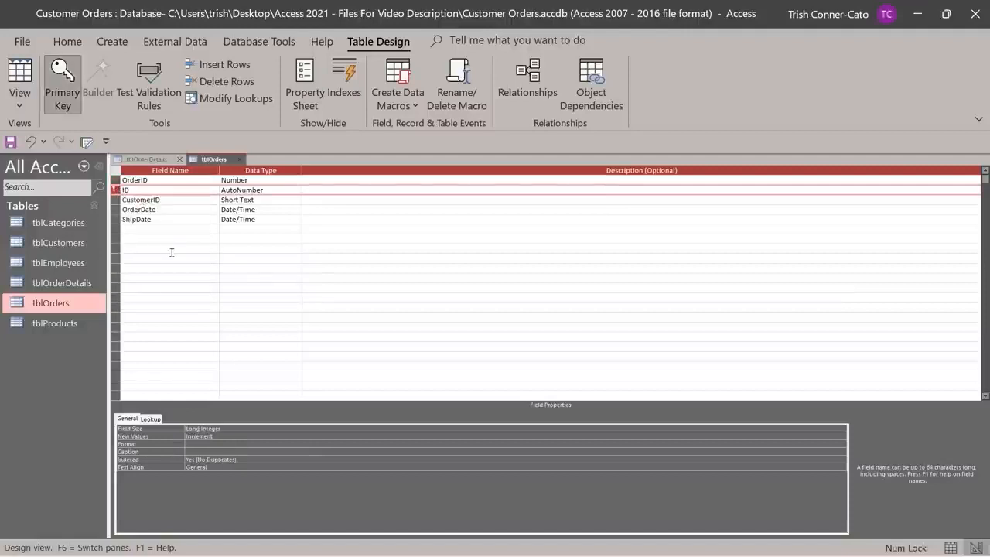
Permanently delete the Number-type OrderID field and rename the ID field as OrderID.
right_click(114, 180)
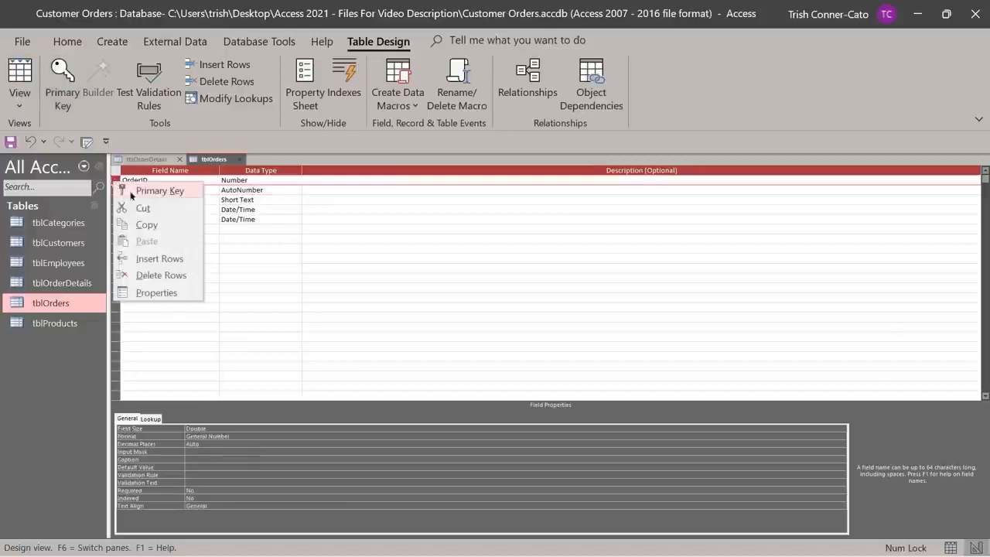
left_click(176, 277)
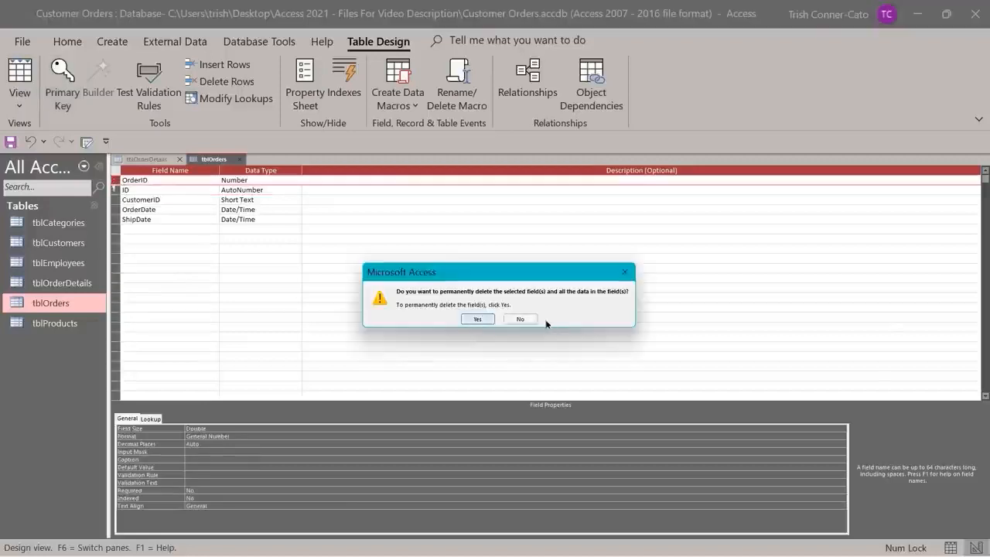
left_click(479, 318)
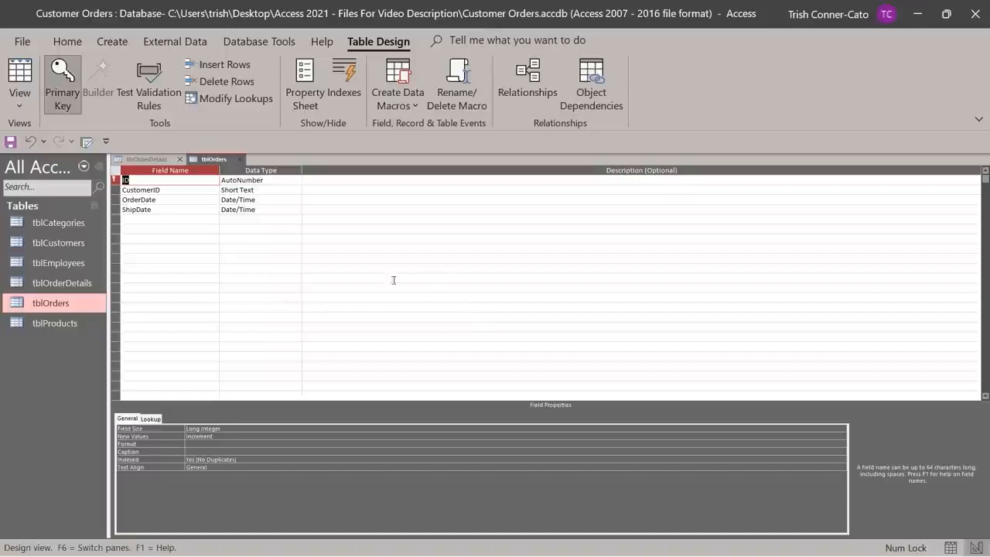
left_click(123, 180)
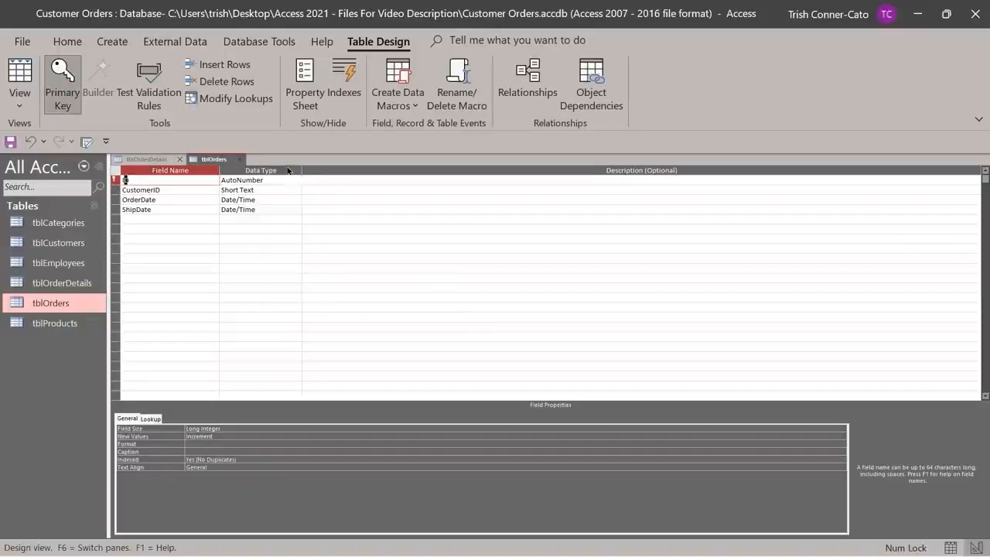
type("OrderID")
Save the tblOrders design and switch the table to Datasheet view.
right_click(213, 162)
left_click(234, 176)
right_click(209, 159)
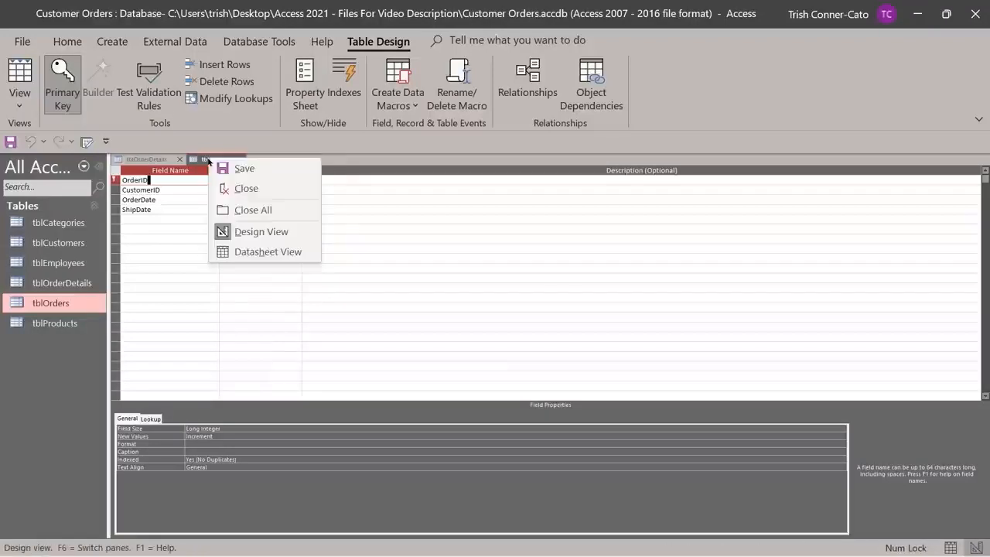
left_click(259, 252)
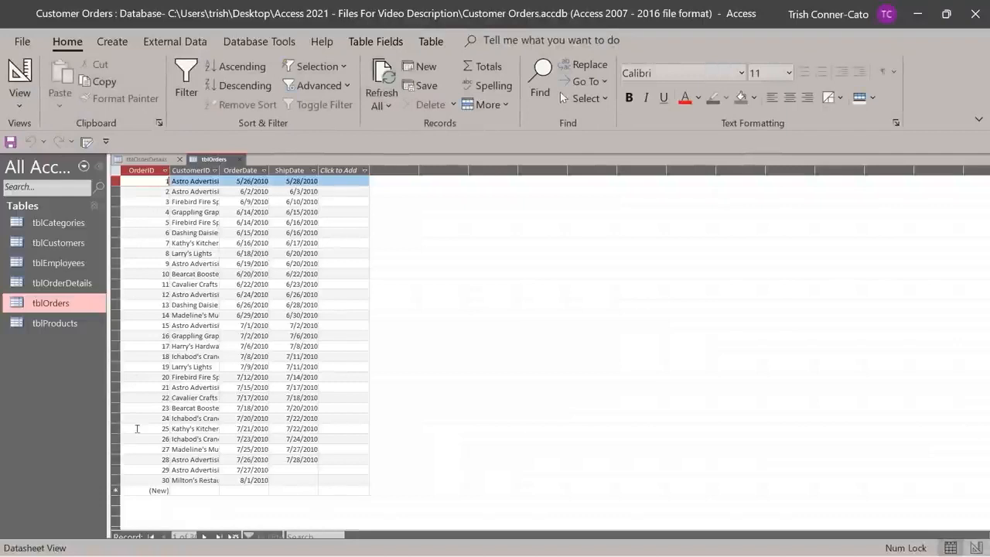
Open tblOrders in Design view and set the OrderDate field's caption to Order Date.
right_click(215, 160)
left_click(266, 232)
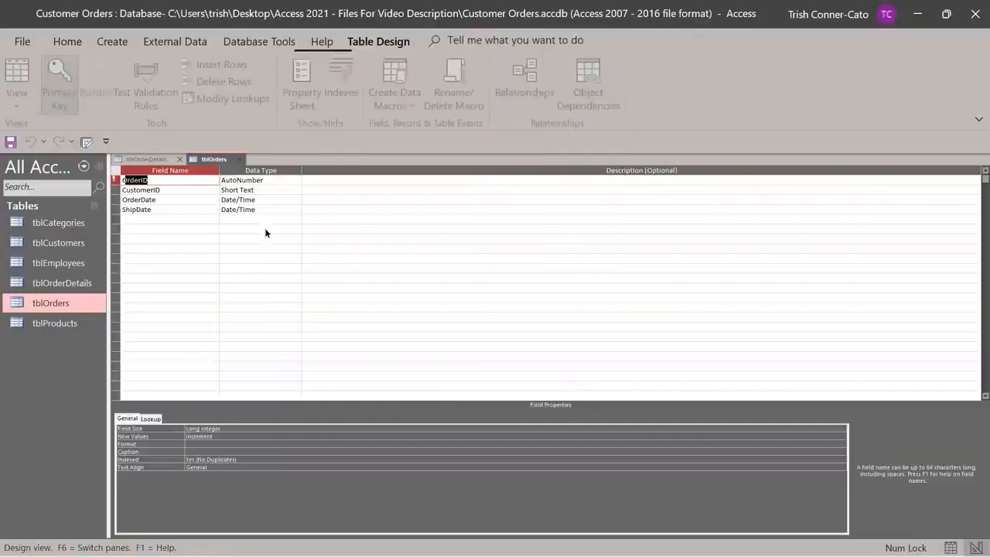
left_click(140, 199)
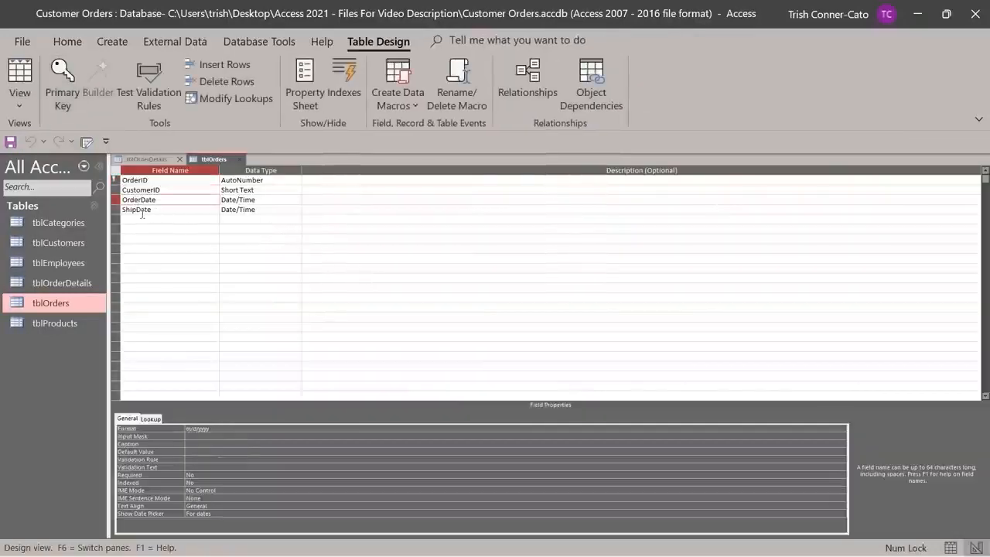
left_click(208, 447)
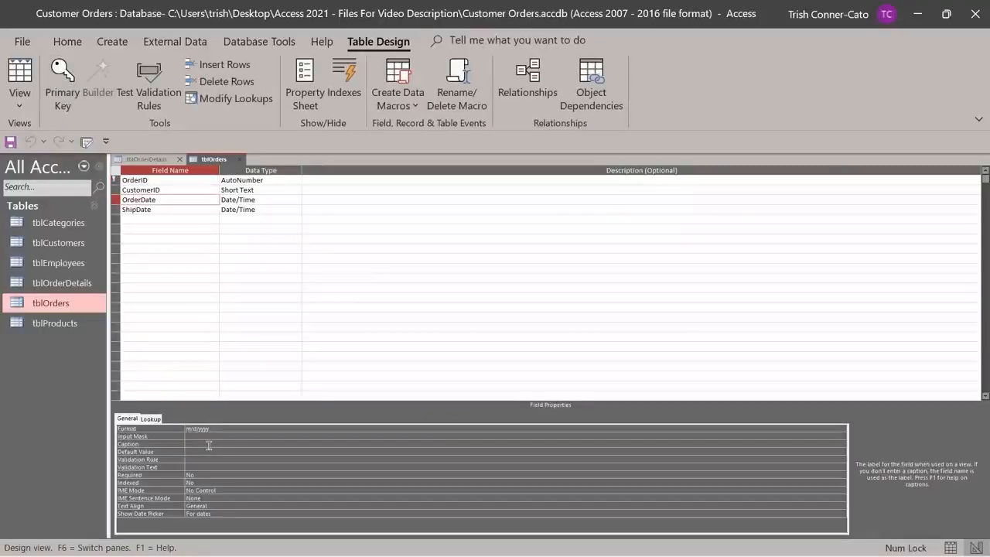
type("Order Date")
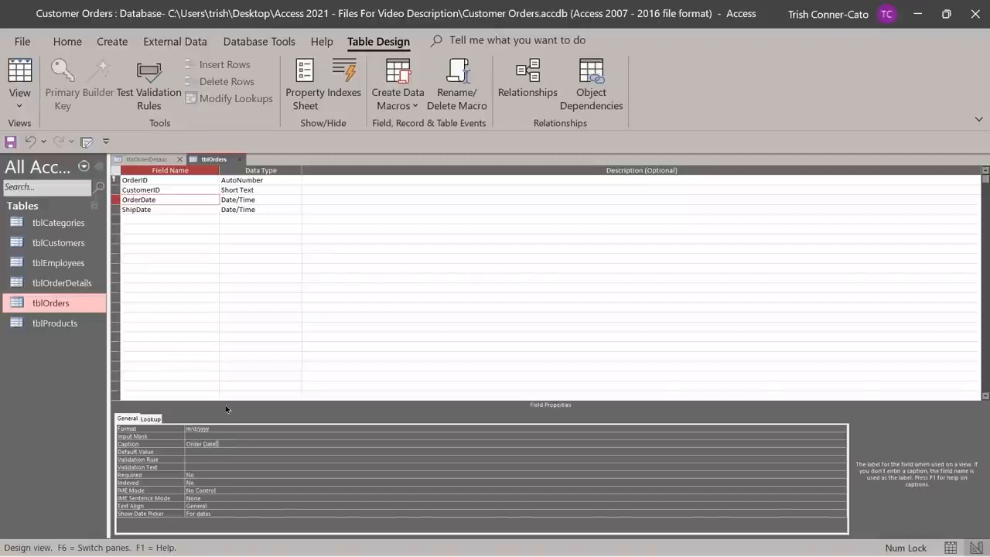
key("Return")
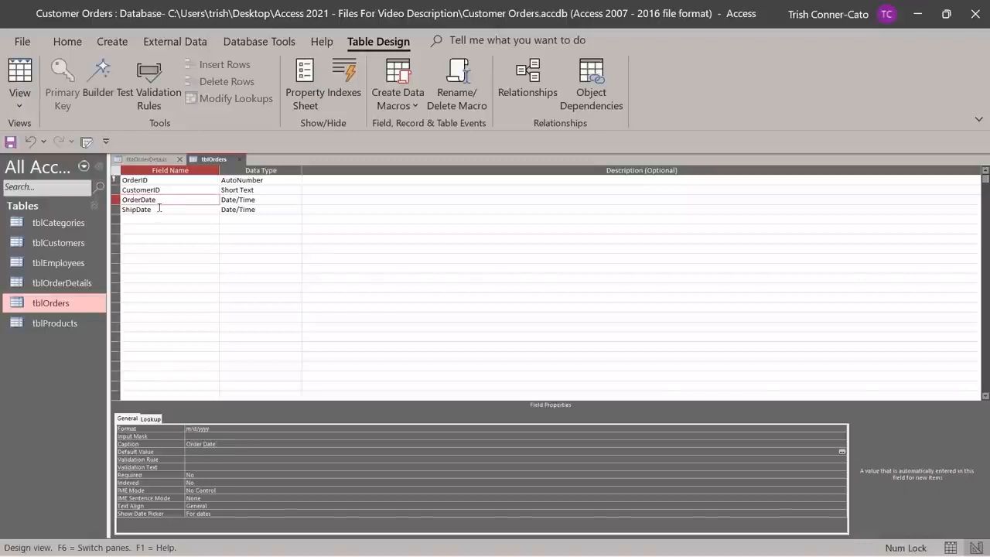
Set the ShipDate field's caption to Ship Date.
left_click(162, 208)
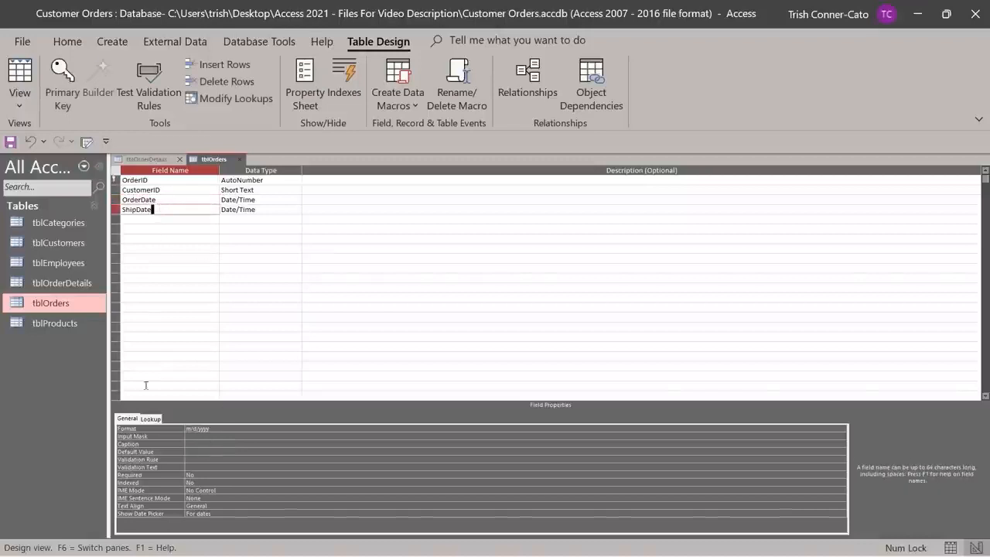
left_click(195, 444)
type("Ship Date")
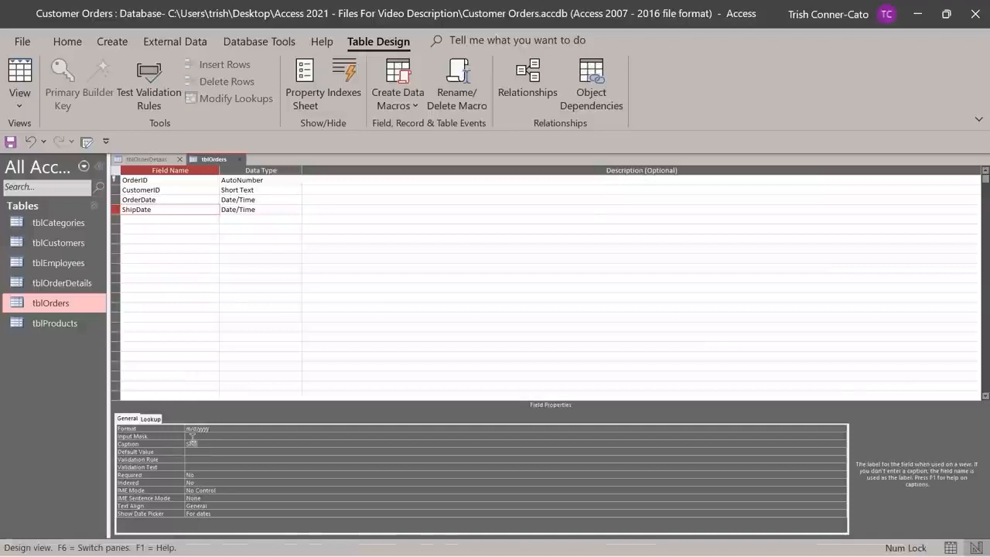
key("Return")
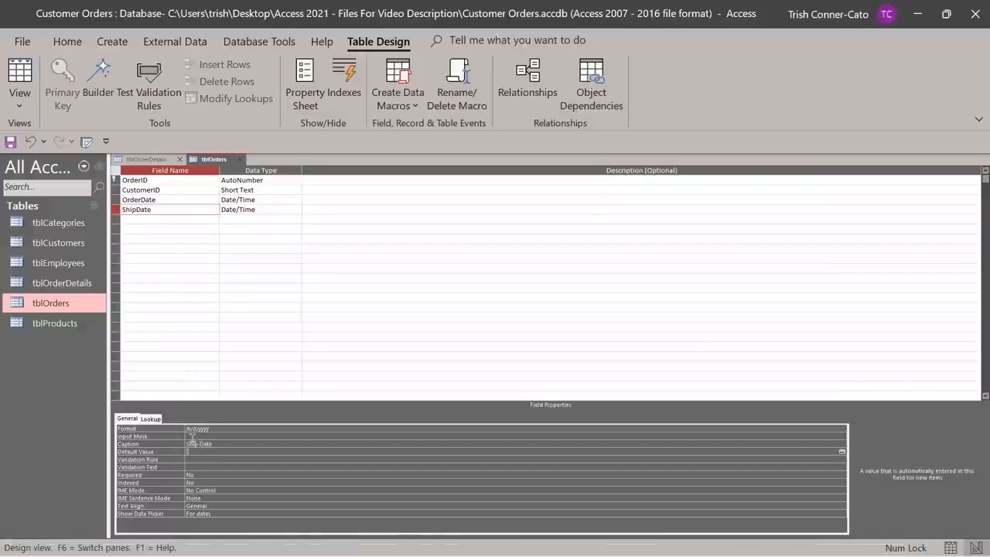
Save the tblOrders design, check its column captions in Datasheet view, and close the table.
right_click(206, 161)
left_click(238, 173)
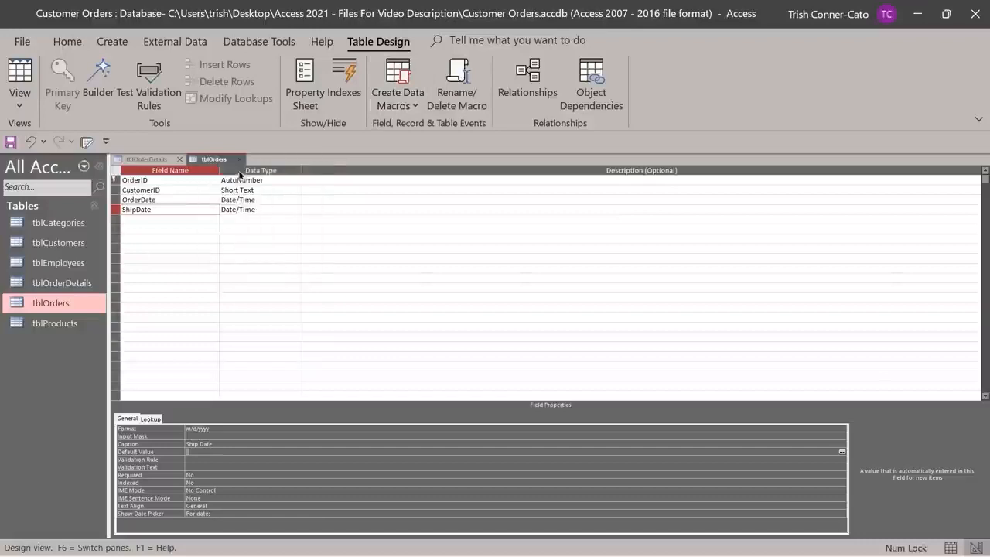
right_click(212, 160)
left_click(254, 258)
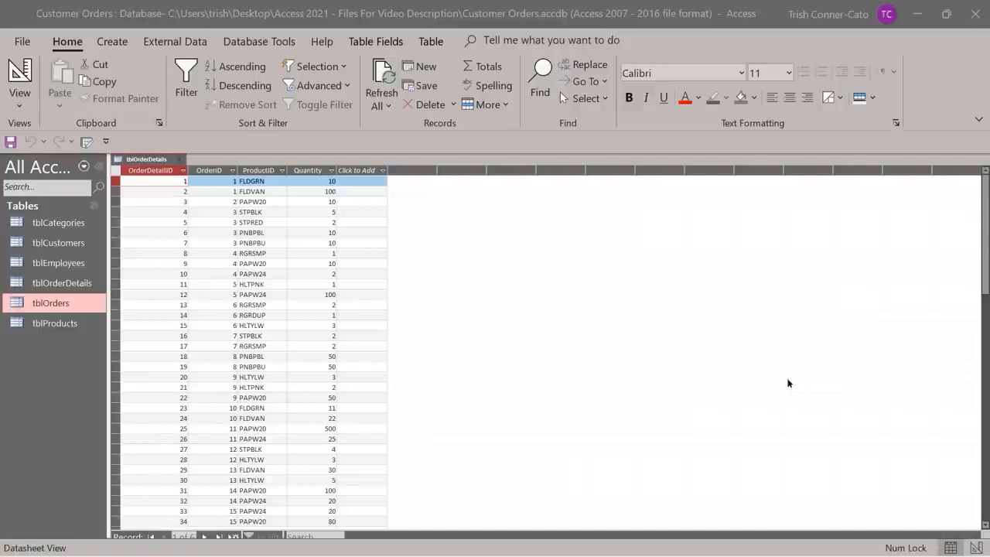
double_click(73, 310)
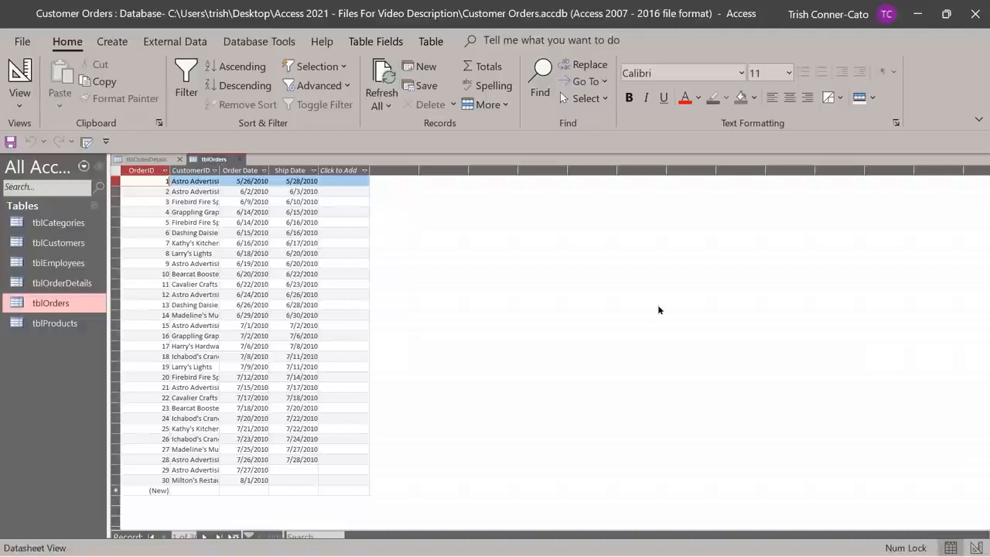
left_click(240, 159)
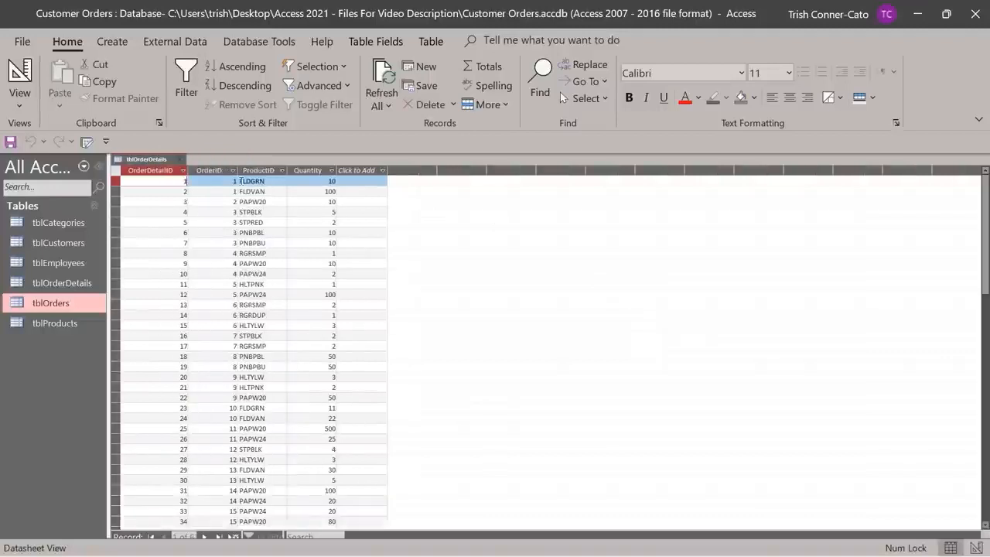
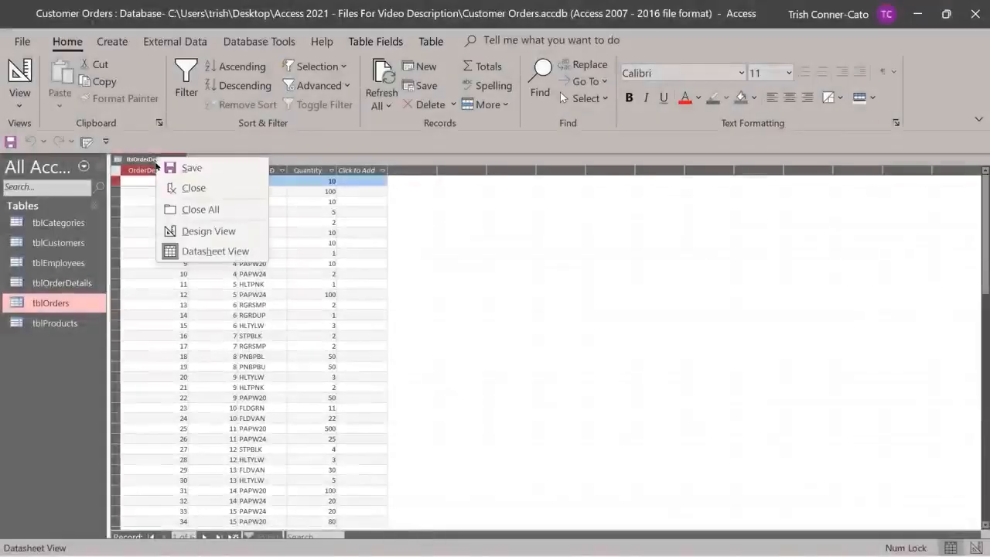
Open tblOrderDetails in Design view and insert a field named ID with the AutoNumber data type above OrderID.
left_click(200, 236)
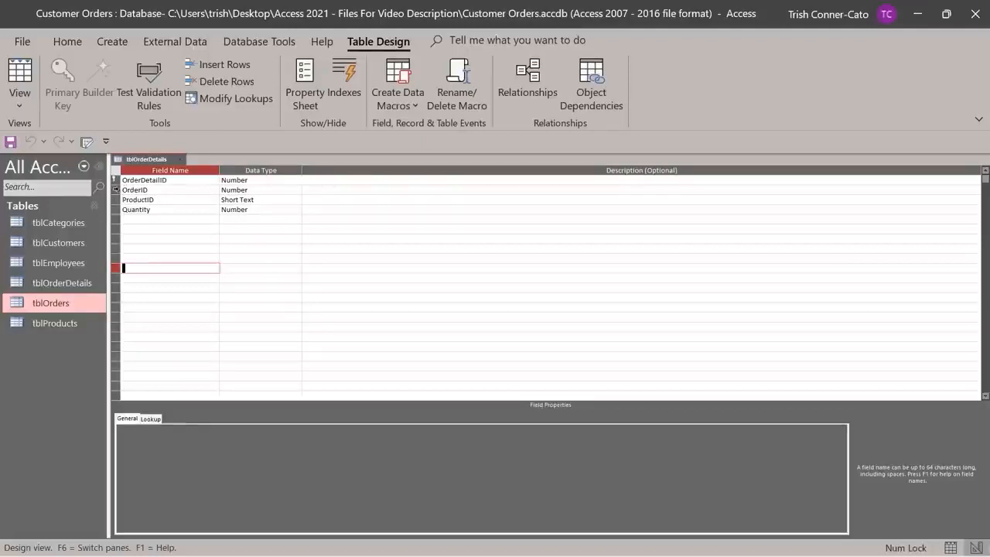
left_click(115, 190)
right_click(114, 191)
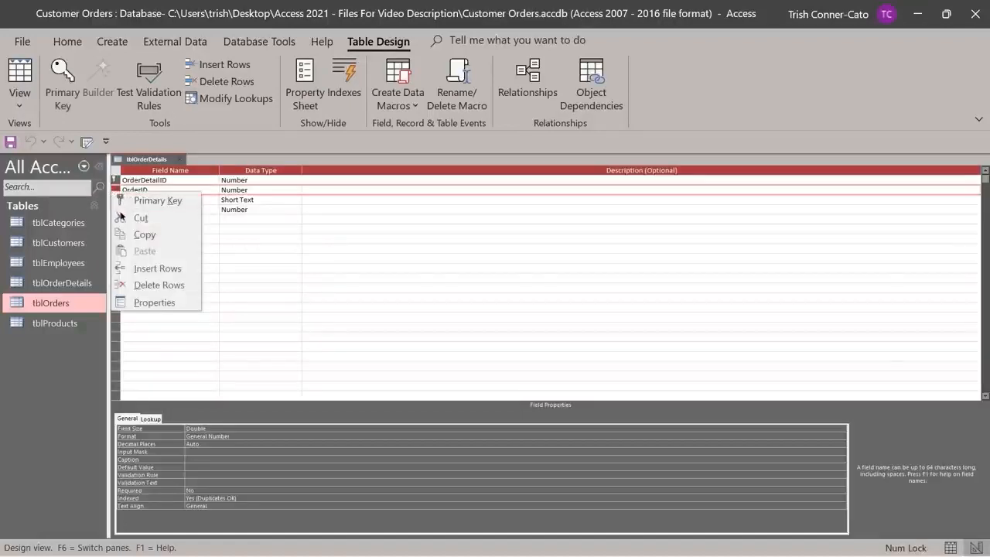
left_click(147, 268)
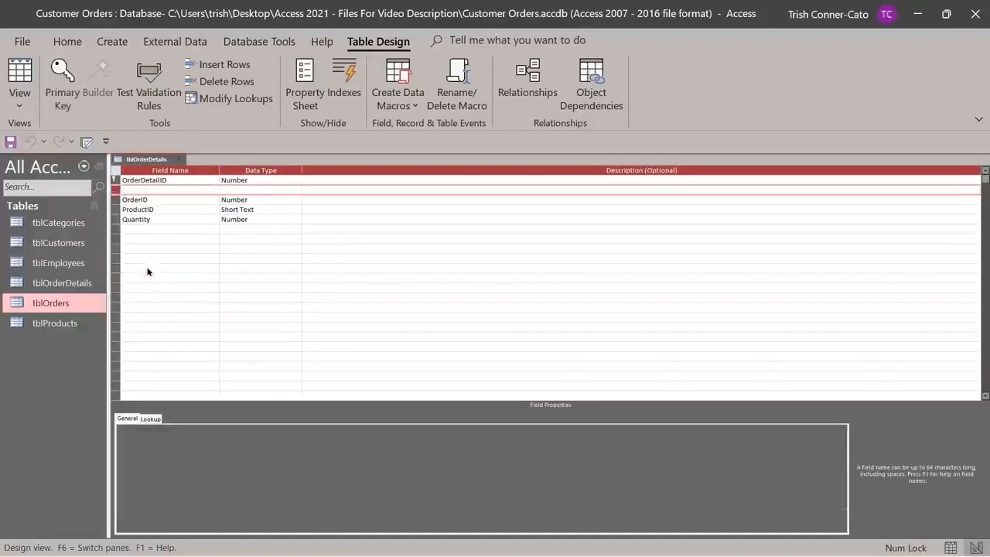
left_click(124, 190)
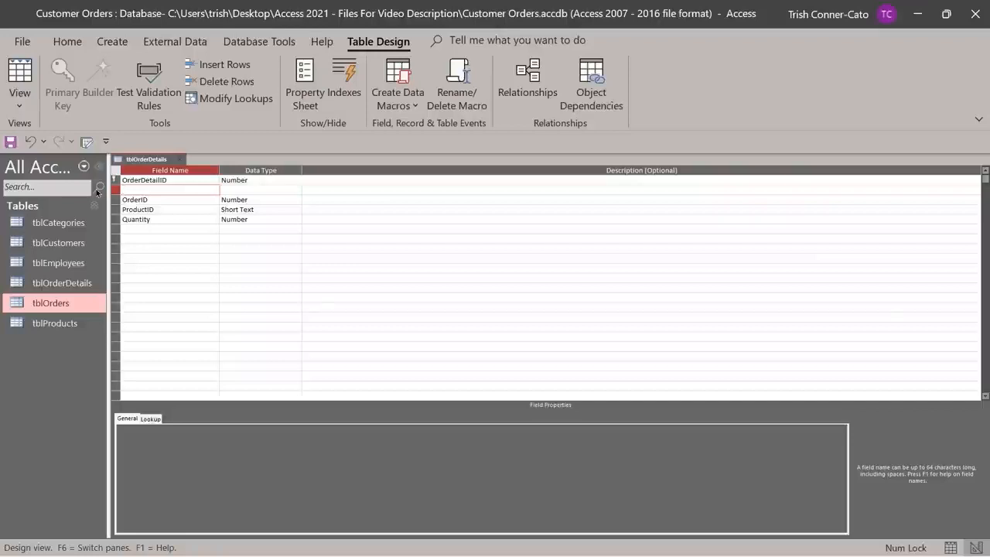
type("ID")
key("Tab")
type("a")
key("Tab")
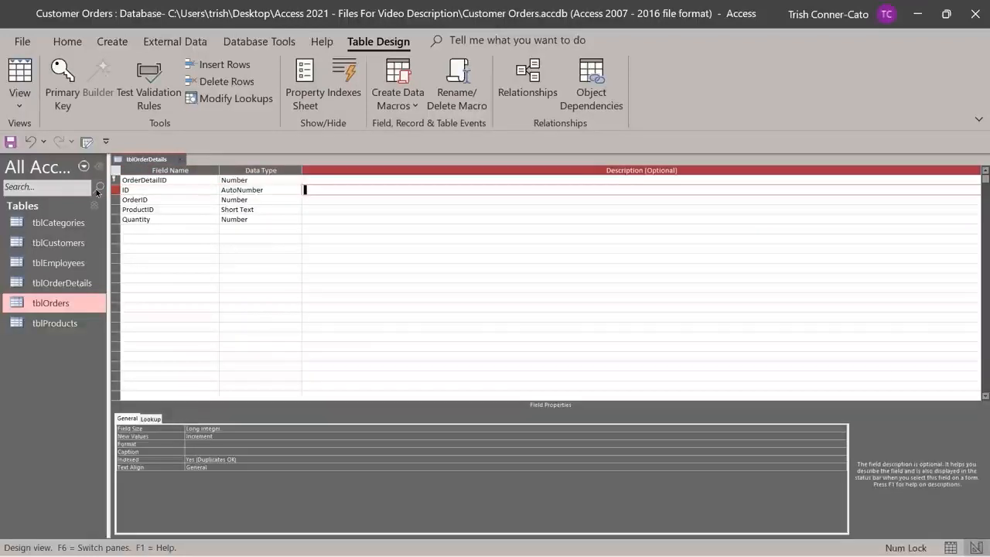
Save the tblOrderDetails design and display the table in Datasheet view.
right_click(146, 161)
left_click(172, 173)
right_click(142, 161)
left_click(186, 253)
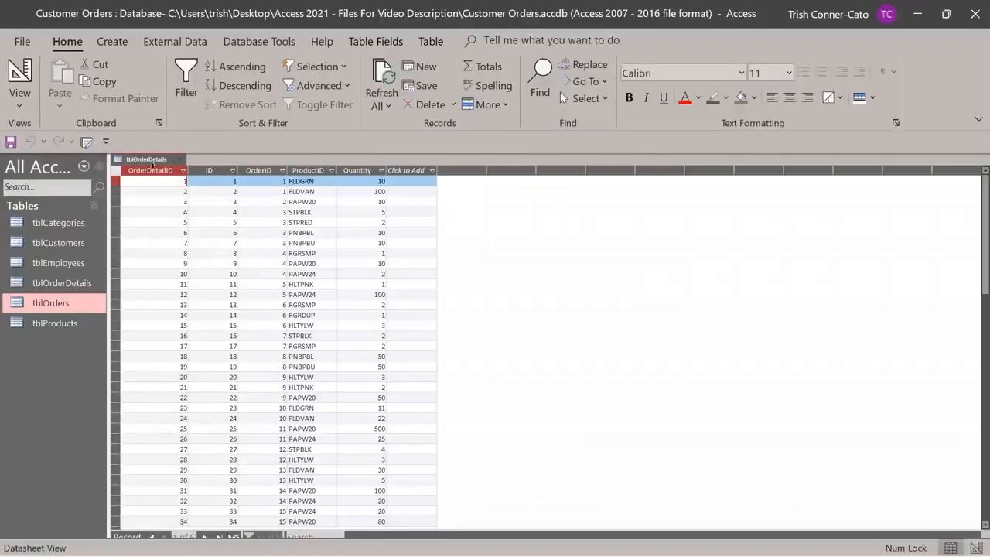
Return the tblOrderDetails table to Design view.
right_click(152, 166)
right_click(143, 160)
key("Escape")
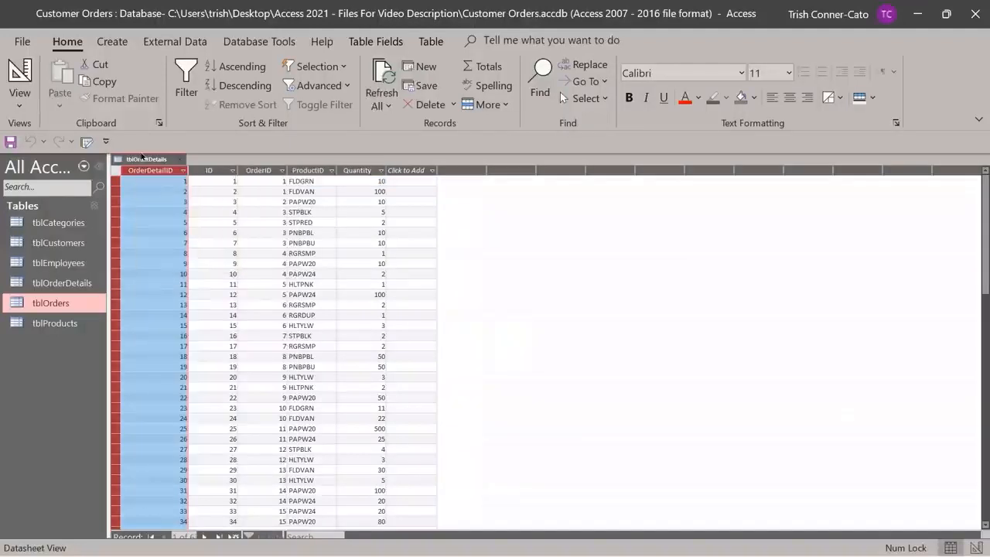
right_click(142, 157)
key("Escape")
right_click(137, 159)
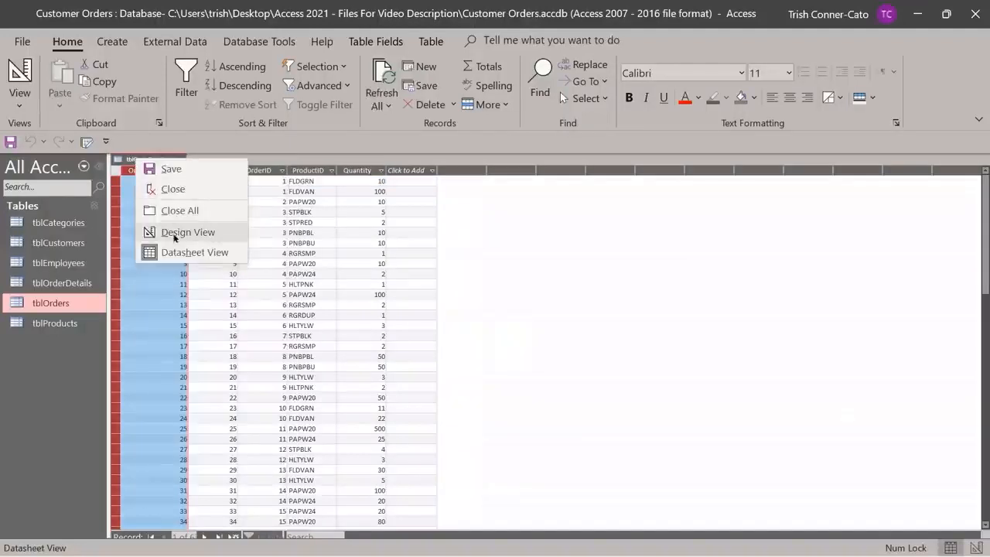
left_click(174, 234)
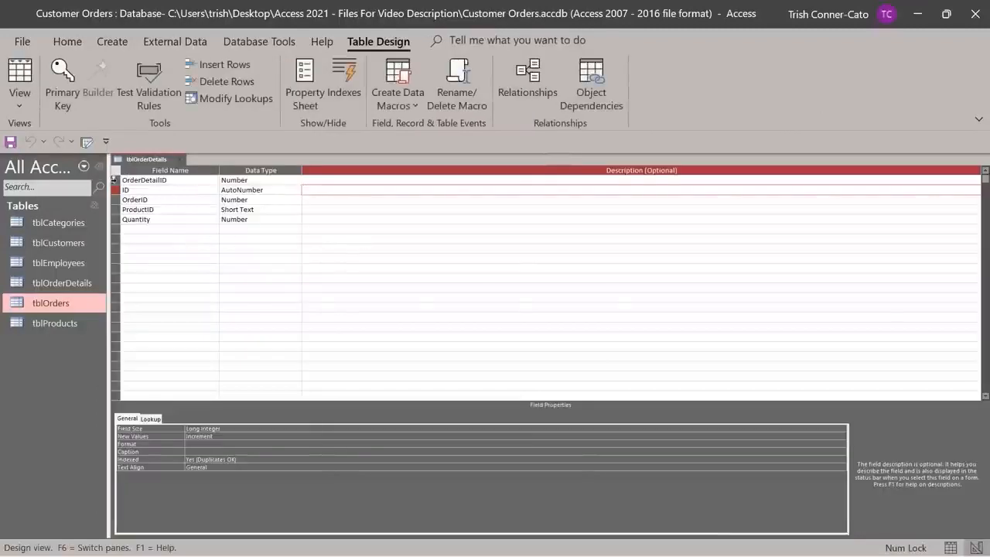
Remove the primary key from the Number-type OrderDetailID field and permanently delete that field.
right_click(115, 180)
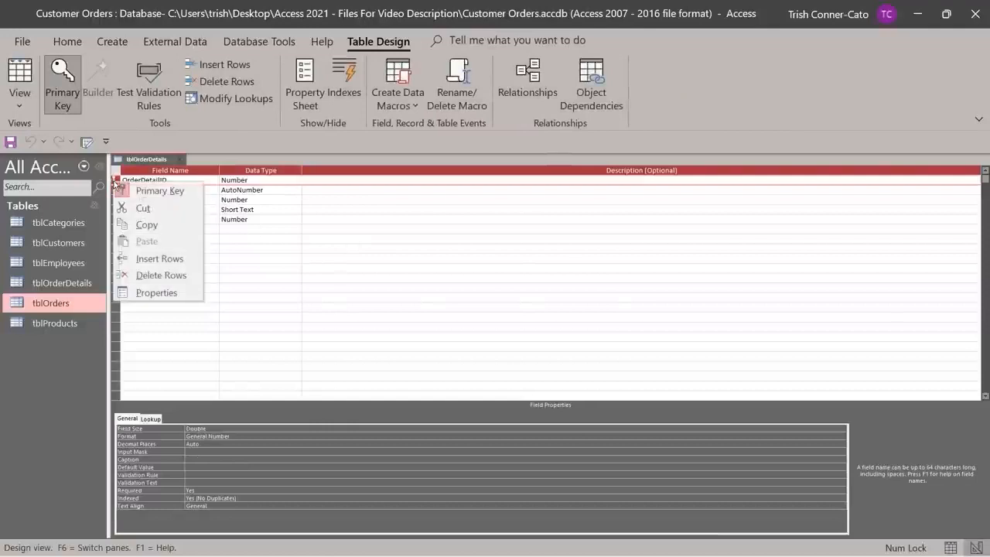
left_click(150, 191)
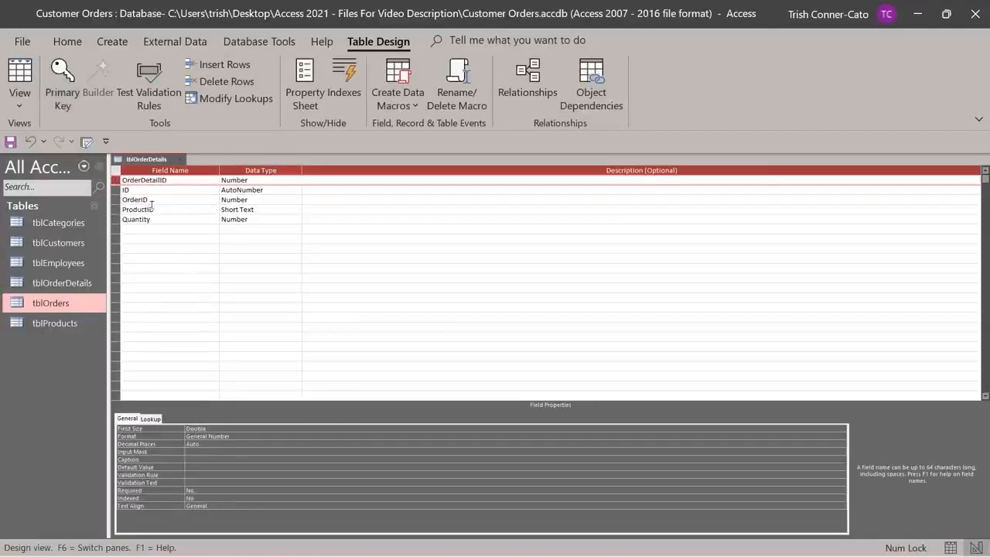
right_click(117, 180)
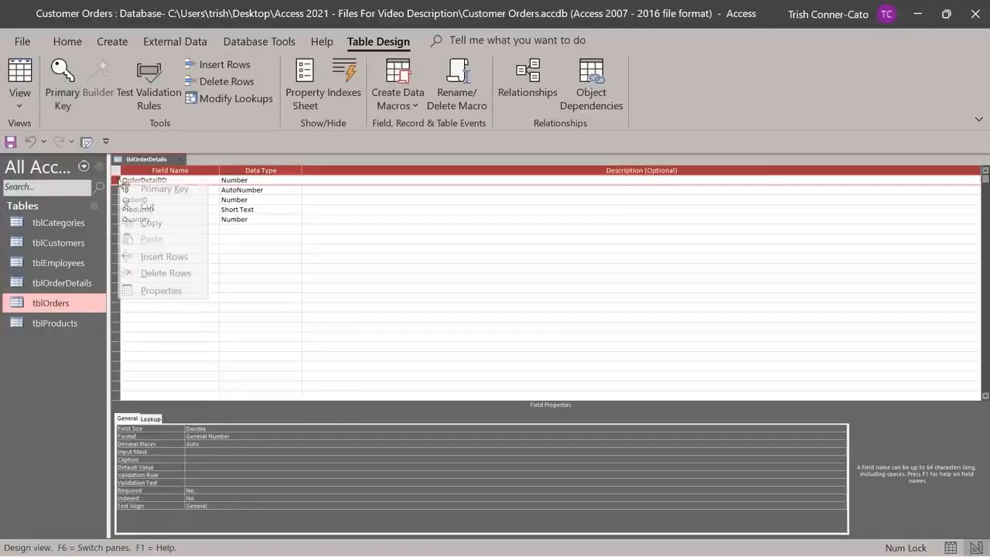
left_click(174, 273)
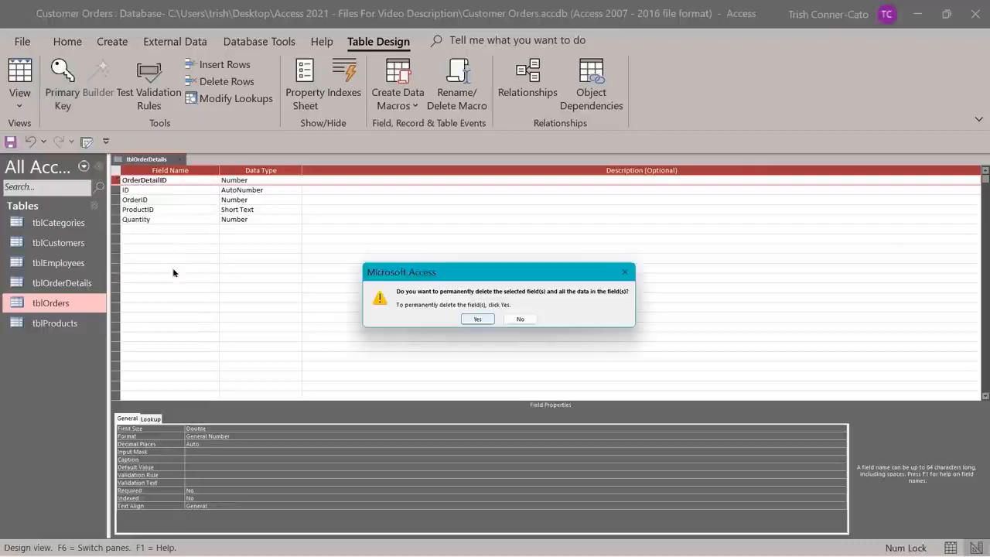
left_click(478, 319)
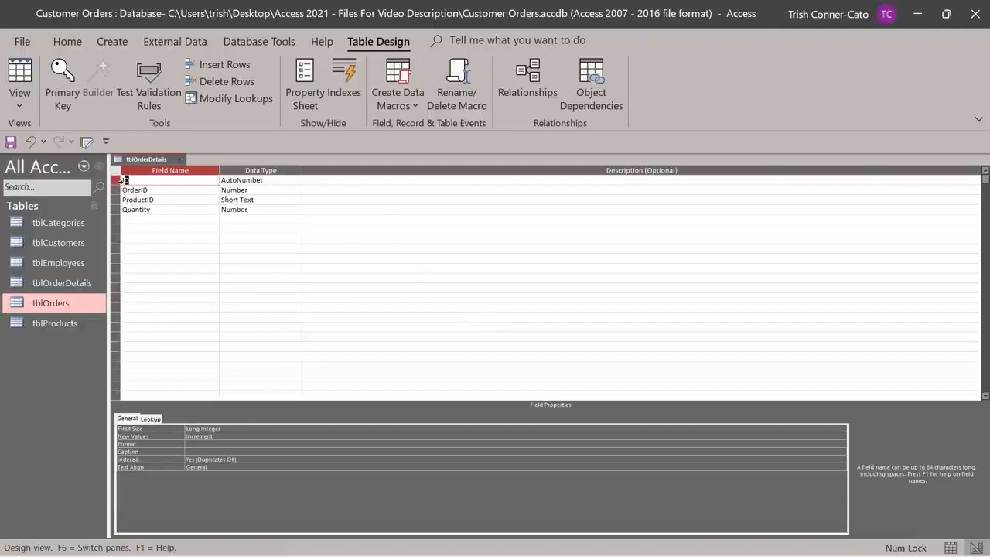
Rename the AutoNumber ID field as OrderDetailID and make it the primary key.
left_click(122, 186)
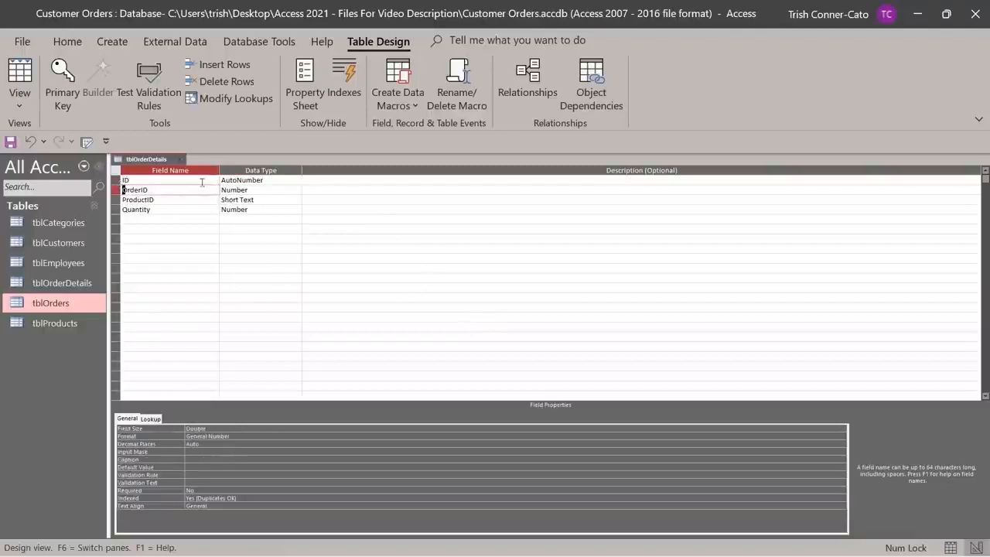
left_click(125, 180)
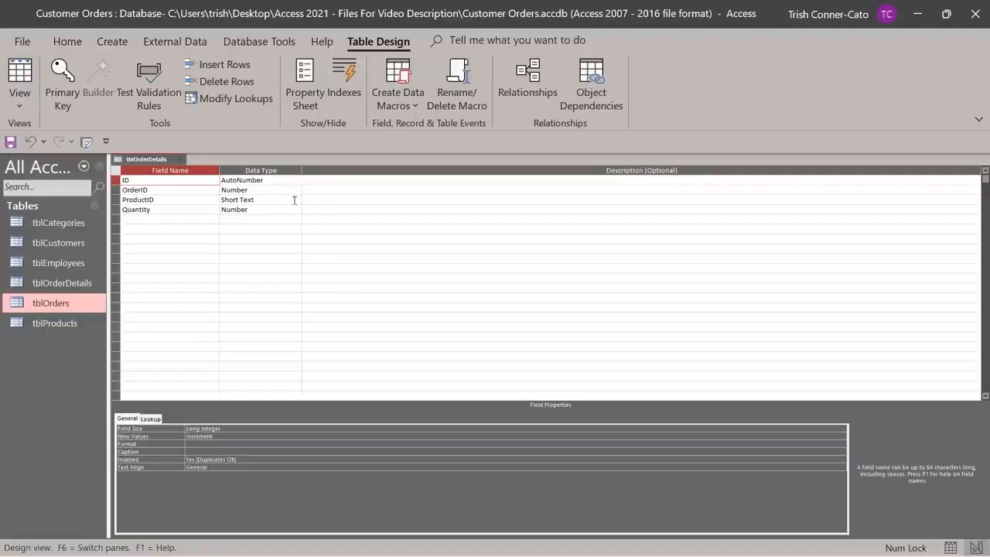
type("OrderDetail")
left_click(148, 247)
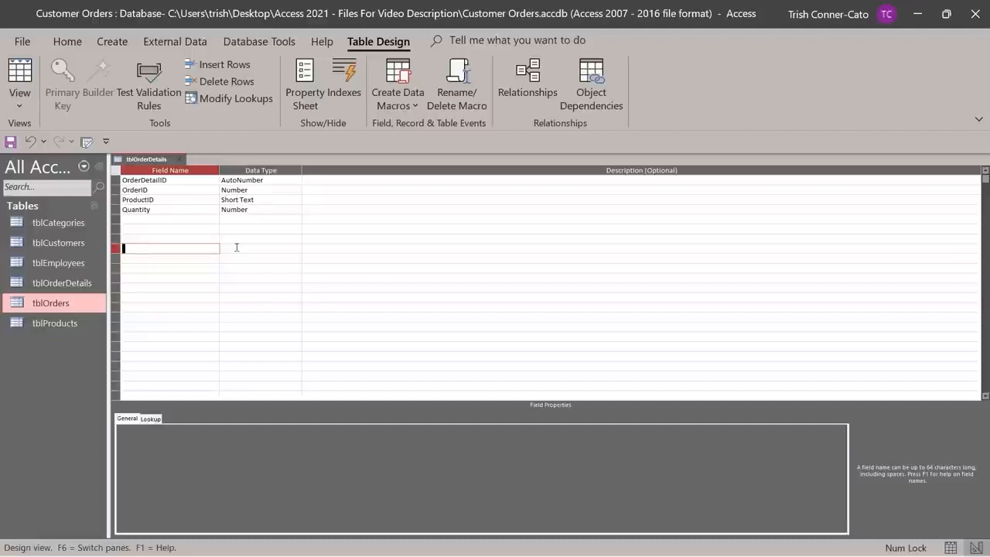
left_click(115, 181)
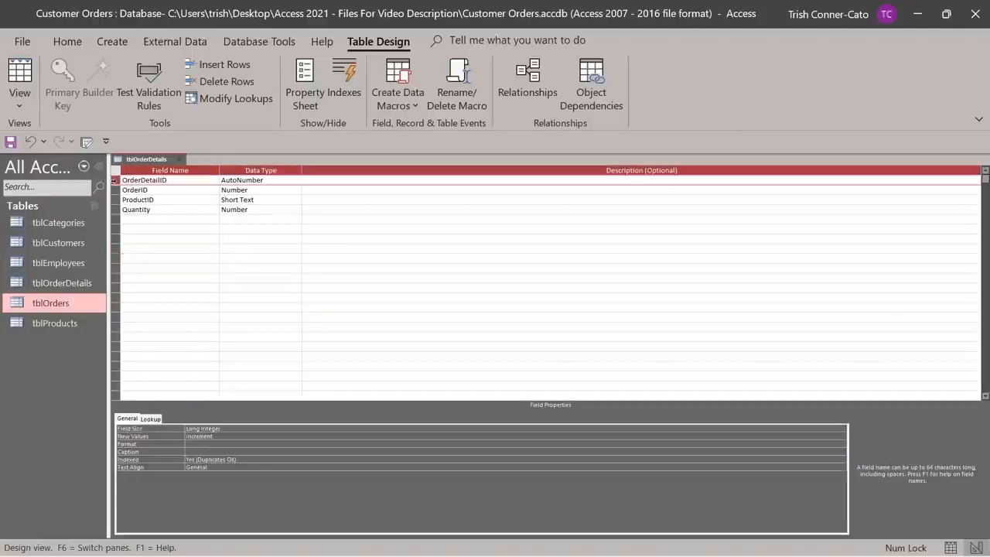
right_click(114, 180)
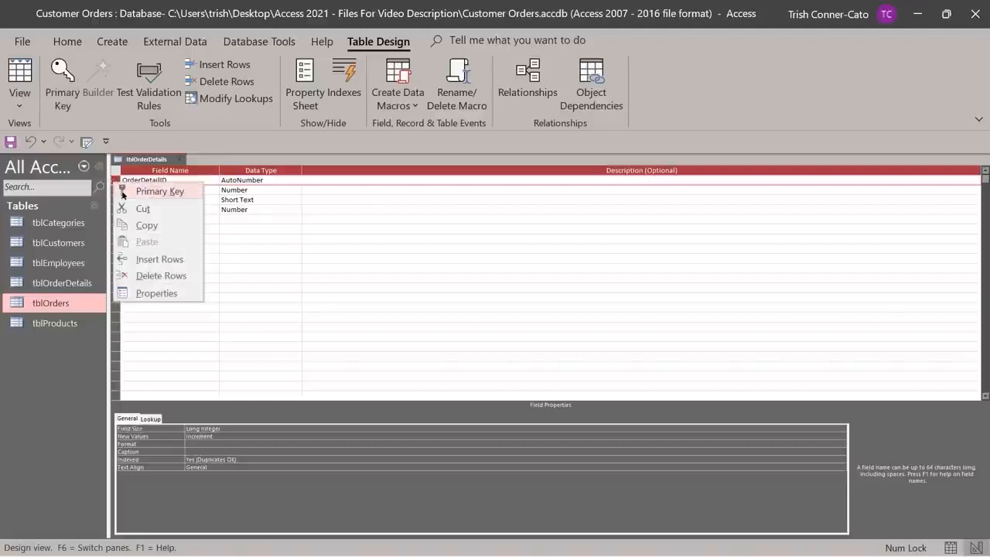
left_click(154, 191)
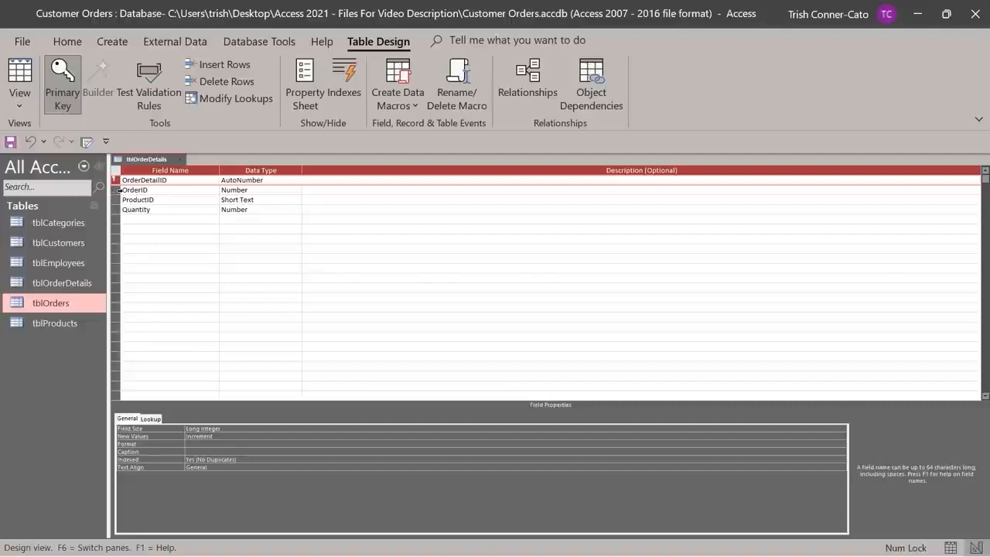
Assign the tblOrderDetails primary key to the OrderID field instead of OrderDetailID.
right_click(119, 189)
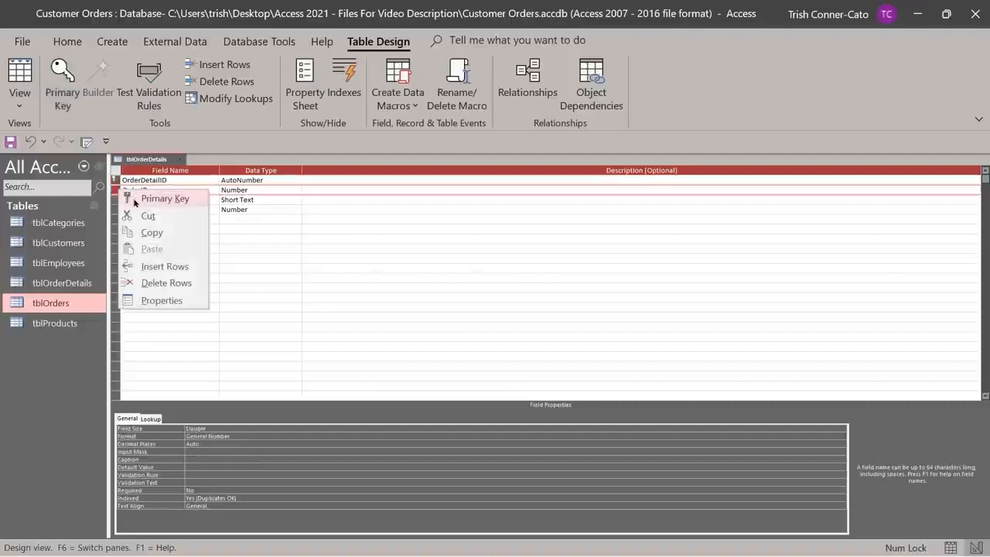
left_click(136, 201)
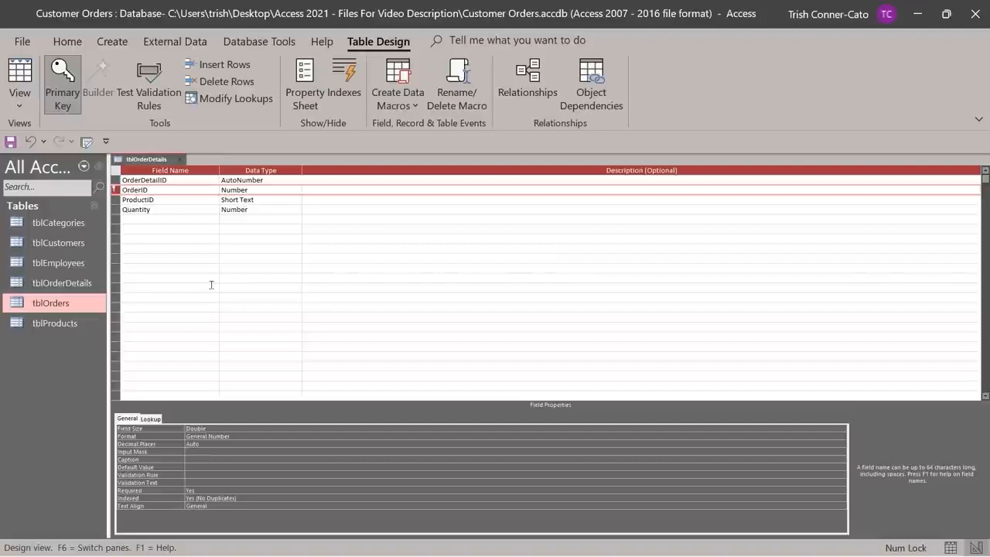
Replace the OrderID primary key in tblOrderDetails with a composite primary key on the OrderDetailID and OrderID fields.
right_click(116, 192)
left_click(139, 198)
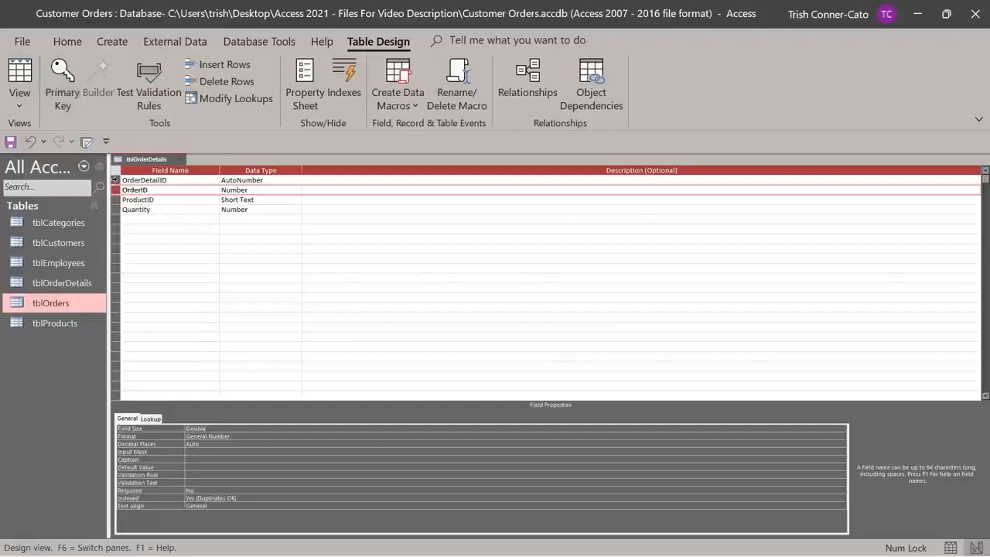
left_click(113, 180)
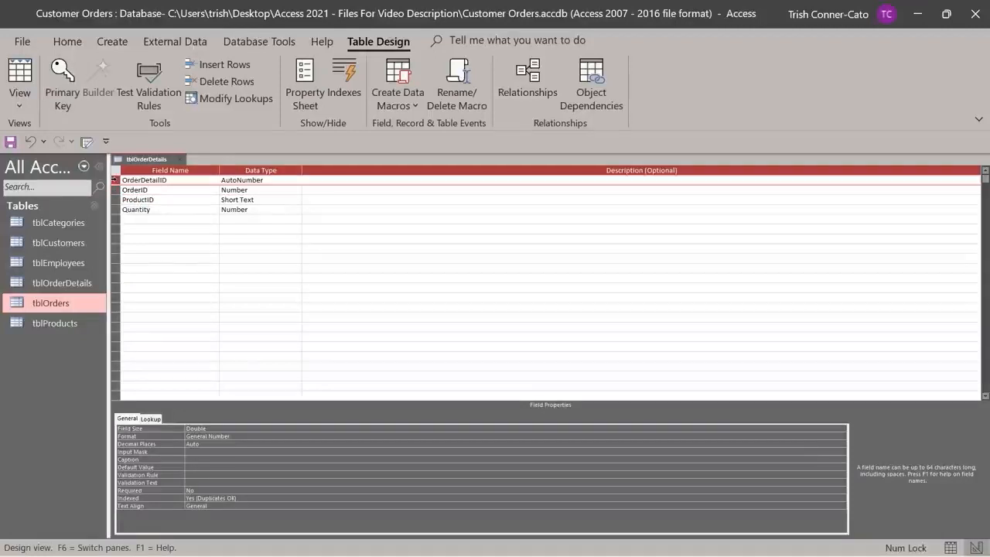
left_click(114, 189)
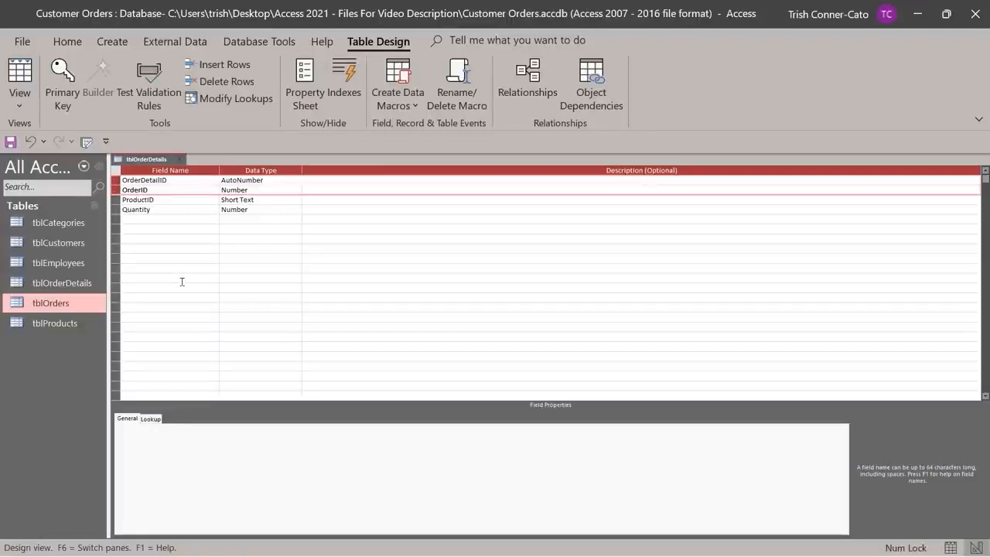
left_click(61, 79)
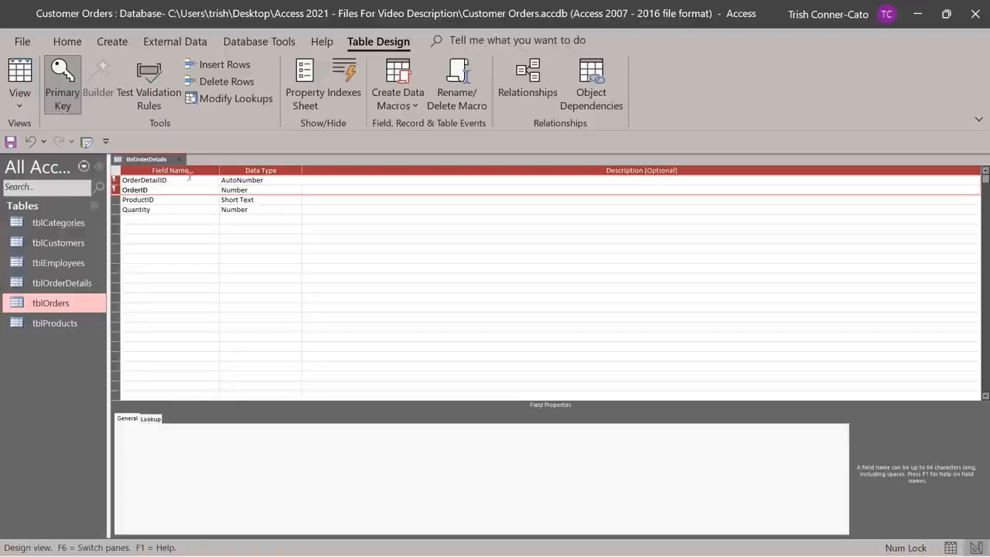
Save the tblOrderDetails design and close the table.
right_click(151, 159)
left_click(169, 172)
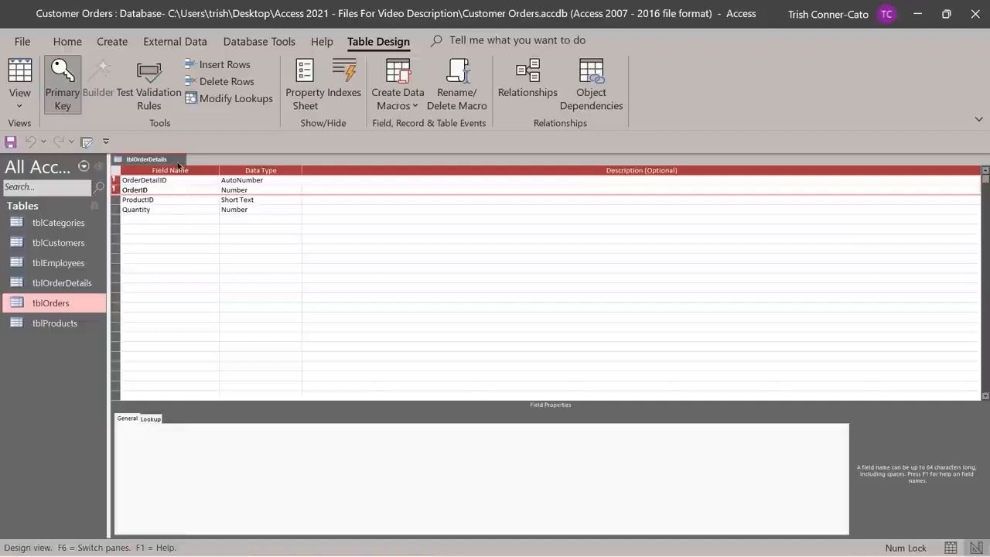
key("ctrl+w")
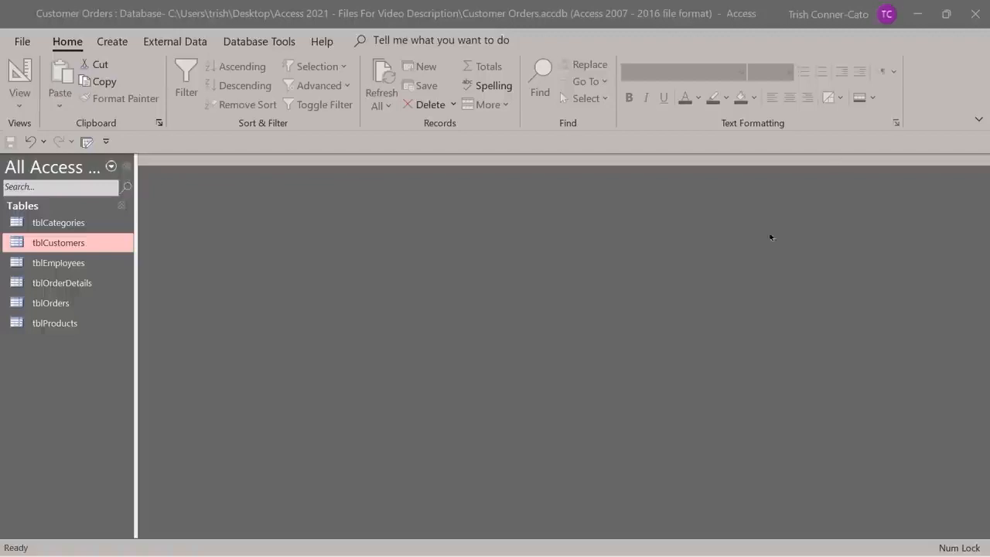
Open the tblCustomers table in Datasheet view and sort its records by State from A to Z.
double_click(52, 244)
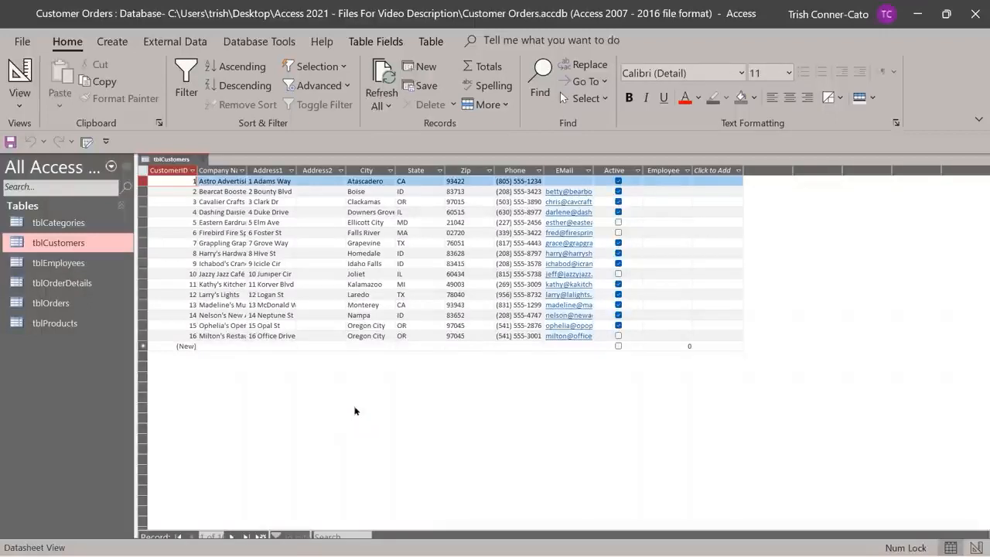
right_click(407, 172)
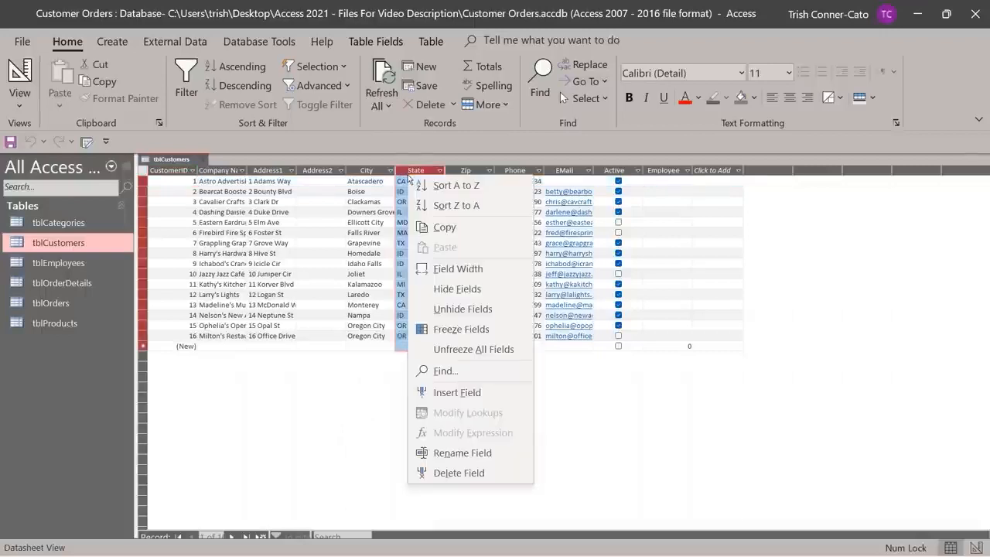
left_click(452, 188)
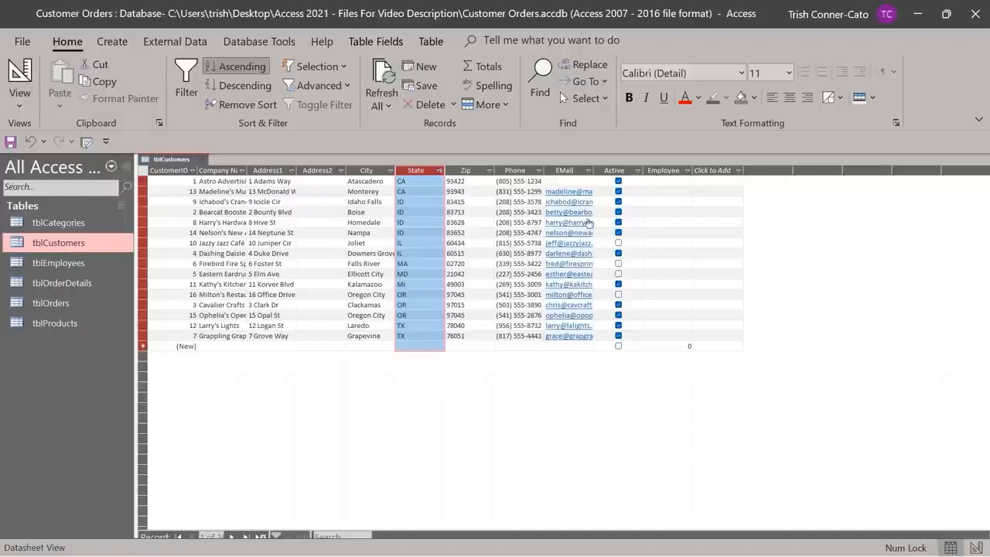
Sort the customer records by Active from selected to cleared, and remove all sorting from the table.
left_click(611, 171)
right_click(611, 172)
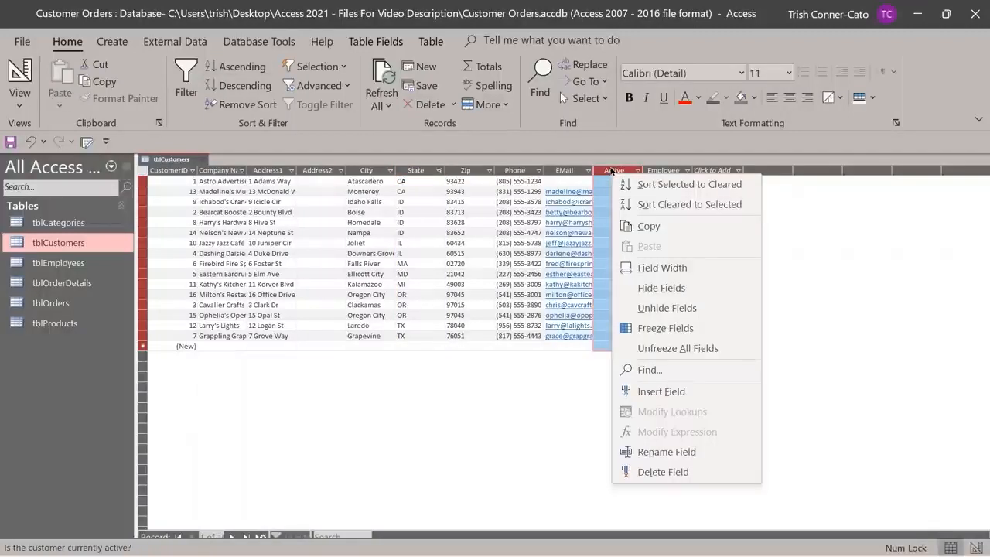
left_click(663, 187)
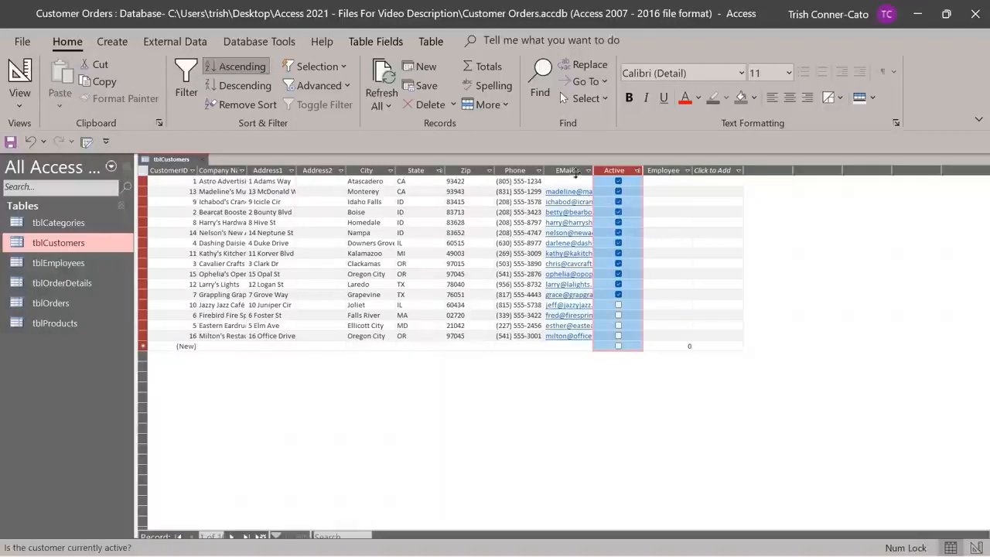
left_click(235, 106)
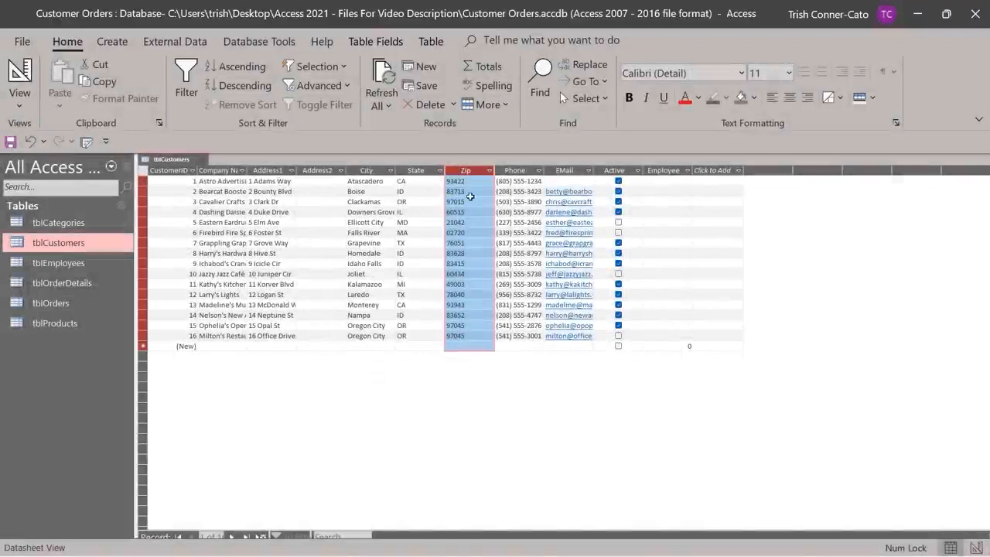
Filter the customer records to those whose State equals "CA", and switch the filter off again.
left_click(514, 181)
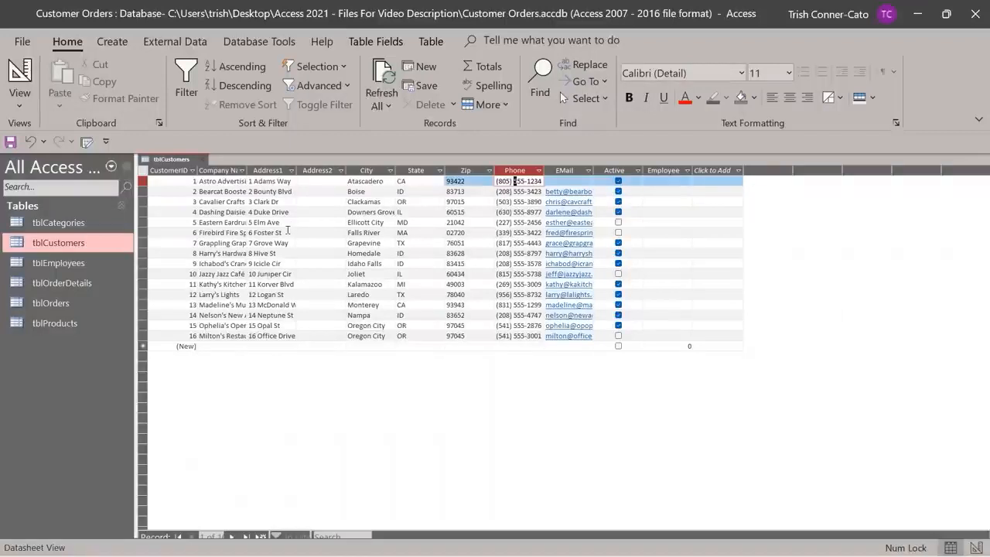
right_click(417, 182)
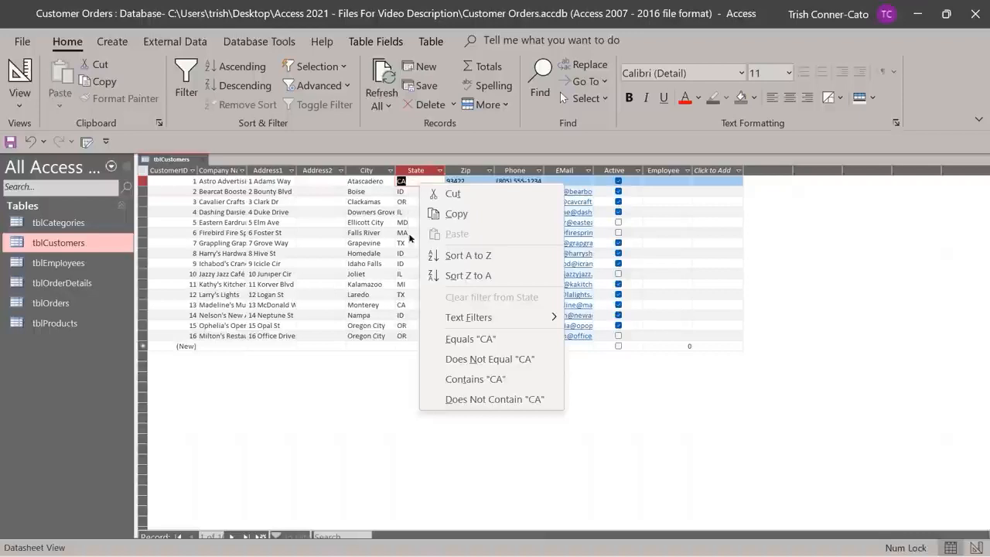
left_click(485, 341)
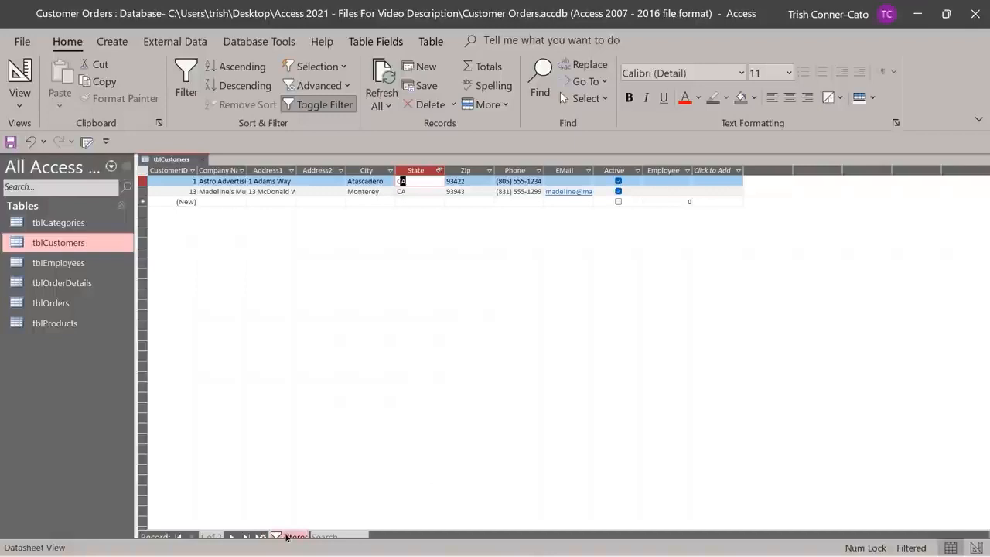
left_click(302, 106)
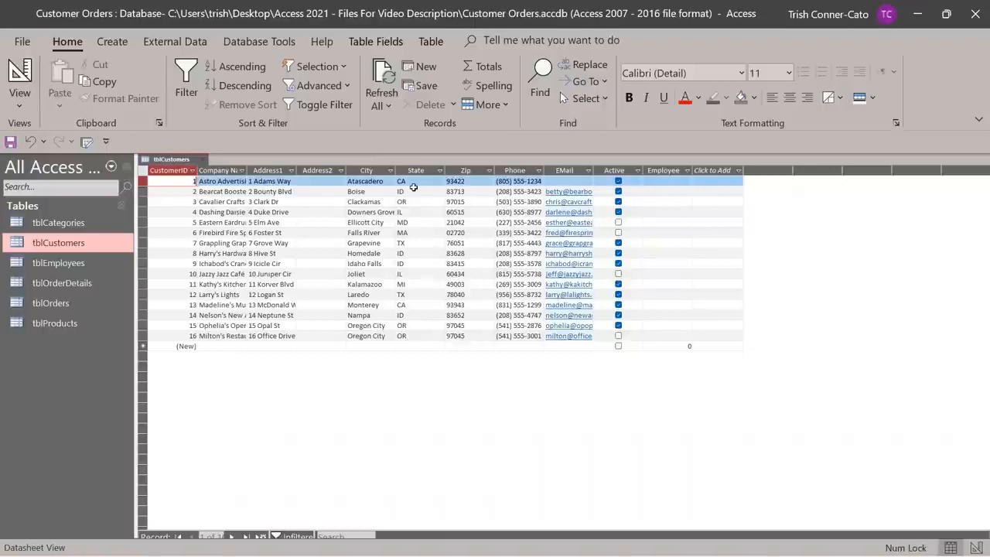
right_click(413, 190)
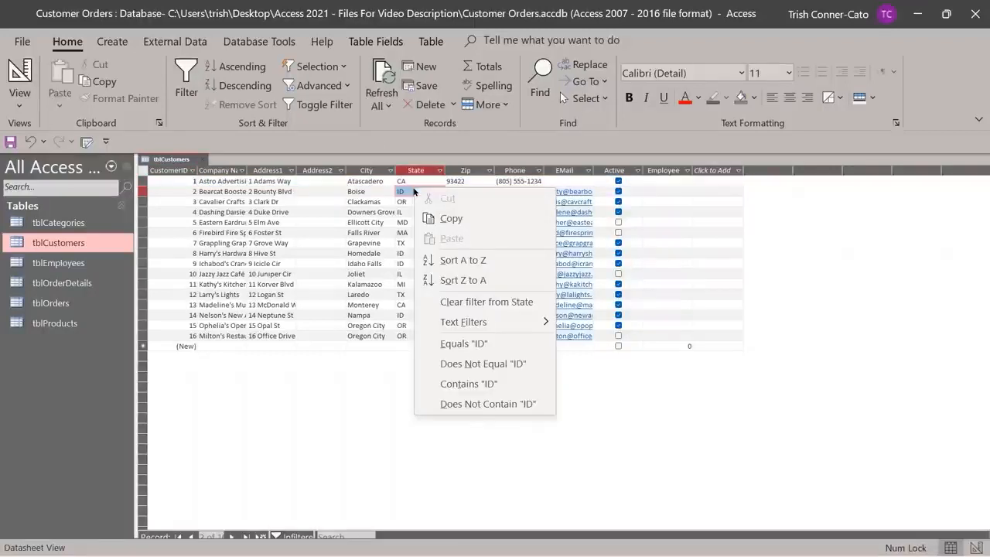
left_click(412, 172)
right_click(412, 171)
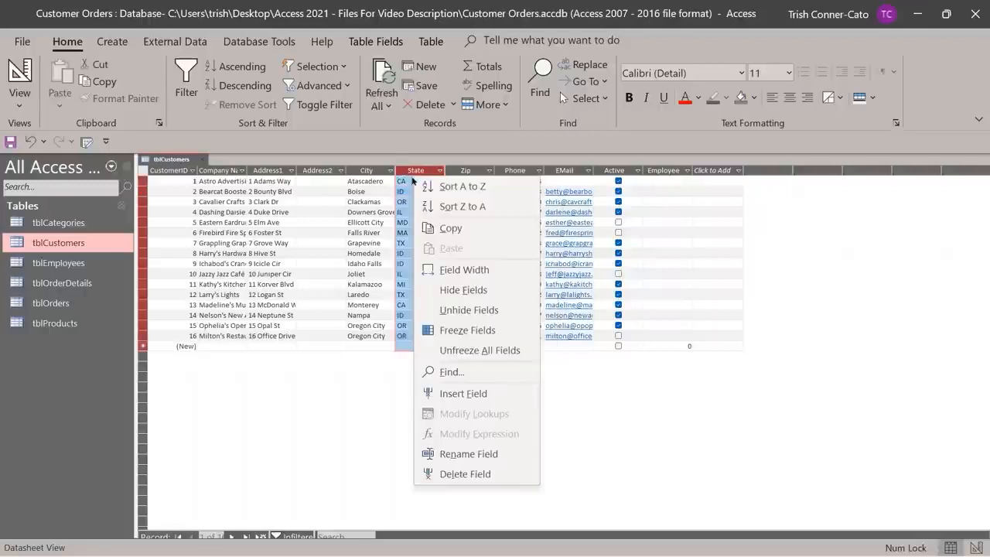
right_click(407, 175)
key("Escape")
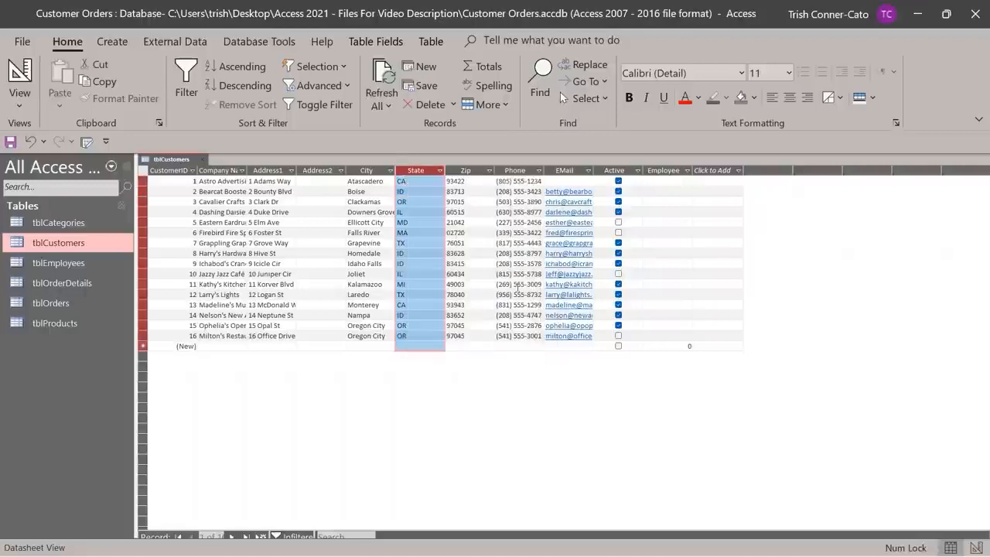
left_click(485, 222)
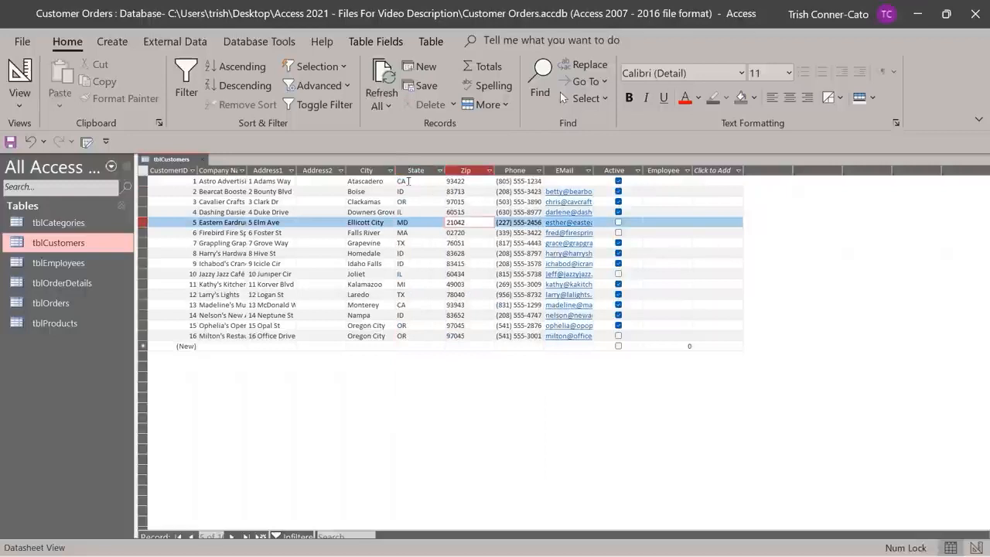
Filter the customer records to those whose State does not equal "CA", and turn that filter off.
right_click(407, 183)
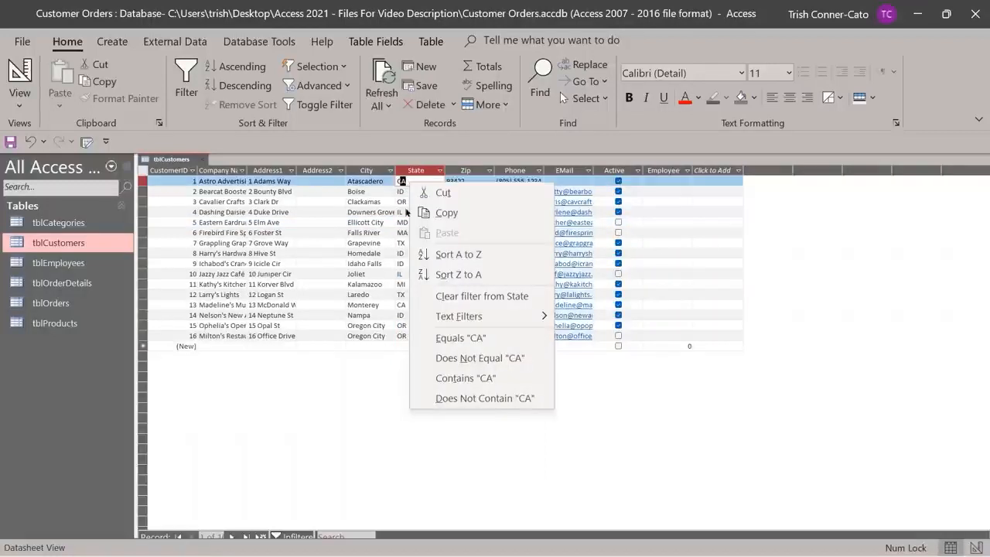
left_click(464, 360)
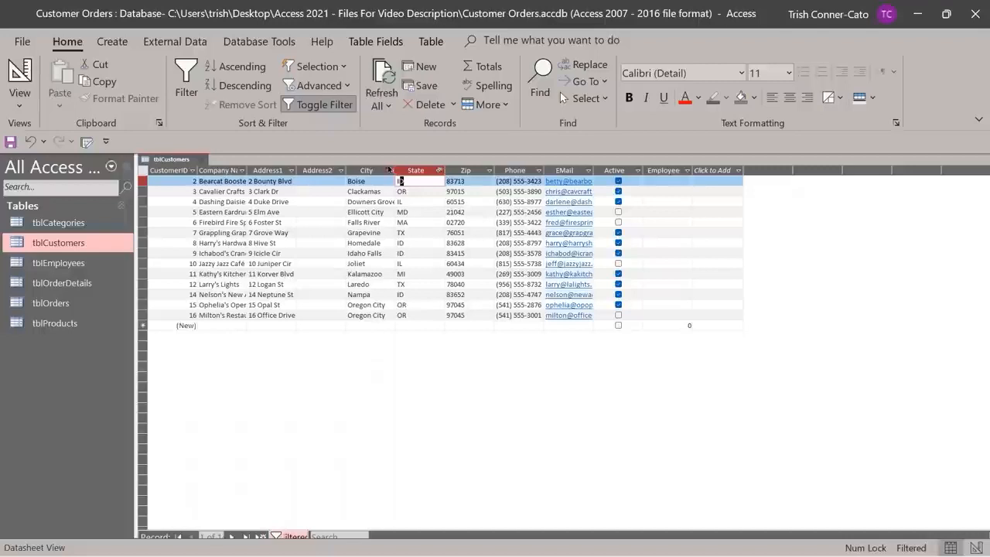
left_click(287, 537)
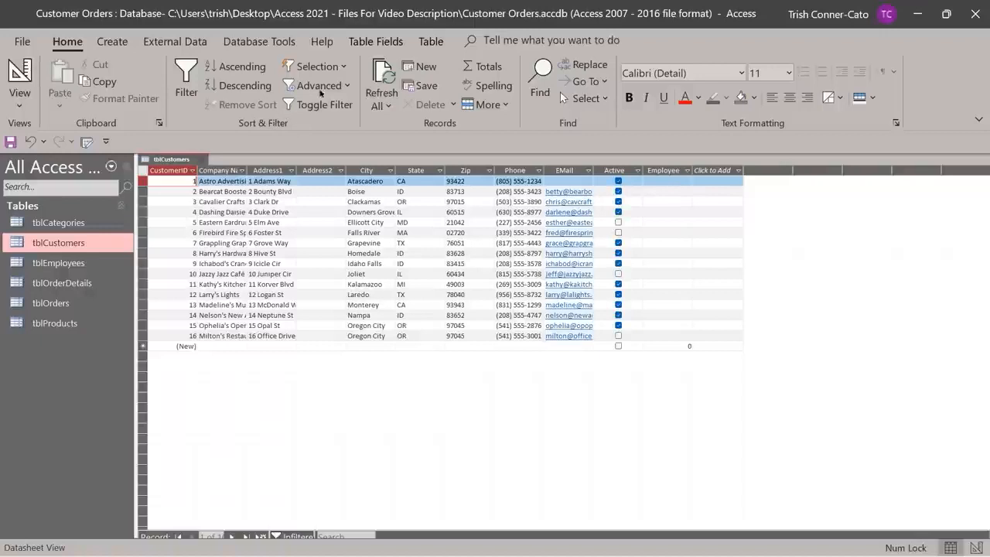
Start a Filter By Form on tblCustomers and clear the existing State criterion.
left_click(348, 85)
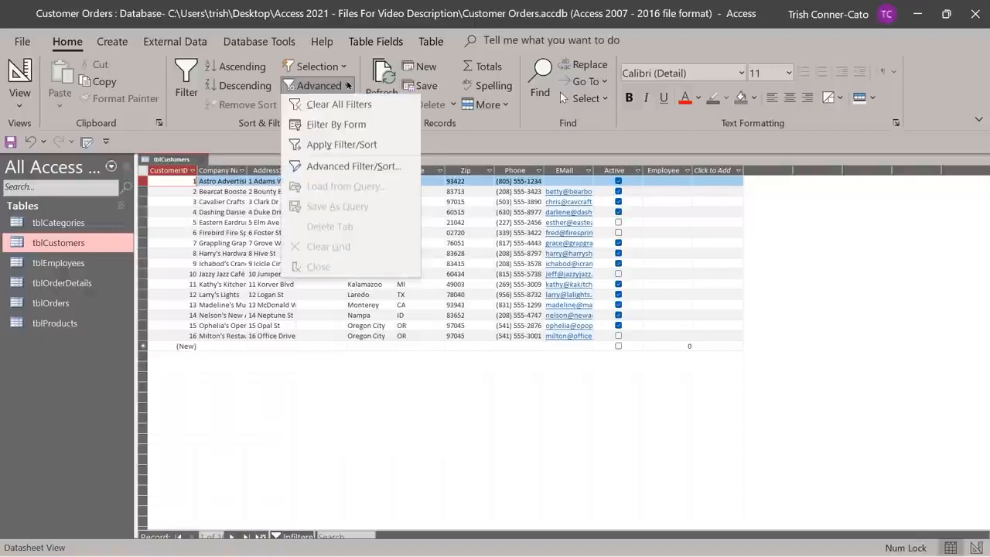
left_click(337, 125)
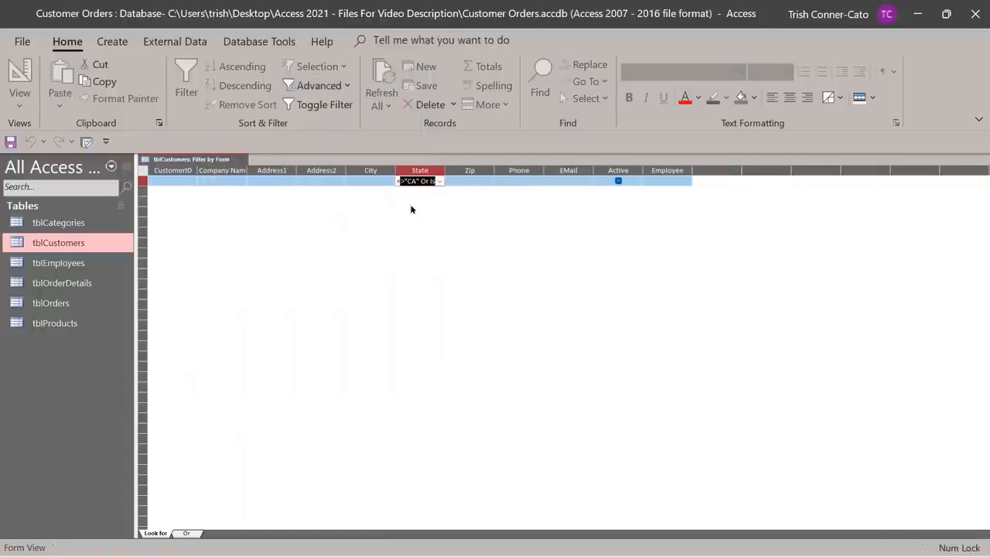
key("Delete")
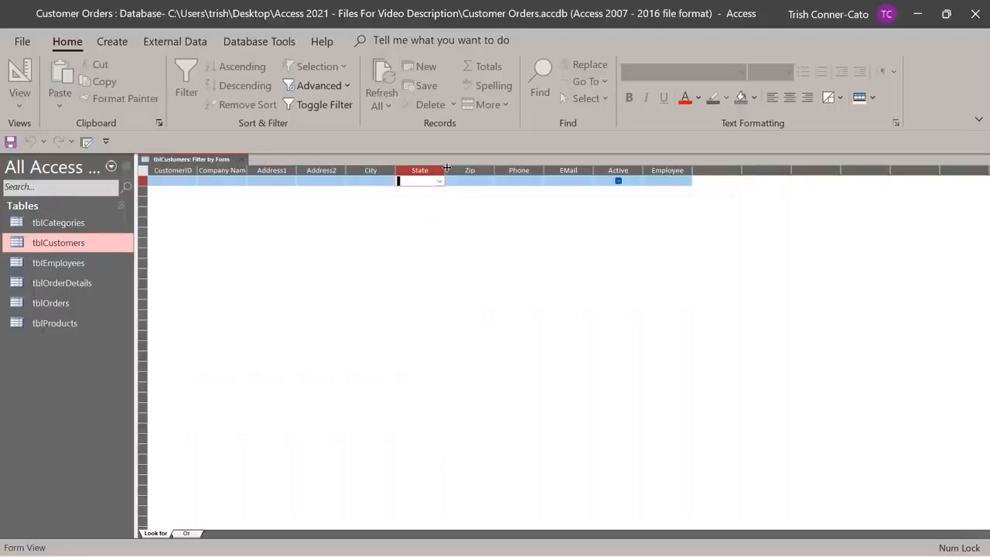
Set the filter form's City criterion to "Oregon City" and Active to selected, and apply the filter.
left_click(357, 182)
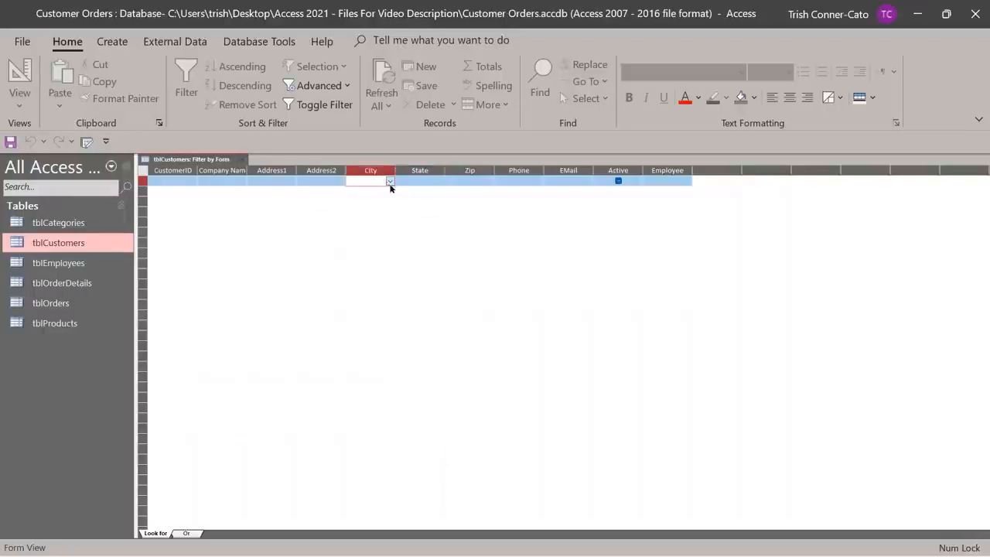
left_click(389, 181)
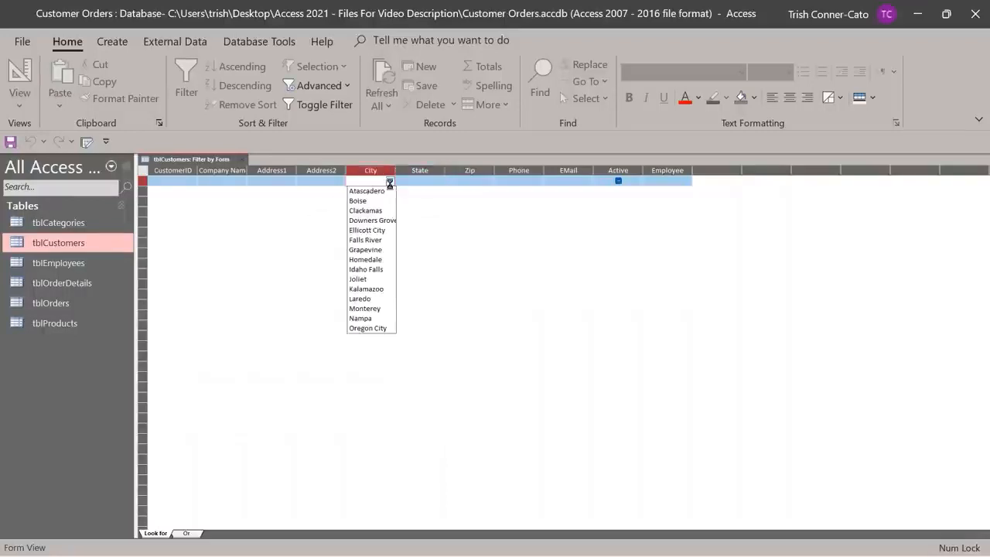
left_click(371, 328)
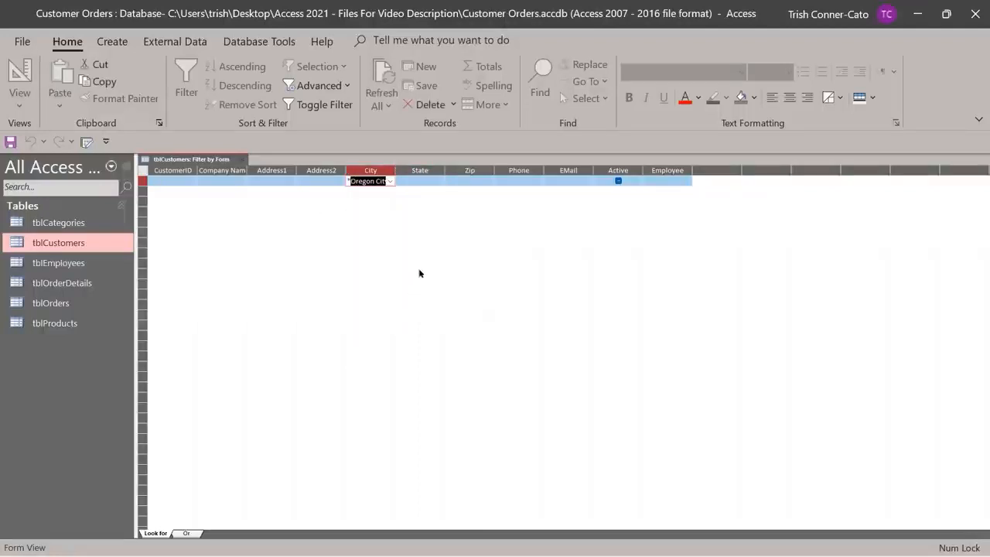
left_click(619, 181)
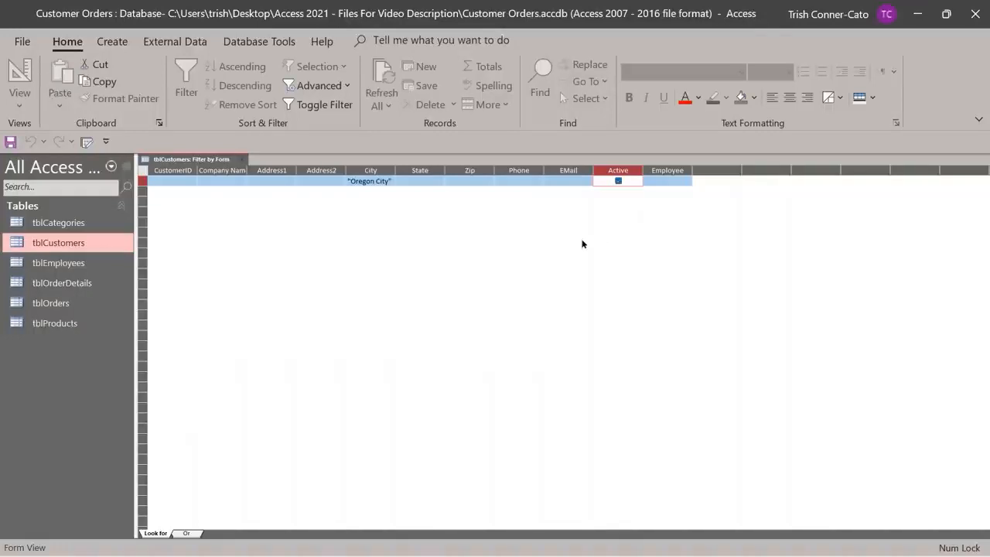
left_click(328, 106)
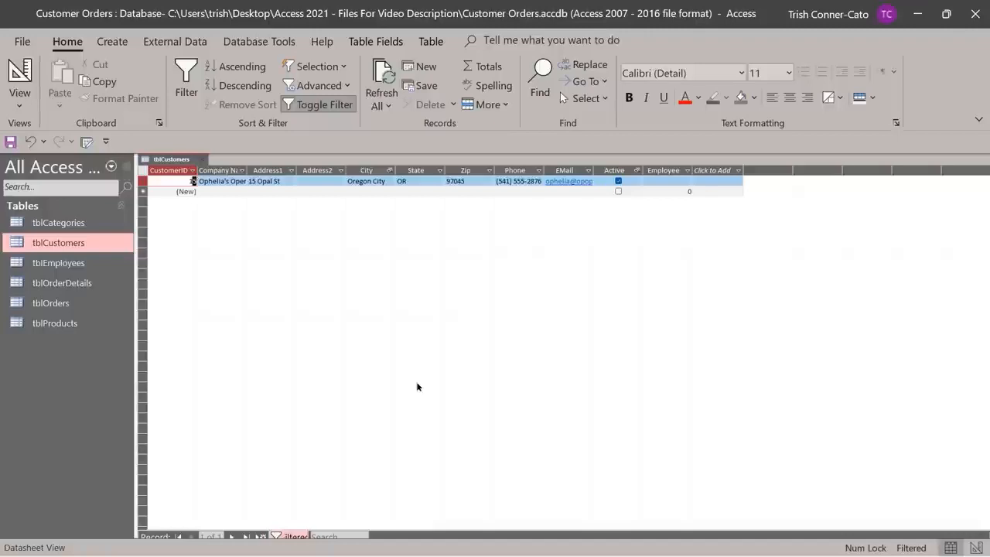
Toggle off the customer filter and close tblCustomers, saving the changes to its design.
left_click(321, 110)
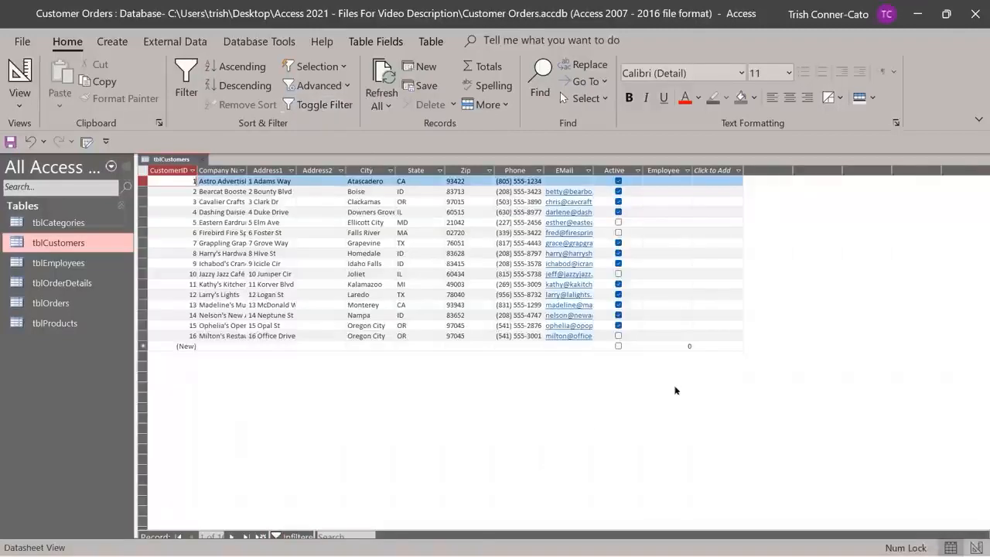
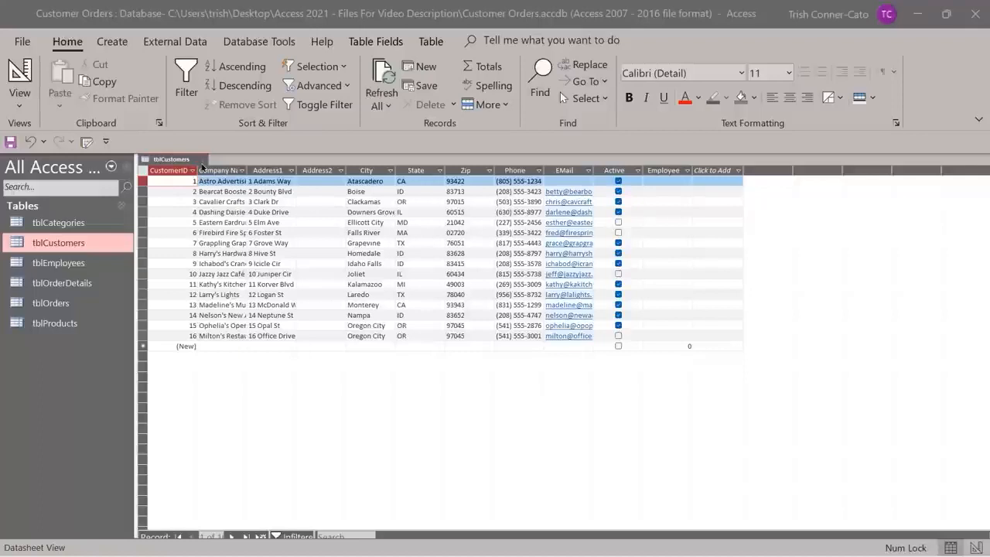
left_click(203, 161)
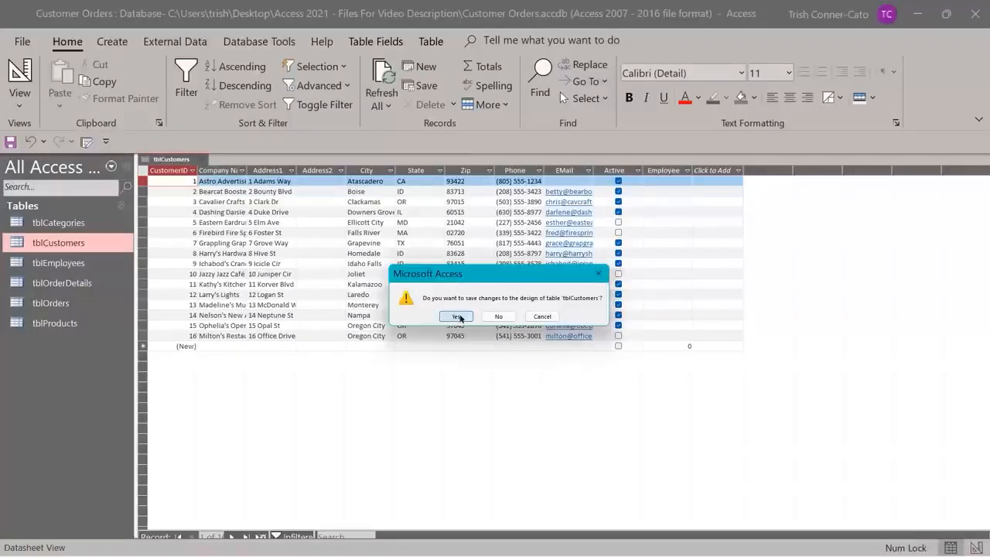
left_click(458, 317)
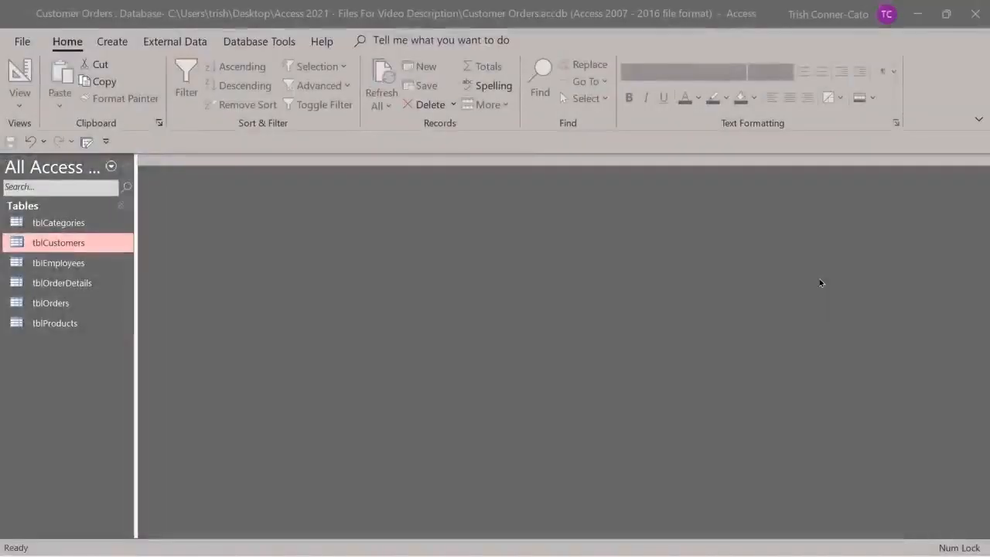
Open the database's relationships layout and add all six tables, from tblCategories through tblProducts, to it.
left_click(253, 43)
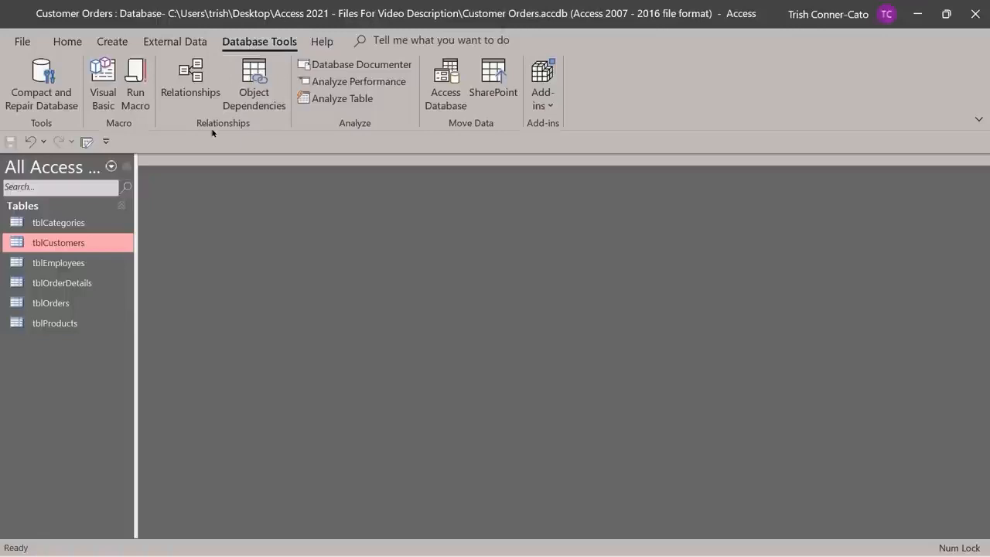
left_click(185, 91)
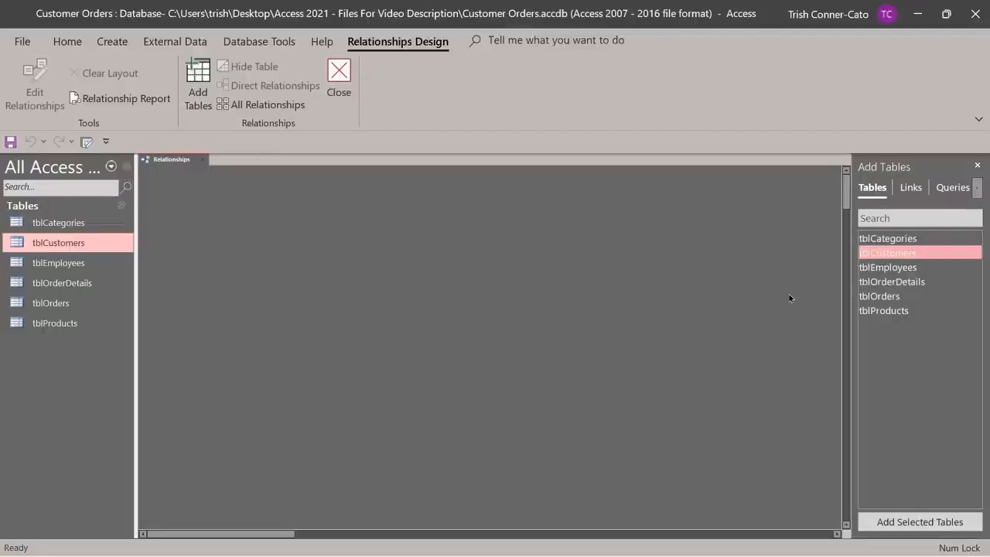
left_click(875, 241)
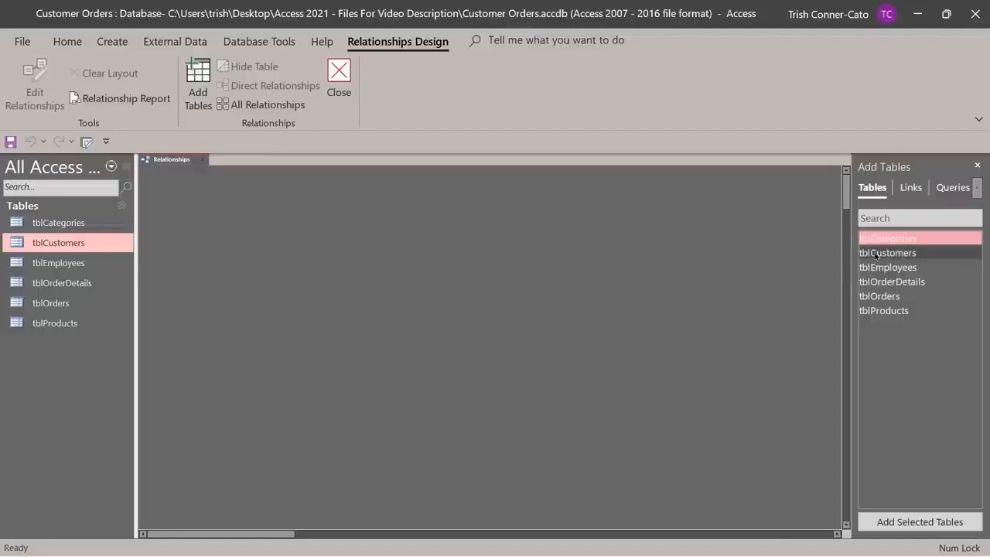
left_click(876, 253, "ctrl")
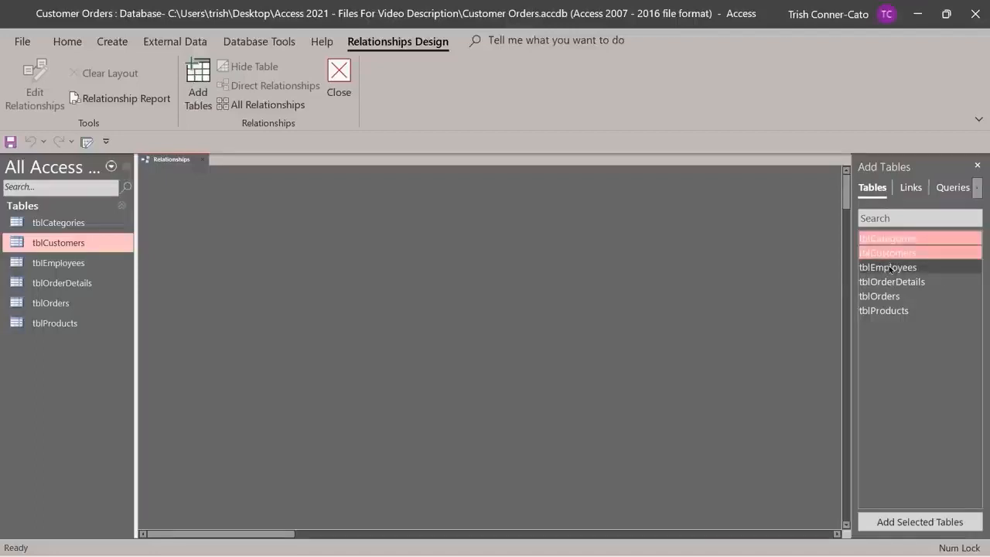
left_click(890, 268, "ctrl")
left_click(888, 282, "ctrl")
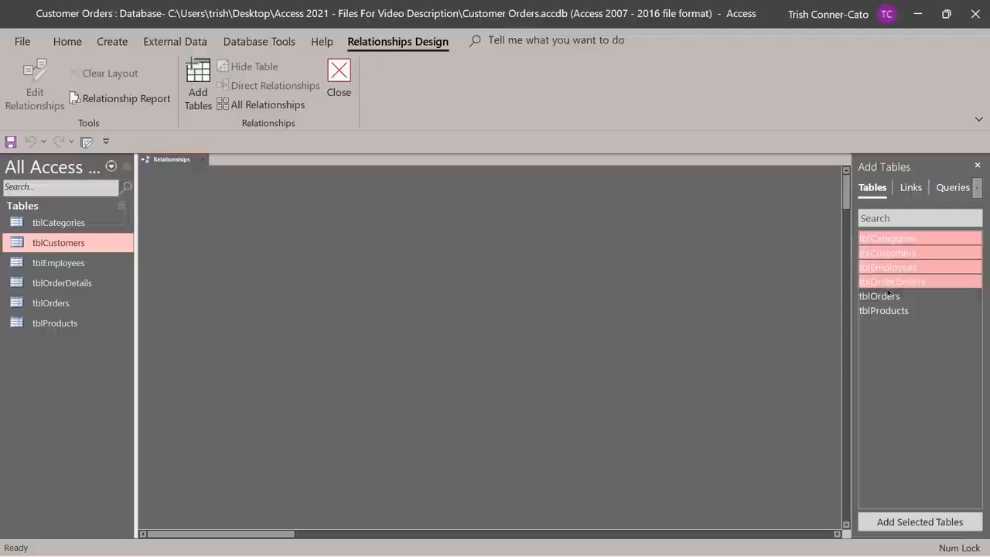
left_click(885, 297, "ctrl")
left_click(884, 312, "ctrl")
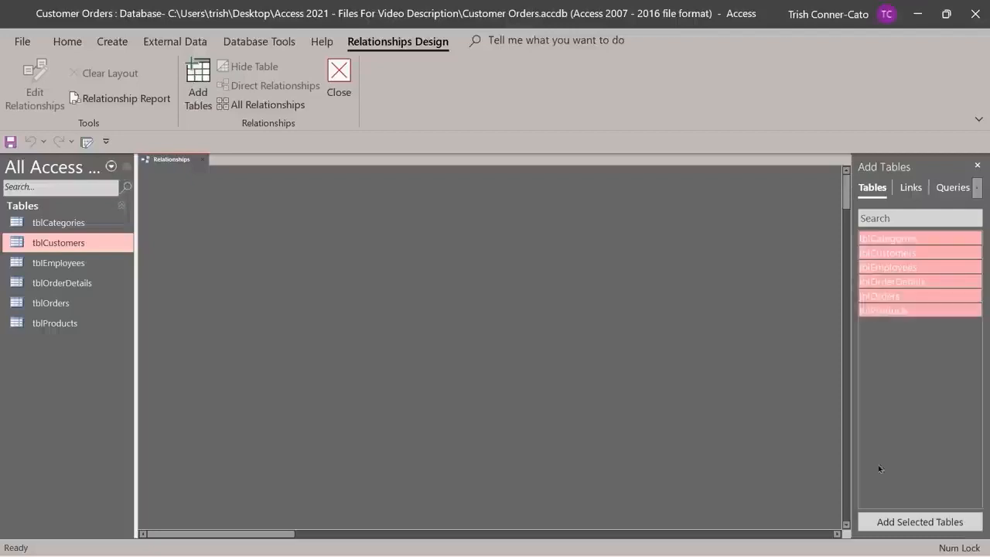
left_click(918, 522)
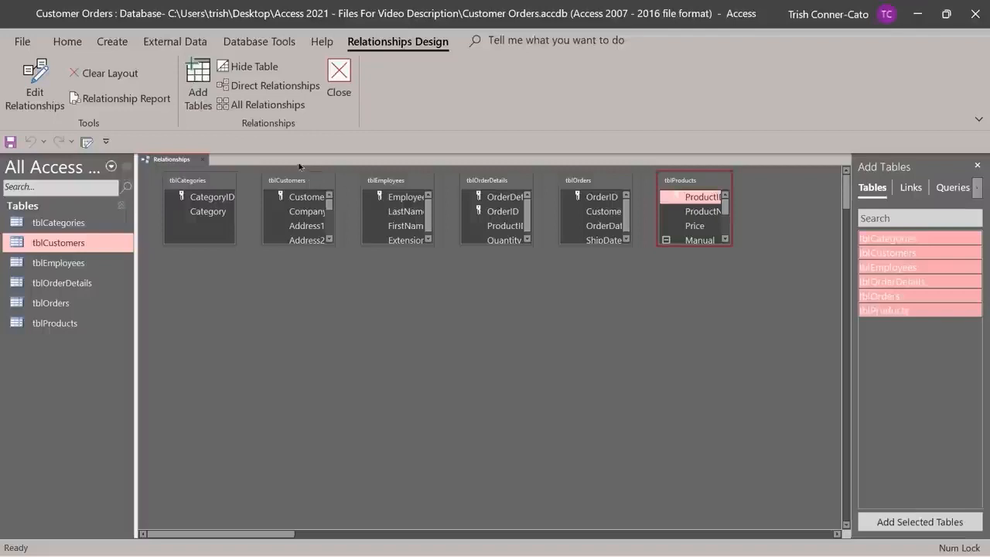
Arrange the tables in one row in the order tblCustomers, tblOrders, tblOrderDetails, tblProducts, tblCategories, tblEmployees.
left_click_drag(313, 181, 212, 262)
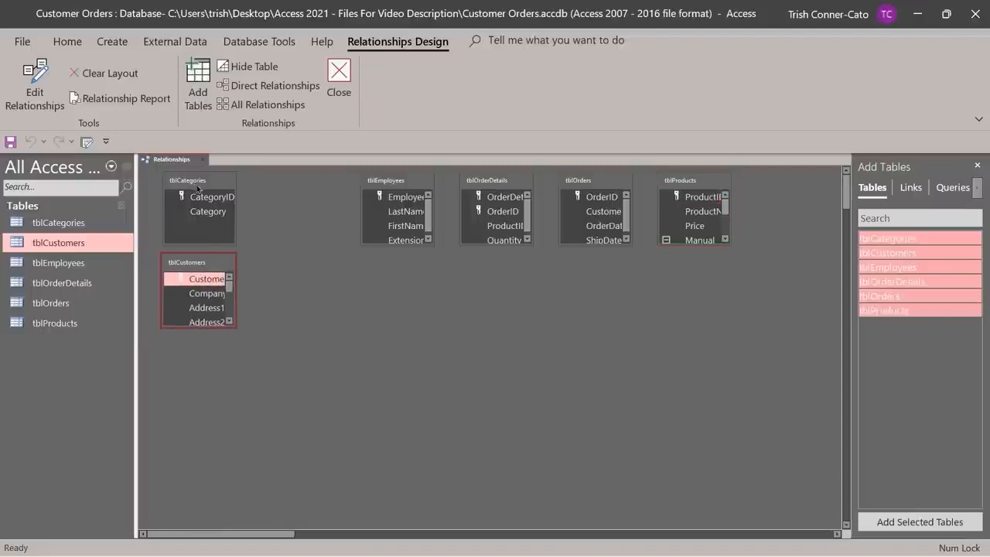
left_click_drag(587, 185, 301, 267)
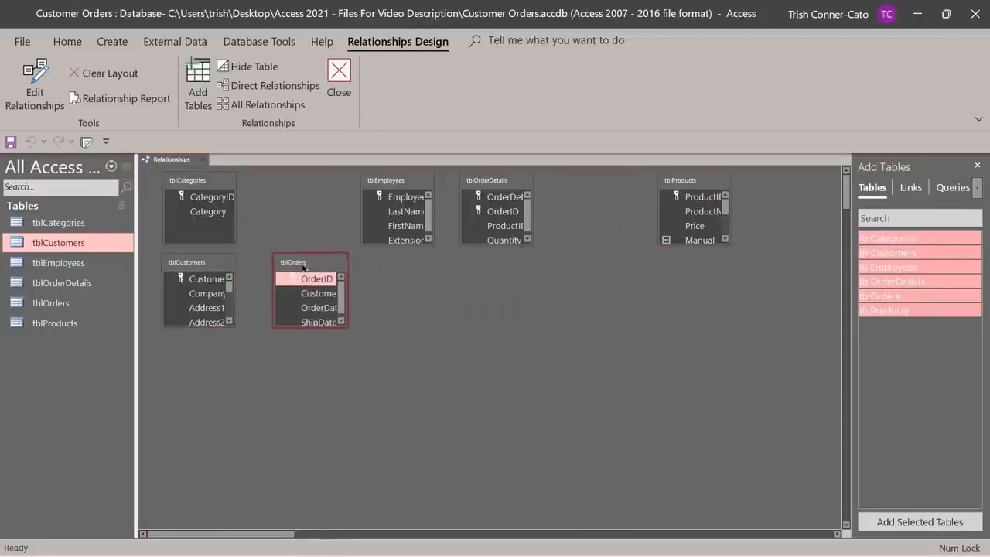
left_click_drag(510, 184, 432, 266)
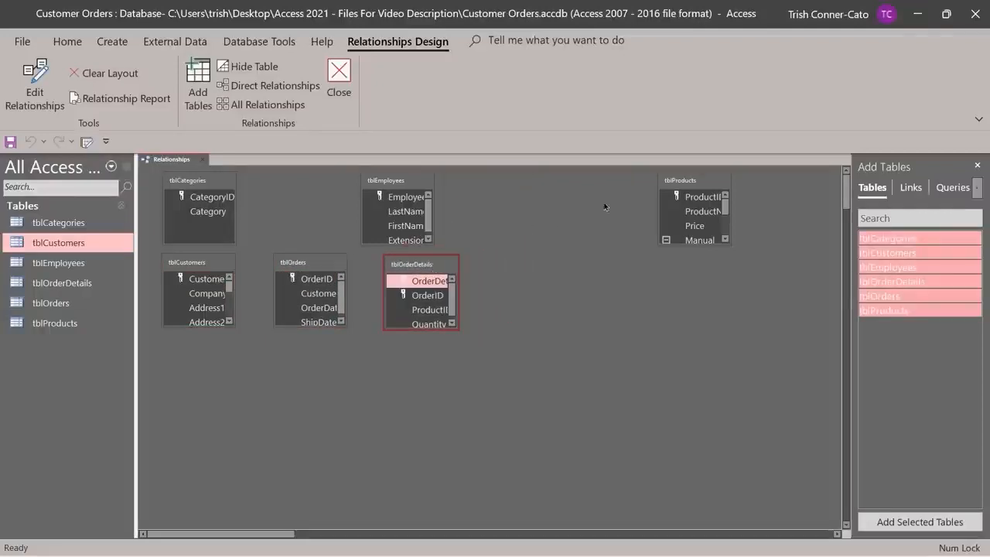
left_click(681, 186)
left_click_drag(681, 186, 518, 270)
left_click_drag(430, 269, 431, 261)
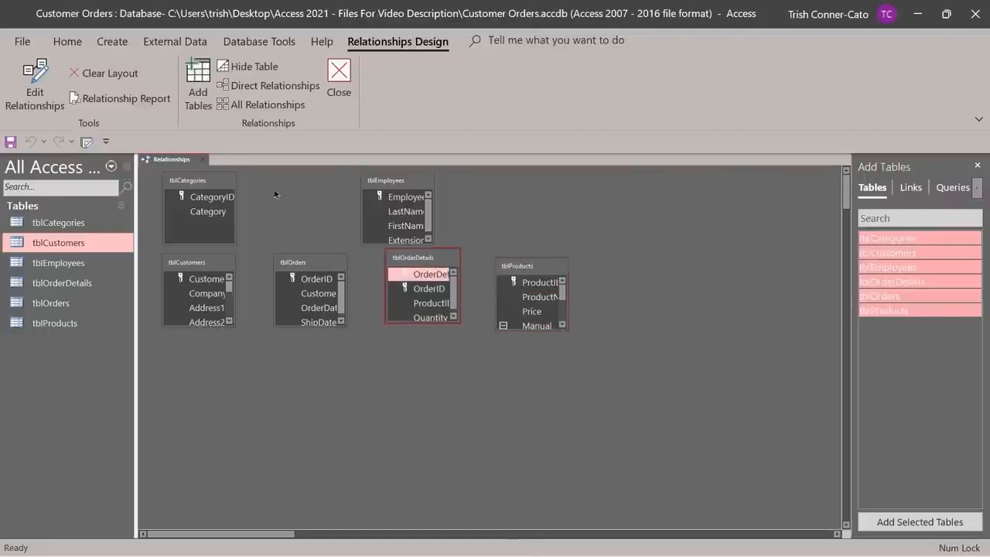
left_click_drag(209, 186, 658, 277)
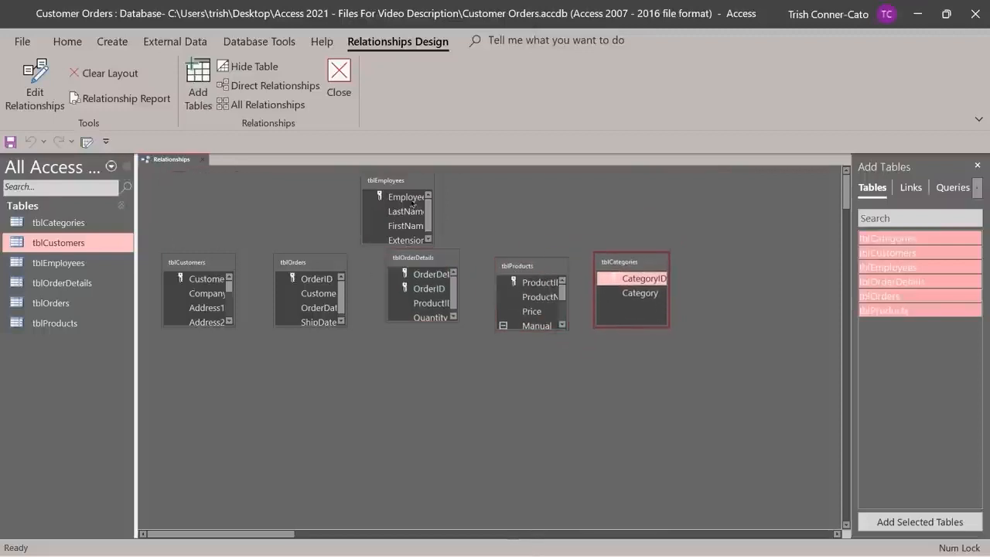
left_click_drag(399, 183, 729, 267)
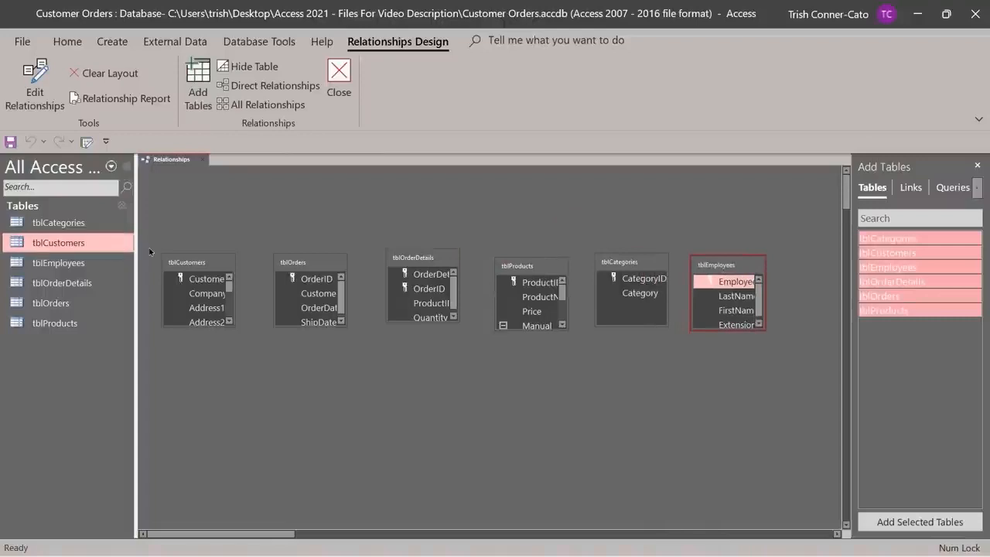
left_click_drag(154, 243, 801, 354)
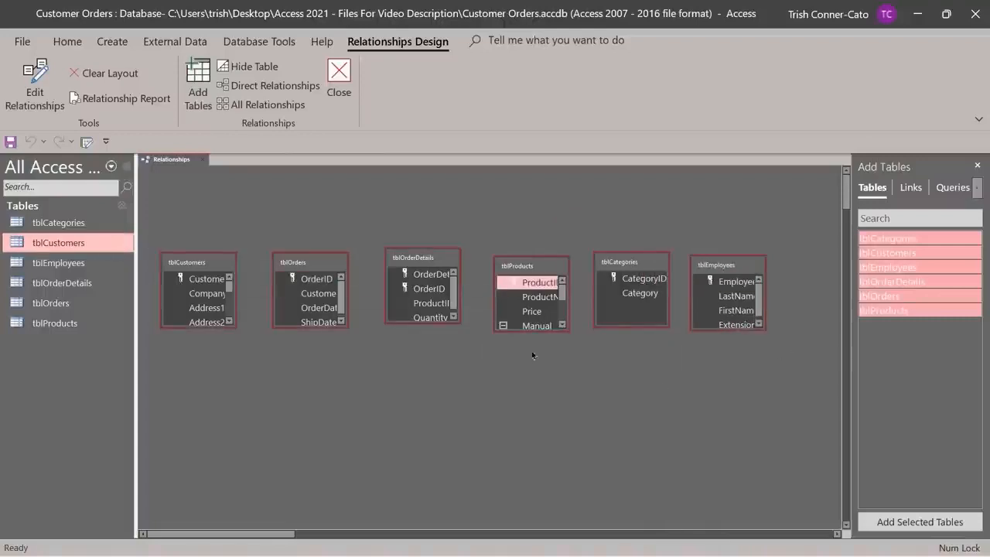
left_click(275, 400)
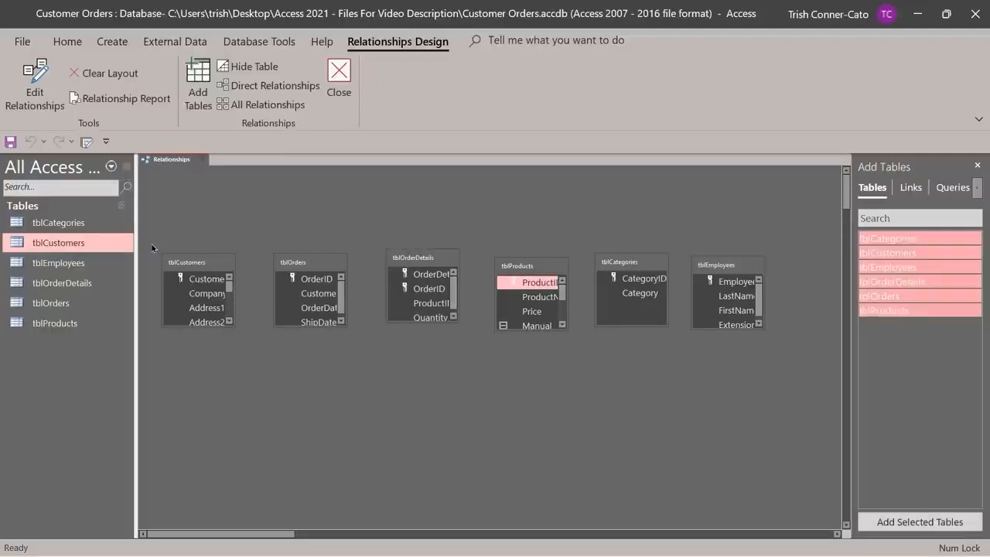
left_click_drag(151, 246, 820, 359)
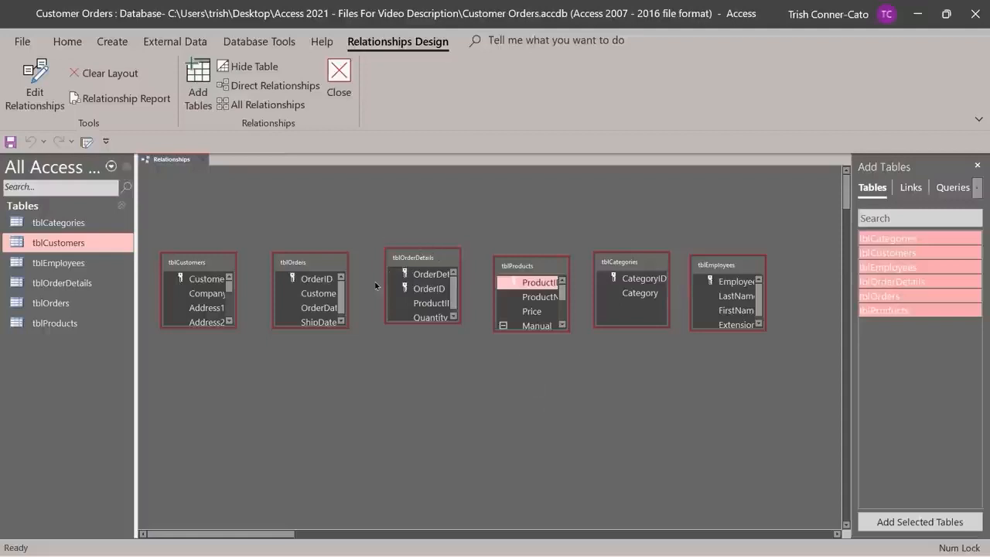
left_click_drag(374, 286, 436, 321)
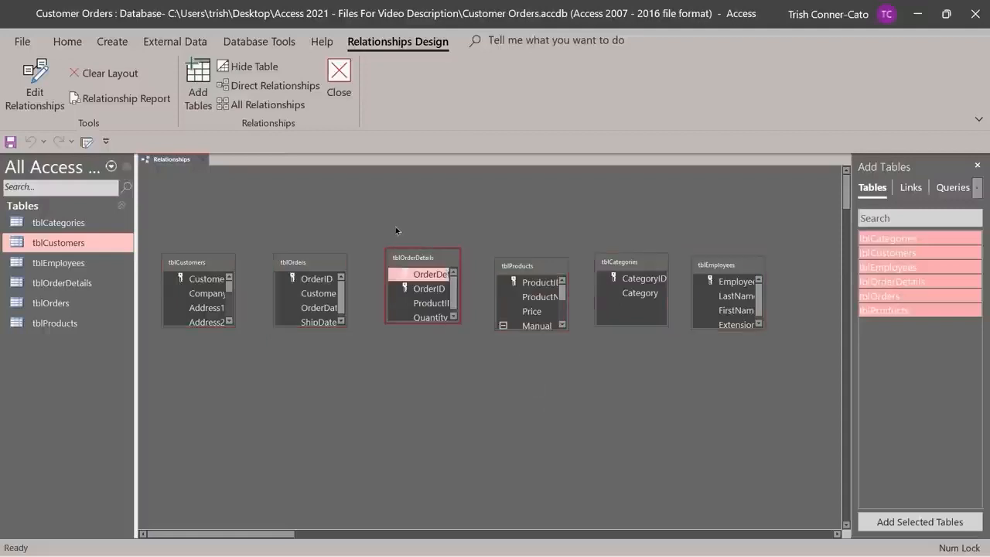
left_click(397, 230)
left_click_drag(165, 238, 797, 359)
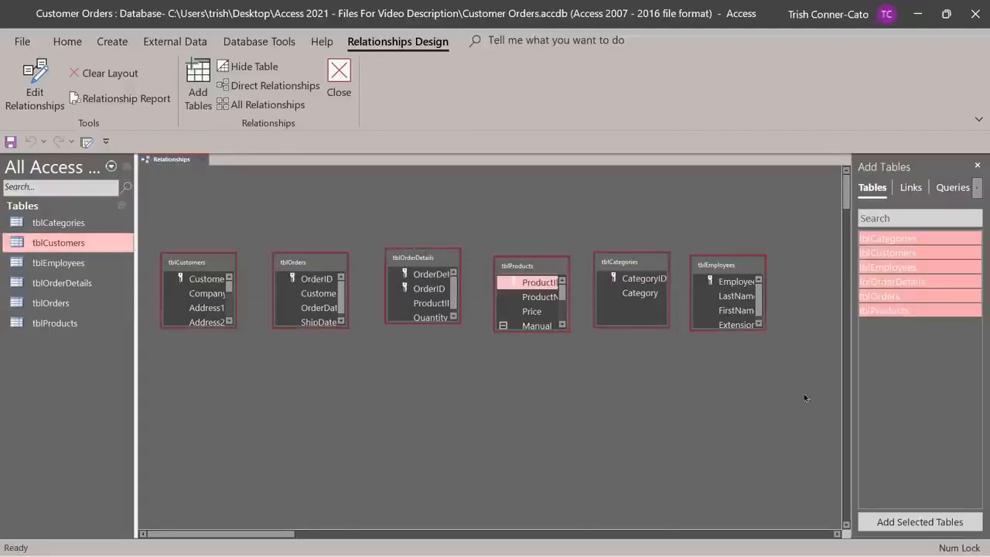
left_click(494, 398)
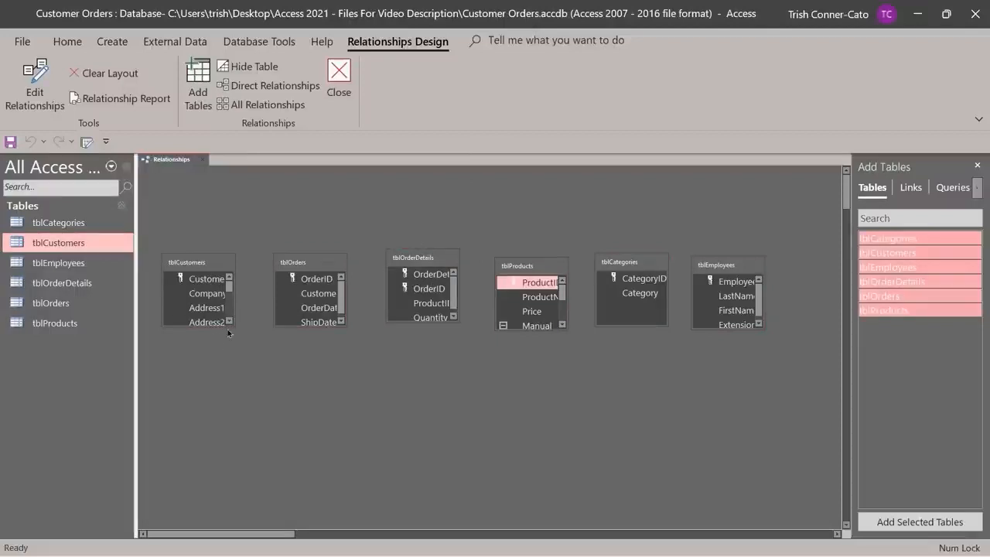
Enlarge the tblCustomers field list so its field names show in full, and place it in the upper-left corner of the layout.
left_click_drag(233, 325, 269, 361)
left_click_drag(215, 262, 198, 175)
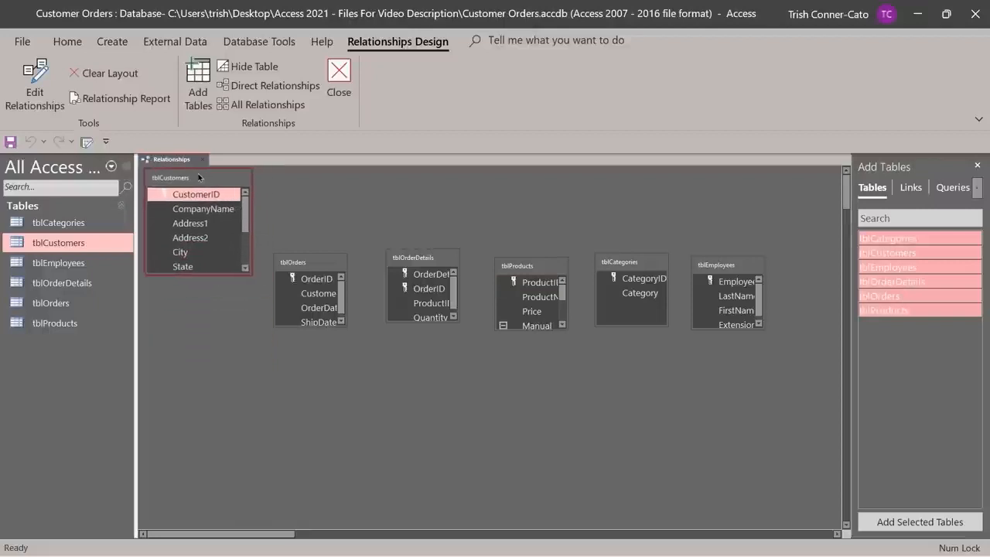
mouse_move(146, 221)
left_mouse_down()
mouse_move(168, 221)
mouse_move(143, 222)
left_mouse_up()
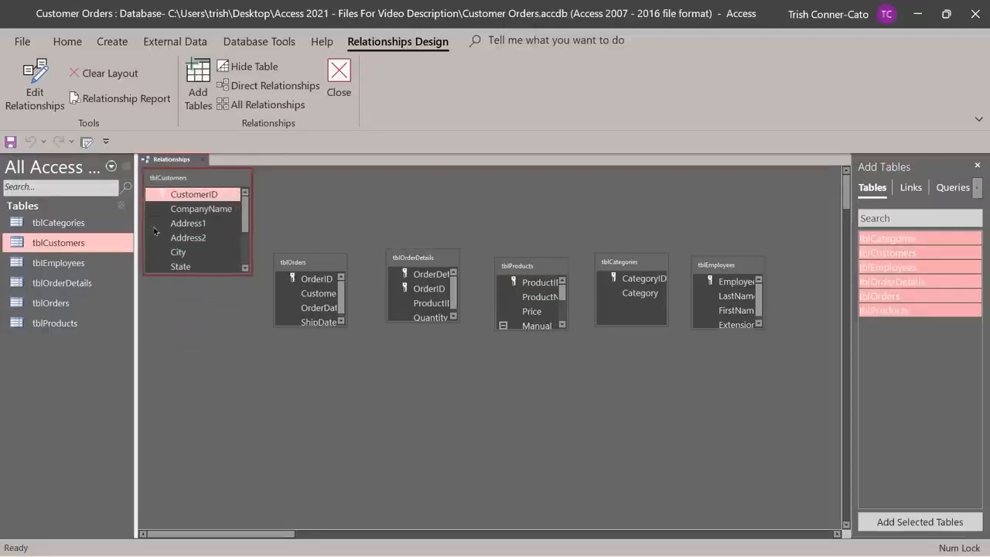
Place tblOrders beside tblCustomers, enlarge it to show all its fields in full, and align tblOrderDetails next to it.
left_click_drag(317, 270, 307, 186)
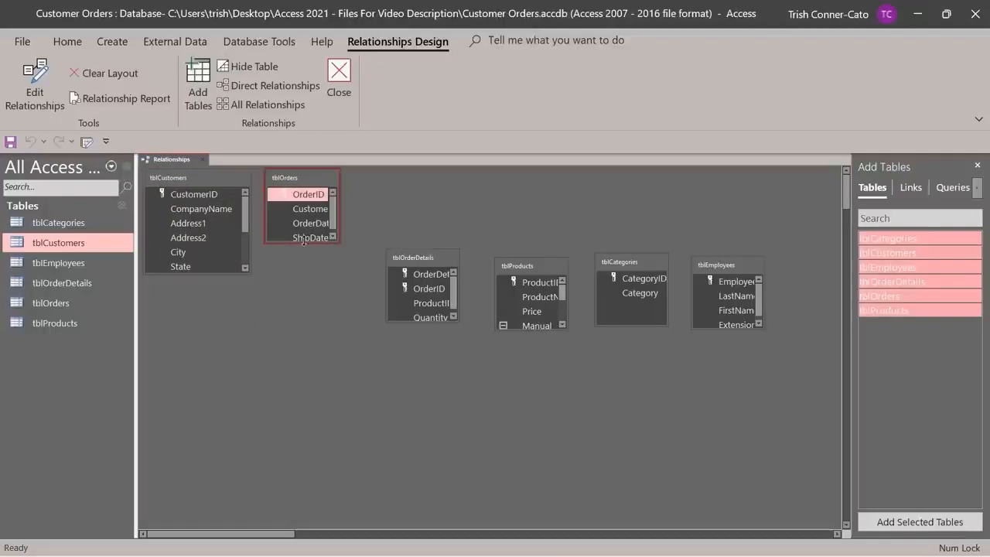
left_click_drag(304, 241, 304, 273)
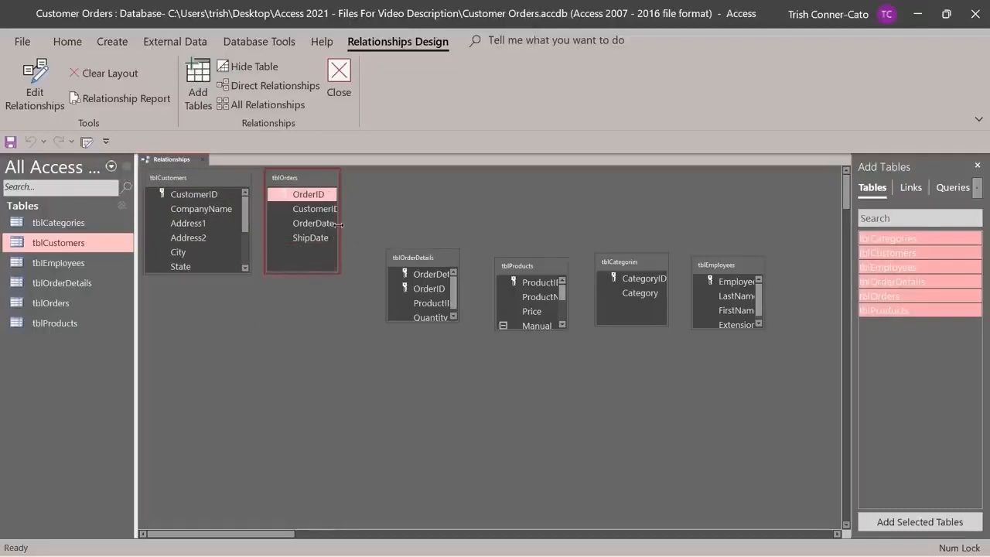
left_click_drag(339, 224, 352, 224)
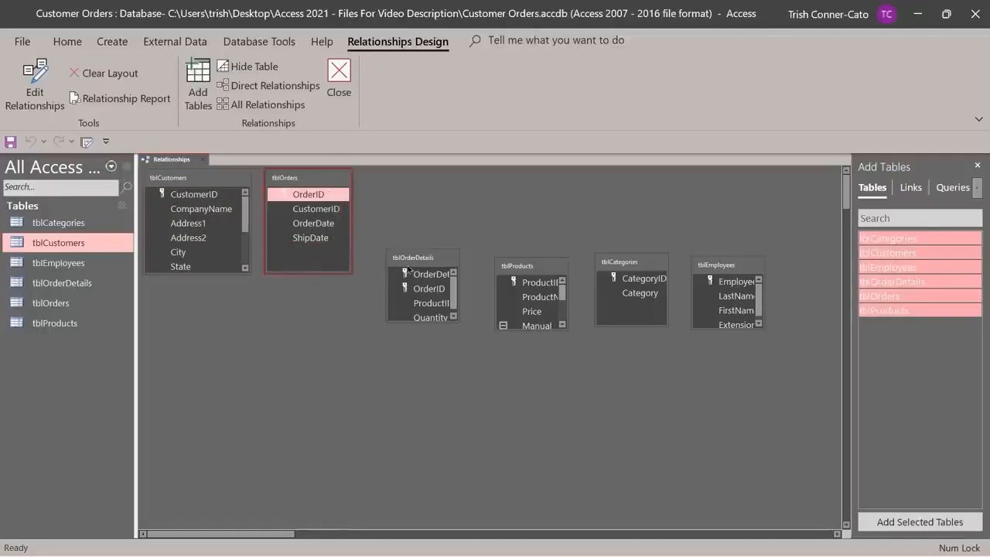
left_click_drag(436, 260, 417, 188)
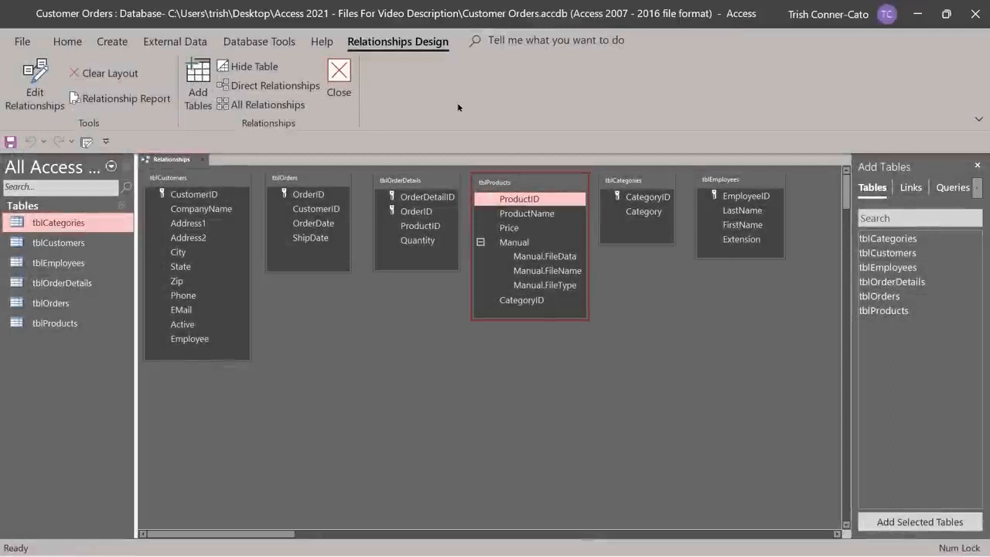
Collapse the Navigation Pane and close the Add Tables pane to free space for the relationships layout.
left_click(126, 172)
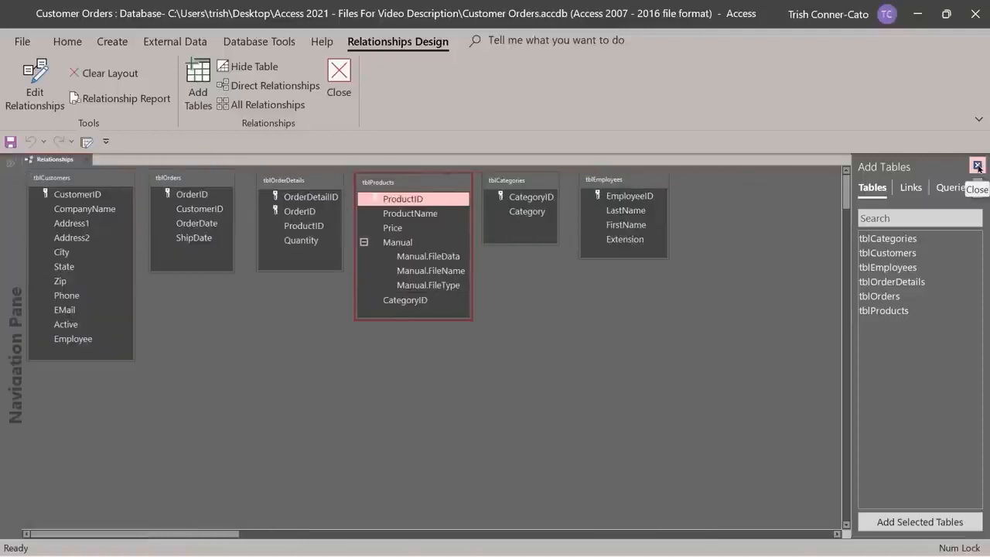
left_click(977, 166)
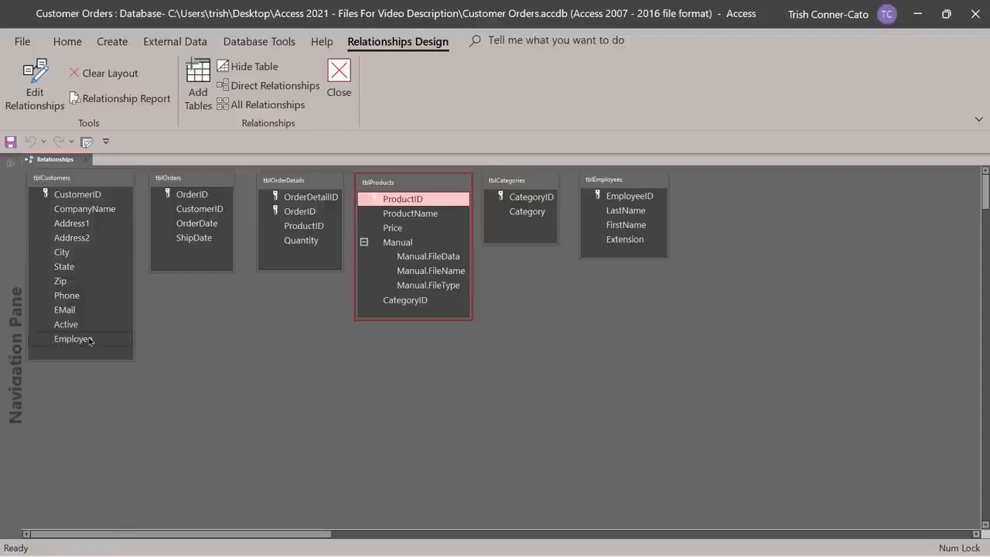
Relate EmployeeID in tblEmployees to Employee in tblCustomers, enforcing referential integrity and cascading updates to related fields.
left_click(615, 199)
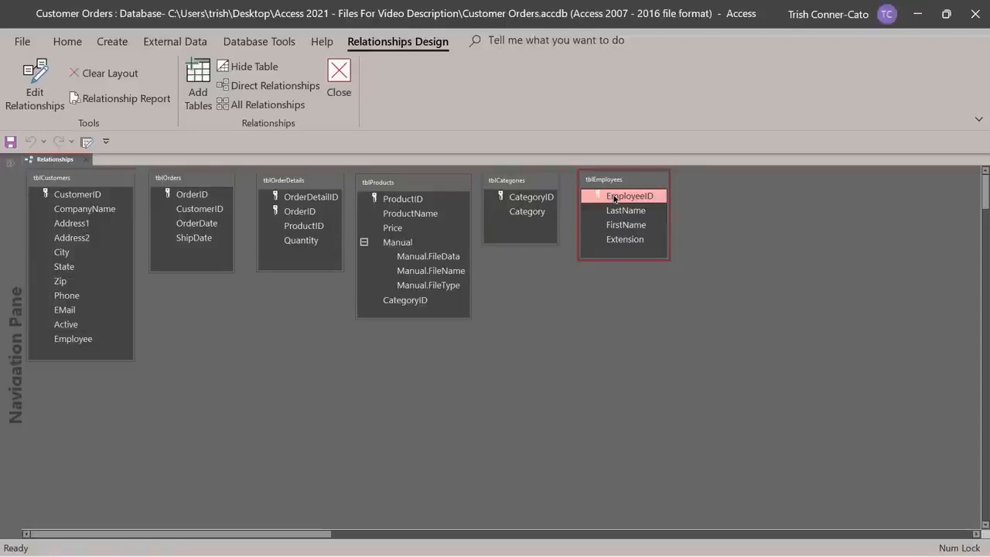
left_click_drag(615, 199, 75, 343)
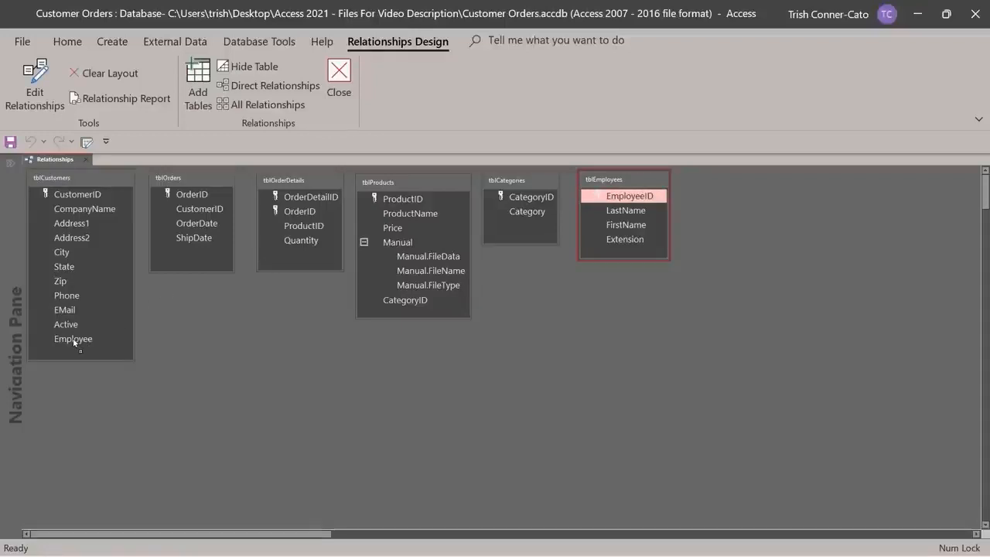
left_click_drag(75, 344, 75, 342)
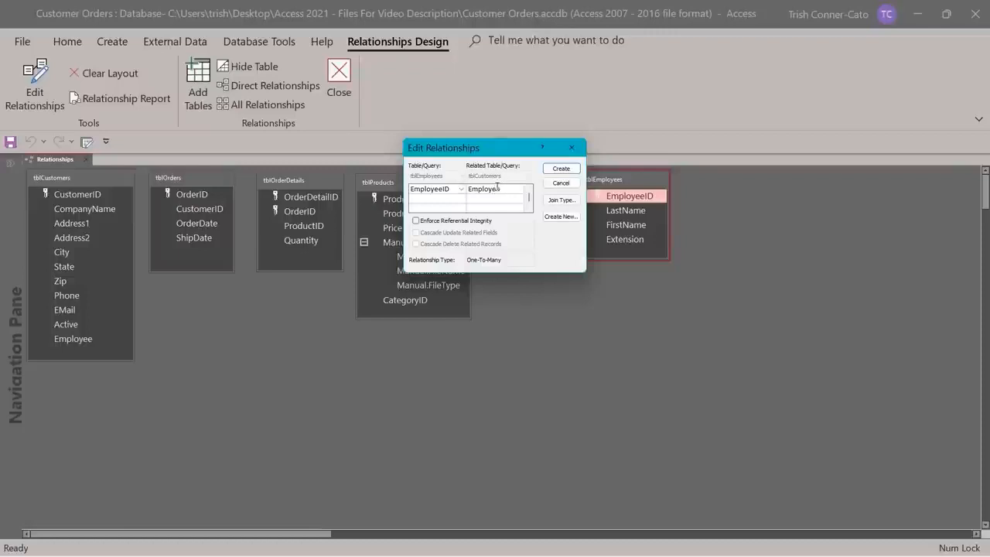
left_click(415, 221)
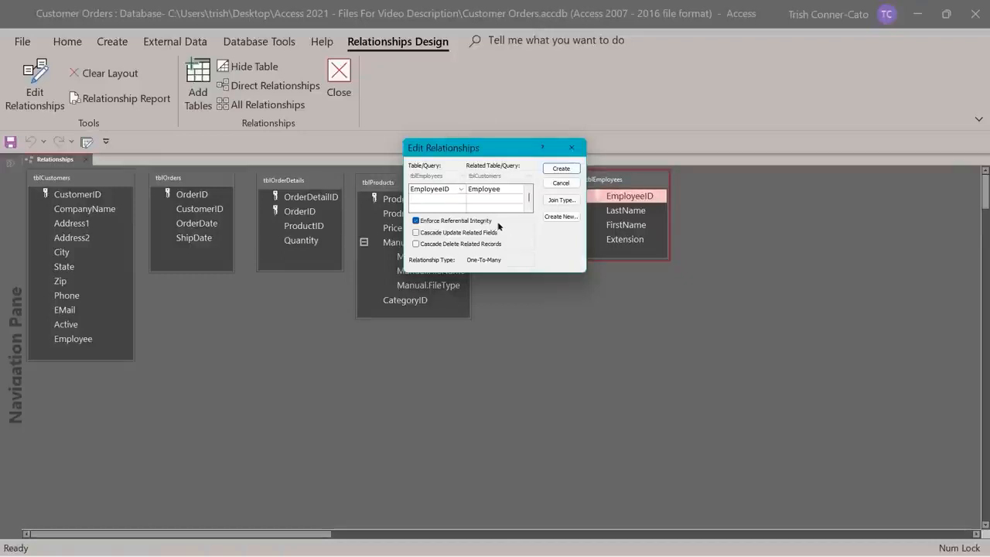
left_click(416, 232)
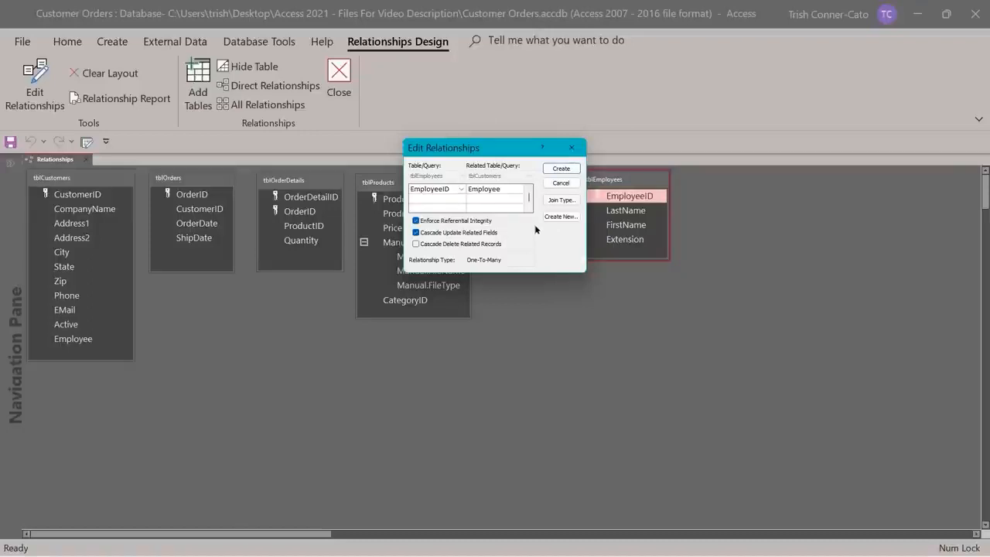
left_click(560, 170)
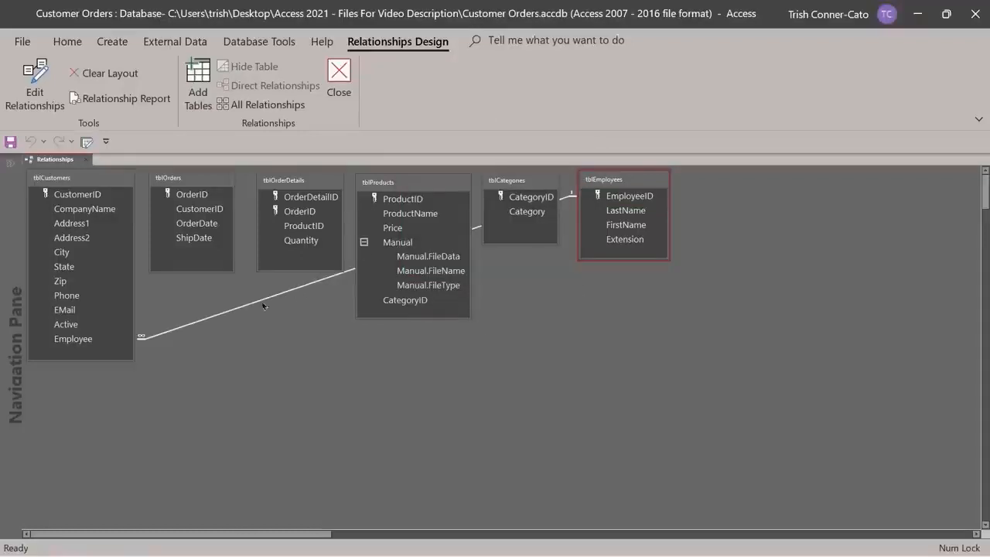
Move tblEmployees below the other tables to expose its join line, and return it to the row beside tblCategories.
left_click(650, 183)
left_click_drag(649, 184, 704, 316)
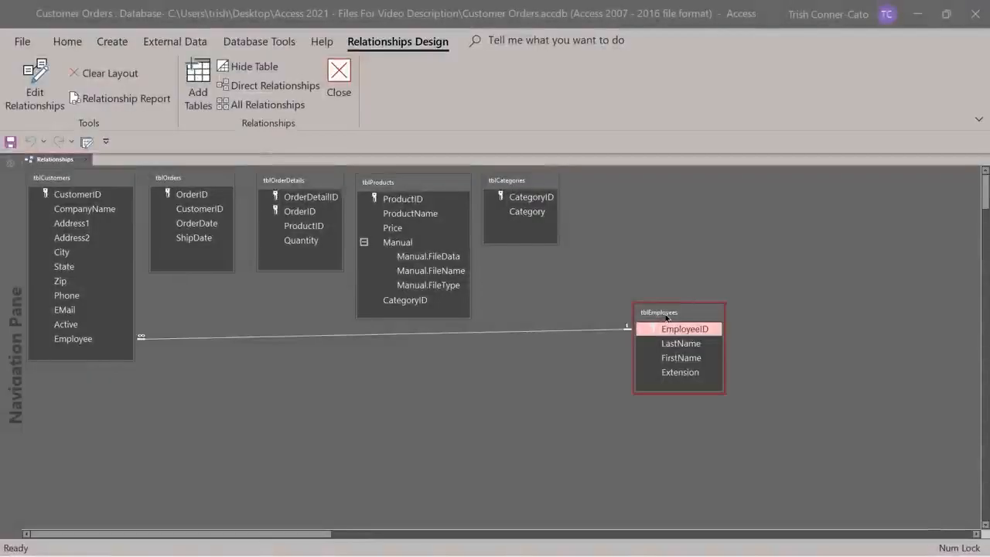
left_click_drag(666, 316, 636, 187)
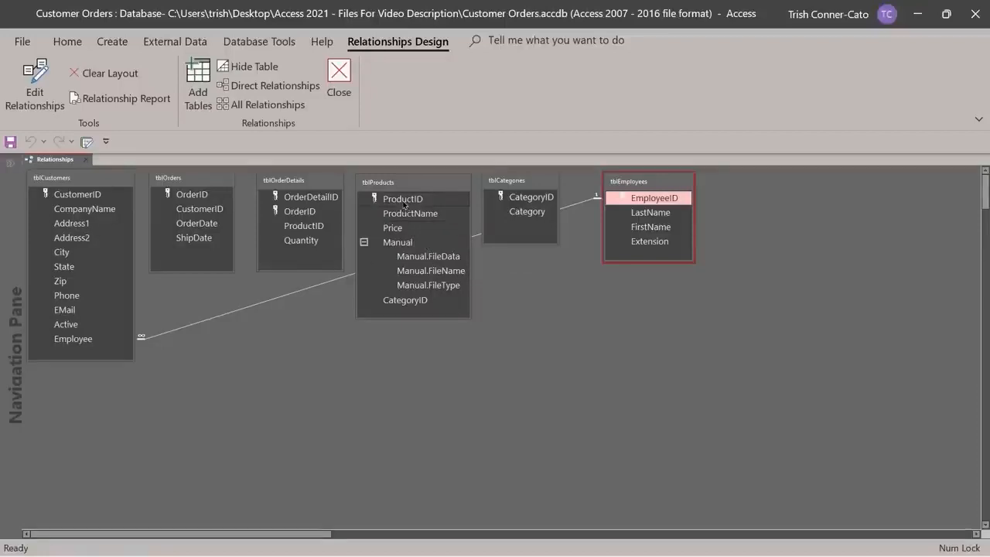
Relate ProductID in tblProducts to ProductID in tblOrderDetails, enforcing referential integrity and cascading updates to related fields.
left_click_drag(404, 204, 296, 230)
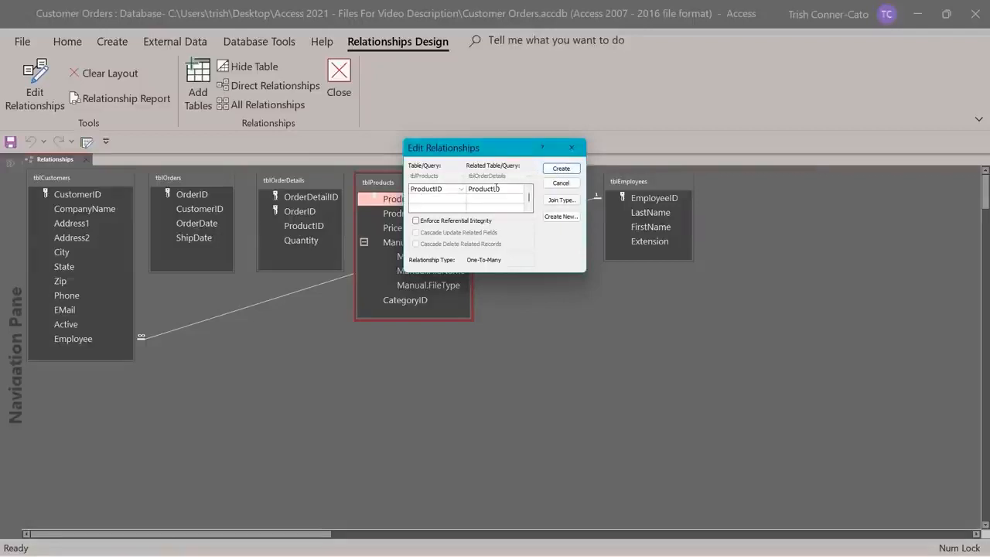
left_click(416, 221)
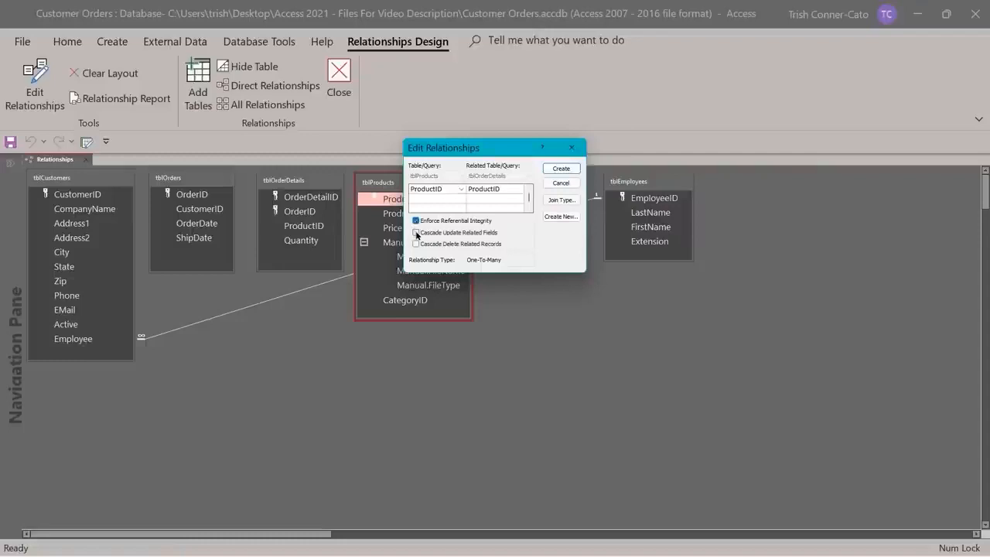
left_click(416, 233)
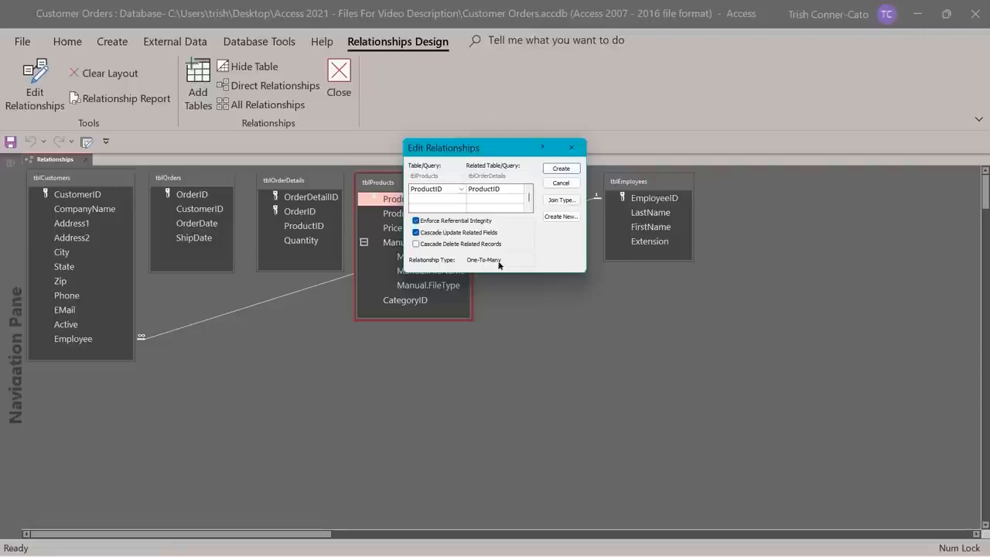
left_click(561, 170)
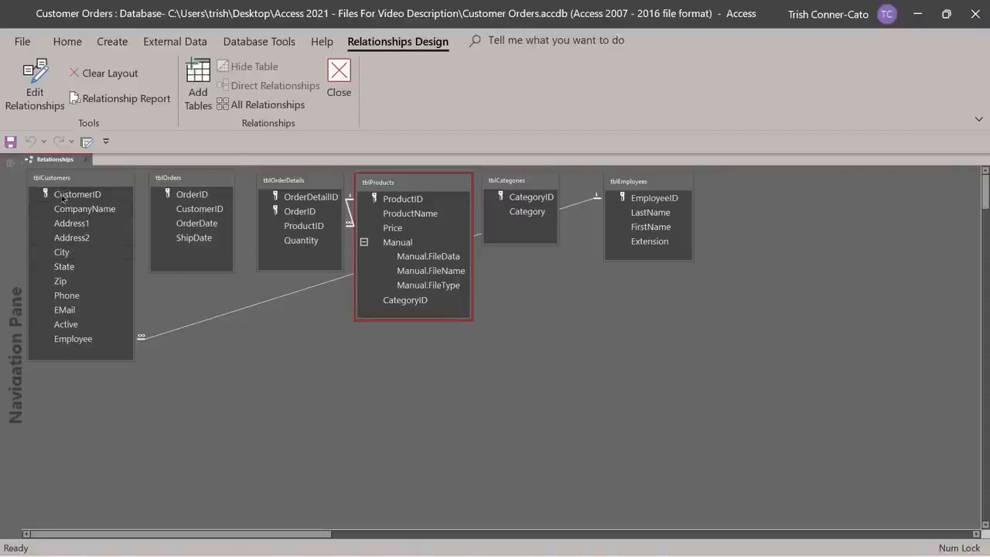
Try to relate CustomerID in tblCustomers to CustomerID in tblOrders with referential integrity and cascading updates to related fields.
left_click_drag(61, 198, 192, 215)
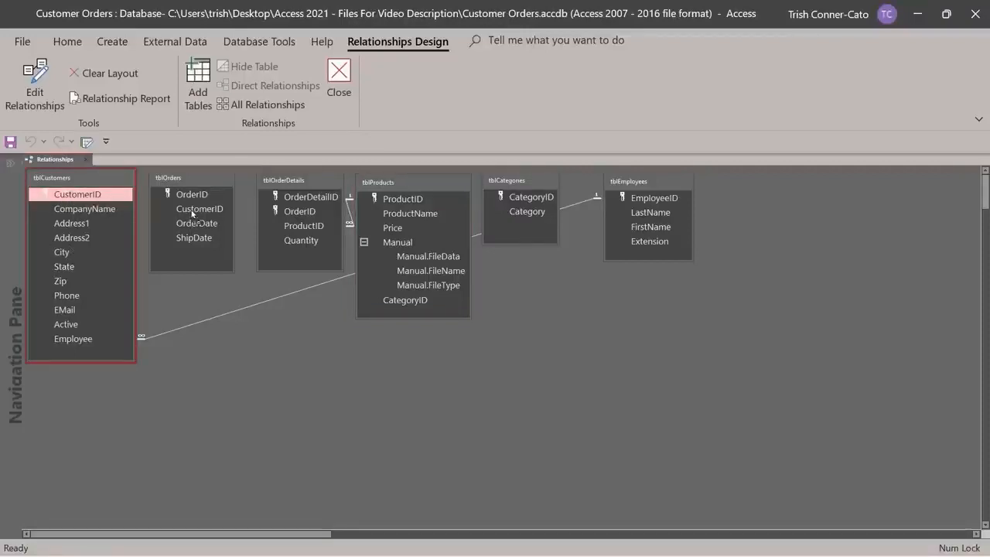
left_click_drag(191, 215, 194, 213)
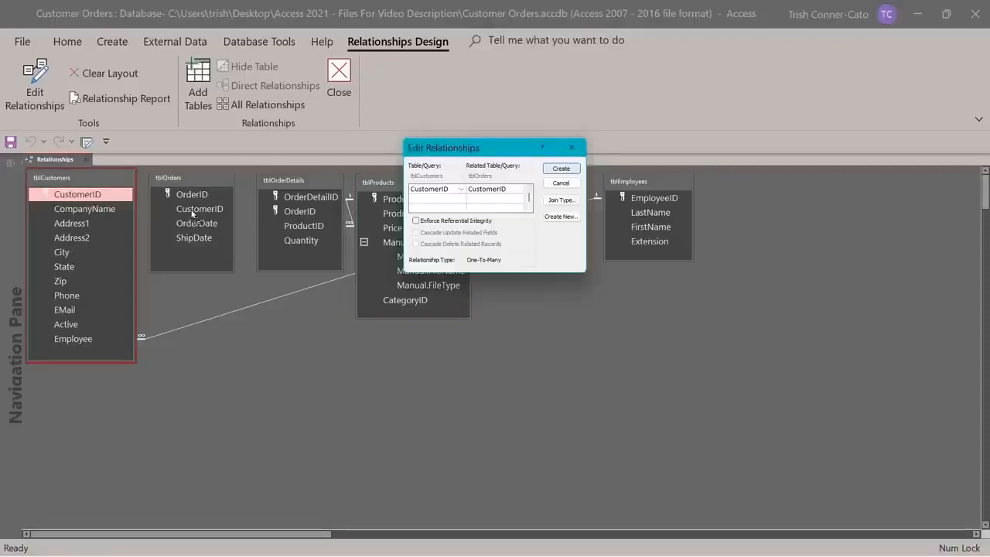
left_click(417, 220)
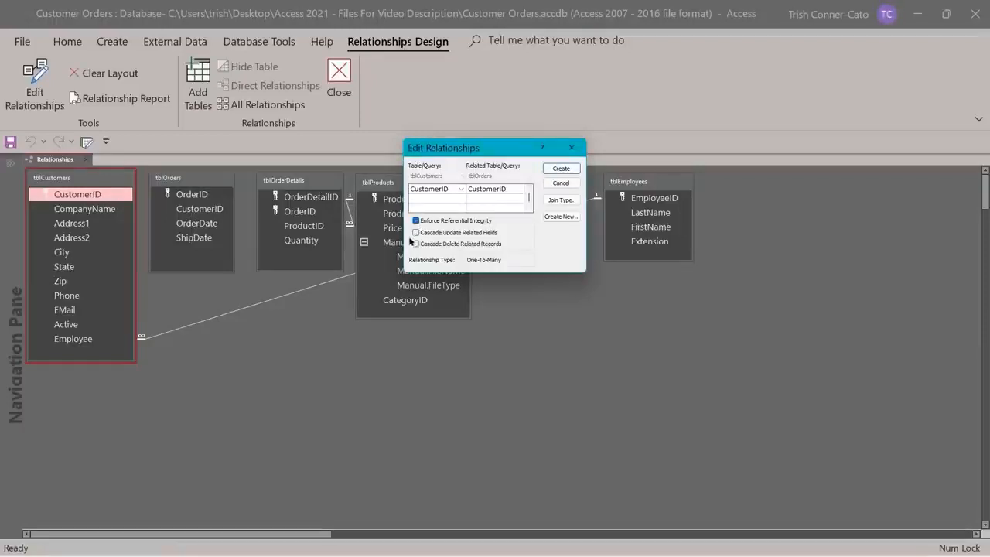
left_click(416, 233)
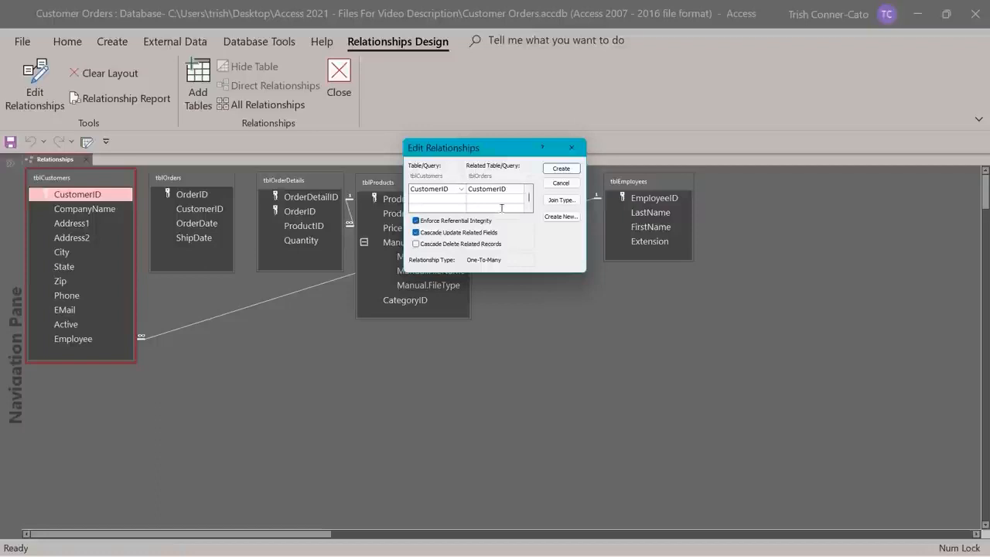
left_click(563, 170)
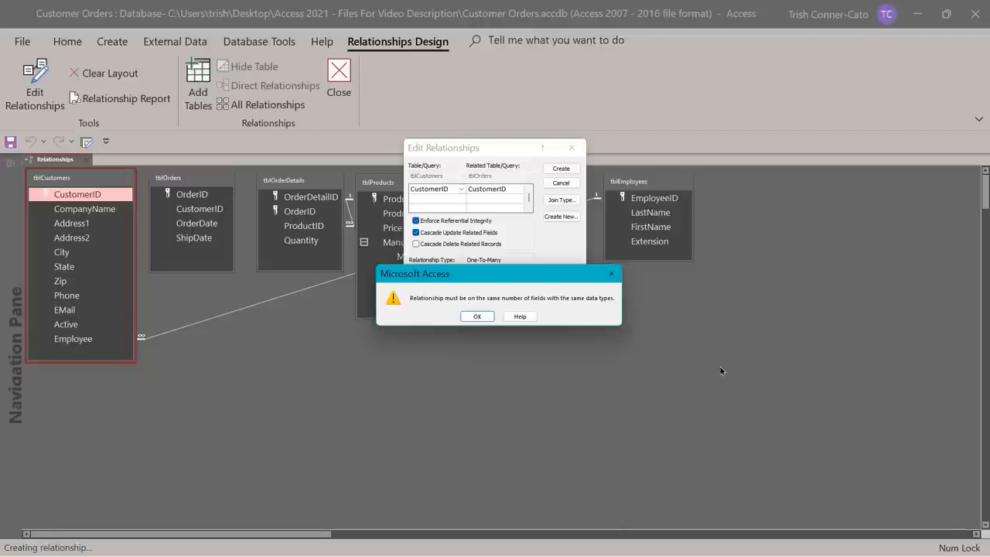
left_click(477, 316)
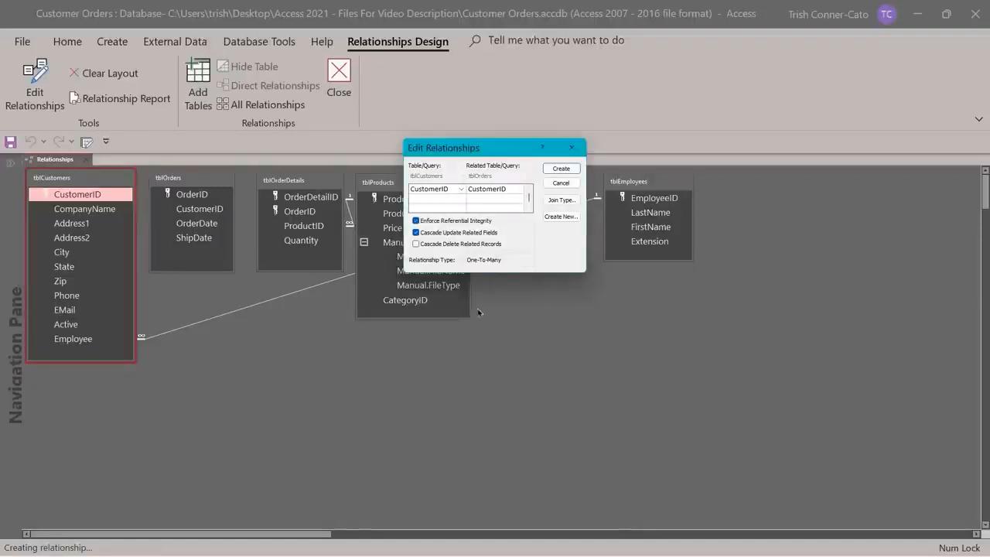
left_click(560, 182)
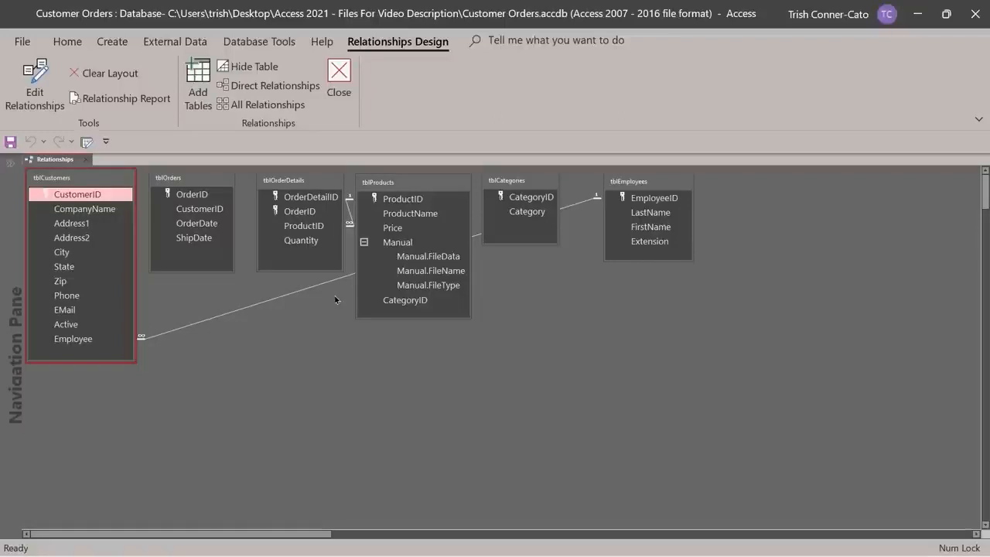
Save and close the relationships layout, and set the current database's document window option to Overlapping Windows.
left_click(338, 81)
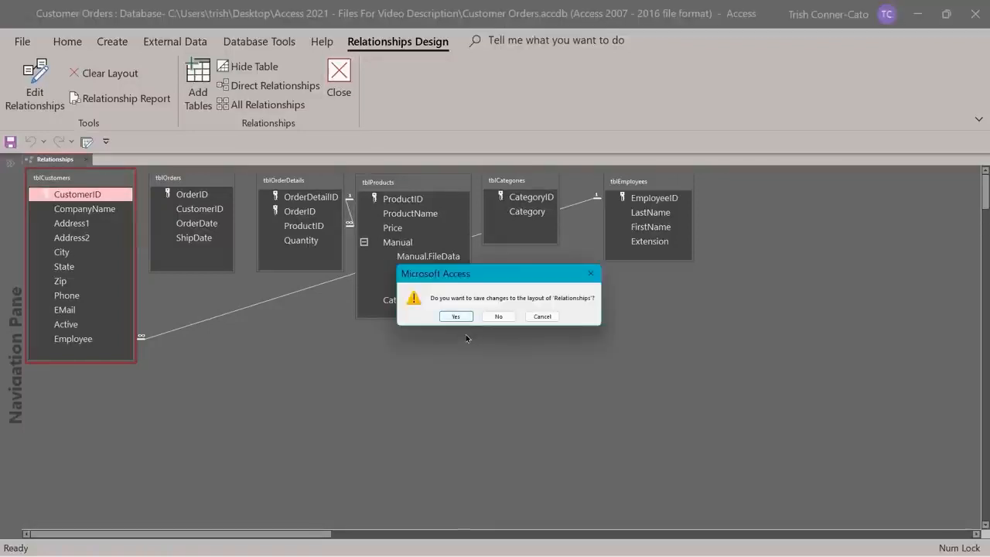
left_click(456, 316)
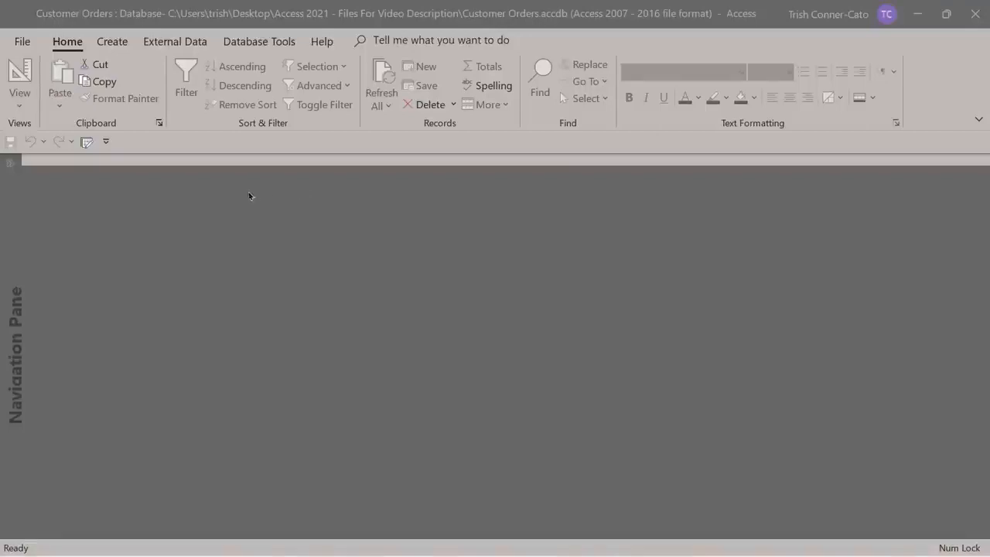
left_click(17, 45)
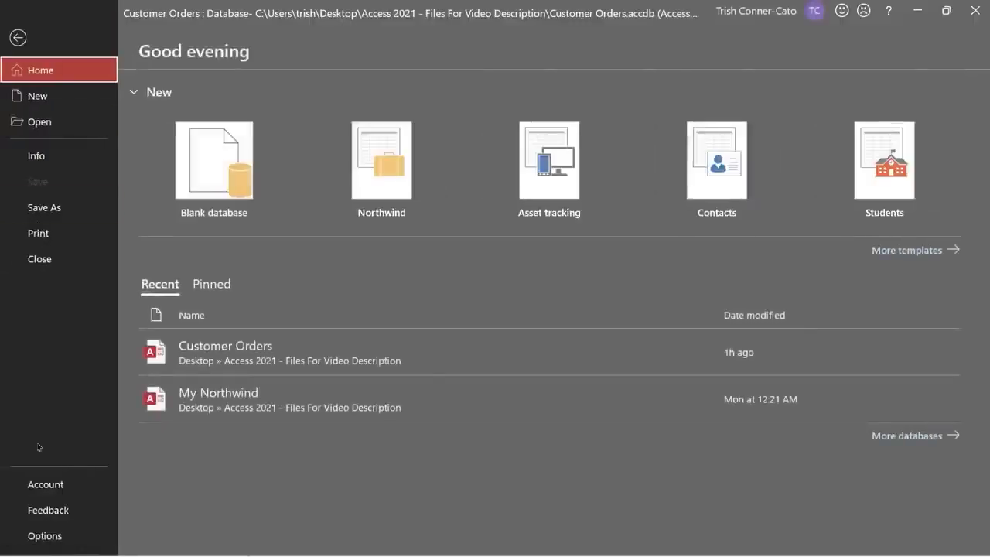
left_click(45, 537)
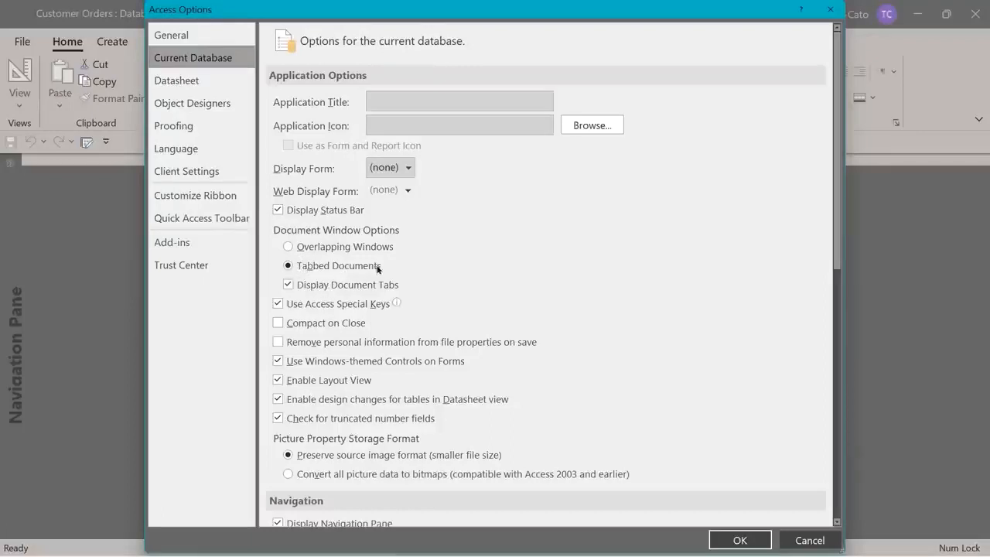
left_click(289, 247)
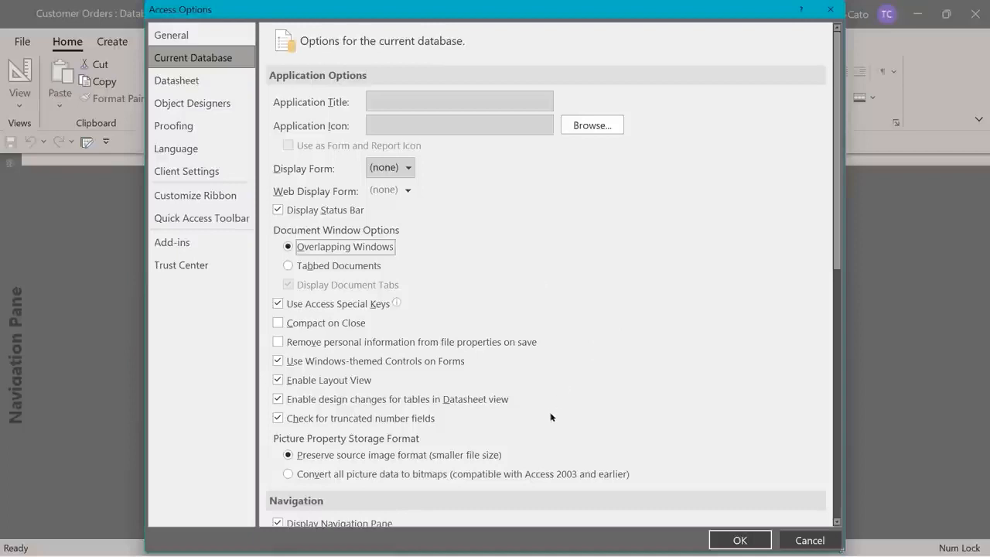
left_click(740, 540)
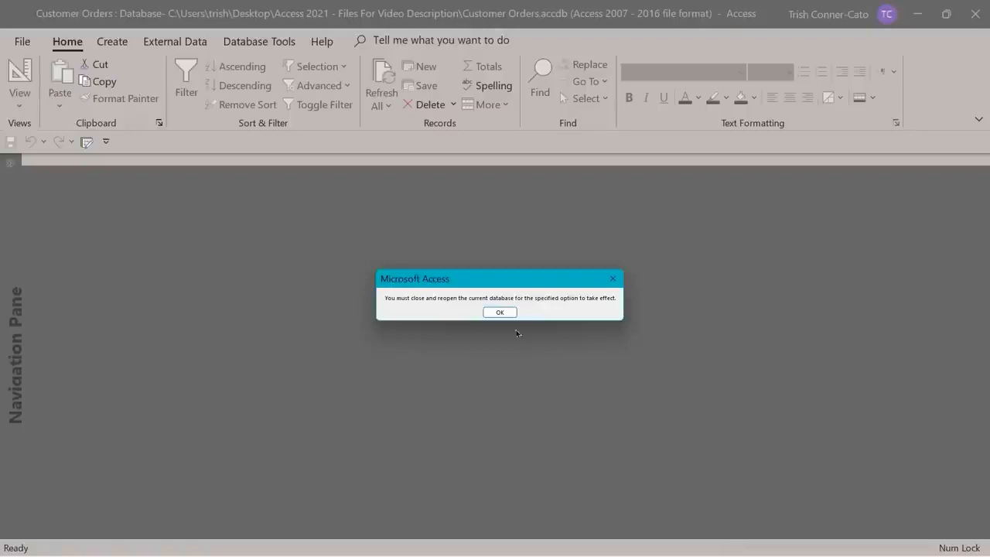
left_click(499, 313)
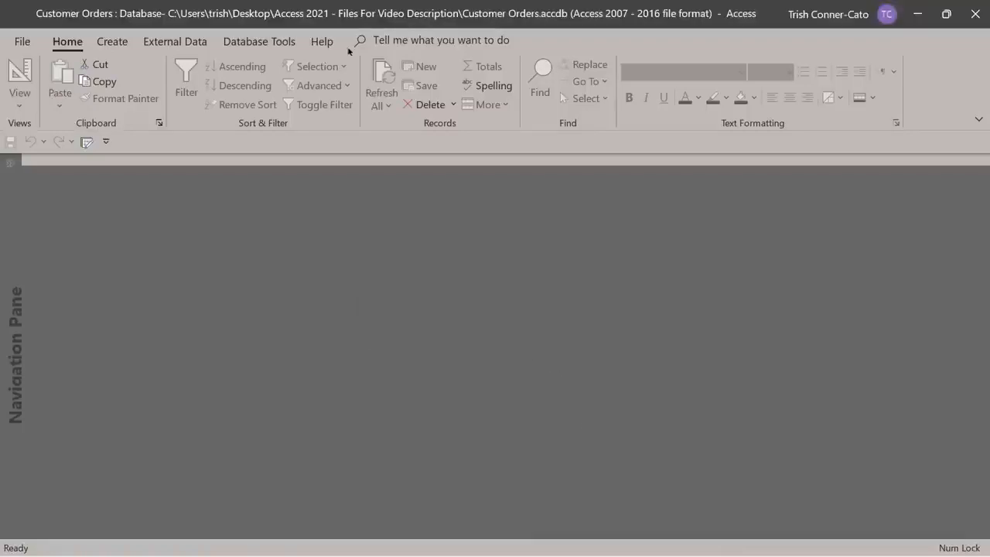
Close the Customer Orders database and reopen it from the recent files to apply the window option.
left_click(23, 42)
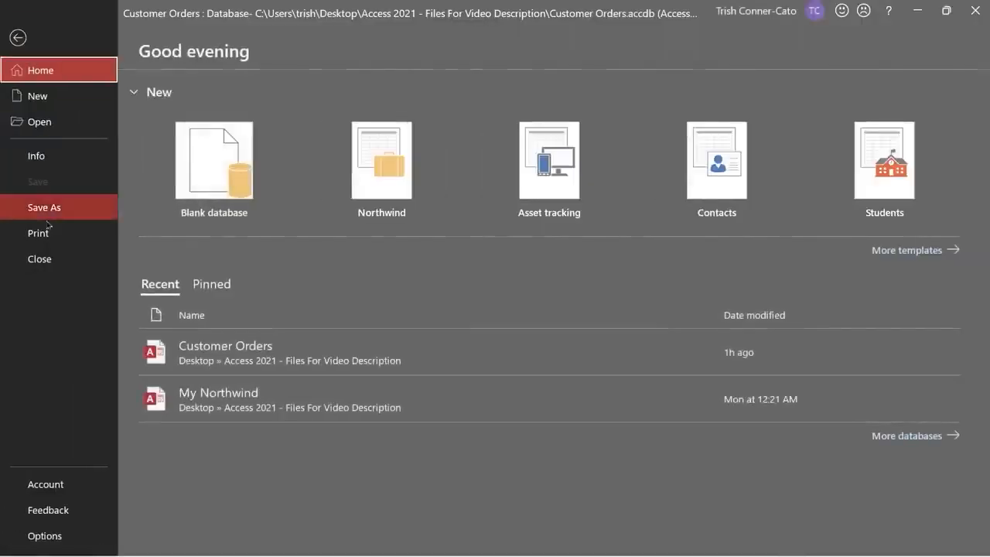
left_click(47, 259)
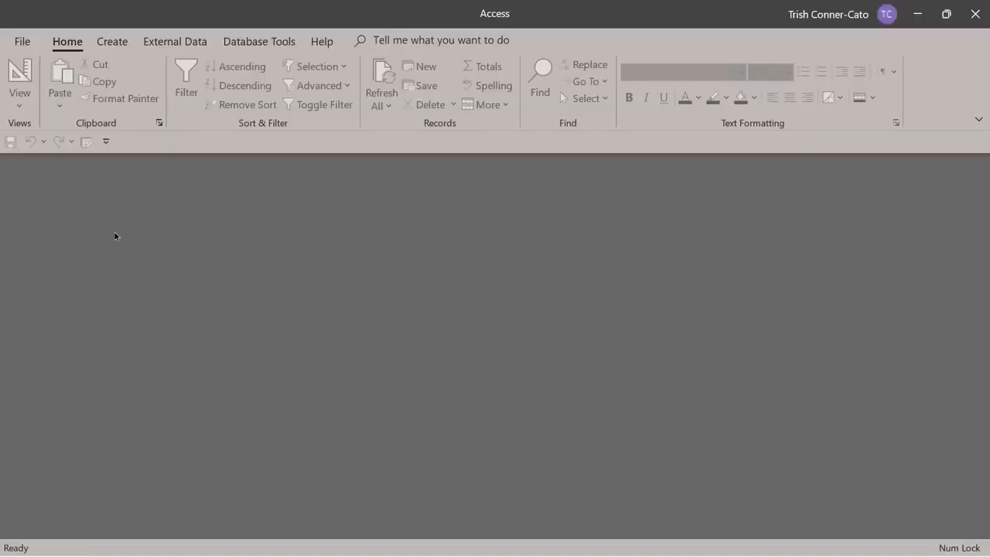
left_click(23, 41)
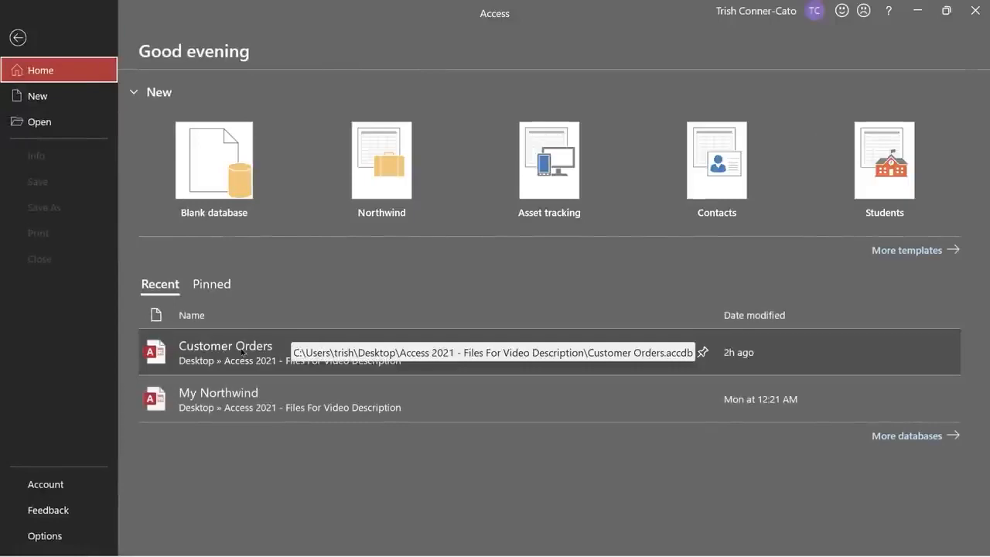
left_click(241, 352)
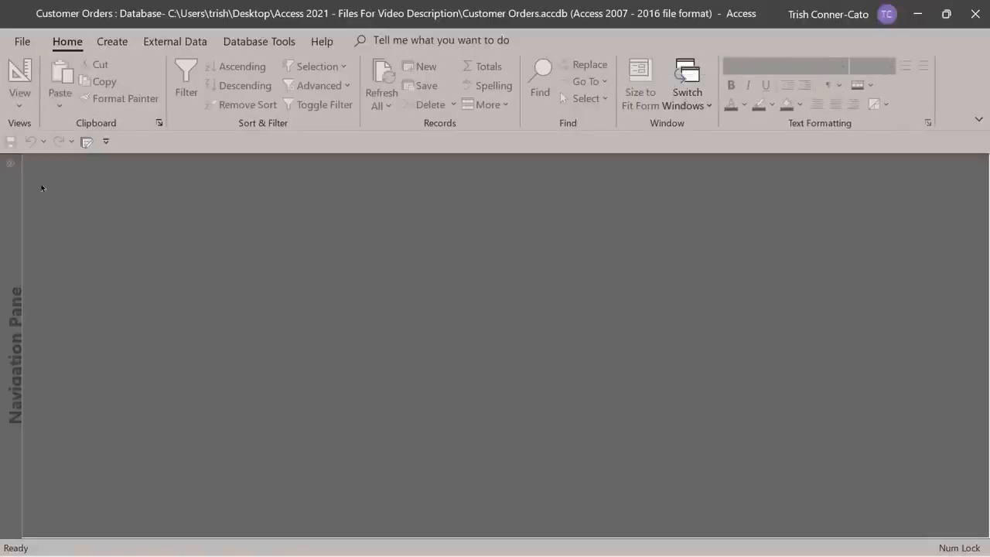
Expand the Navigation Pane and open tblCustomers in Design View, narrowing its window to the Field Name and Data Type columns.
left_click(10, 164)
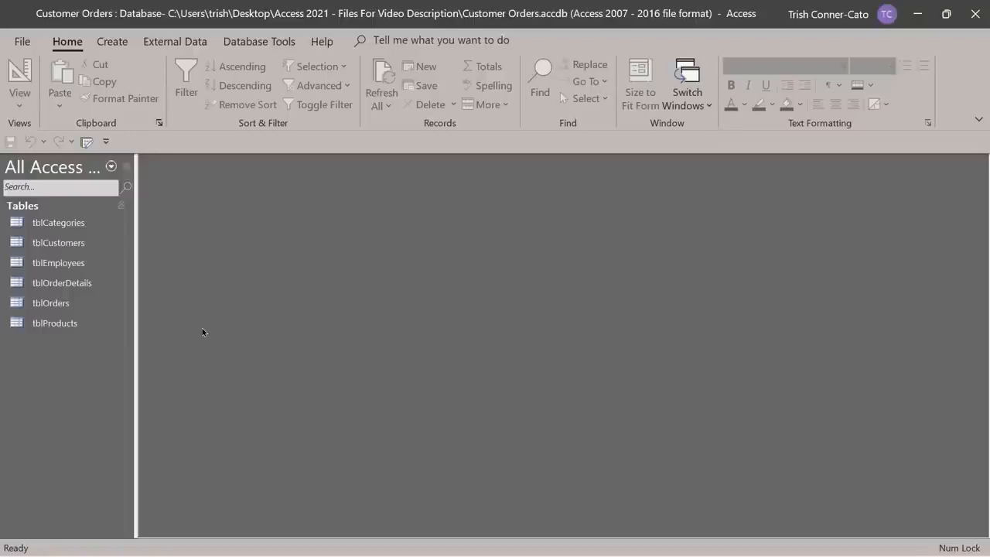
right_click(52, 246)
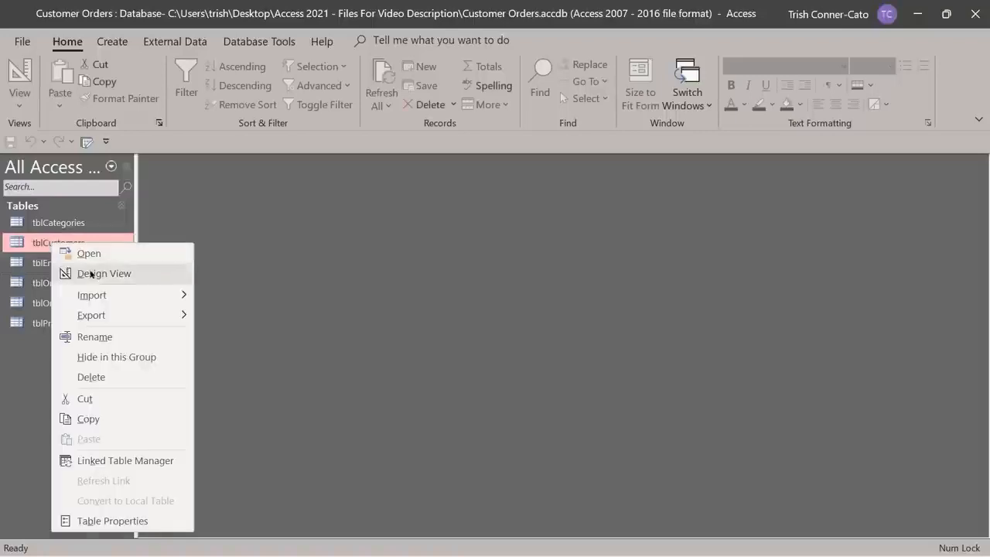
left_click(91, 274)
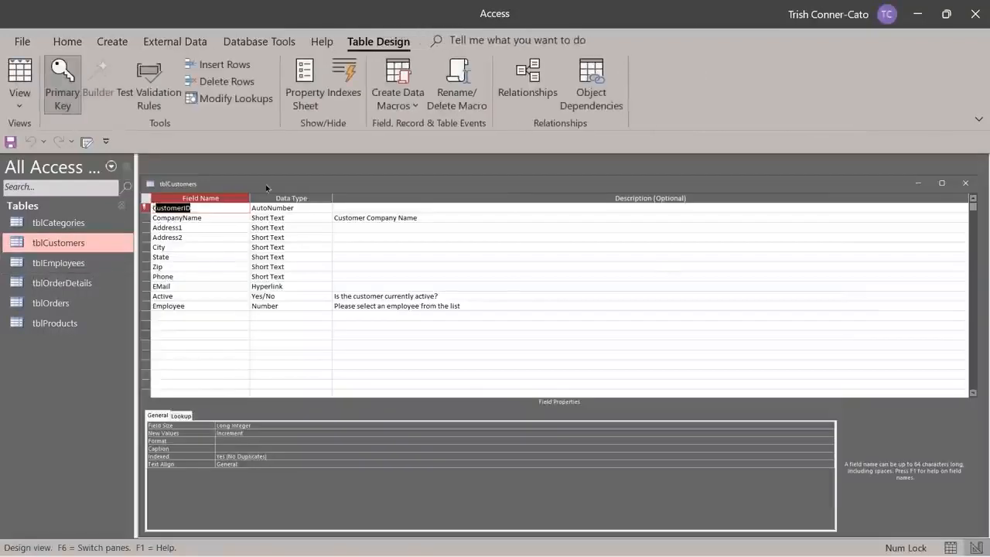
mouse_move(261, 189)
left_mouse_down()
mouse_move(289, 195)
mouse_move(271, 183)
mouse_move(252, 189)
mouse_move(279, 190)
mouse_move(267, 199)
mouse_move(281, 203)
mouse_move(271, 207)
mouse_move(265, 171)
left_mouse_up()
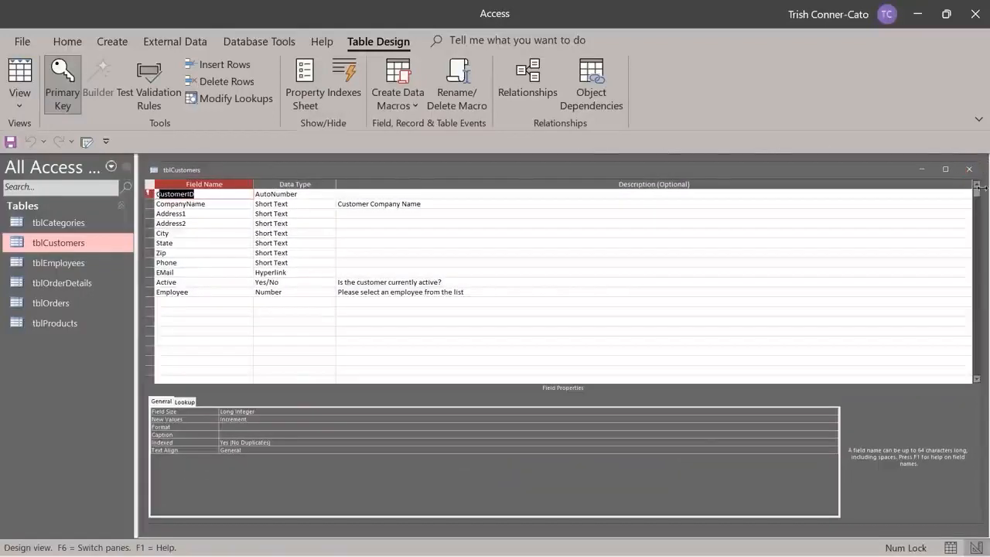
left_click_drag(979, 189, 344, 243)
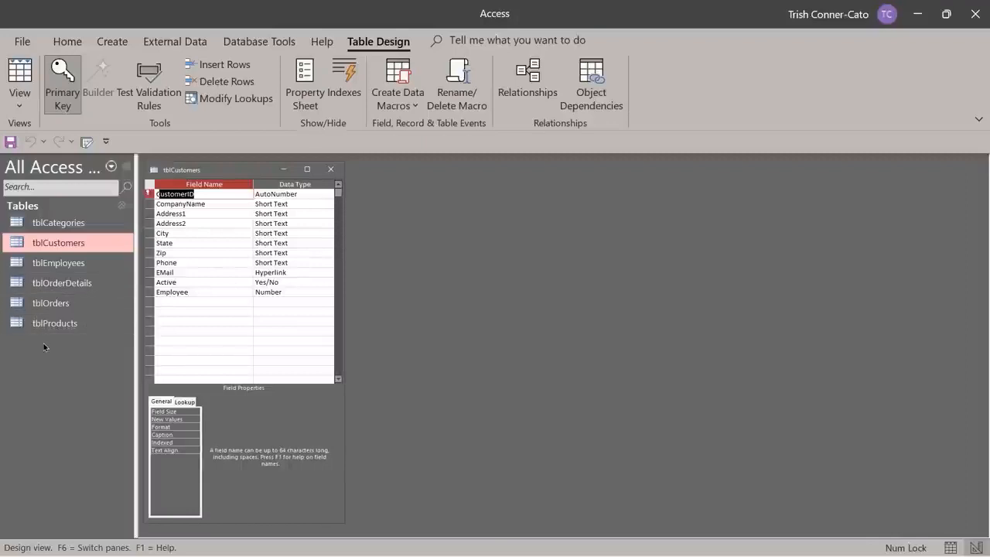
Open tblOrders in Design View and arrange its narrowed window beside a widened tblCustomers window for comparison.
left_click(48, 304)
right_click(48, 304)
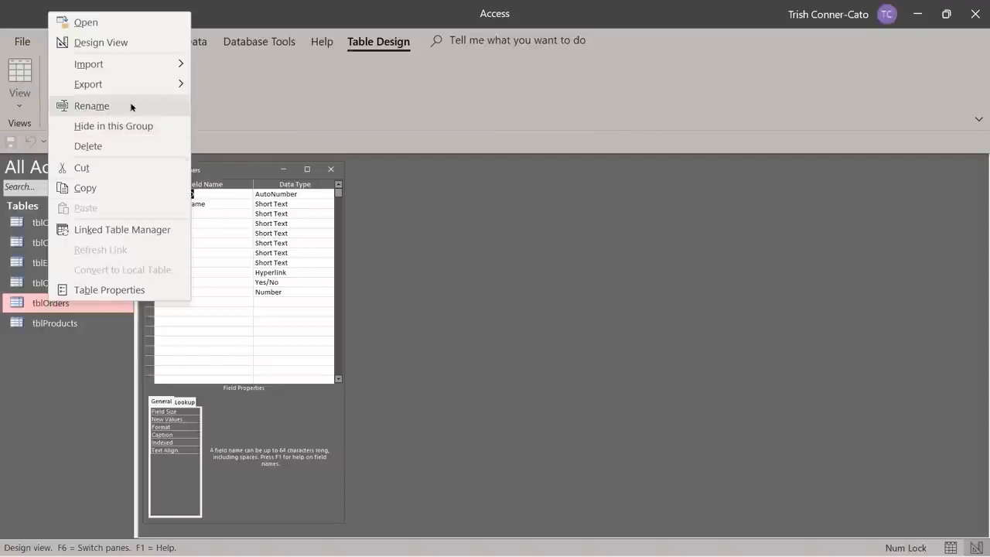
left_click(135, 42)
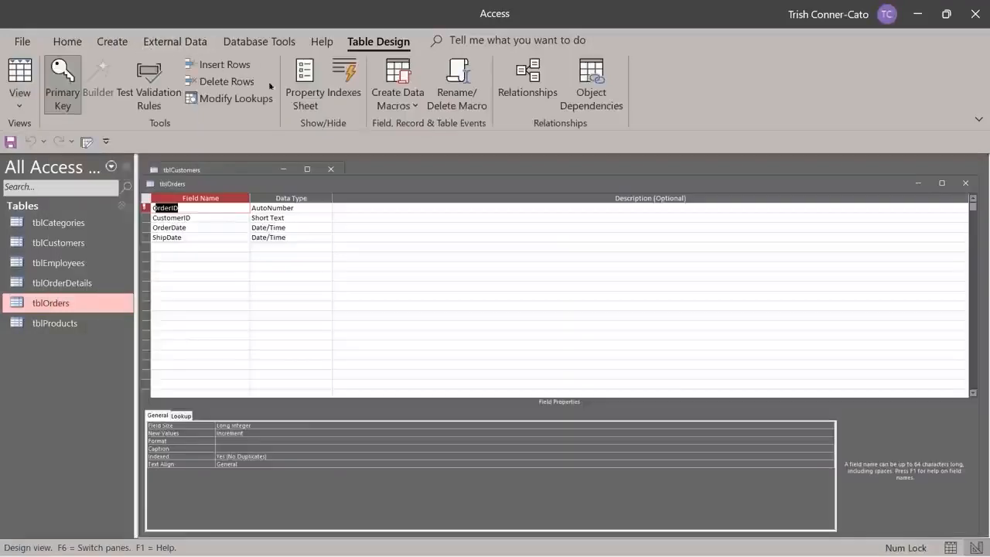
left_click_drag(396, 188, 312, 212)
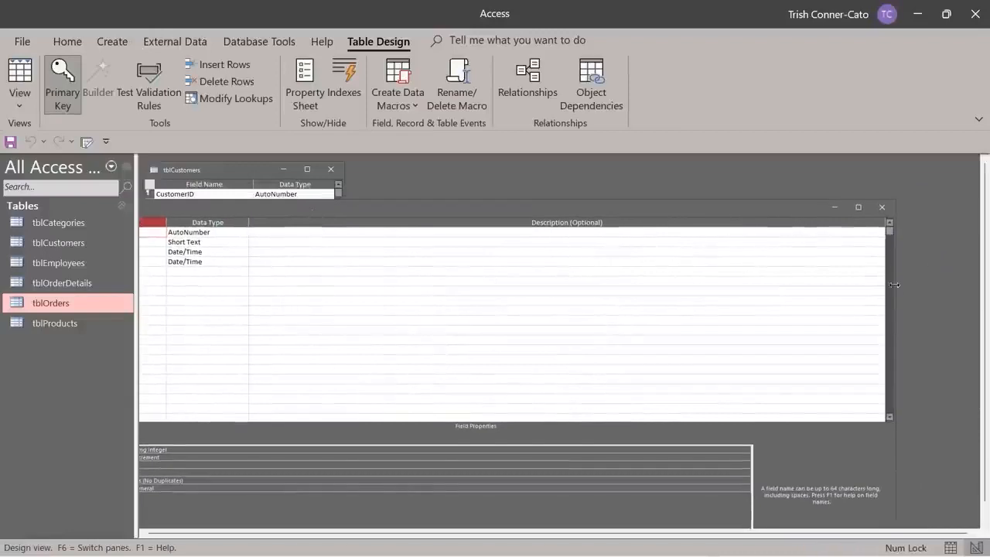
left_click_drag(895, 290, 589, 331)
left_click_drag(367, 210, 655, 175)
left_click_drag(649, 174, 649, 172)
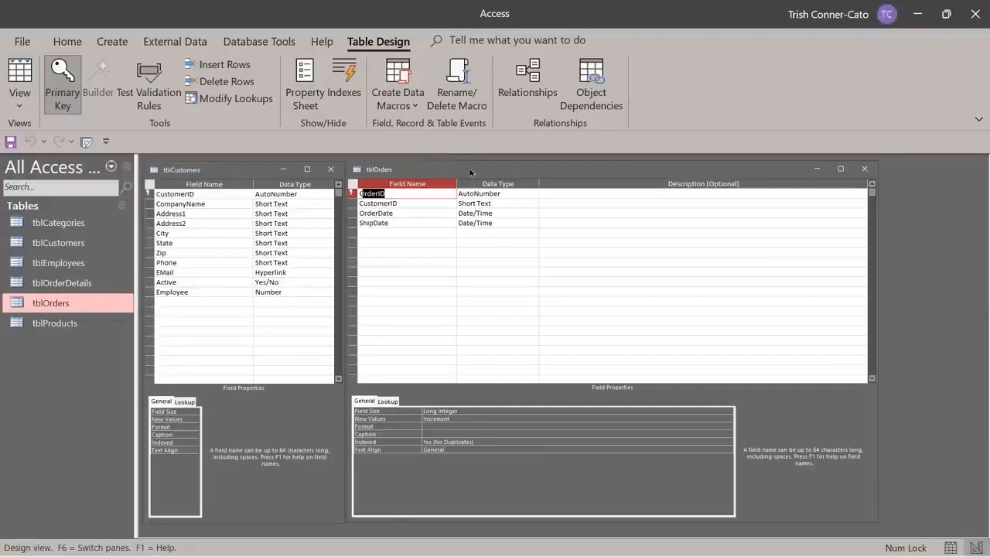
left_click_drag(470, 169, 563, 168)
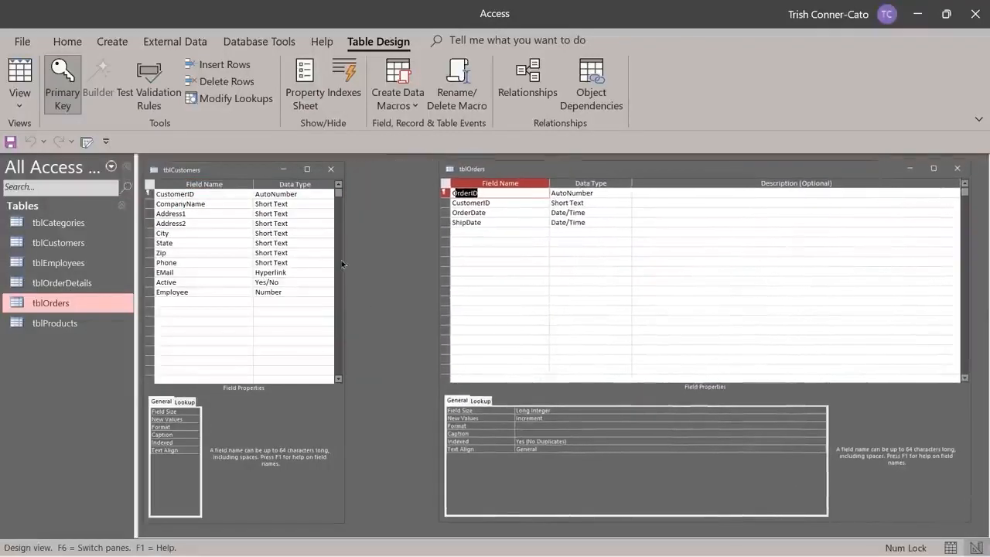
left_click_drag(342, 266, 434, 261)
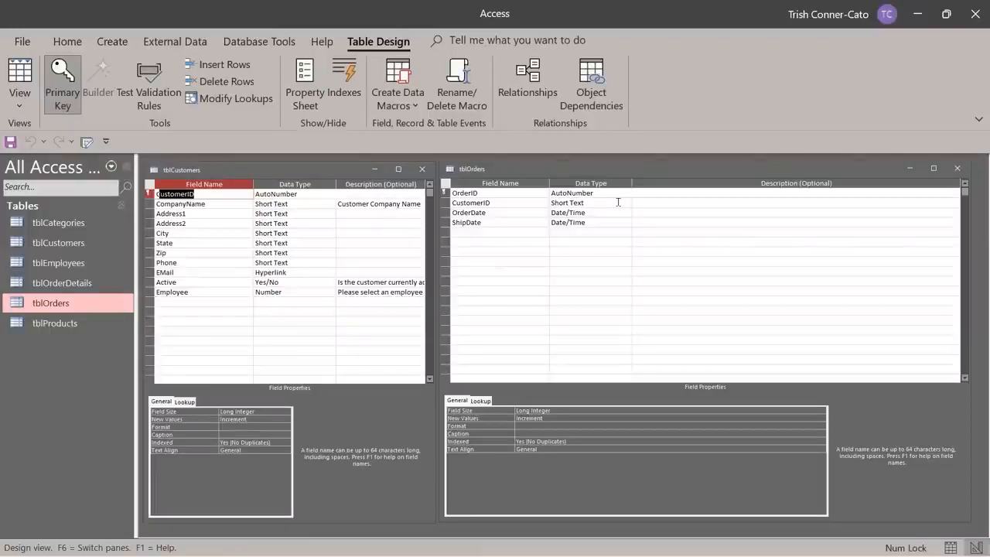
Switch tblOrders to Datasheet View to examine its CustomerID values.
right_click(462, 172)
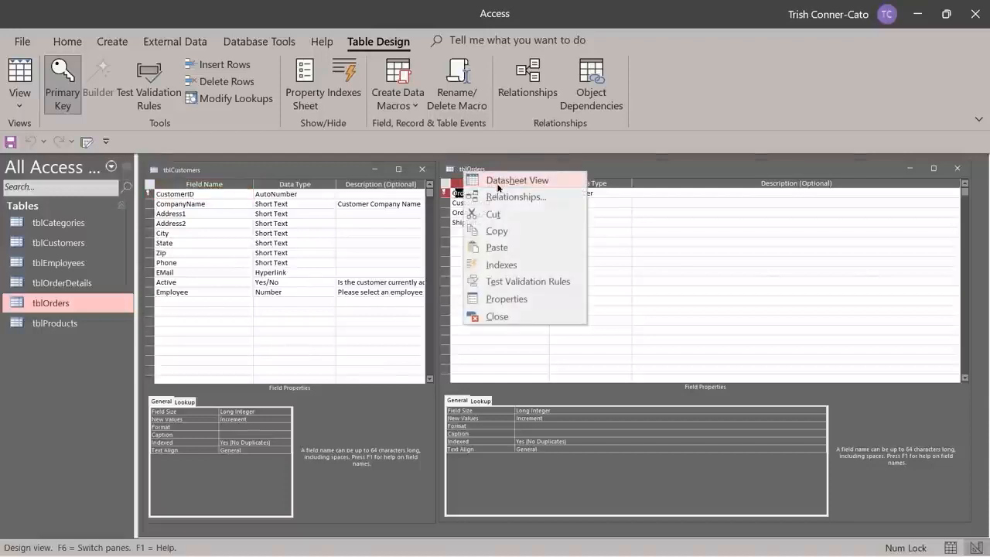
left_click(498, 182)
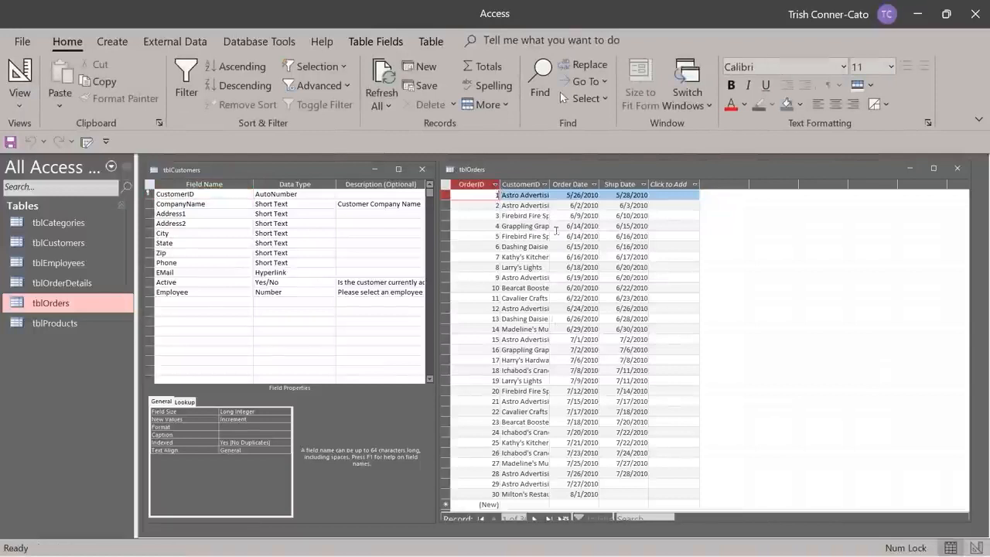
Return tblOrders to Design View and change the CustomerID field's data type to Number.
right_click(465, 172)
left_click(522, 246)
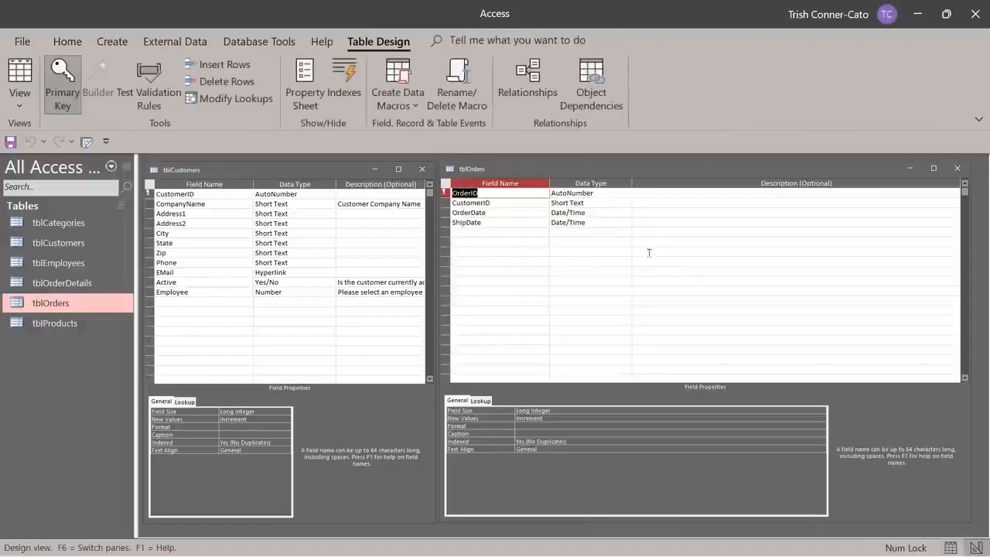
left_click(588, 202)
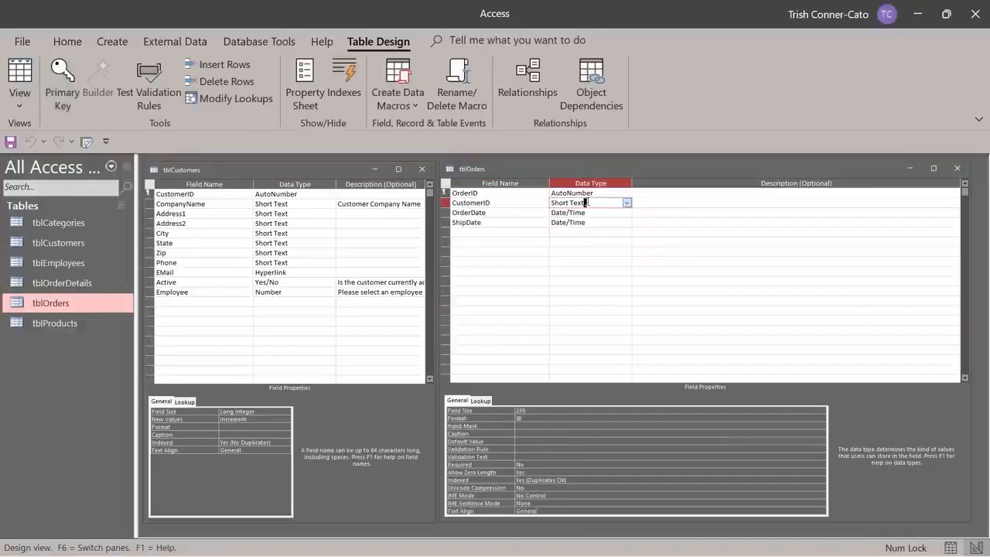
left_click(628, 204)
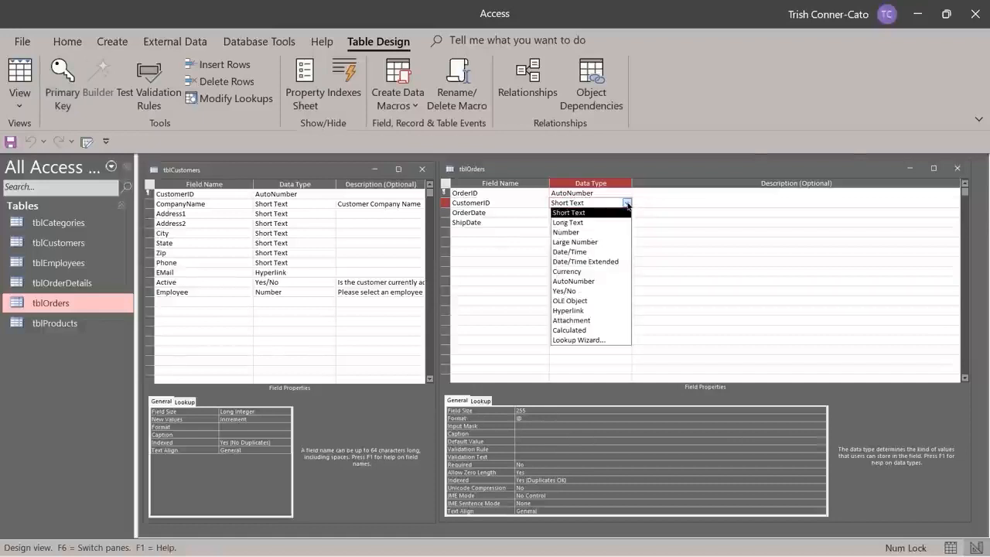
left_click(571, 233)
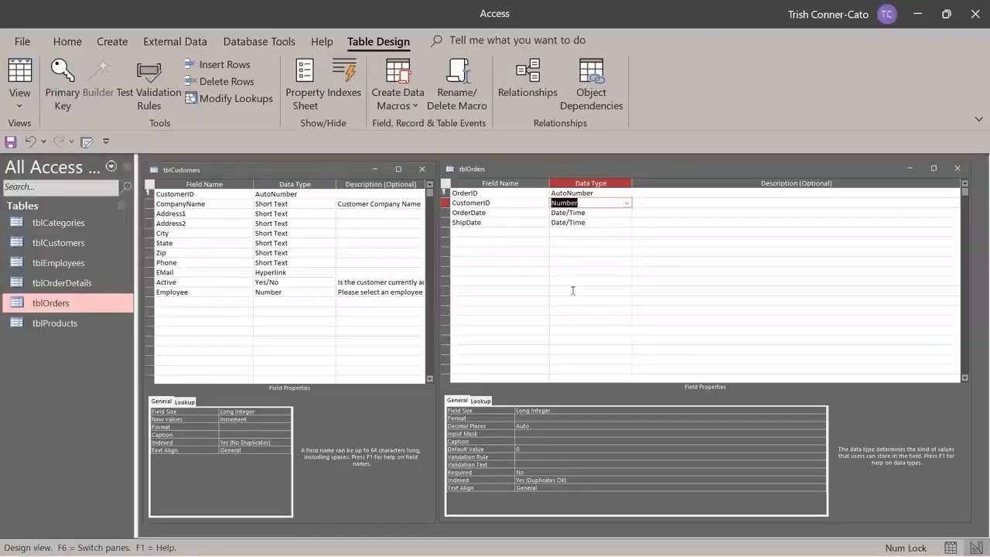
Switch tblOrders to Datasheet View, saving the table and accepting the loss of unconvertible CustomerID data.
right_click(479, 168)
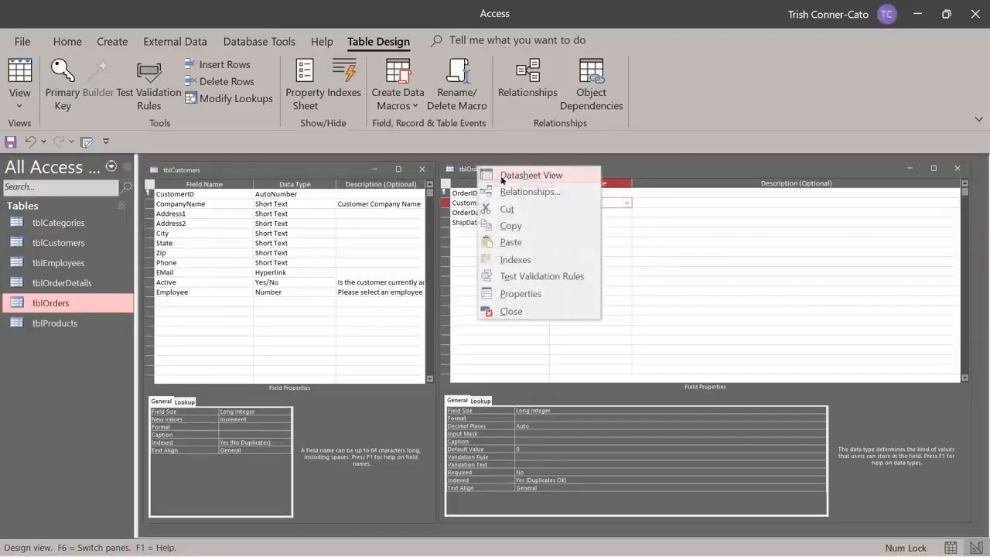
left_click(501, 178)
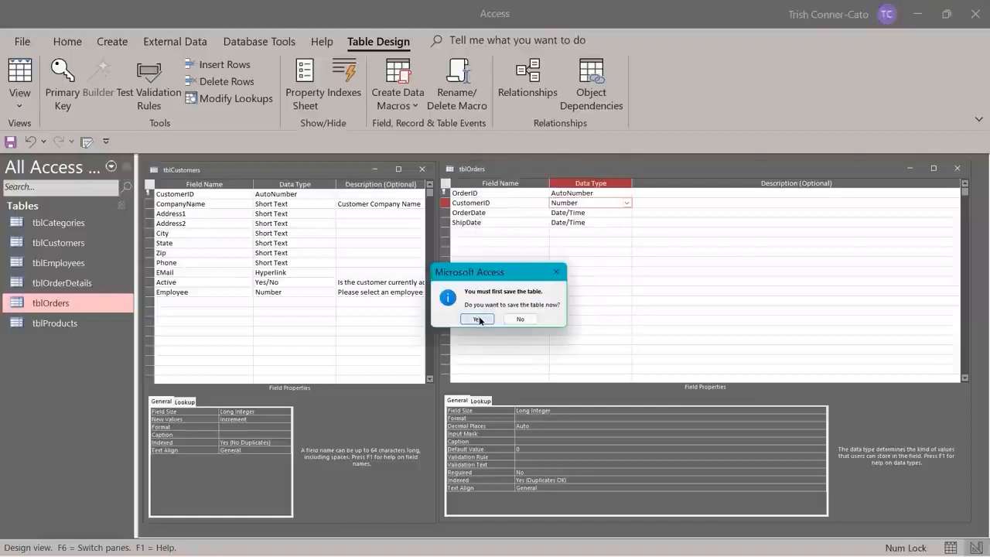
left_click(478, 320)
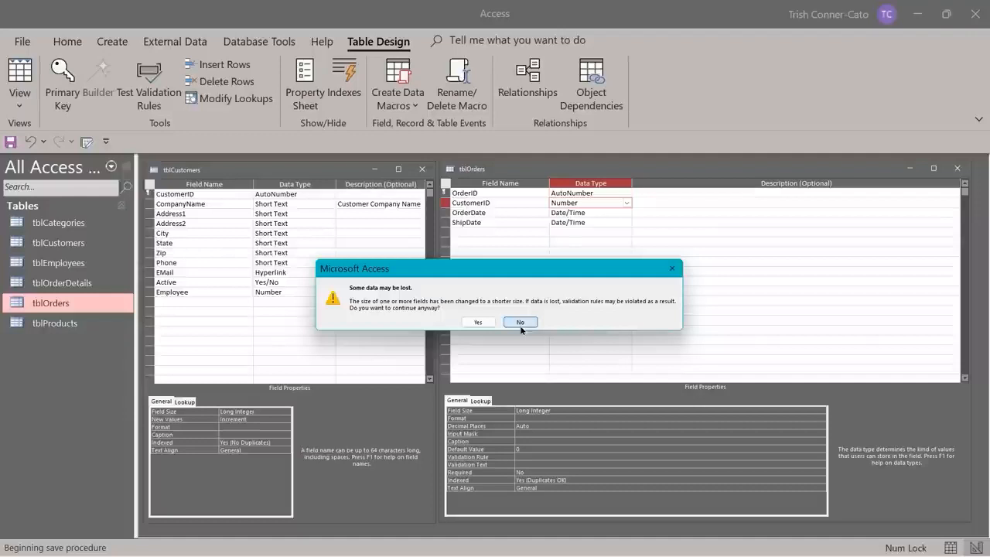
left_click(476, 323)
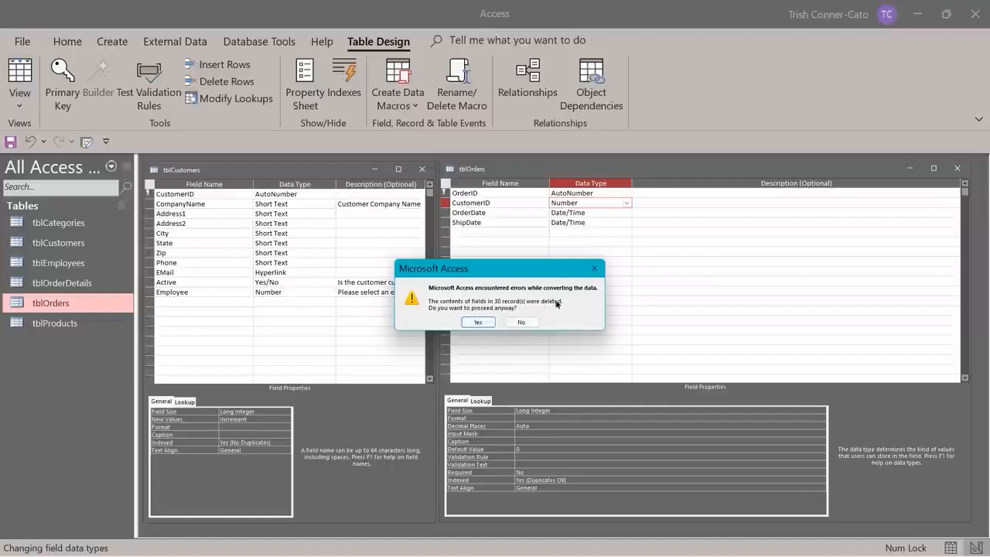
left_click(478, 323)
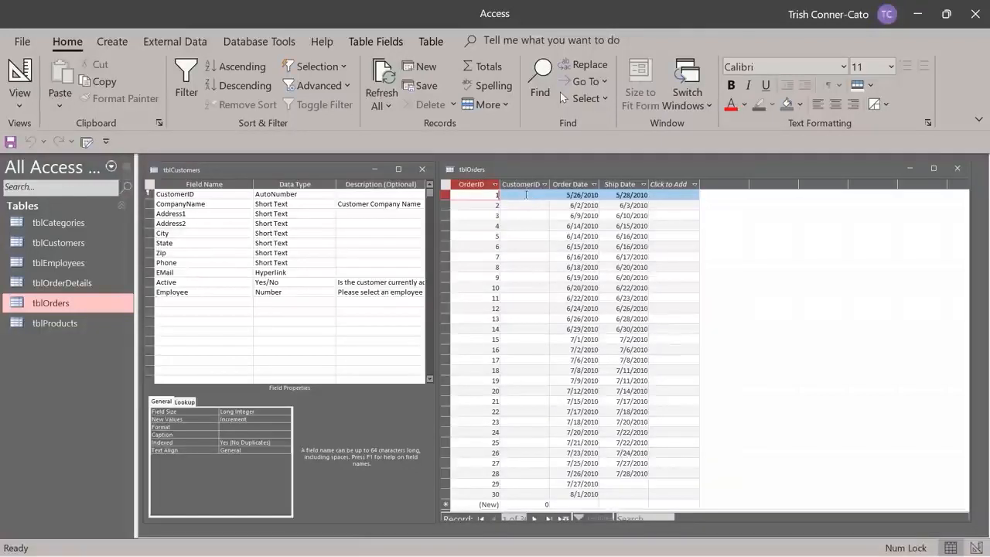
Maximize the tblOrders datasheet and fill in the numeric customer IDs for the first five order records.
left_click(526, 195)
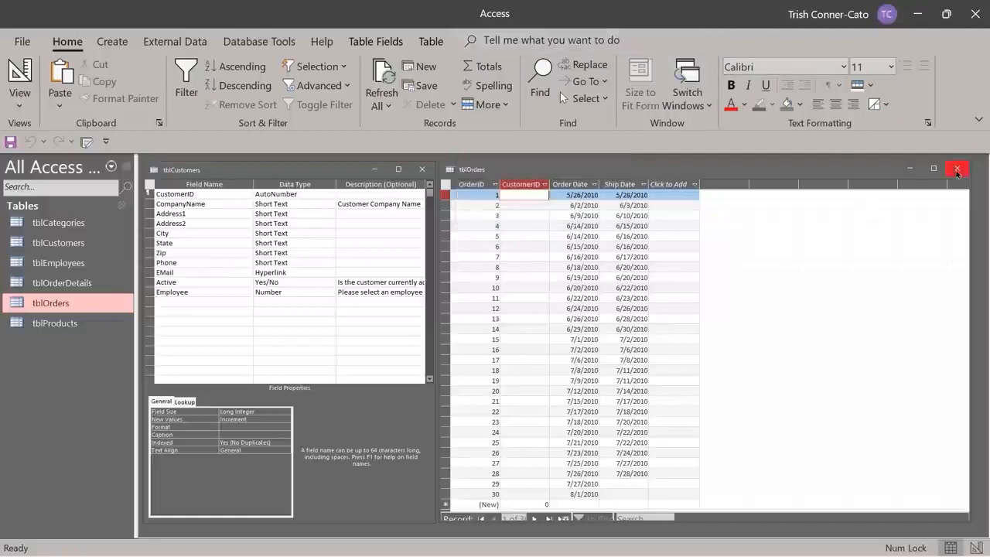
mouse_move(936, 175)
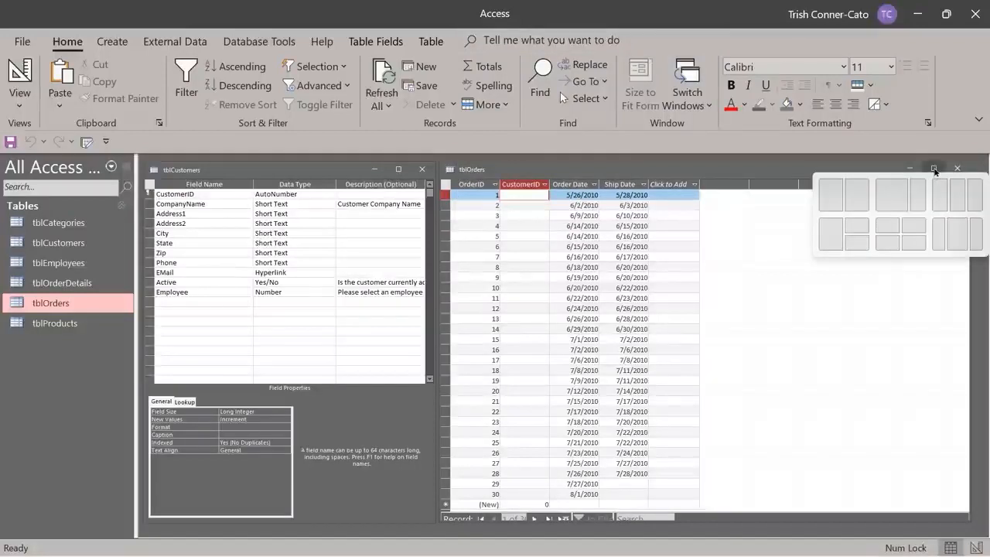
left_click(935, 168)
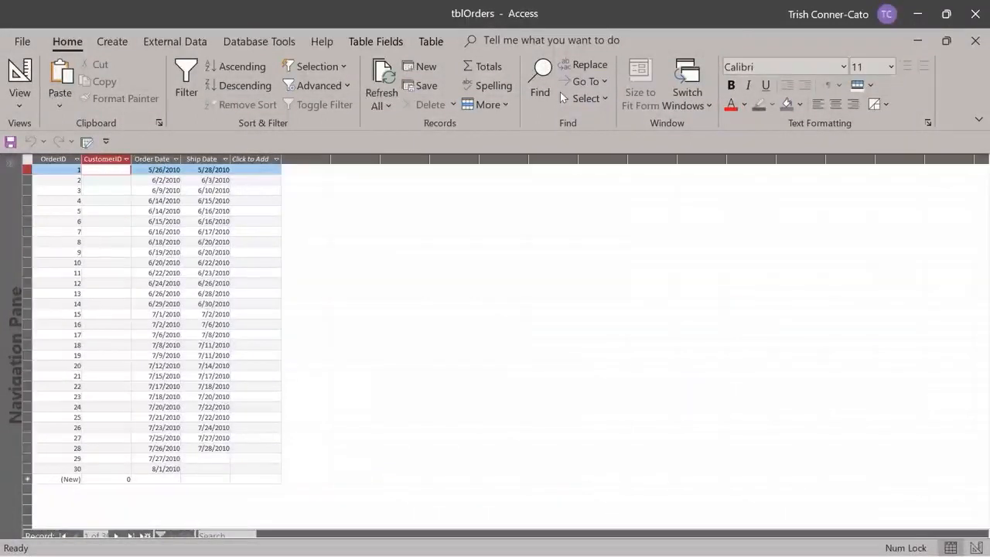
type("1")
key("Down")
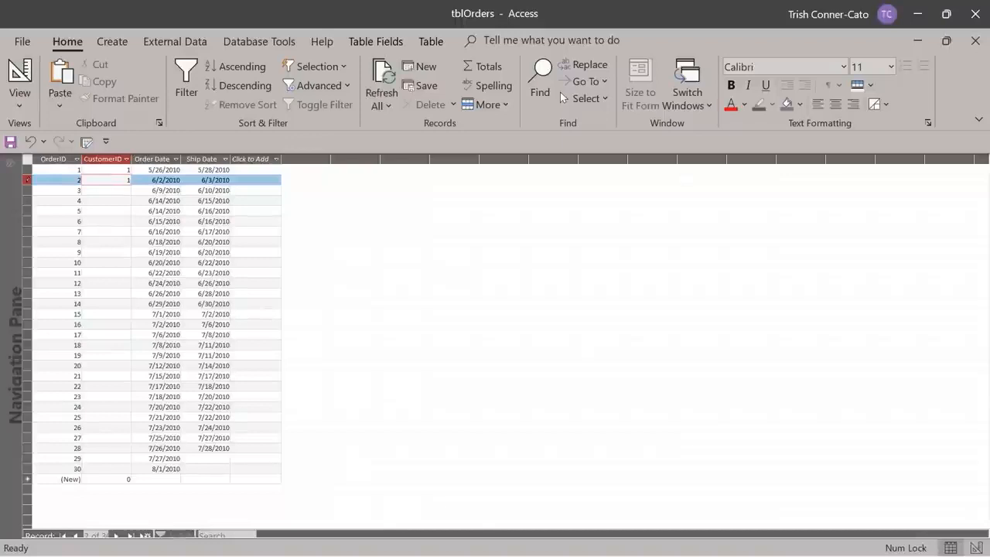
key("Down")
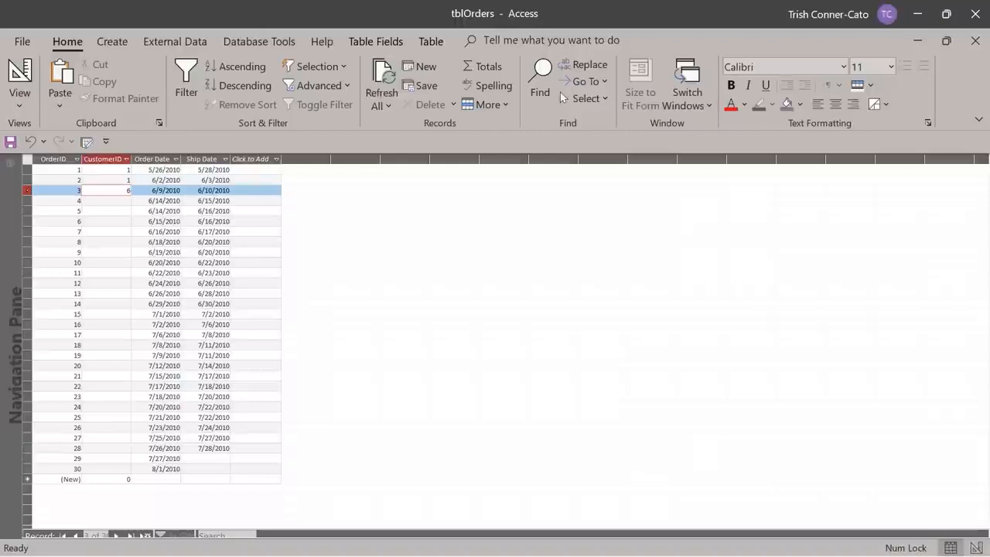
key("Down")
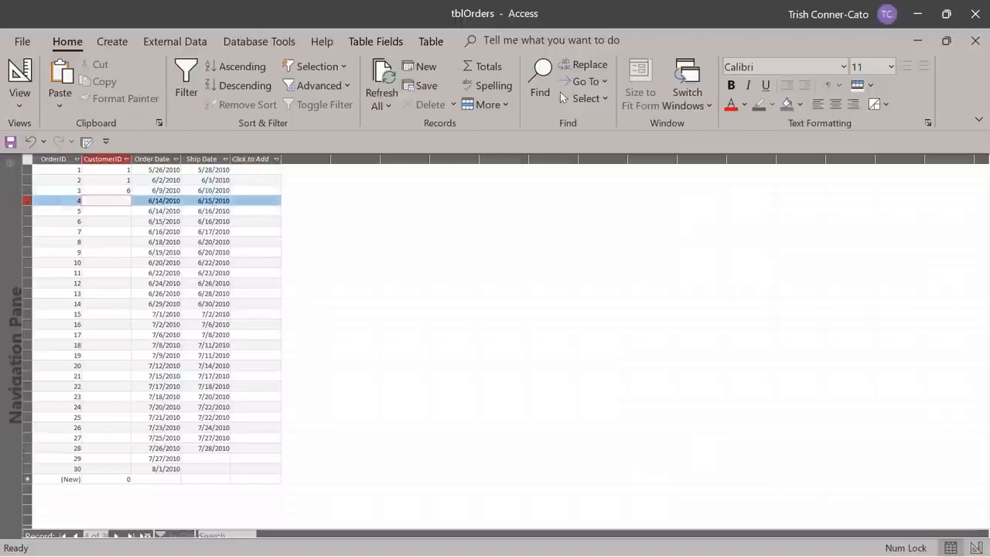
type("7")
key("Down")
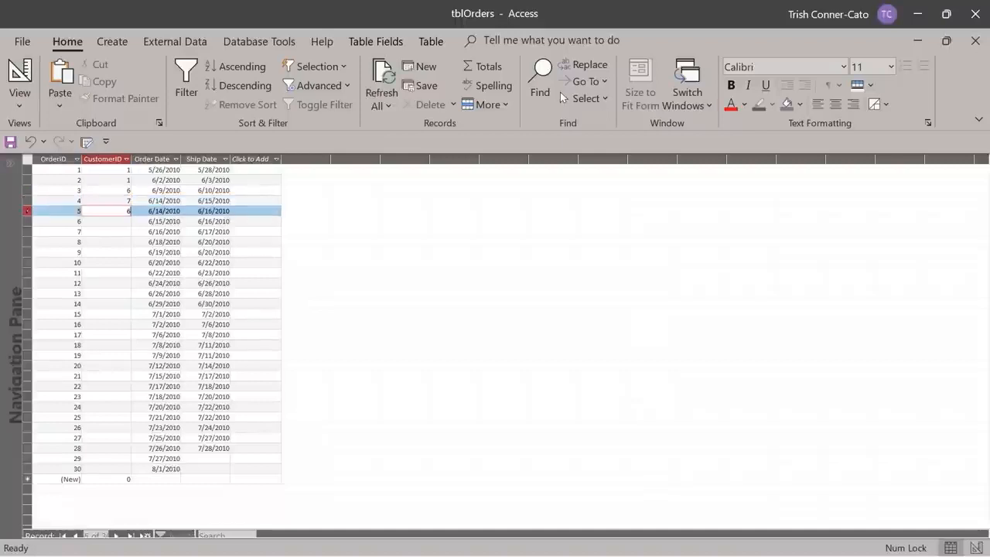
type("6")
key("Down")
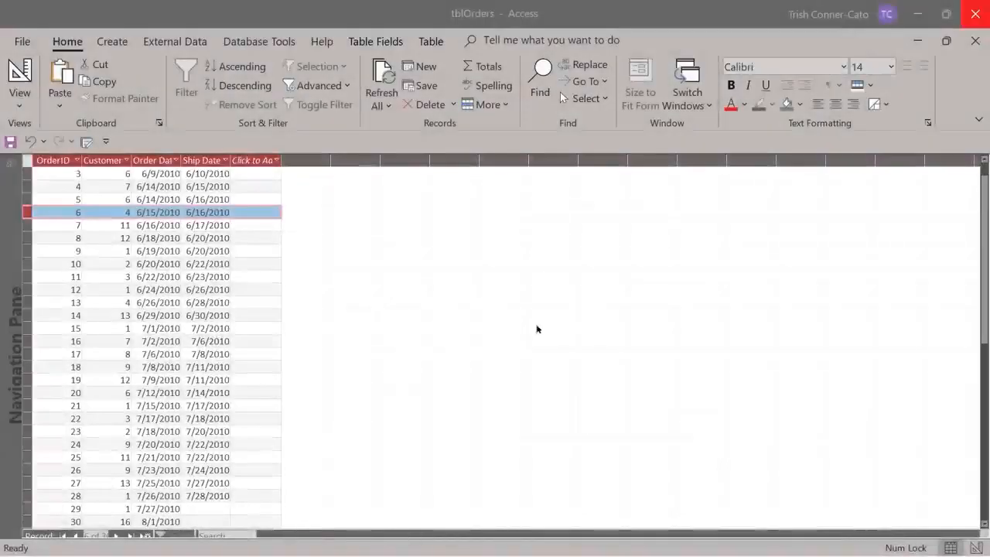
scroll(481, 298, "up", 1)
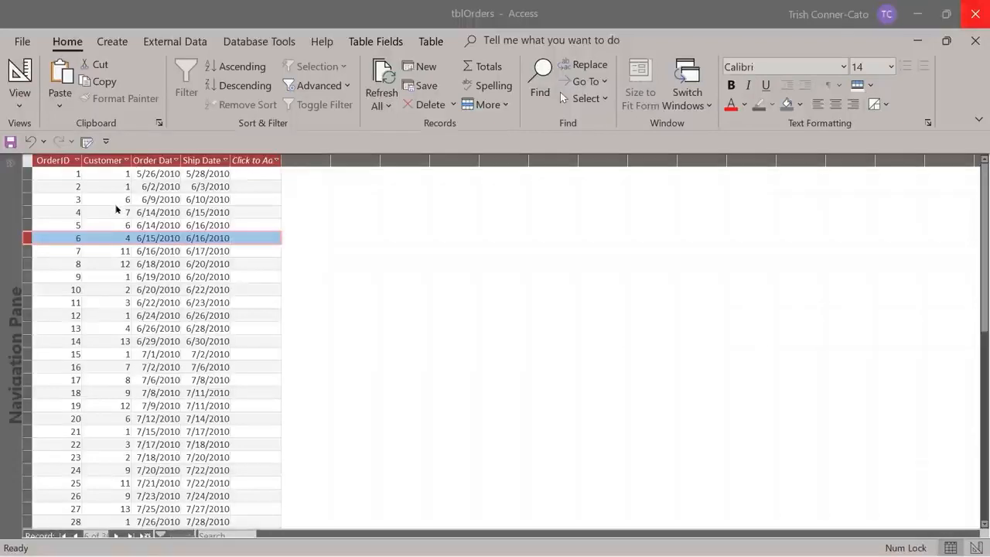
Restore the tblOrders window to its smaller size and return the table to Design View.
left_click(947, 41)
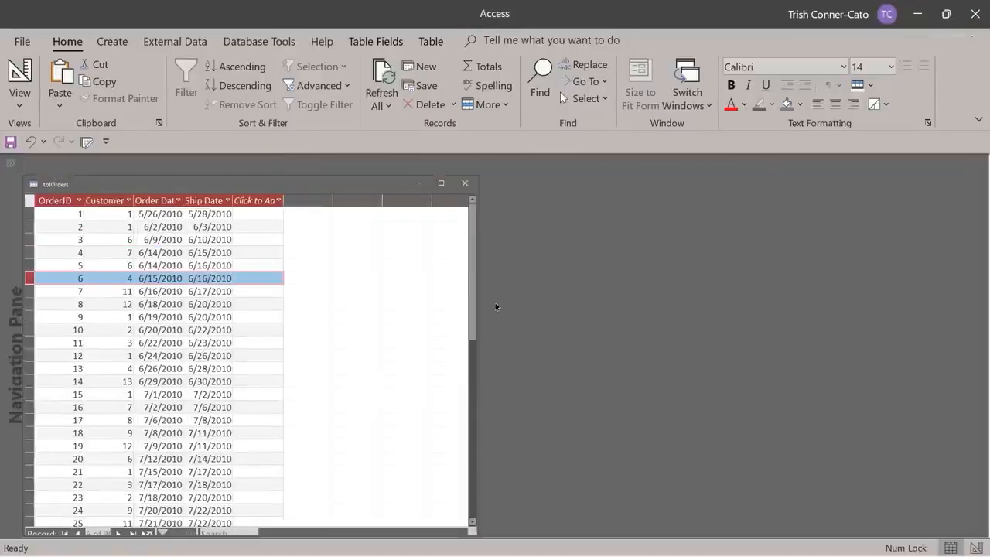
right_click(68, 186)
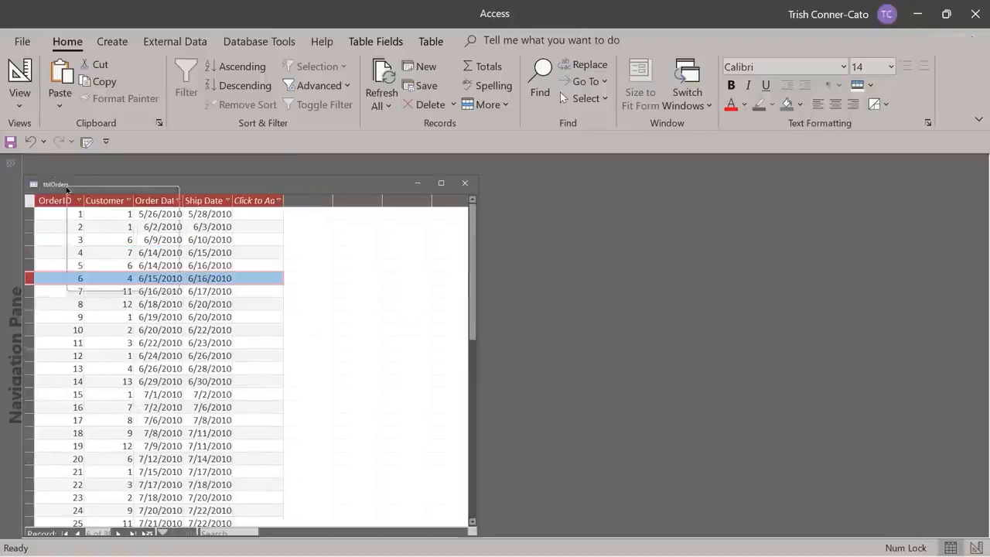
left_click(111, 261)
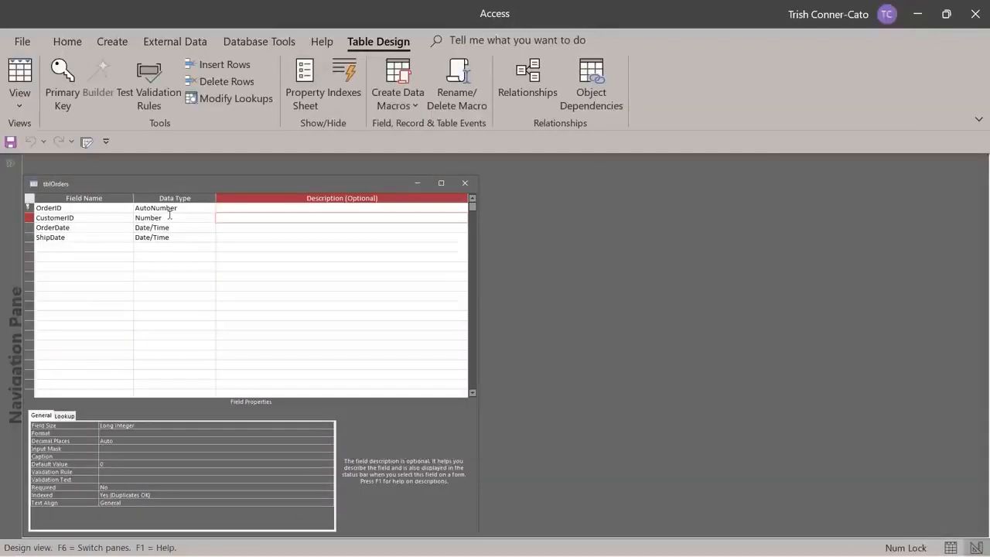
Start the Lookup Wizard for the CustomerID field of tblOrders, taking the values from the tblCustomers table.
left_click(170, 217)
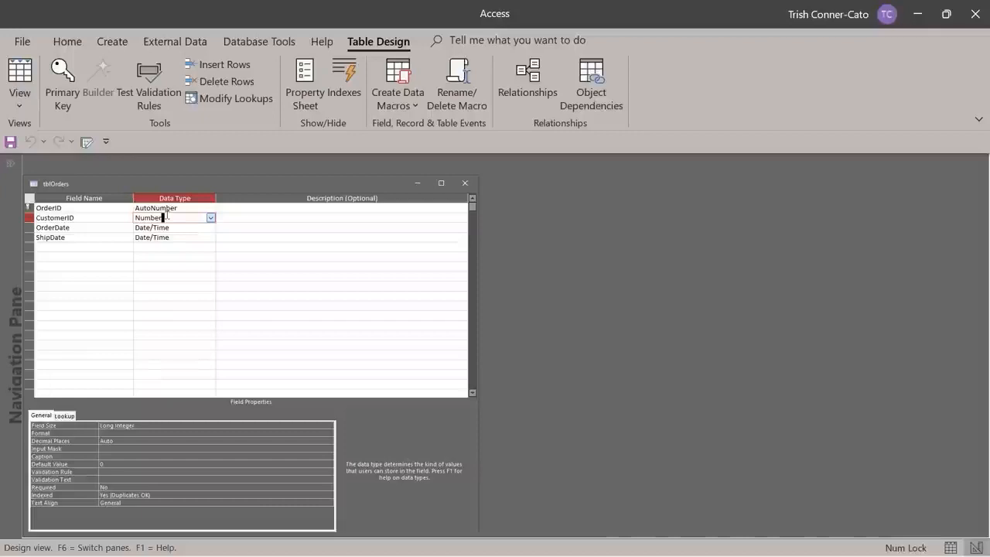
left_click(210, 219)
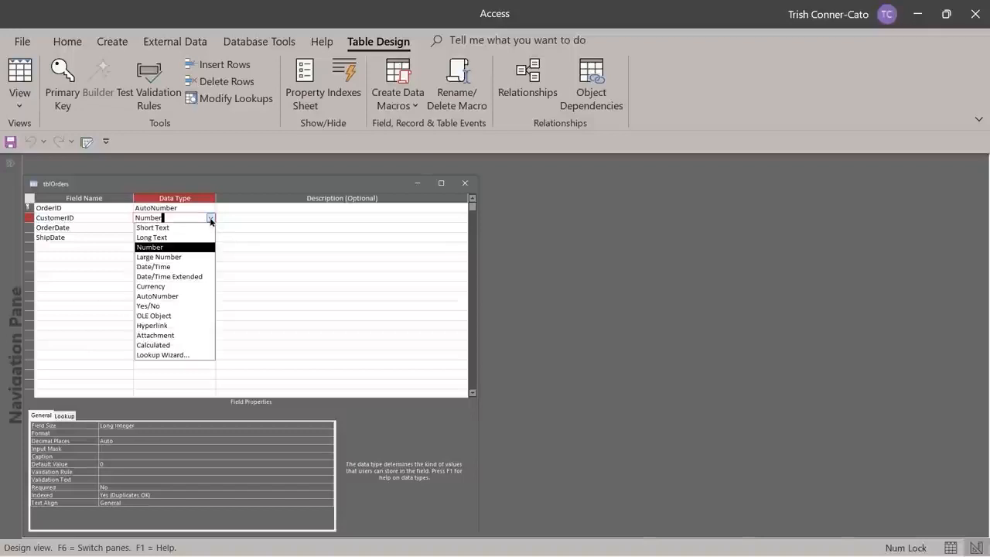
left_click(186, 355)
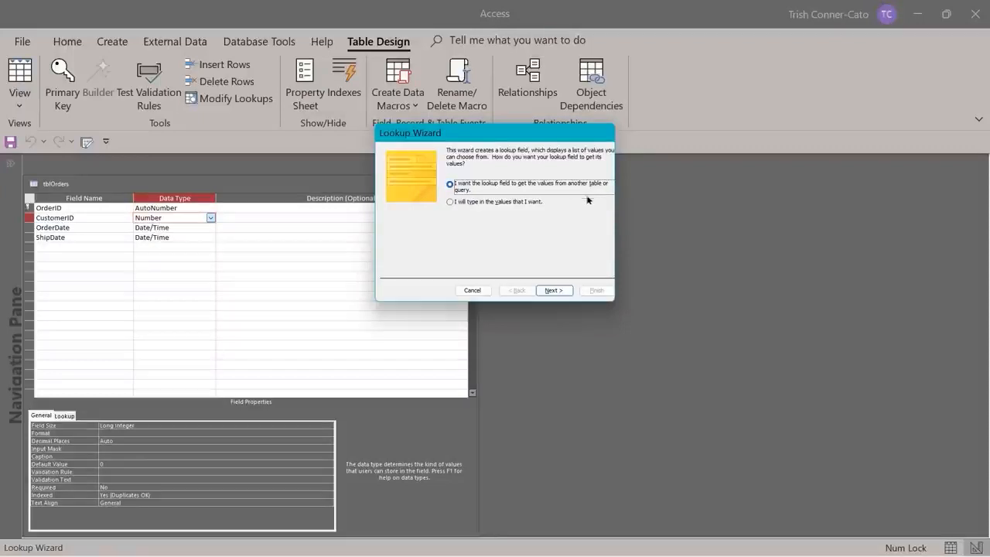
left_click(554, 290)
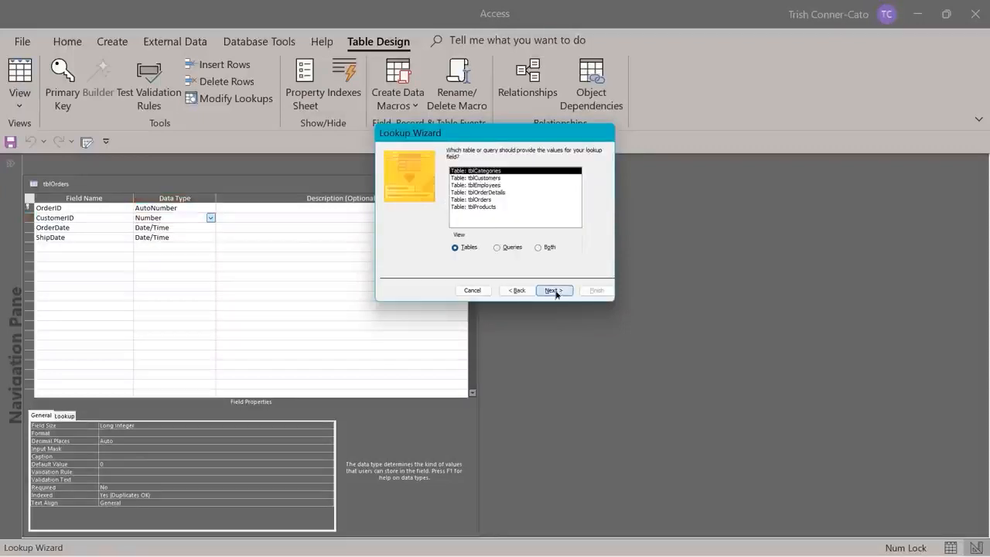
left_click(472, 179)
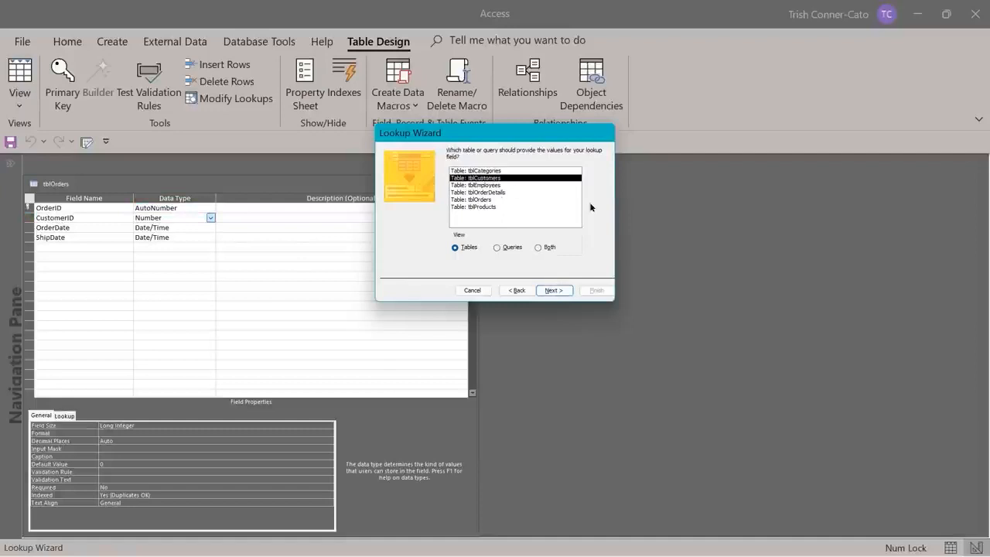
left_click(551, 292)
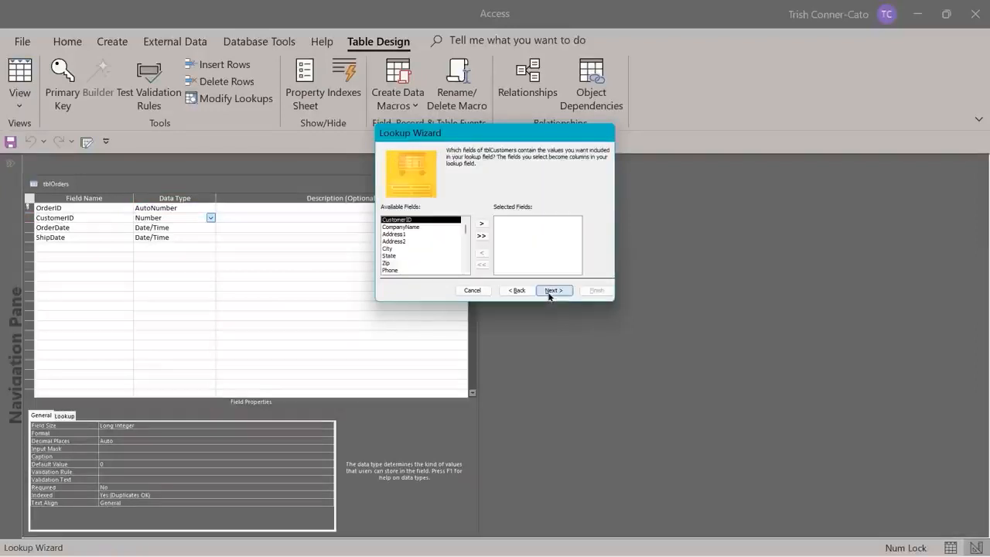
Include the CustomerID and CompanyName fields in the lookup and leave the list without a sort order.
double_click(402, 222)
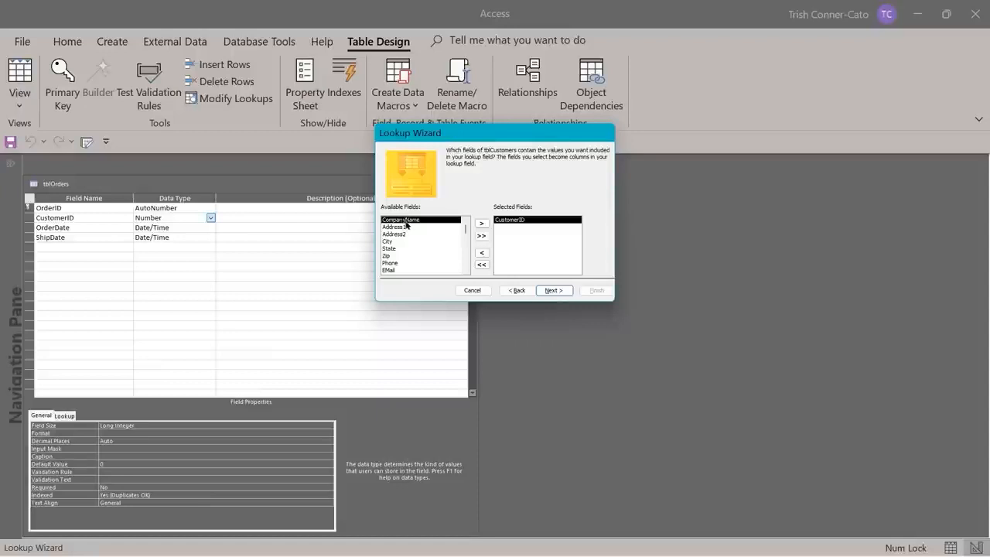
double_click(407, 222)
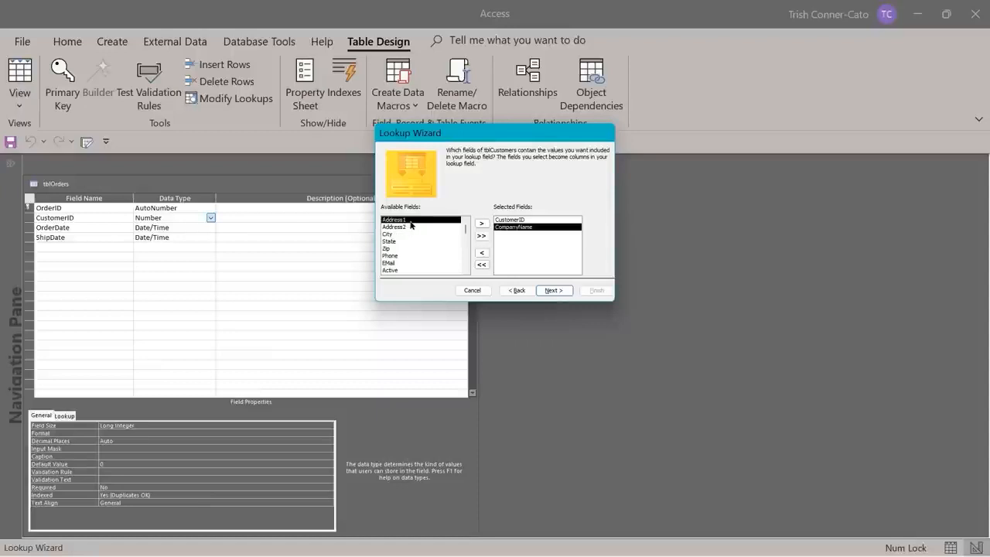
left_click(549, 290)
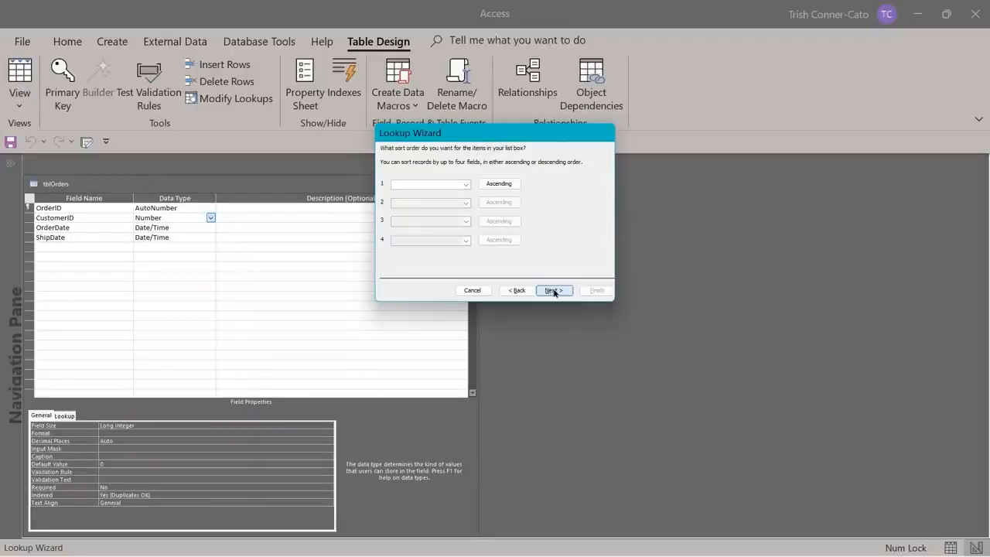
left_click(554, 291)
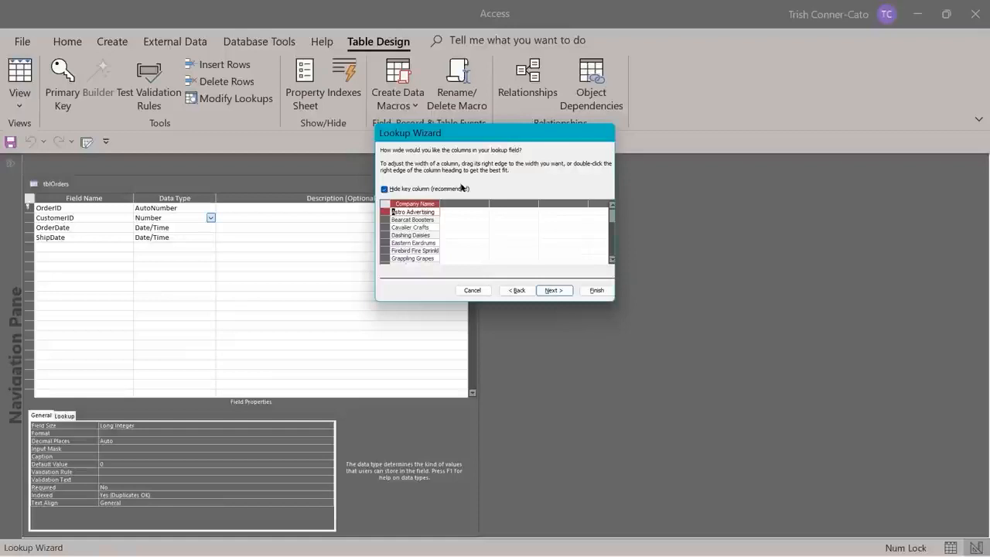
Widen the Company Name lookup column to fit the company names, keep the key column hidden, and proceed to the lookup label options.
left_click_drag(440, 204, 467, 204)
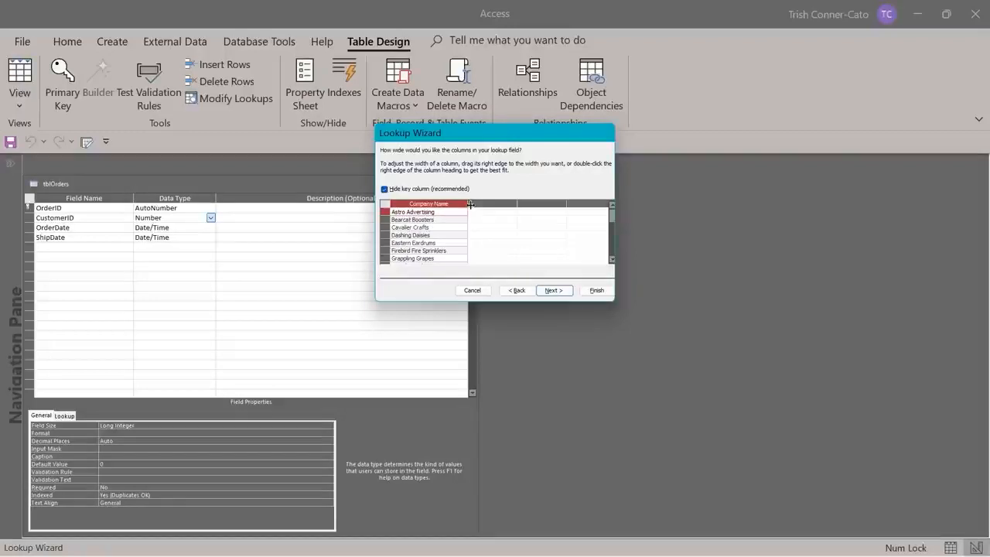
scroll(453, 226, "down", 5)
scroll(454, 227, "up", 5)
left_click_drag(468, 206, 455, 208)
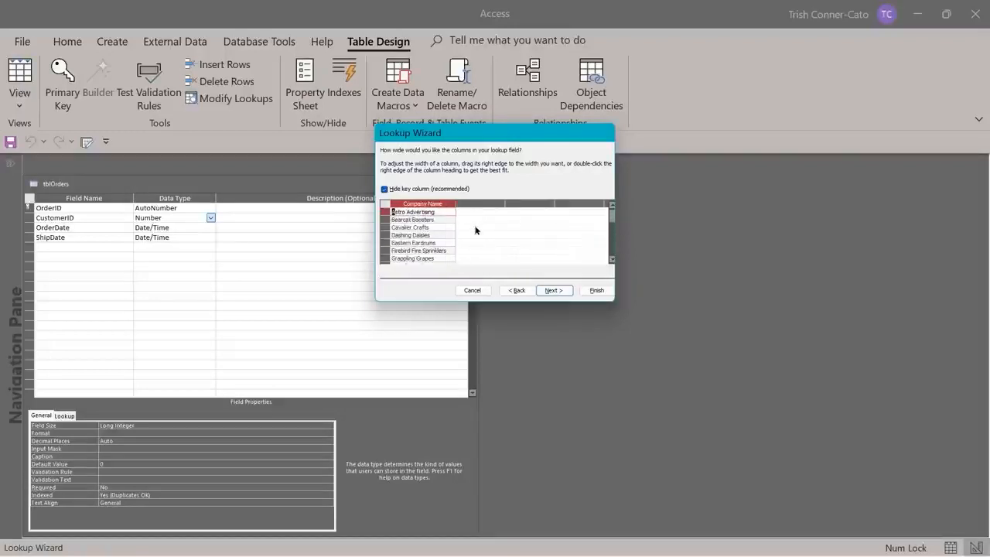
scroll(477, 234, "down", 5)
scroll(476, 234, "up", 5)
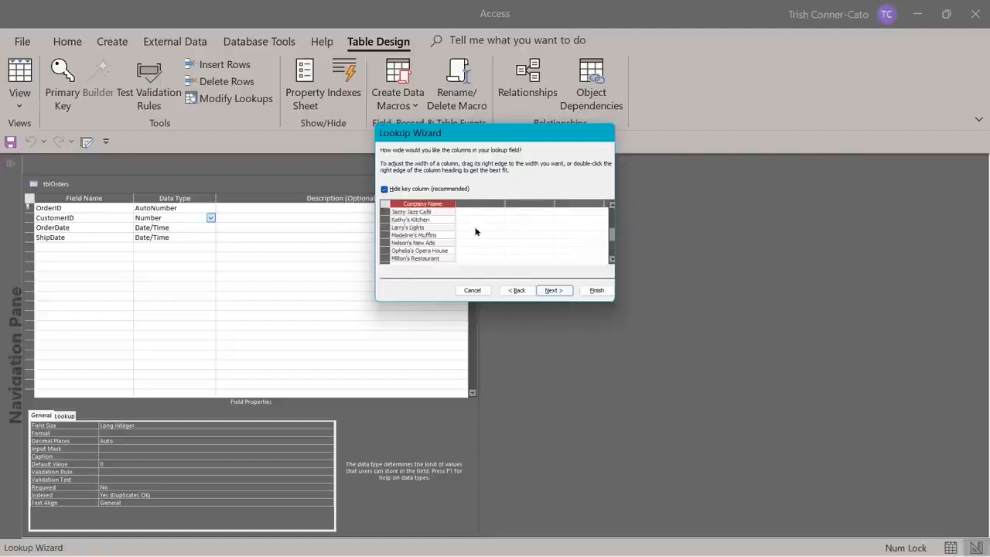
left_click(545, 291)
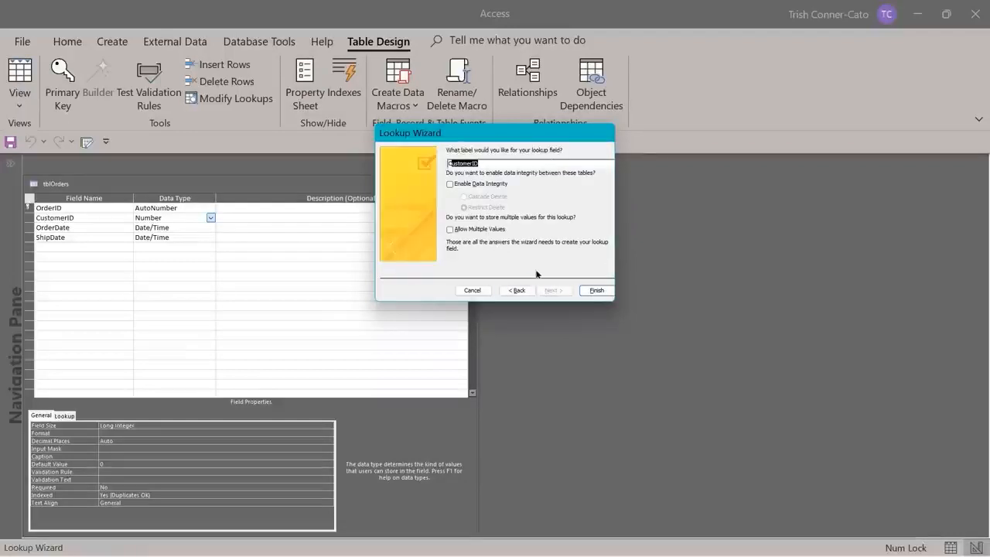
Finish the CustomerID lookup with tblOrders saved, and switch the table to Datasheet View.
left_click(596, 291)
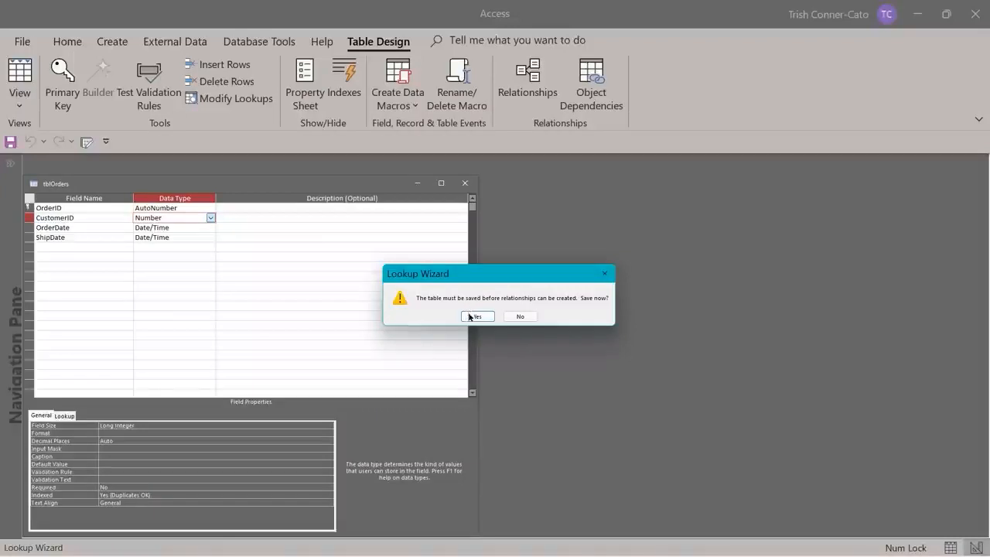
left_click(476, 317)
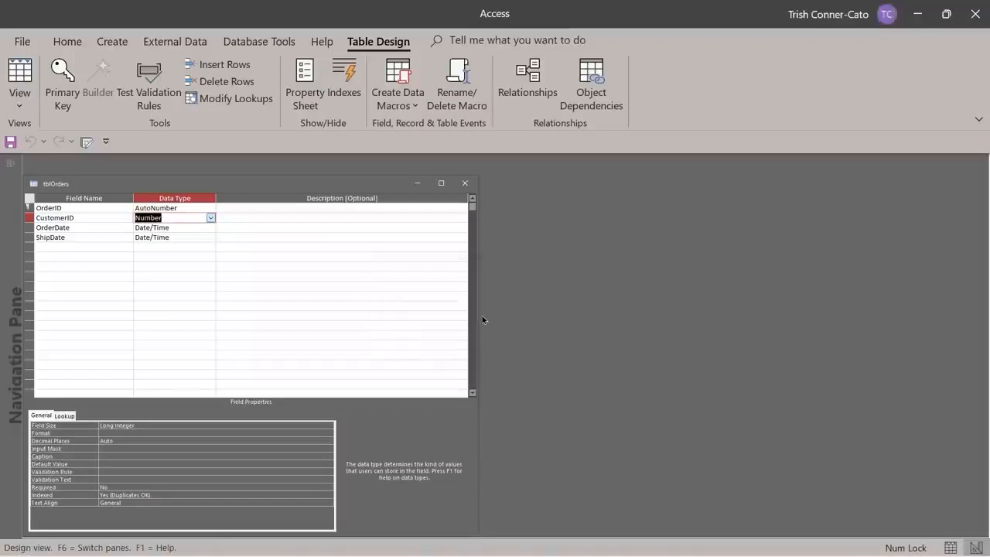
right_click(59, 188)
left_click(86, 195)
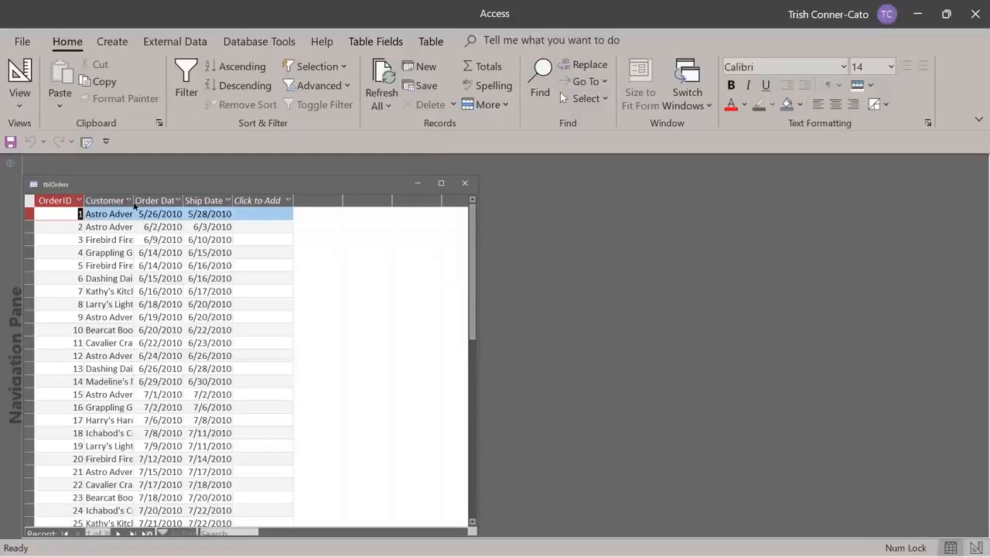
Widen the CustomerID column to fit the company names, and close tblOrders with its layout changes saved.
left_click_drag(135, 201, 154, 202)
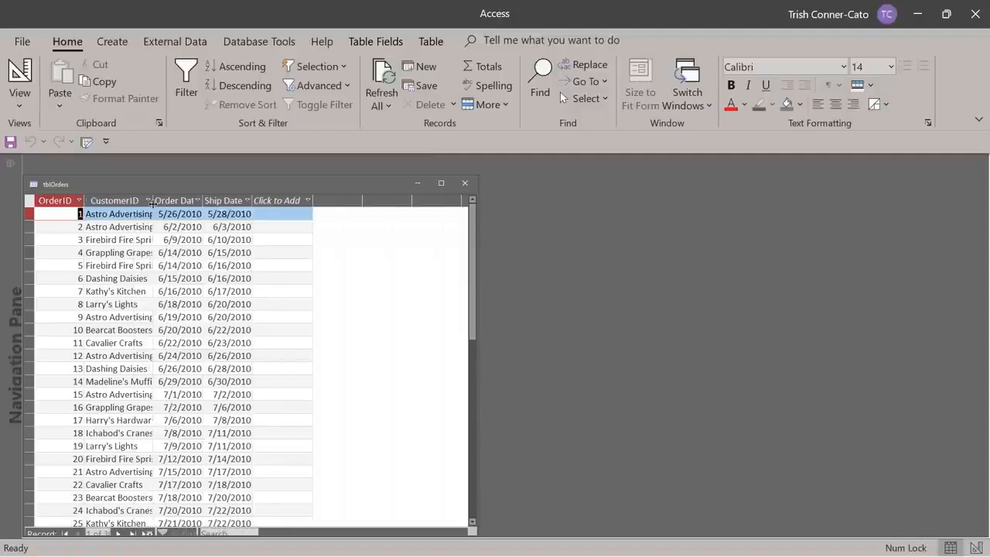
double_click(153, 200)
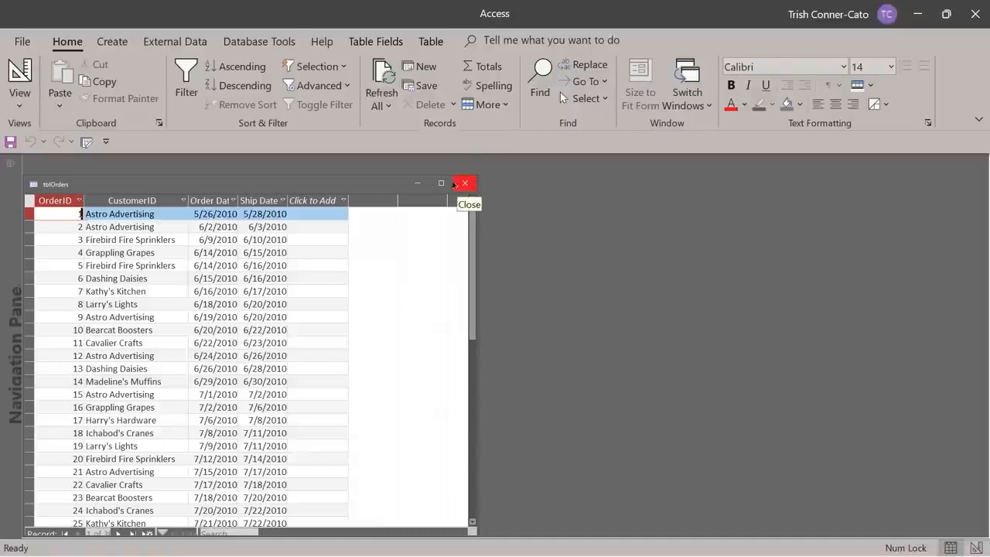
mouse_move(447, 188)
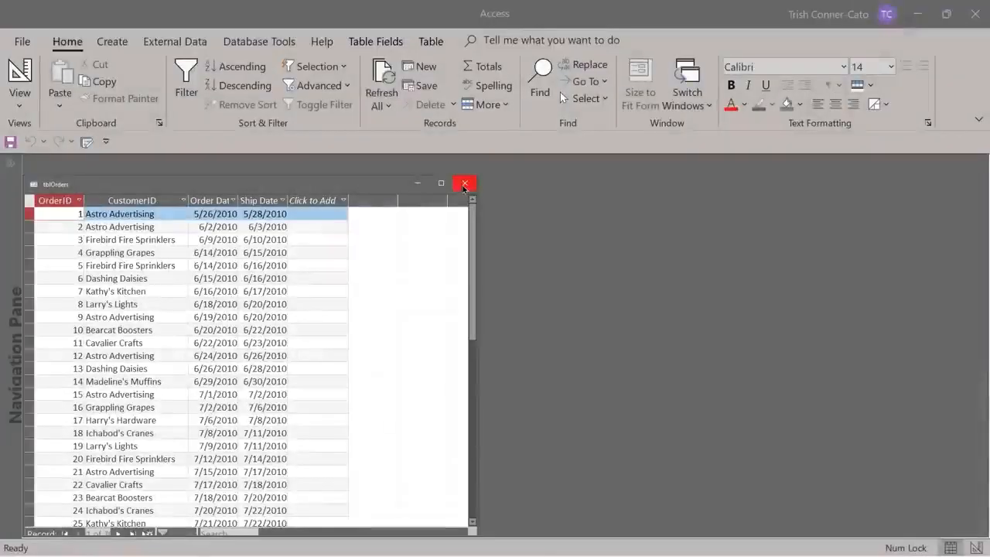
left_click(464, 187)
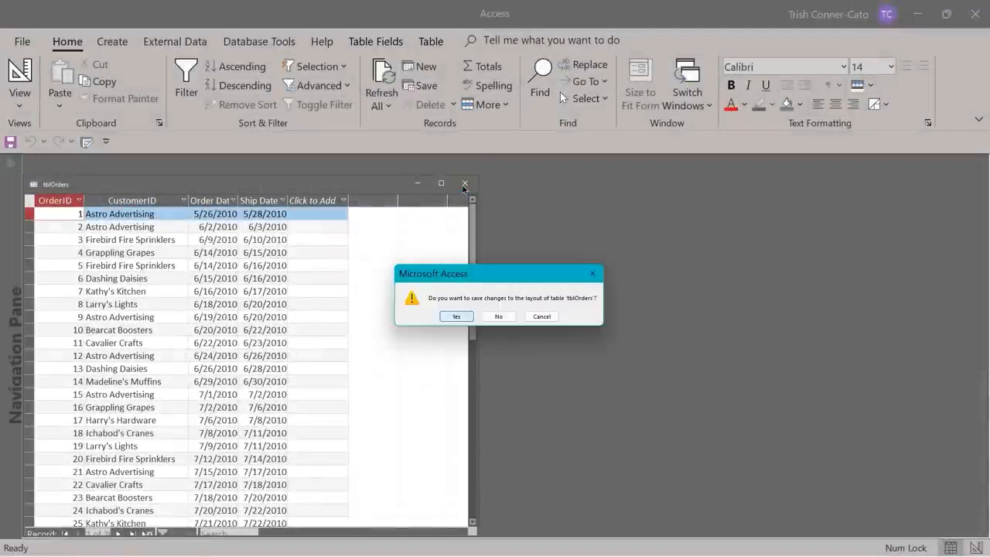
key("Return")
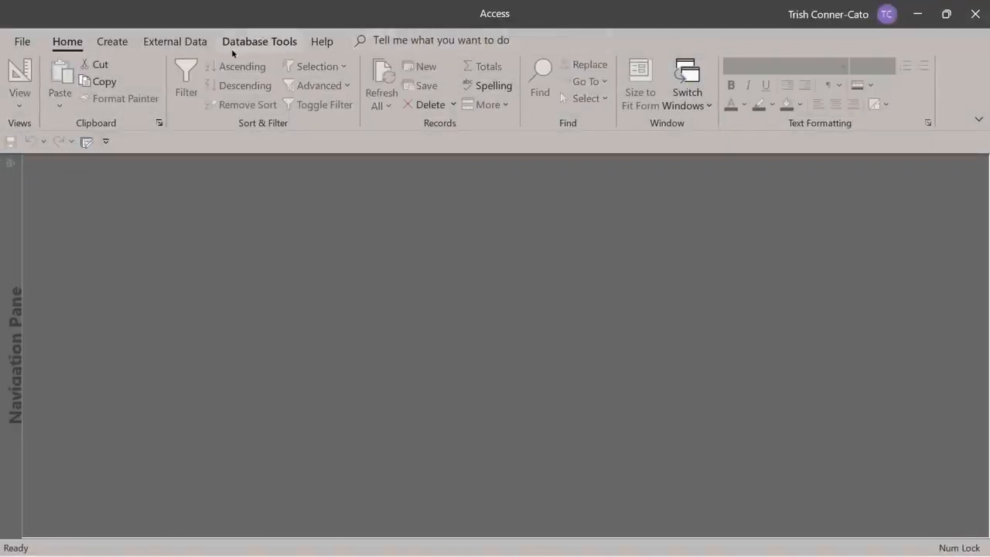
Open the database relationships layout and move tblOrders slightly farther from tblCustomers to expose their join line.
left_click(246, 43)
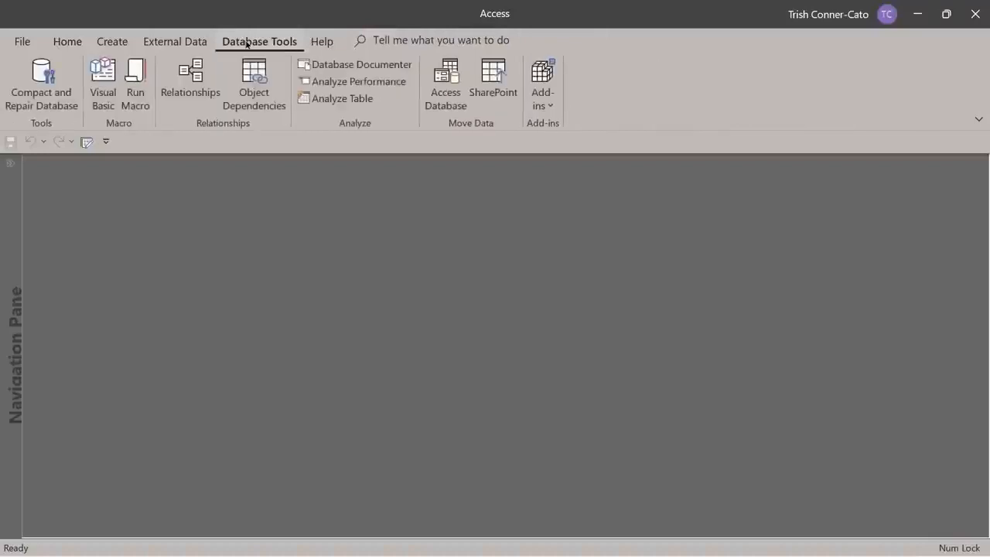
left_click(192, 92)
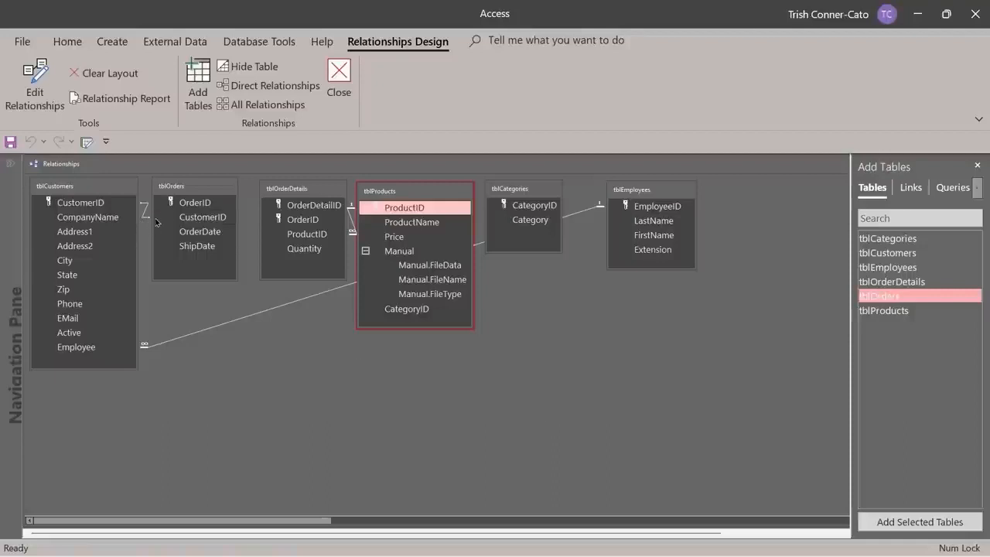
mouse_move(155, 225)
left_mouse_down()
mouse_move(172, 231)
mouse_move(163, 234)
left_mouse_up()
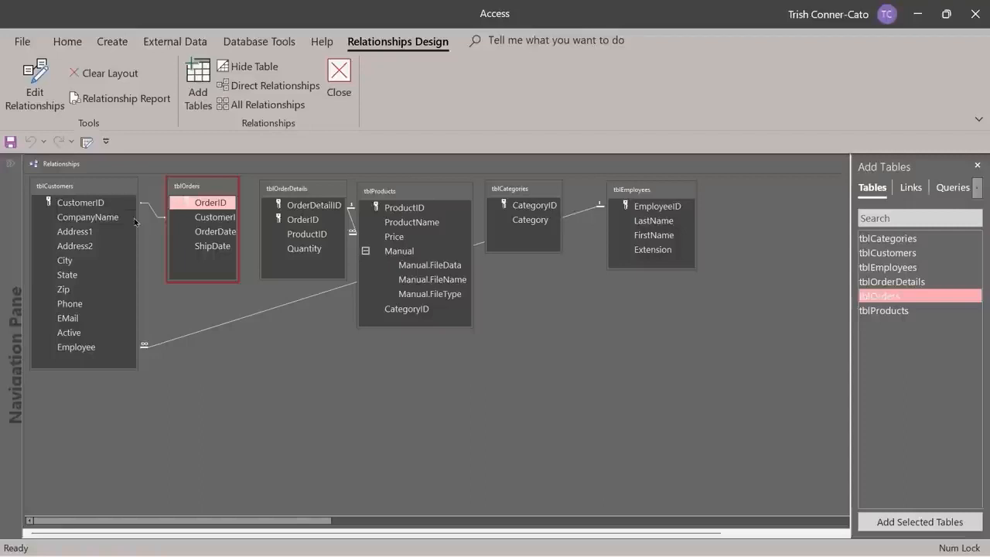
Enforce referential integrity with cascading updates of related fields on the CustomerID relationship between tblCustomers and tblOrders.
left_click(154, 216)
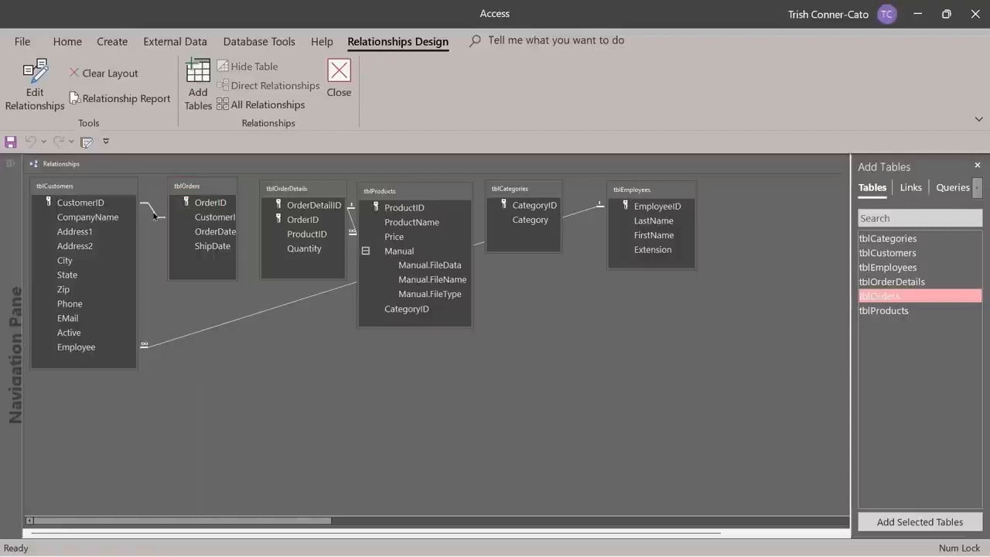
right_click(154, 216)
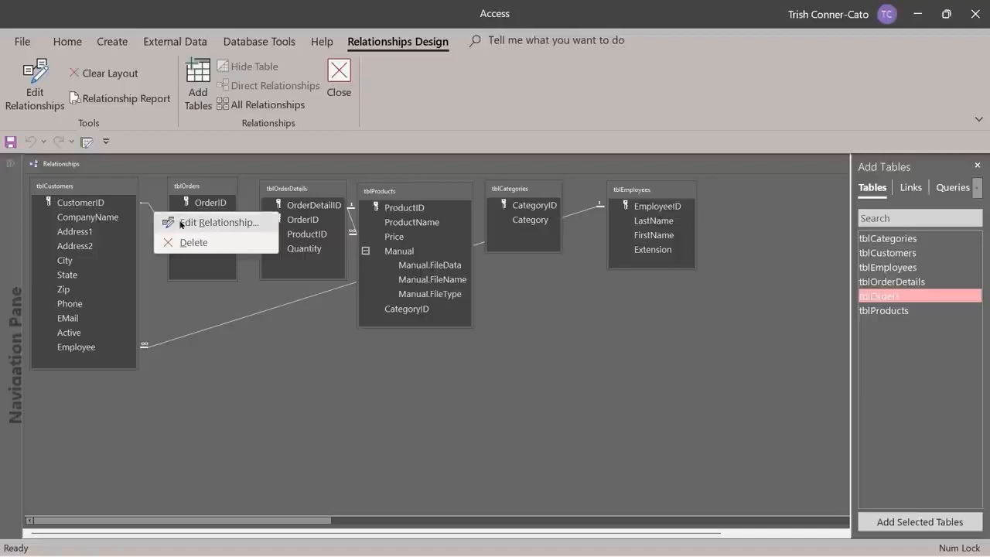
left_click(181, 224)
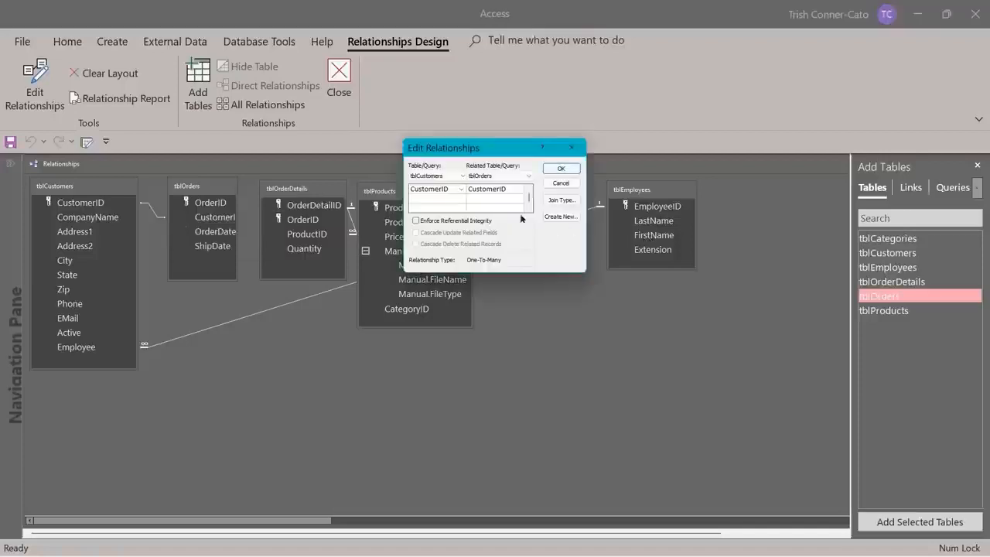
left_click(416, 221)
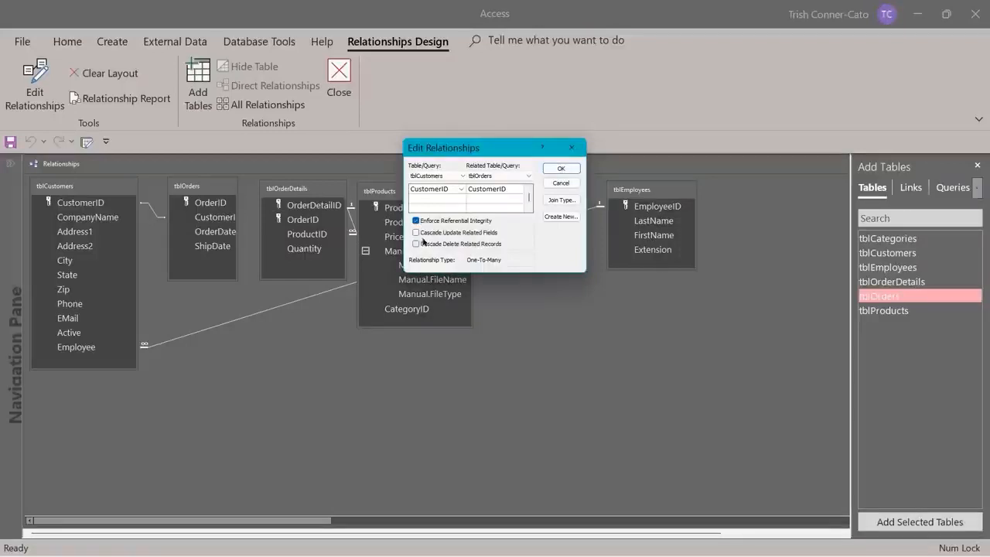
left_click(417, 232)
left_click(561, 169)
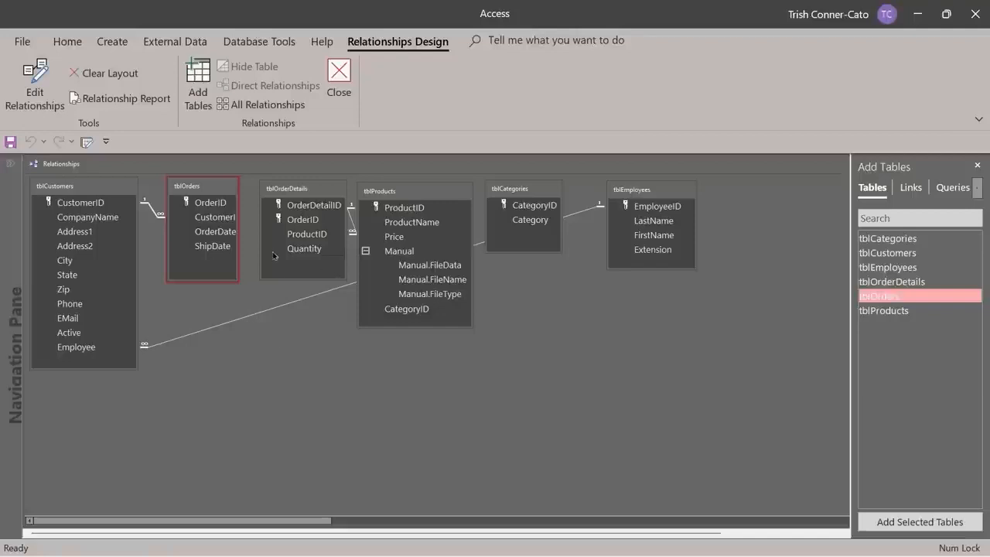
Try to relate OrderID in tblOrders to OrderID in tblOrderDetails with referential integrity and cascading updates.
left_click(203, 203)
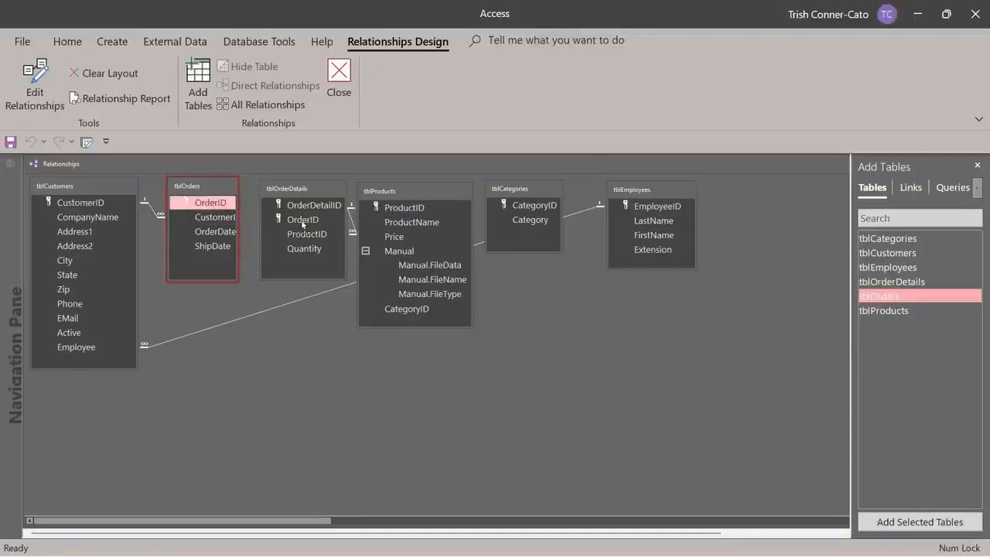
left_click_drag(302, 224, 302, 223)
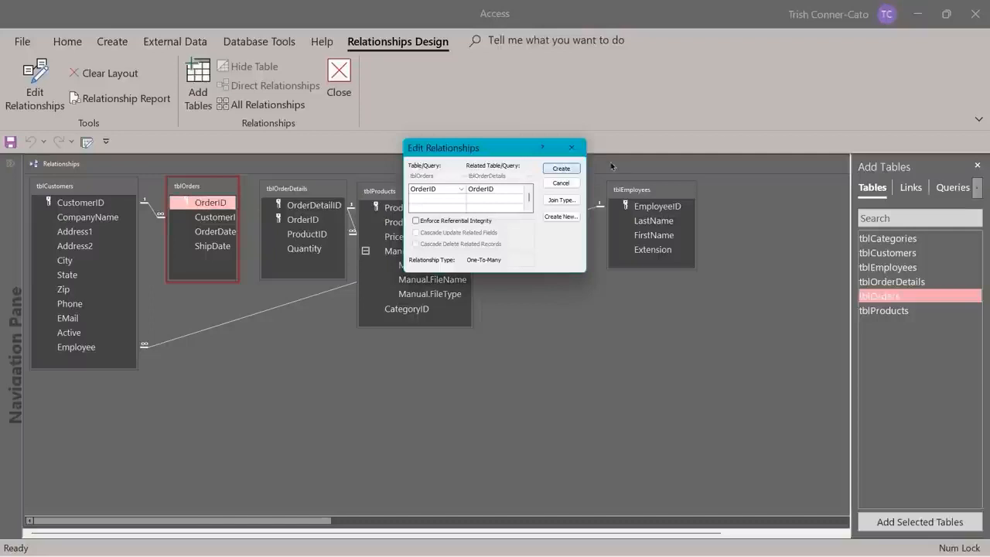
left_click(417, 221)
left_click(416, 232)
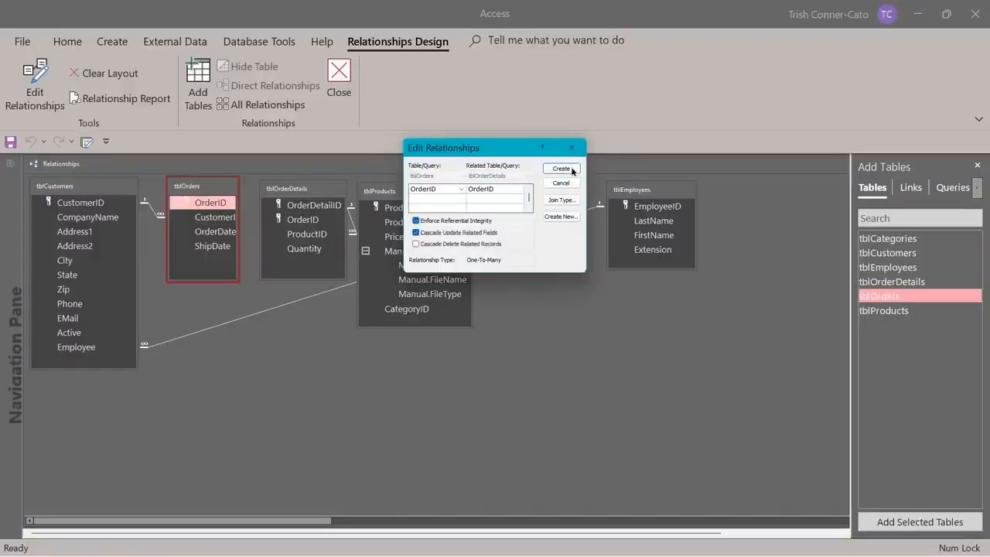
left_click(573, 170)
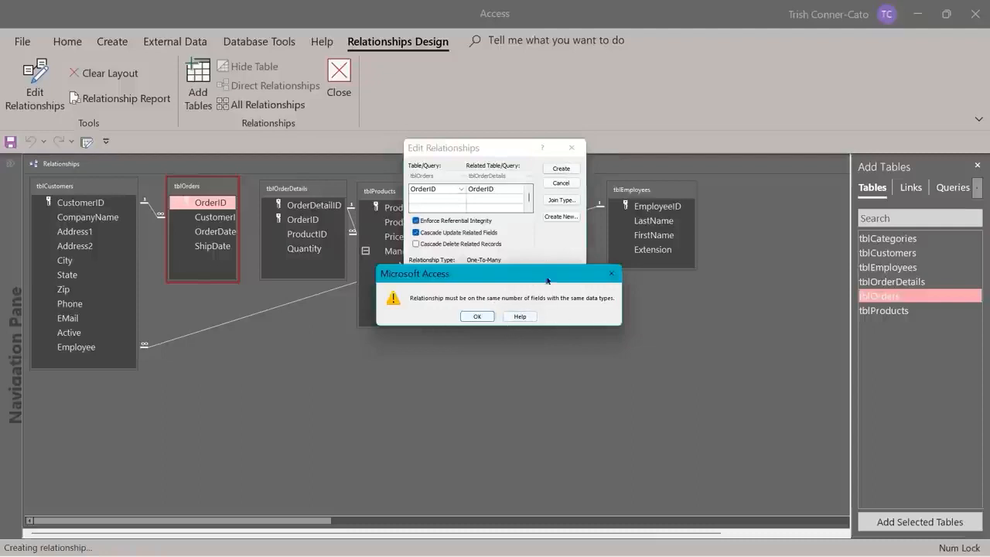
left_click(478, 316)
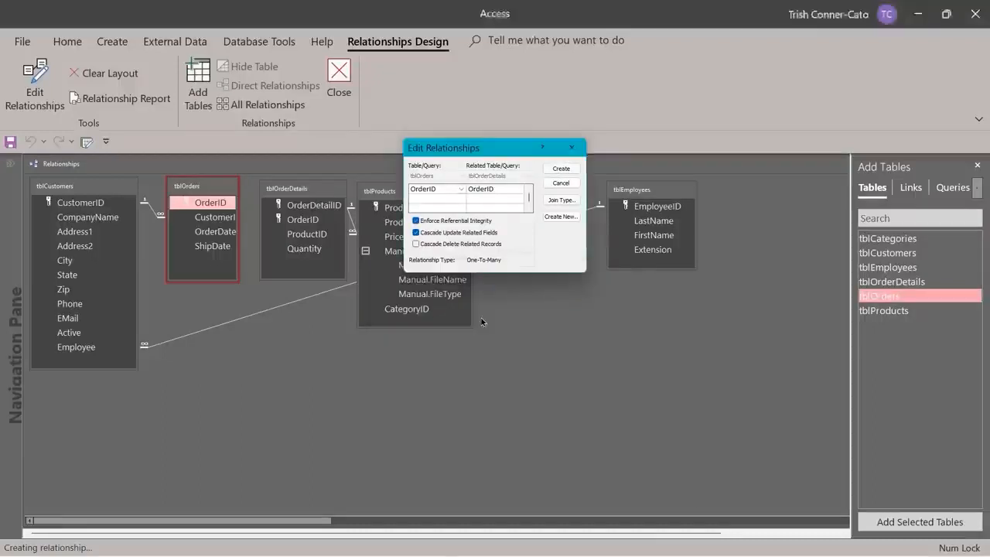
left_click(572, 149)
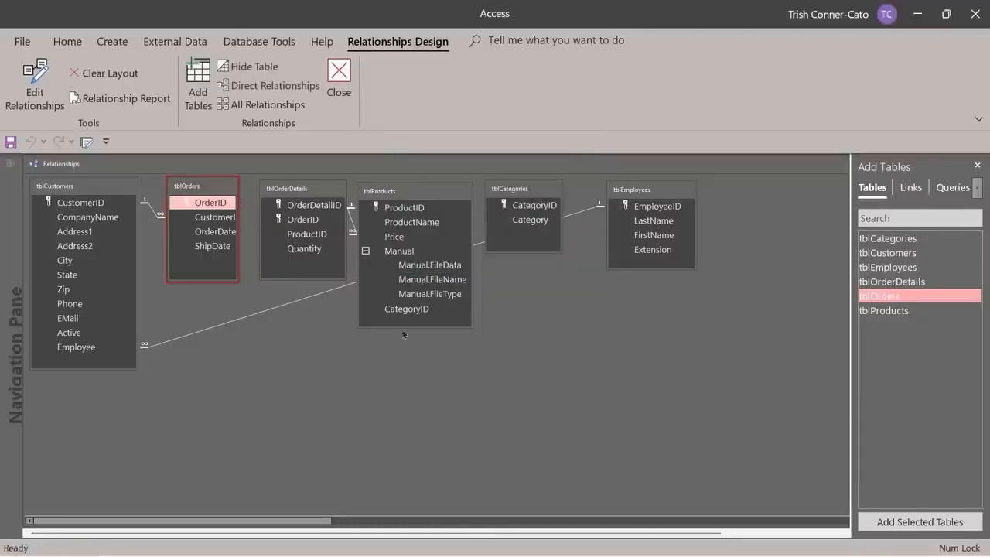
Close the relationships layout with its changes saved, and open tblOrders in Design View.
left_click(338, 94)
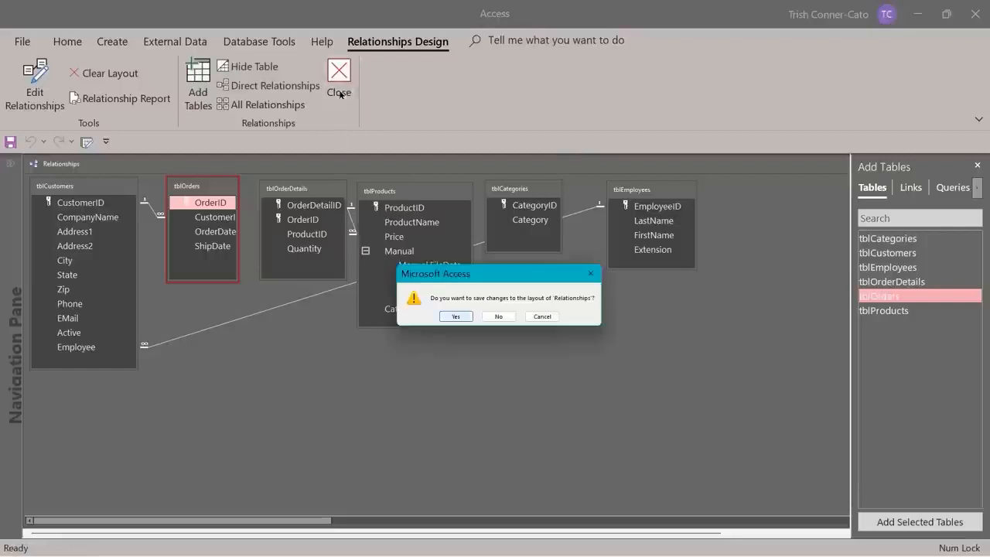
left_click(456, 316)
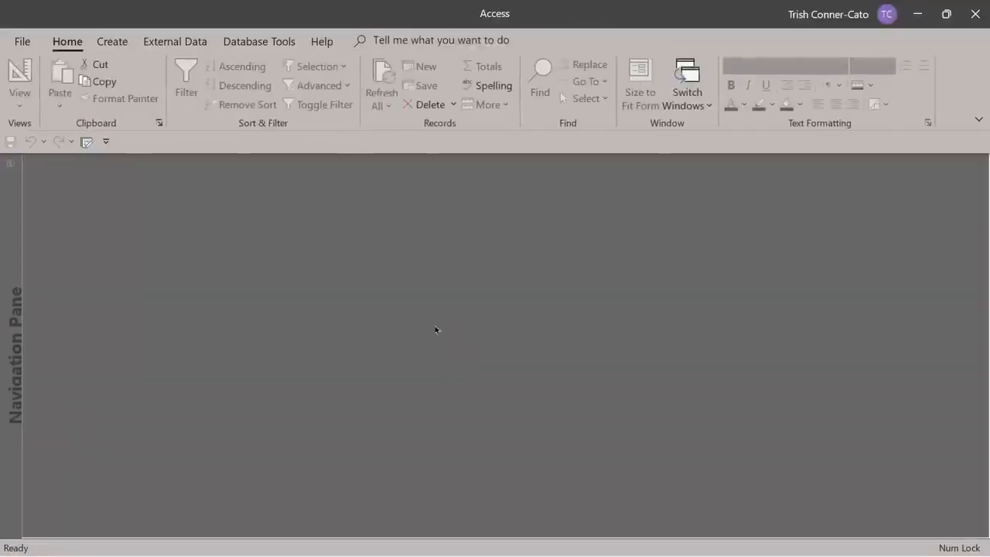
left_click(9, 163)
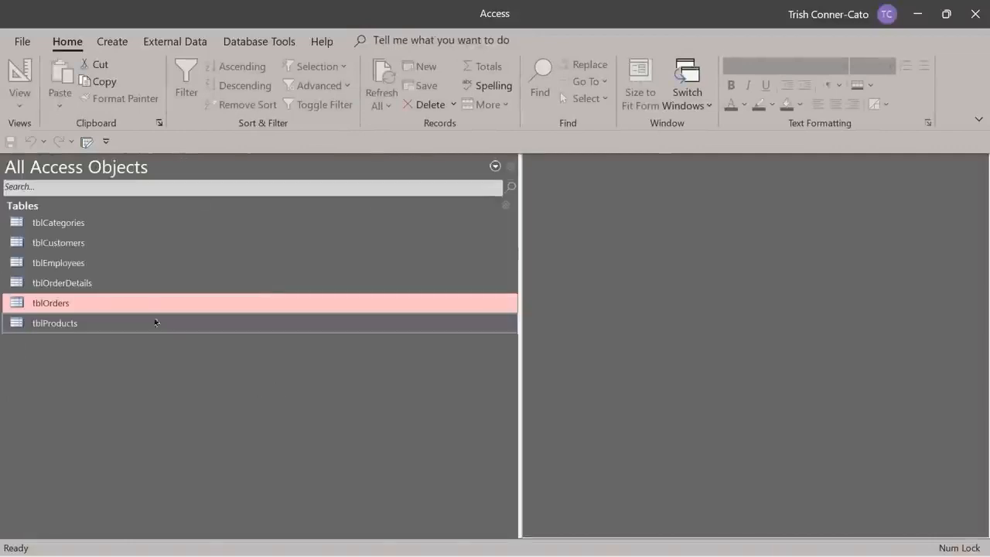
right_click(67, 300)
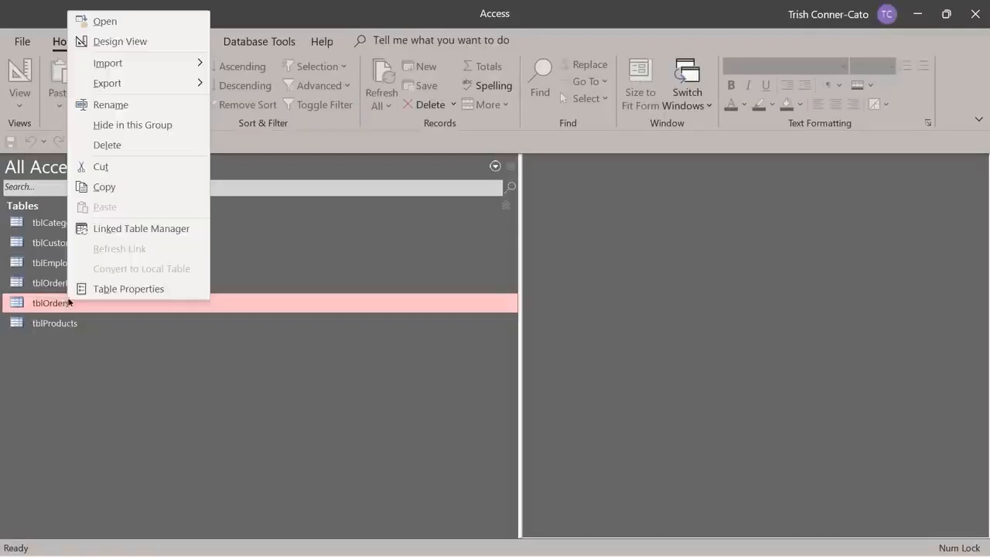
left_click(121, 41)
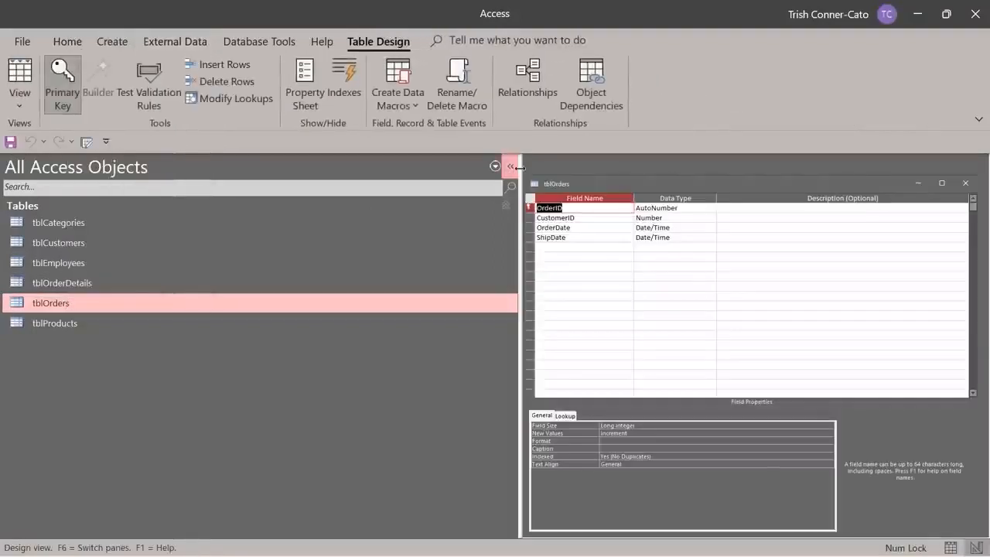
Narrow the object list to the width of the table names and open tblOrderDetails in Design View.
mouse_move(520, 168)
left_mouse_down()
mouse_move(232, 194)
mouse_move(167, 205)
mouse_move(116, 232)
left_mouse_up()
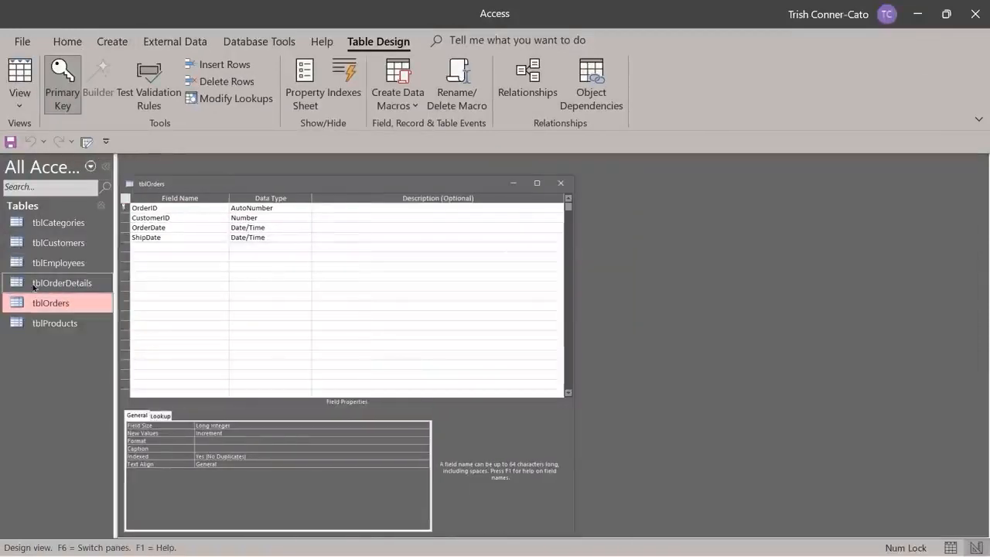
right_click(34, 284)
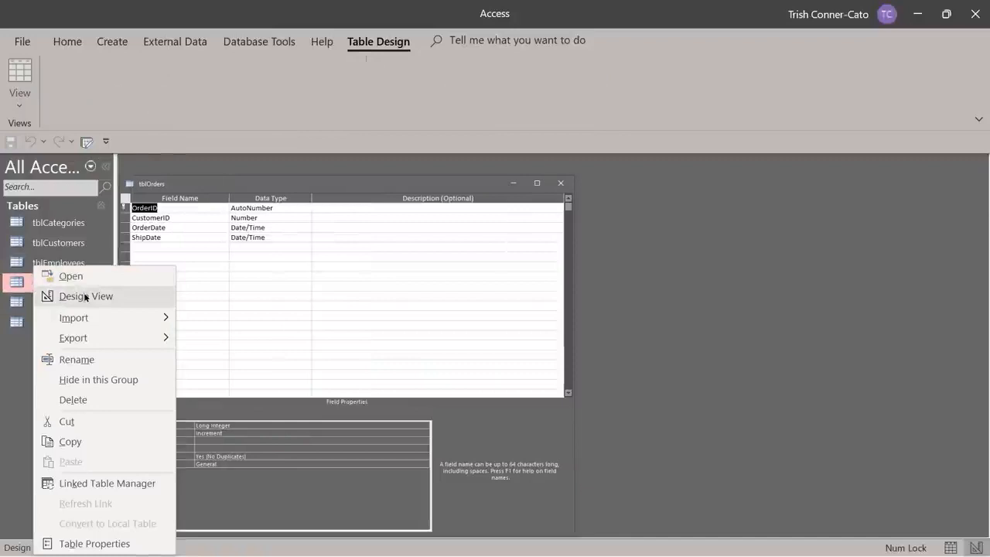
left_click(85, 297)
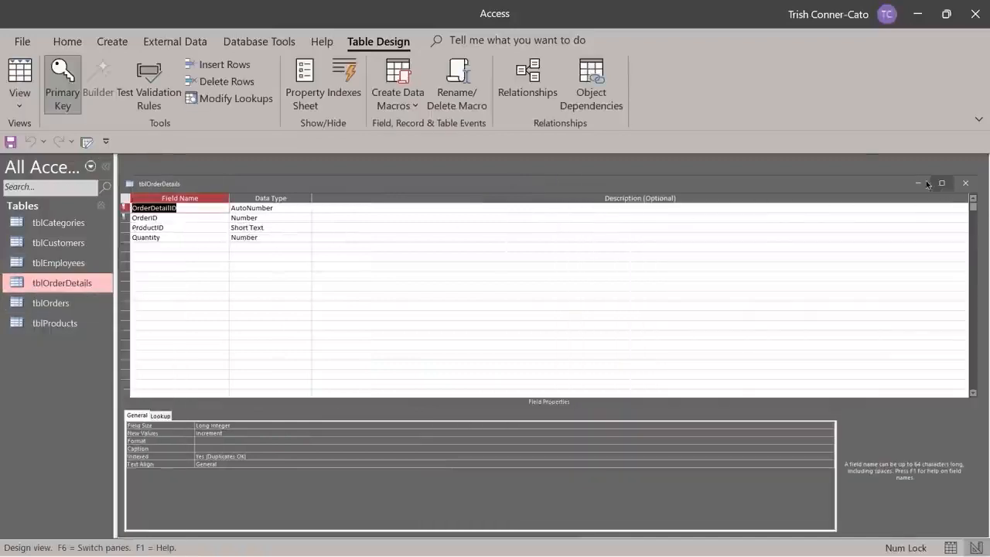
Resize and arrange the tblOrders and tblOrderDetails design windows side by side so their fields can be compared.
double_click(736, 186)
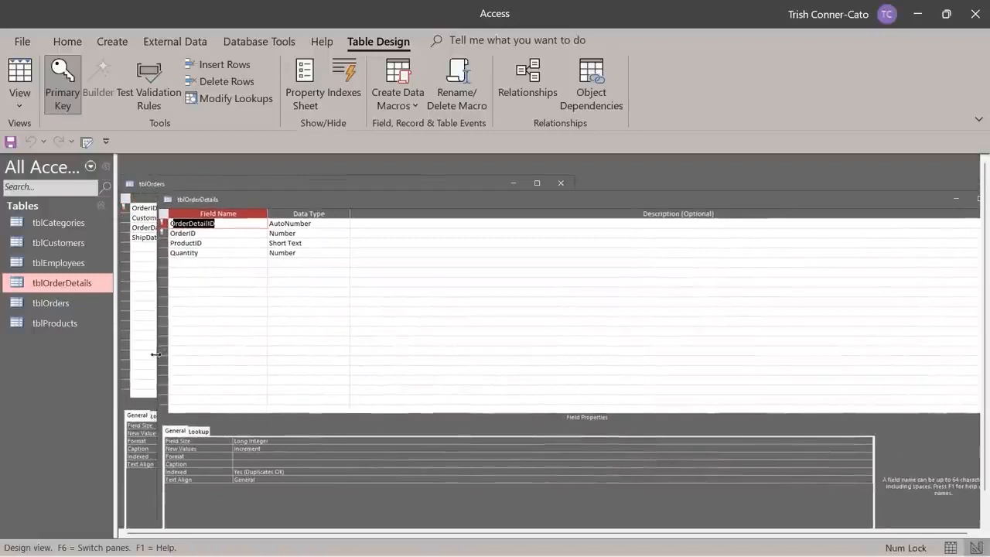
left_click_drag(157, 340, 486, 299)
left_click_drag(713, 204, 767, 189)
left_click_drag(440, 189, 401, 186)
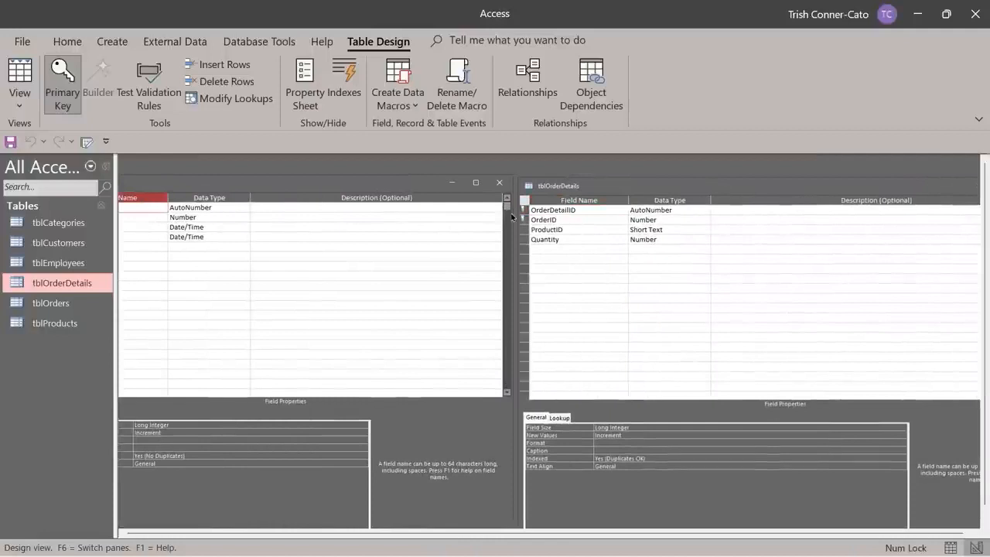
left_click_drag(510, 212, 413, 206)
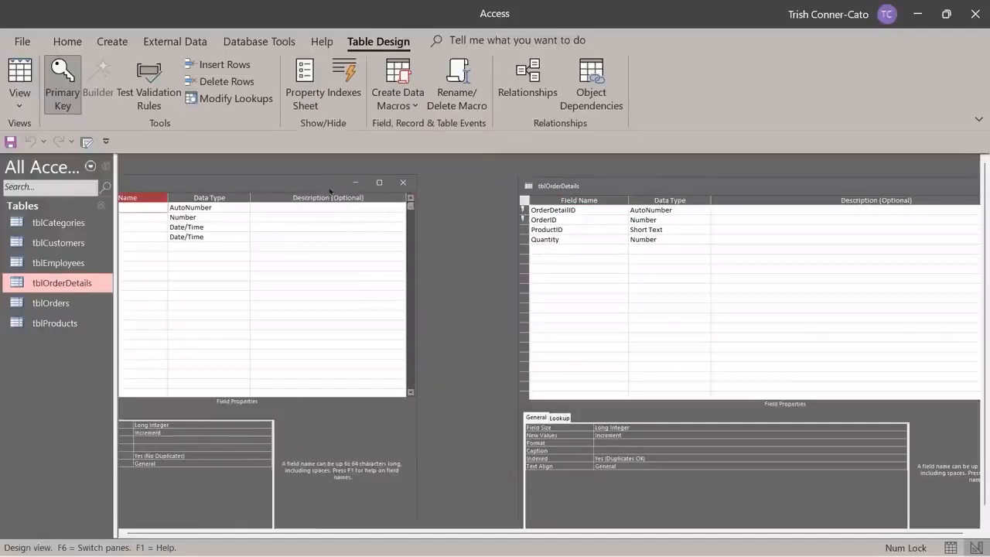
left_click_drag(331, 179, 382, 175)
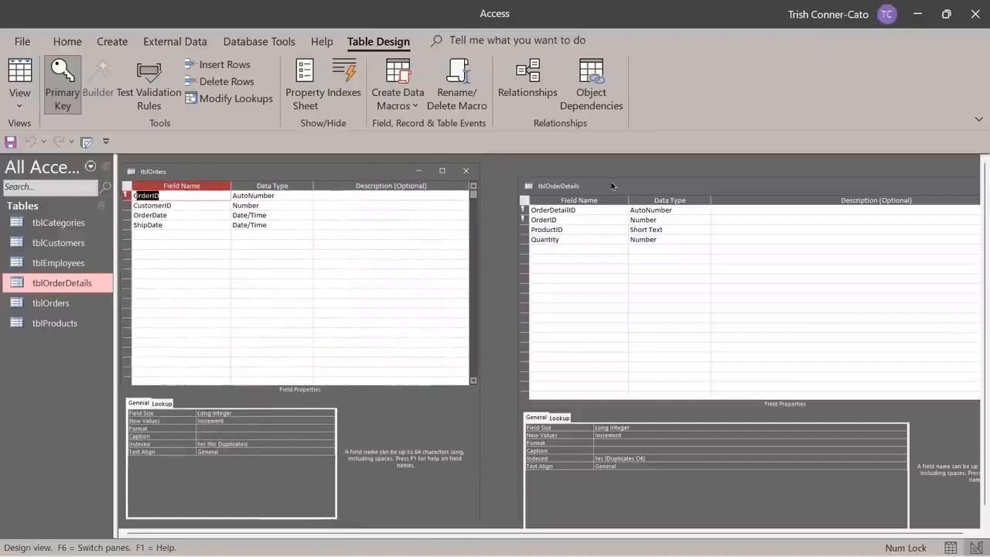
left_click_drag(612, 182, 582, 166)
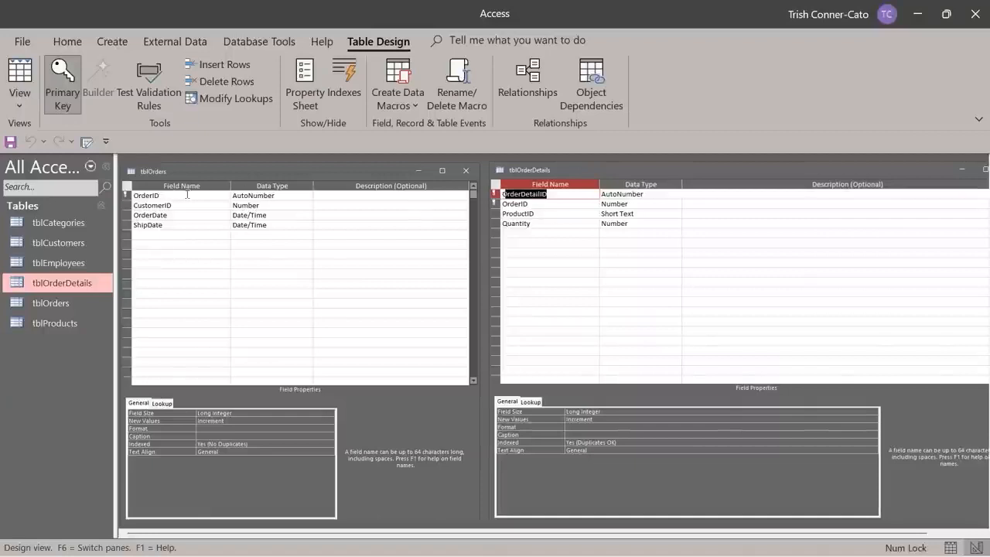
Compare the OrderID properties in tblOrders and tblOrderDetails, and set the tblOrderDetails OrderID field size to Long Integer.
left_click(159, 195)
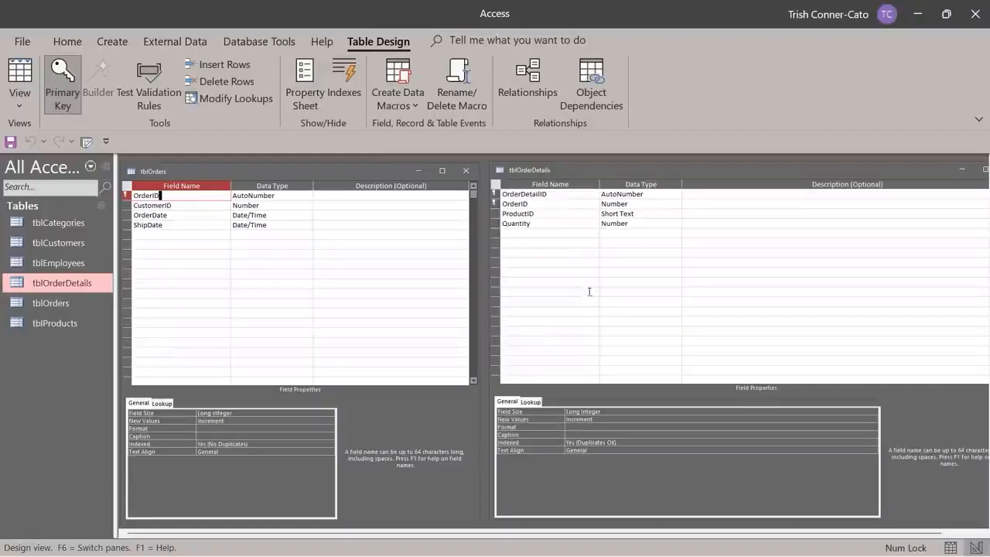
left_click(552, 203)
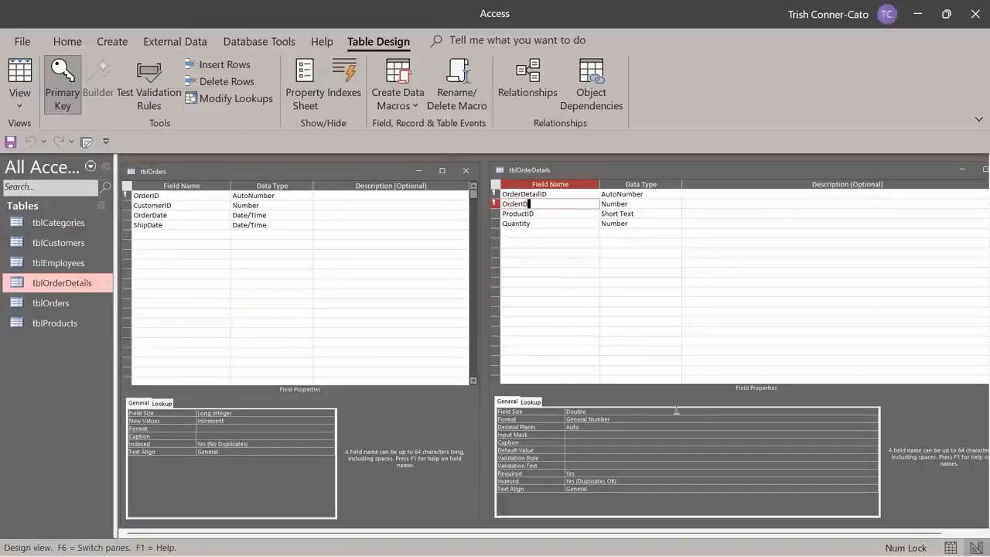
left_click(589, 411)
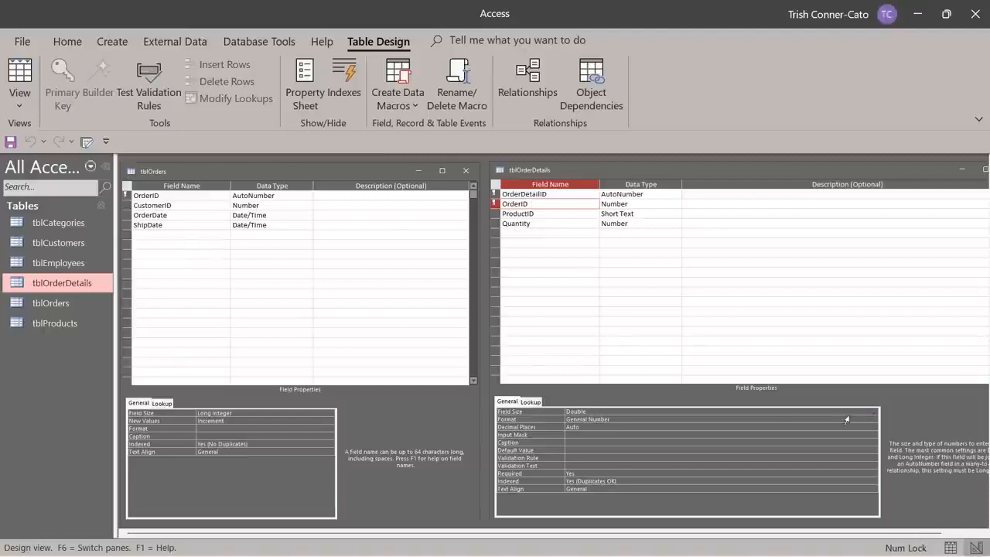
left_click(874, 414)
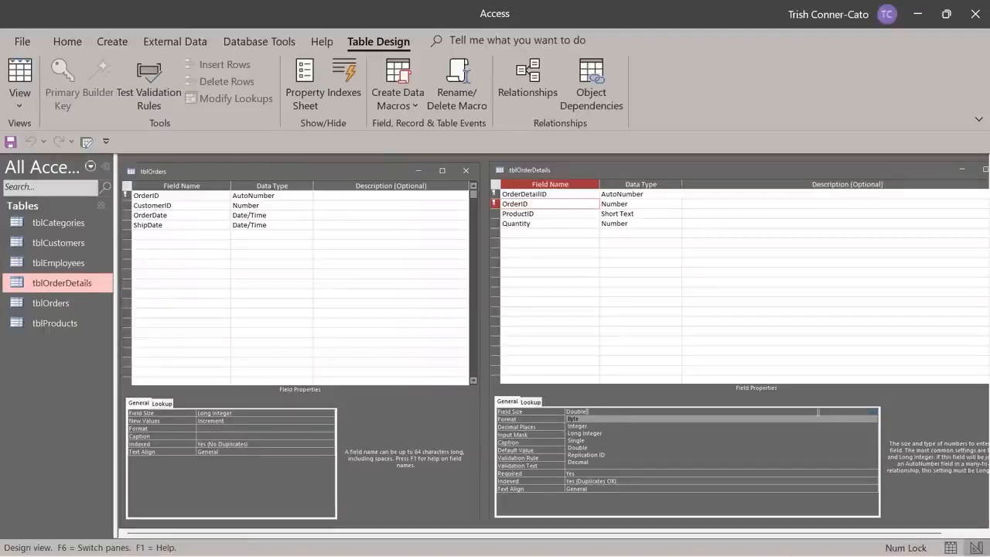
left_click(591, 434)
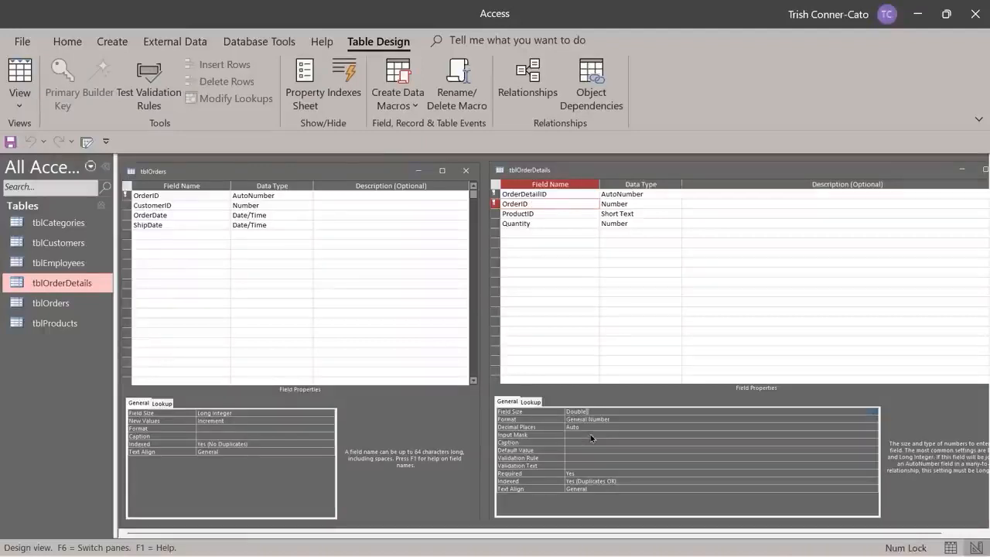
Close both table designs, saving the tblOrderDetails changes and accepting the shorter field size.
left_click(465, 177)
left_click(466, 172)
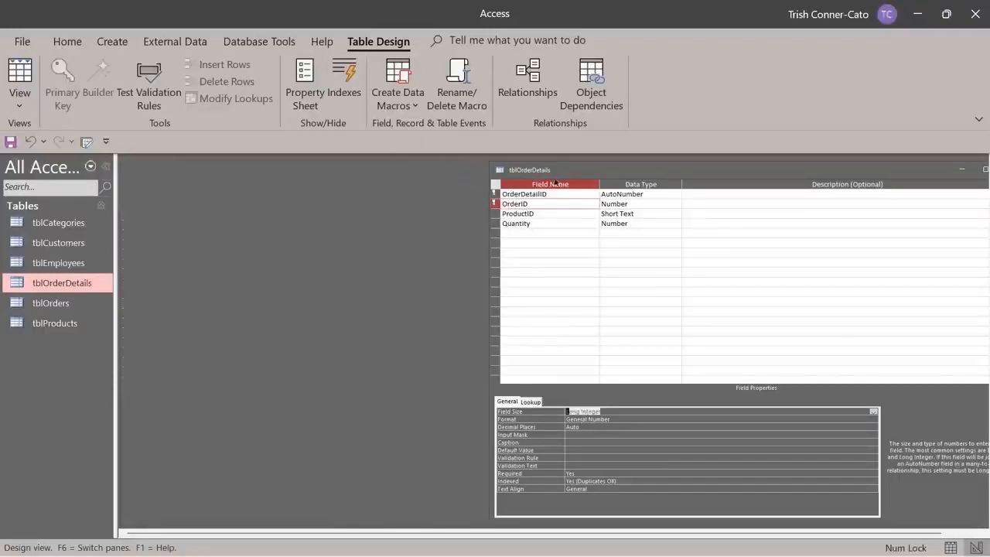
left_click_drag(568, 173, 432, 183)
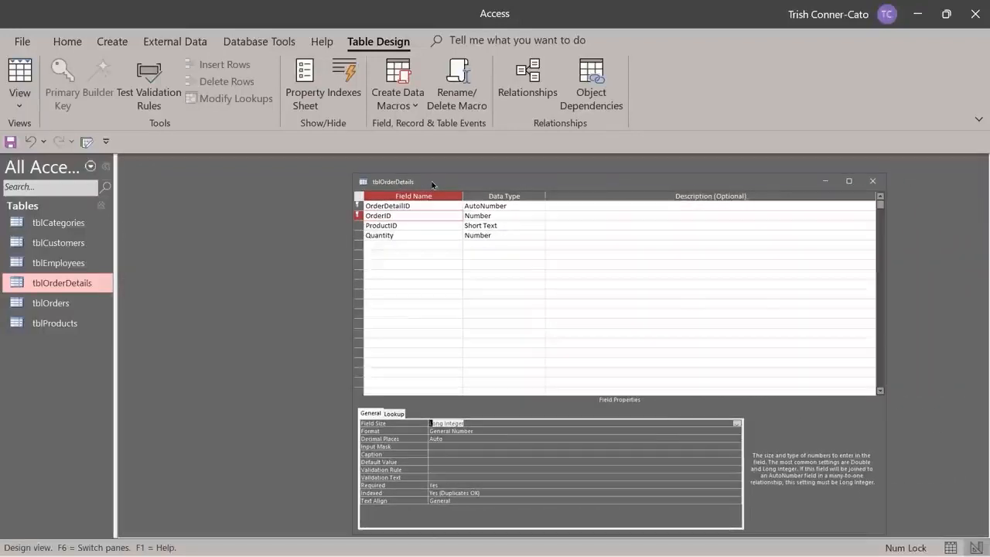
left_click(873, 181)
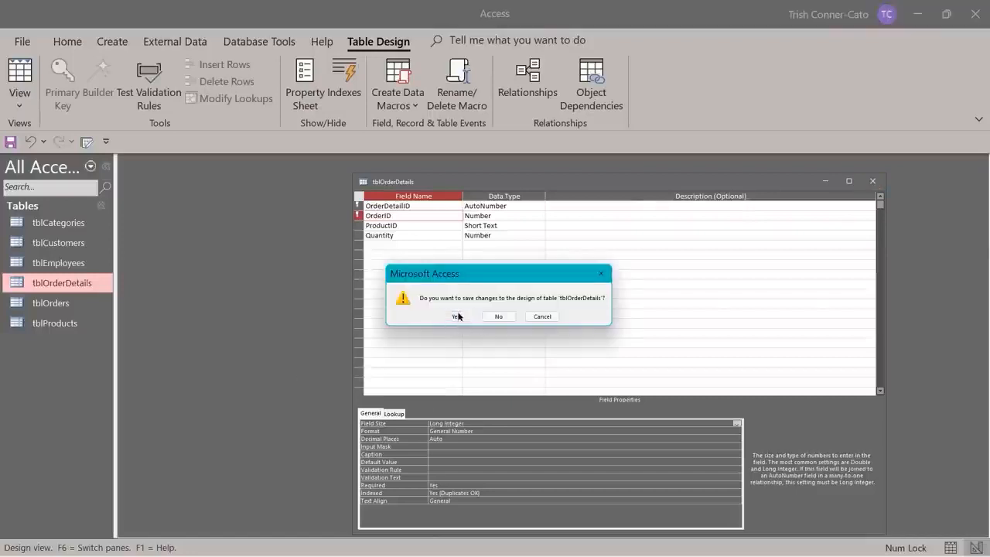
left_click(455, 317)
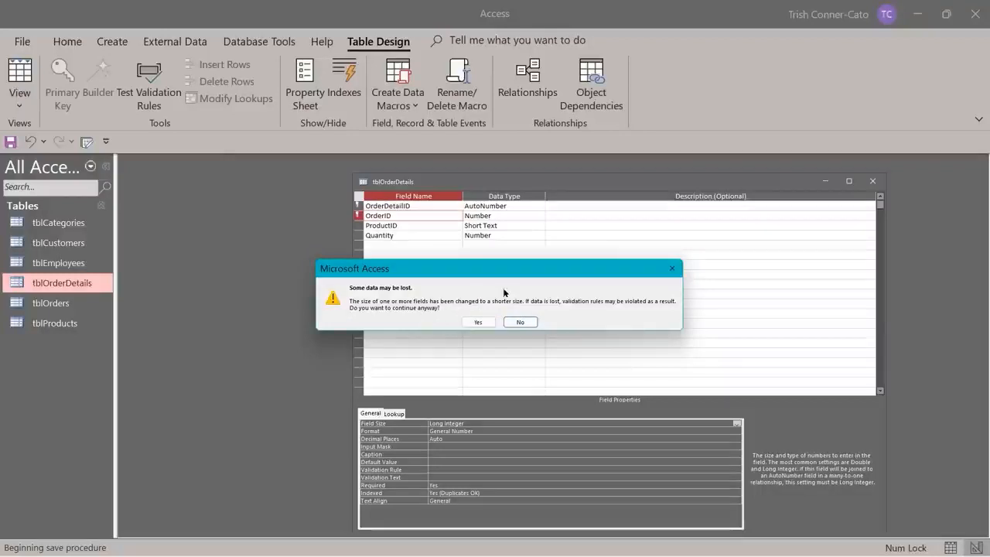
left_click(479, 323)
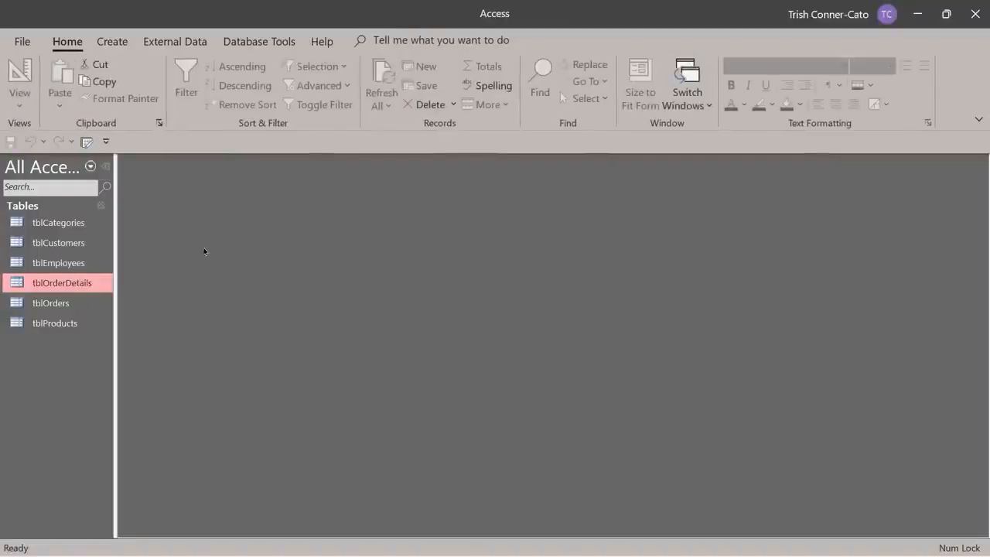
Open tblOrderDetails in Datasheet View to check its OrderID values, and close it.
left_click_drag(73, 283, 74, 285)
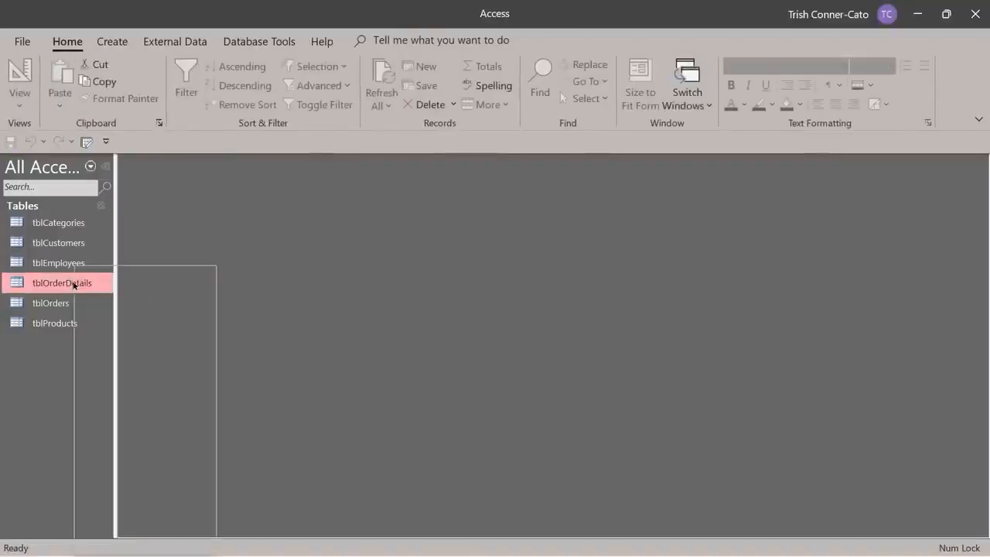
left_click(133, 280)
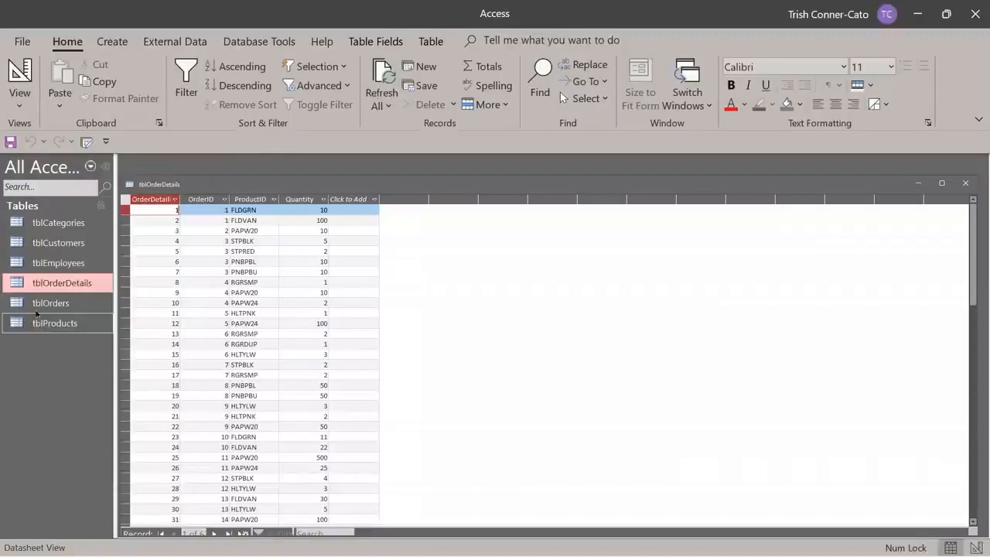
left_click(966, 182)
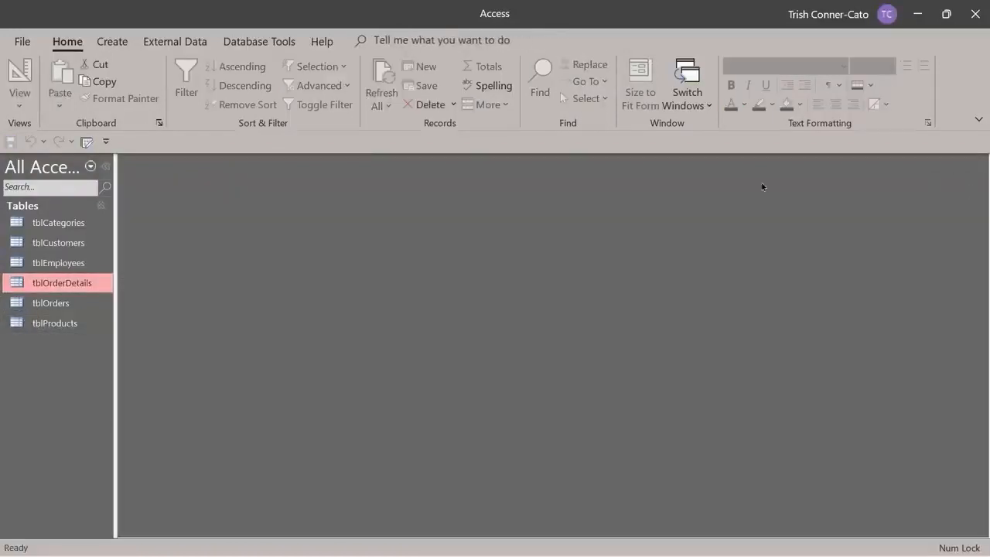
Relate OrderID in tblOrders to OrderID in tblOrderDetails, enforcing referential integrity with cascading updates, and close the relationships layout.
left_click(255, 44)
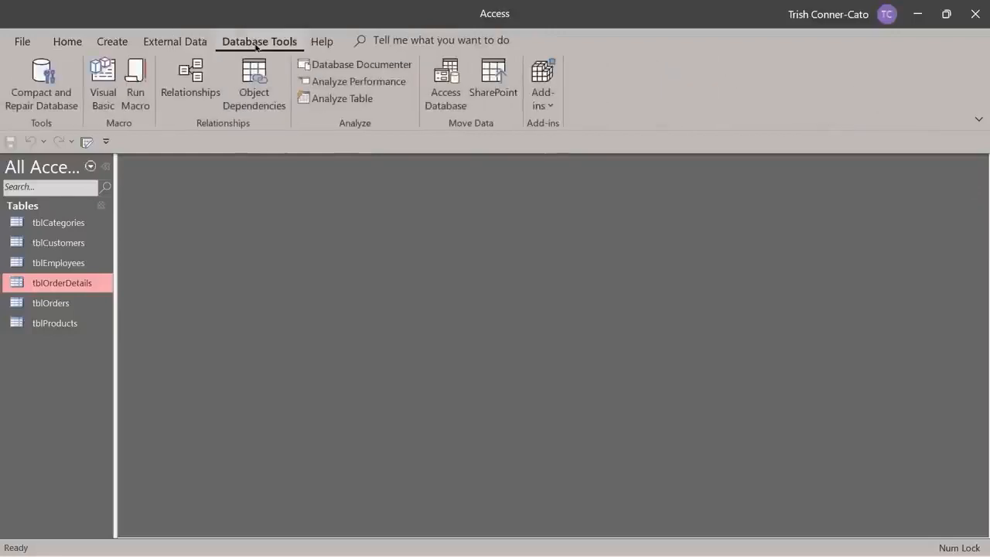
left_click(202, 88)
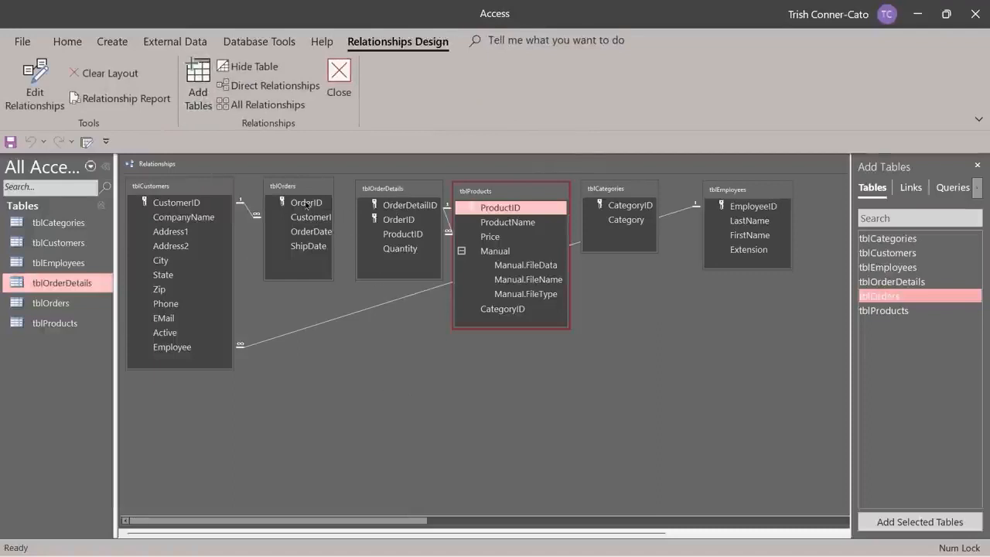
left_click_drag(307, 203, 402, 223)
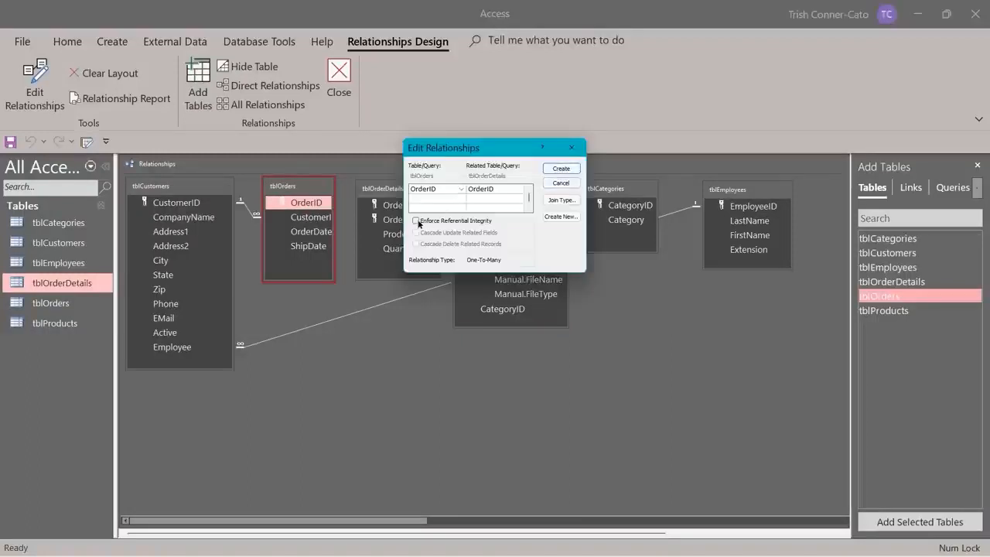
left_click(417, 221)
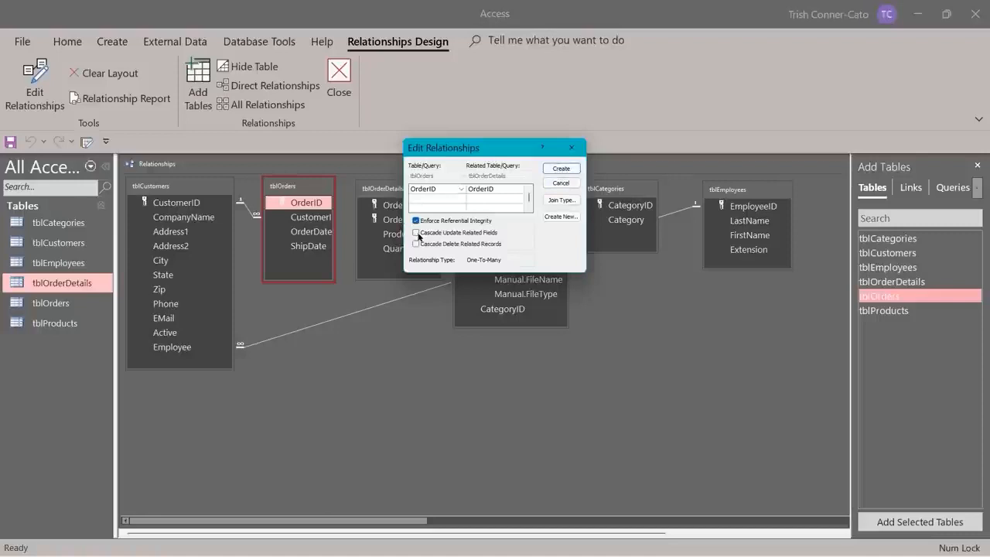
left_click(417, 233)
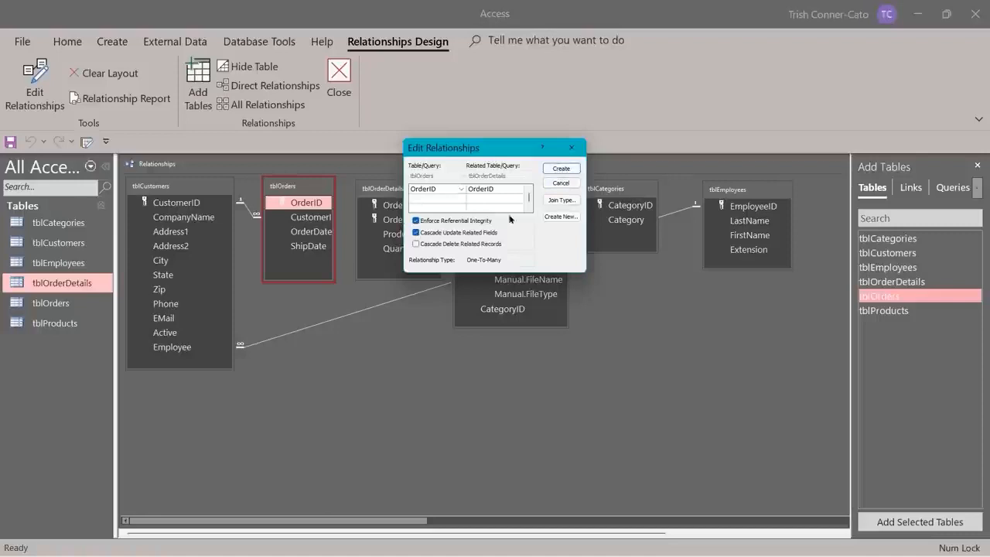
left_click(563, 168)
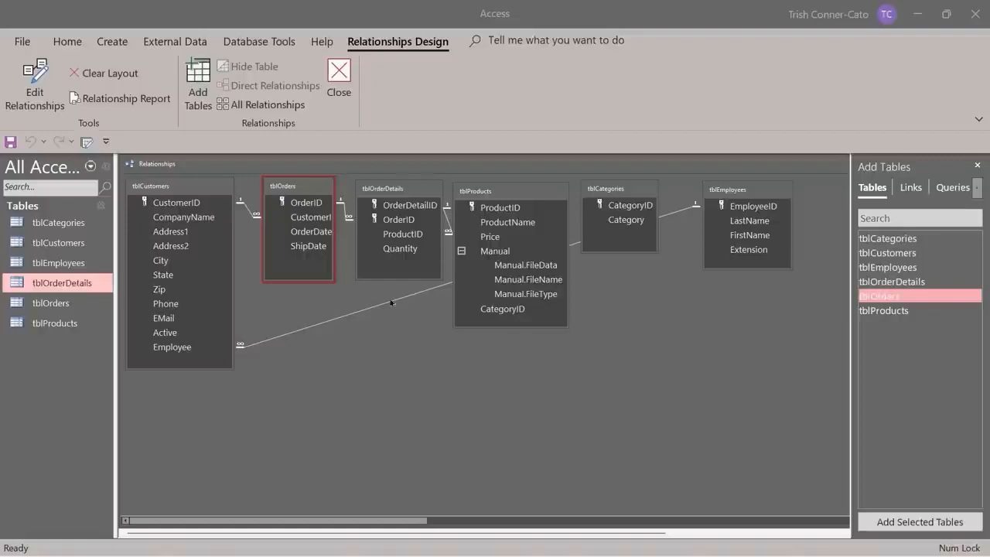
left_click(337, 75)
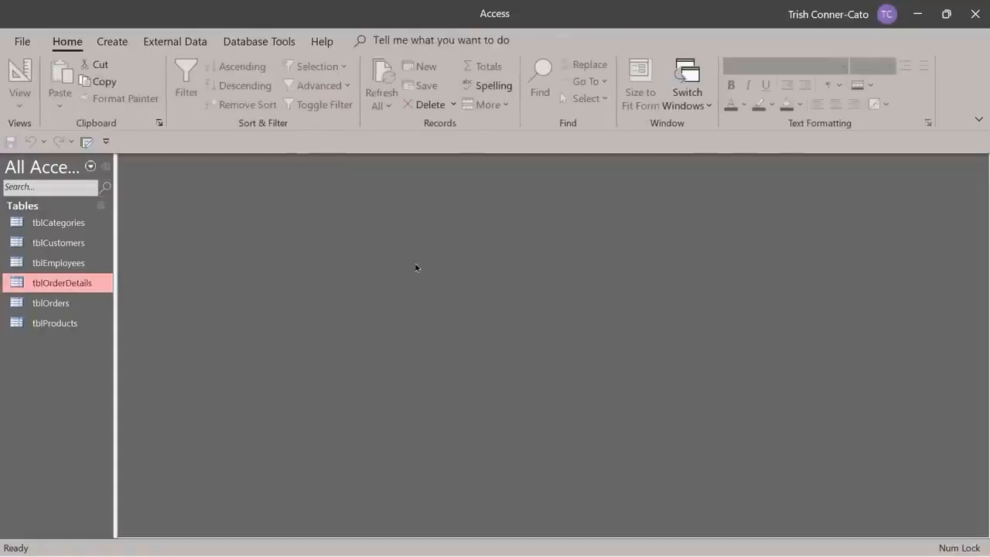
Open tblCategories and tblProducts in Design View and place their windows side by side.
right_click(61, 224)
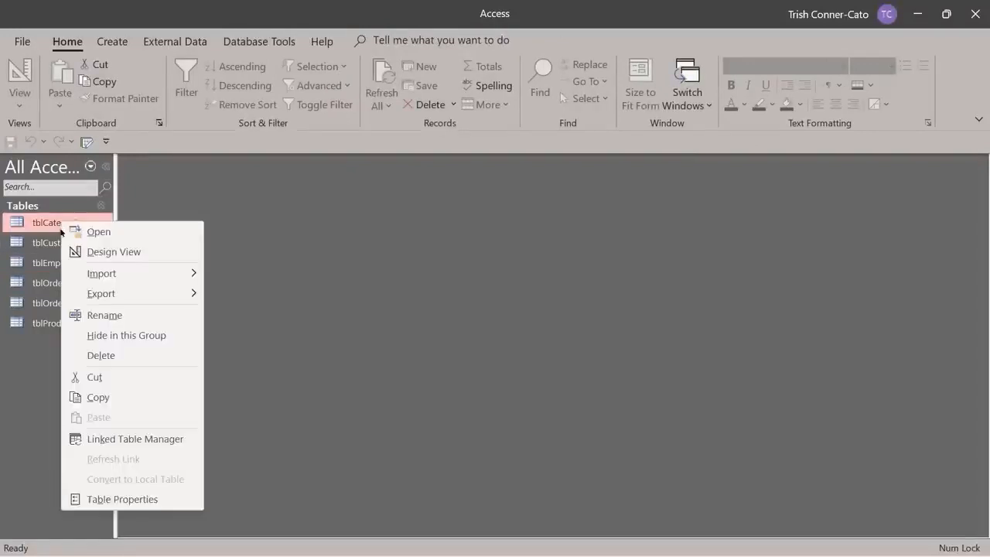
left_click(102, 256)
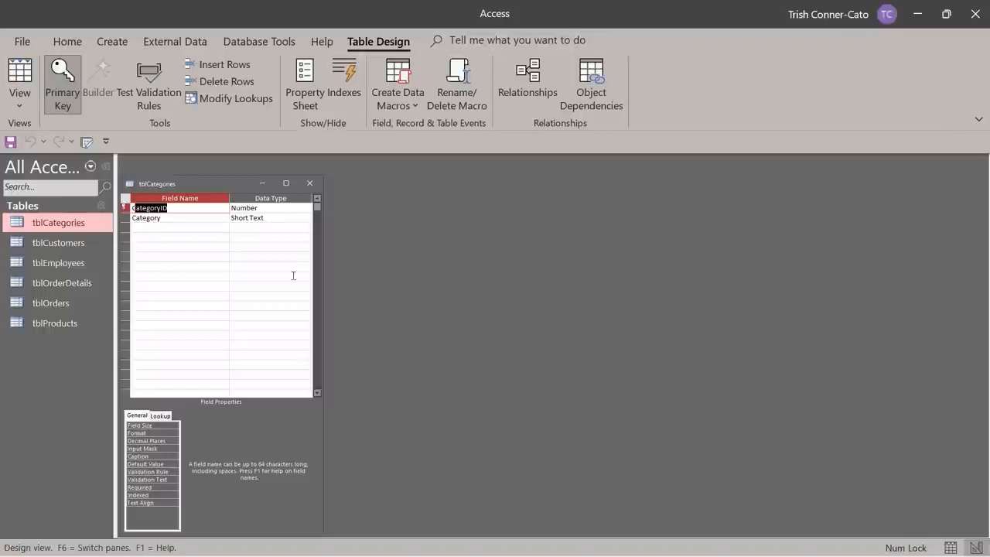
double_click(50, 325)
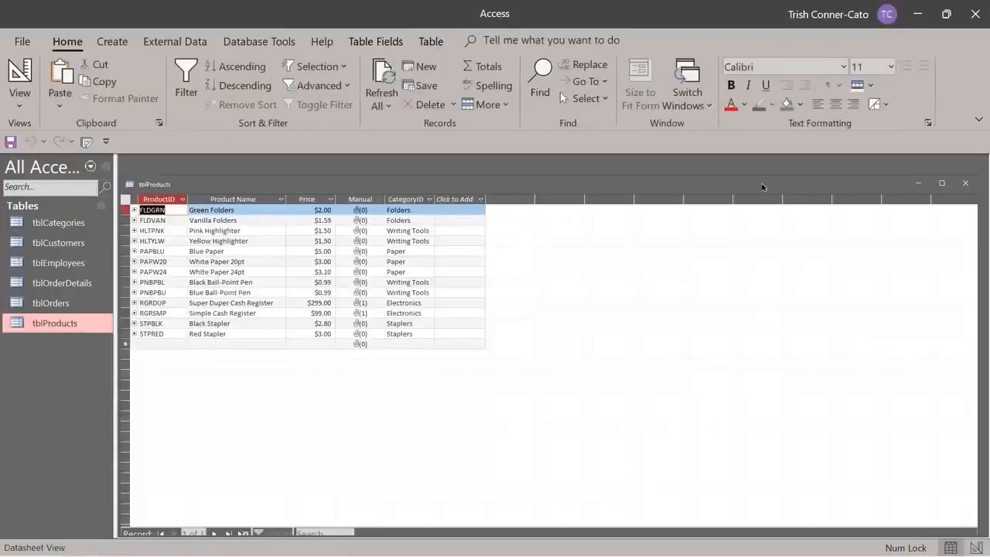
left_click_drag(760, 182, 959, 186)
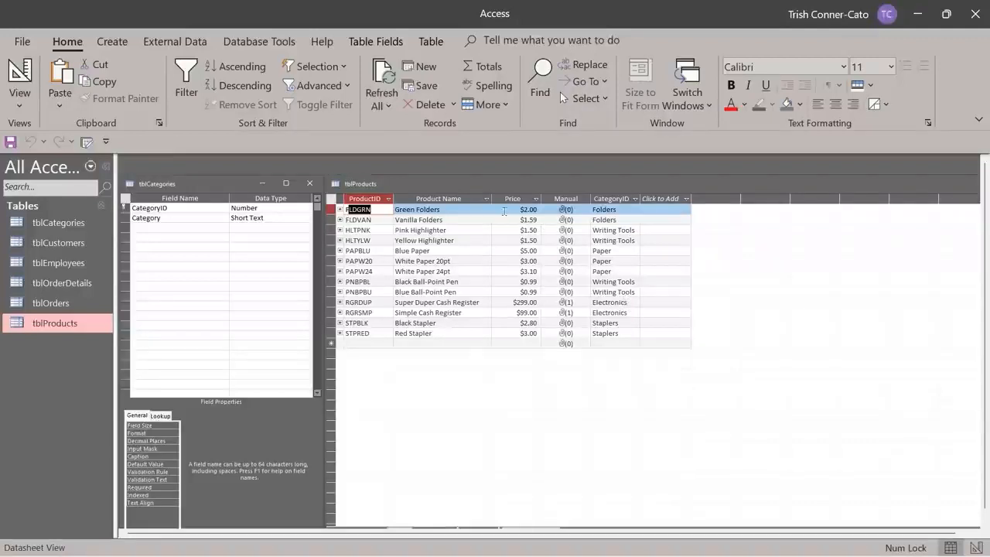
right_click(393, 185)
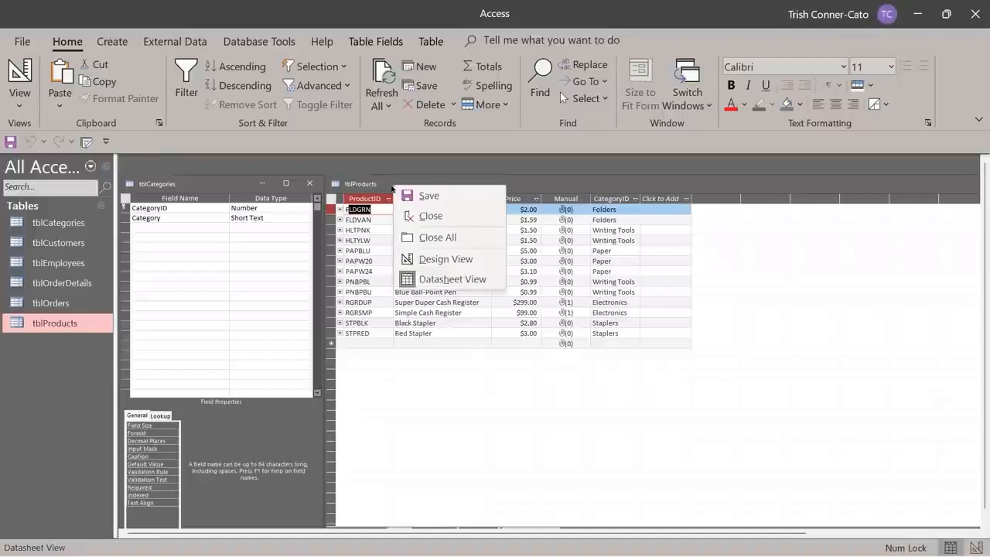
left_click(436, 260)
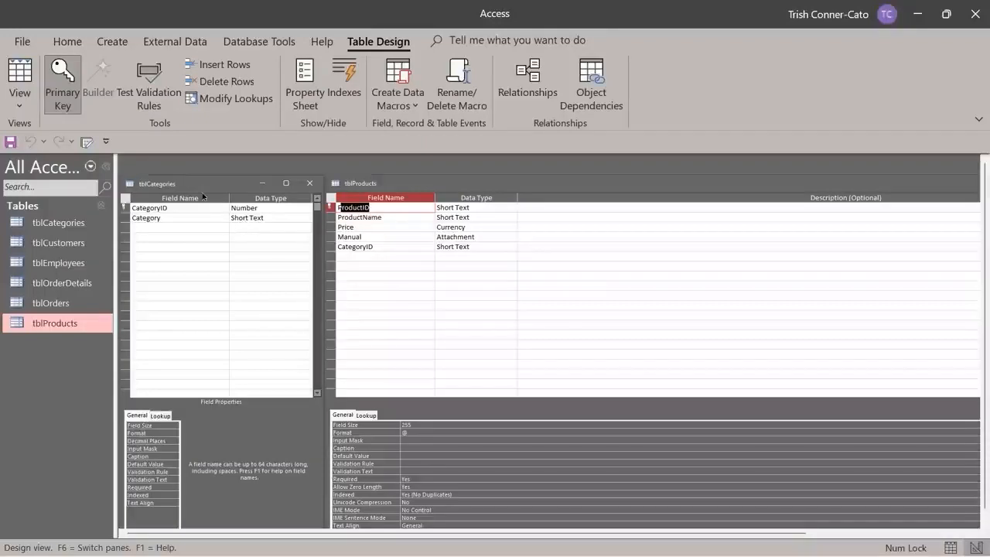
Try to change the data type of CategoryID in tblCategories to AutoNumber.
left_click(257, 209)
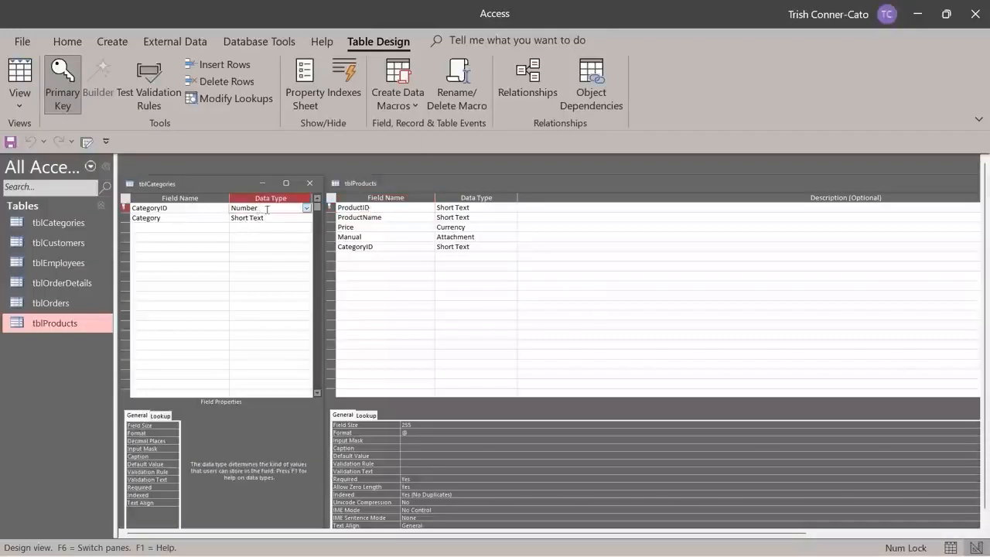
left_click(305, 209)
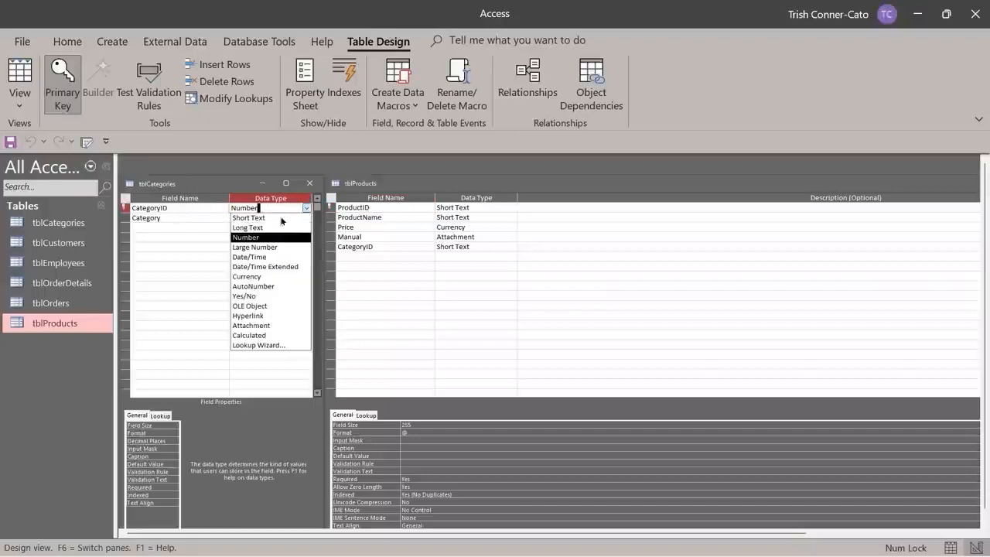
left_click(272, 287)
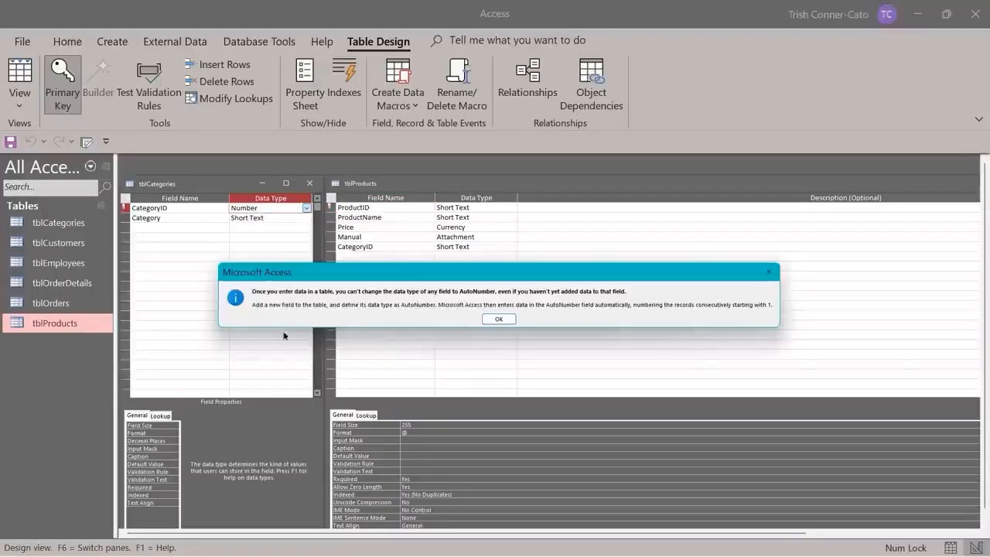
left_click(499, 319)
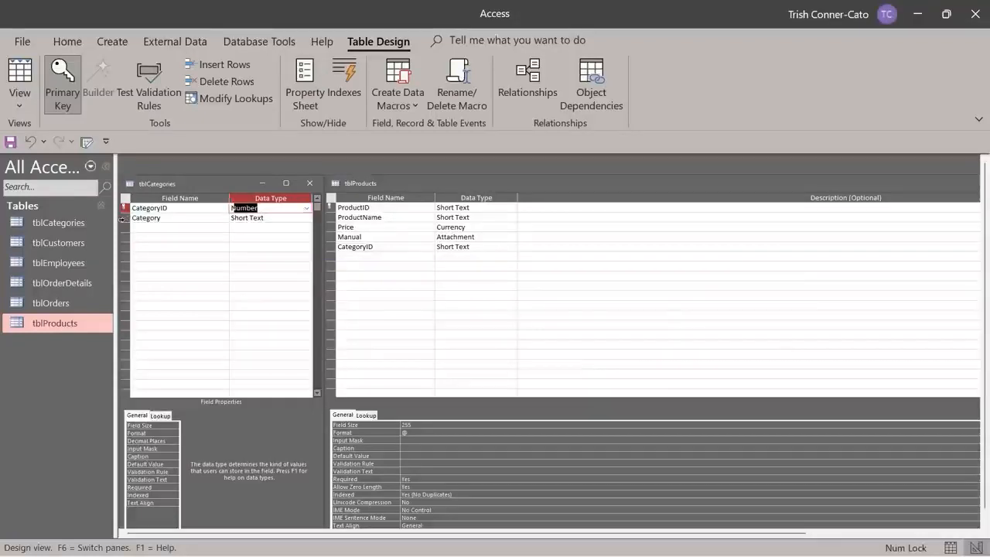
Insert a field named ID above Category in tblCategories with the AutoNumber data type.
left_click(122, 219)
right_click(123, 219)
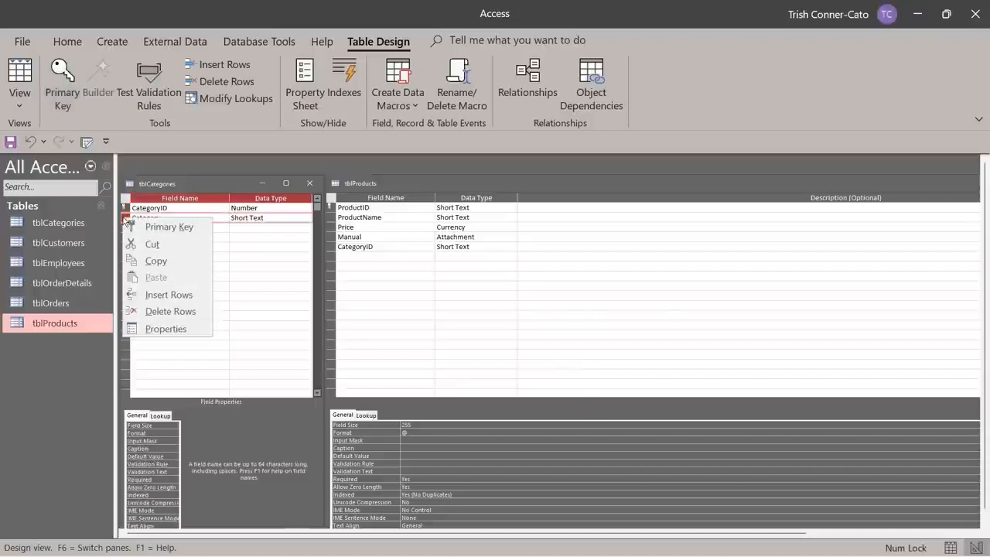
left_click(179, 294)
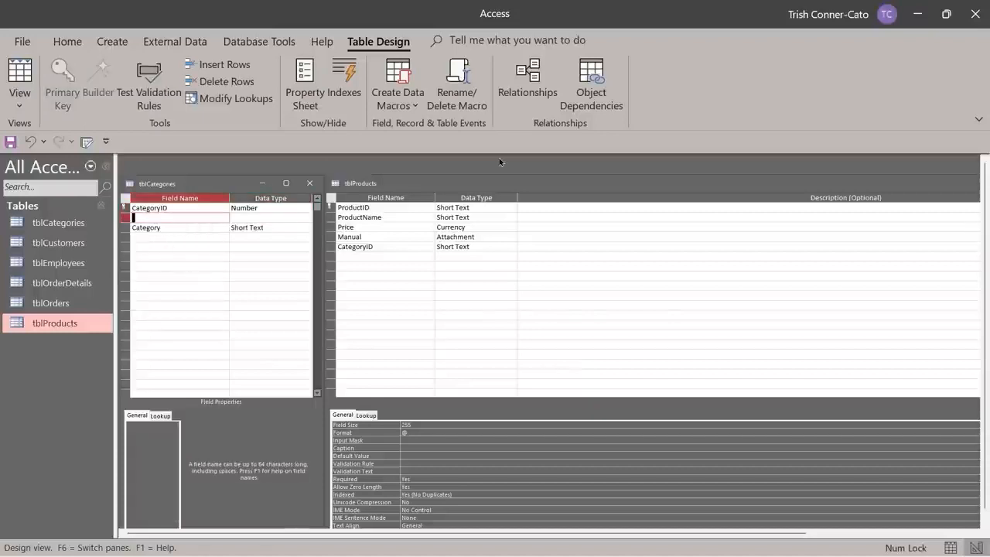
type("ID")
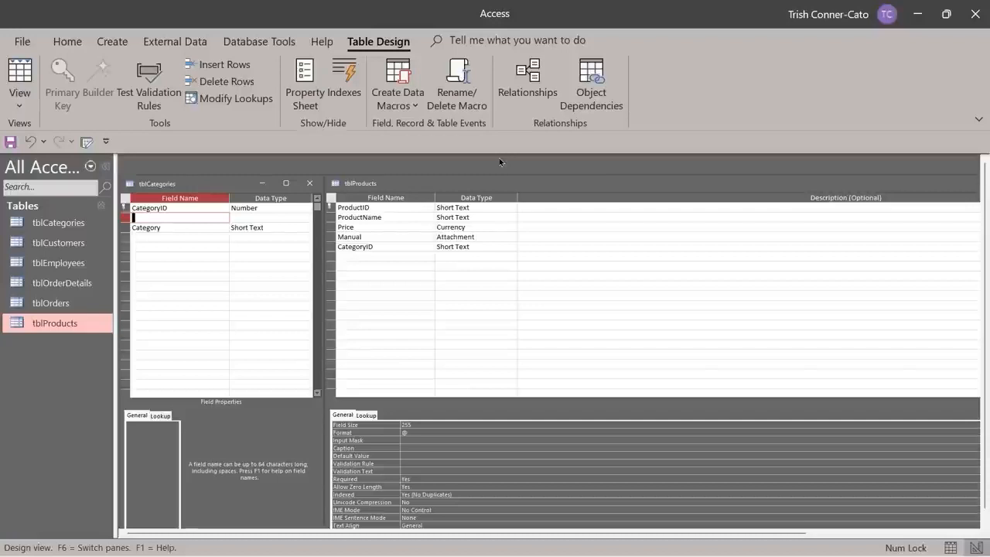
key("Tab")
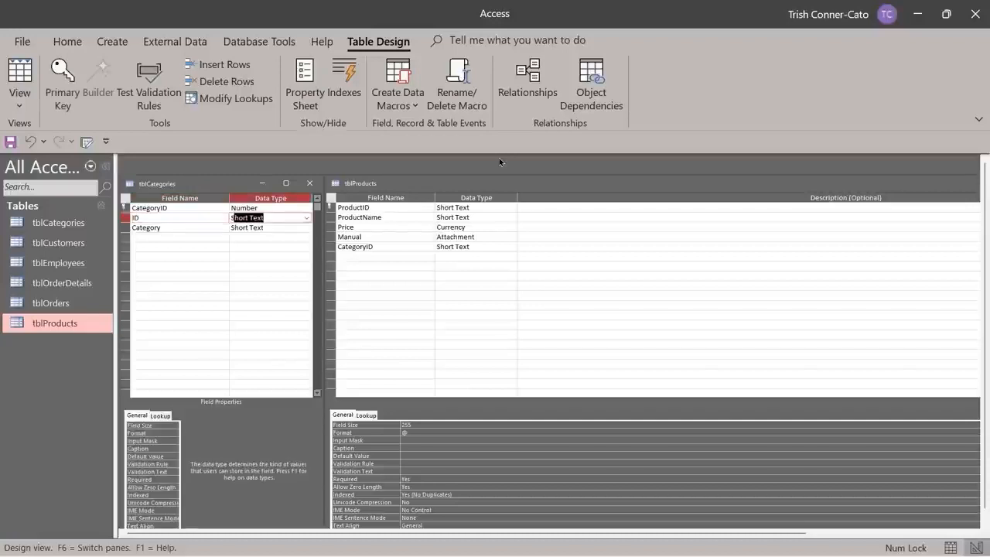
type("autoNumber")
key("Return")
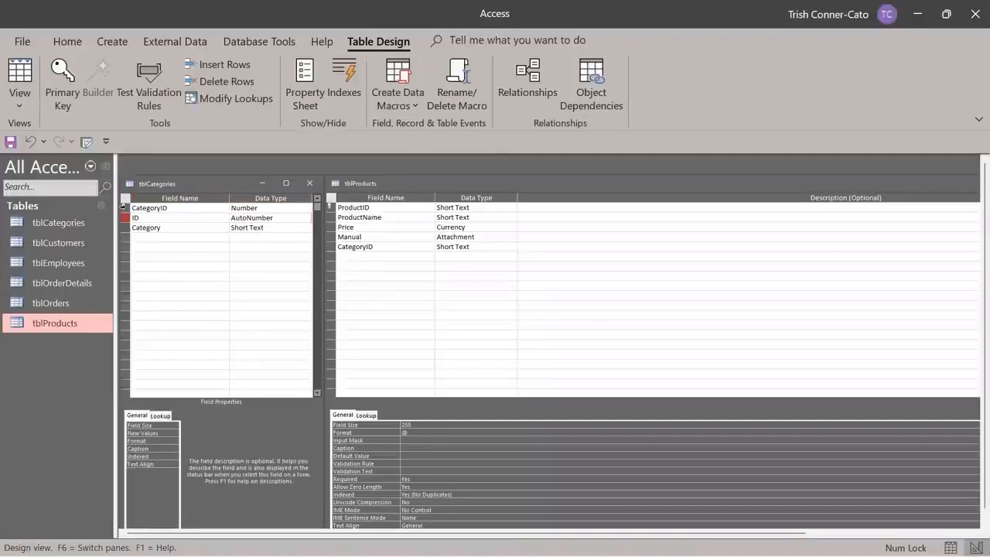
Delete the CategoryID field with the Number data type from tblCategories, together with its primary key.
right_click(122, 206)
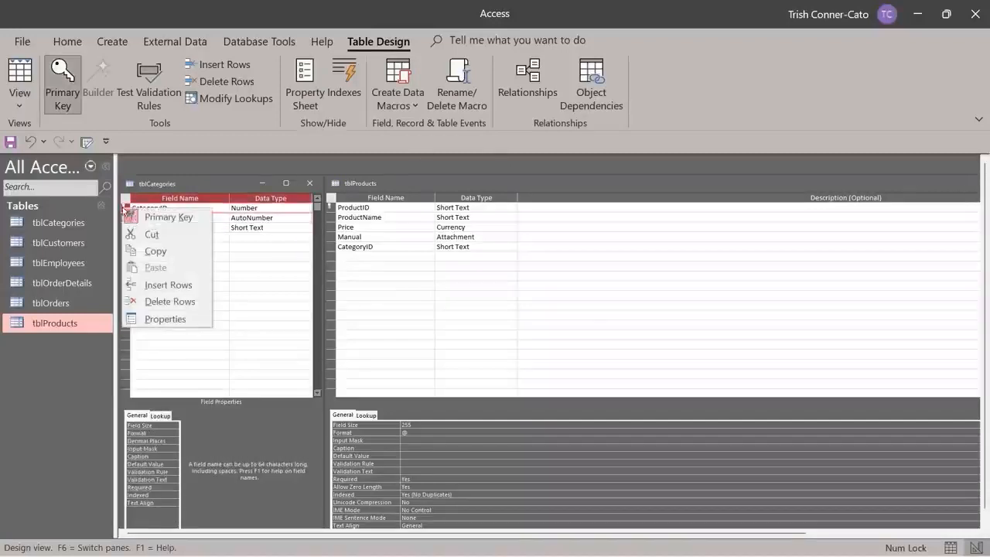
left_click(169, 301)
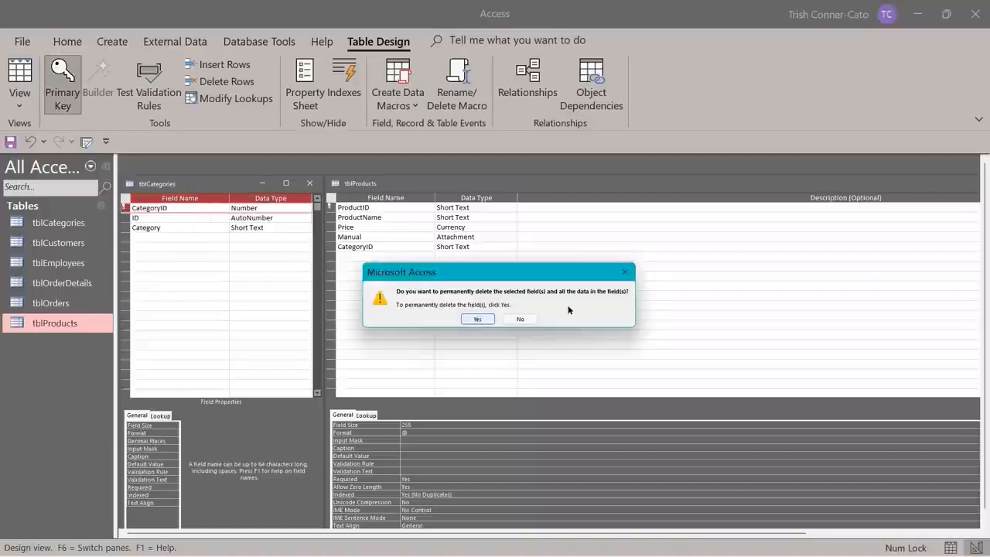
left_click(478, 319)
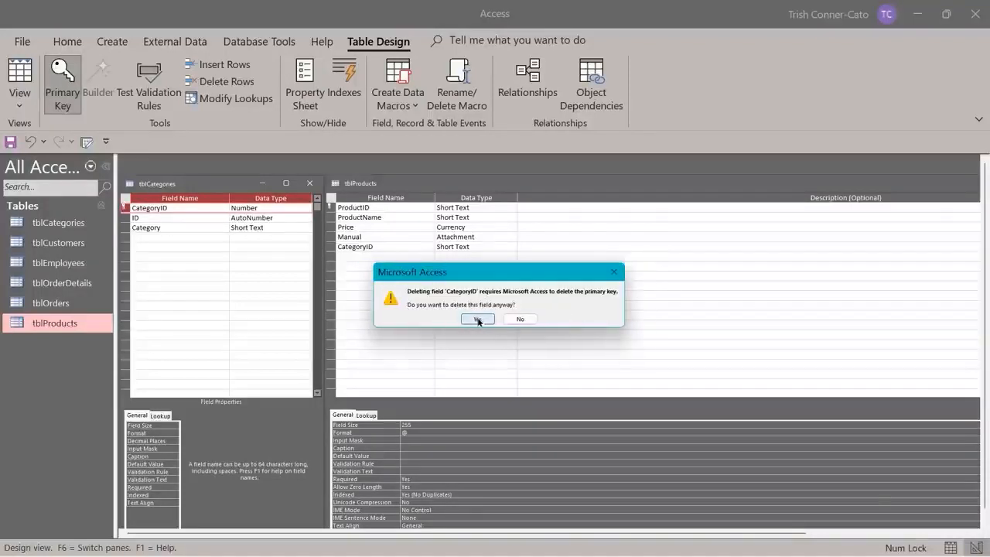
left_click(479, 320)
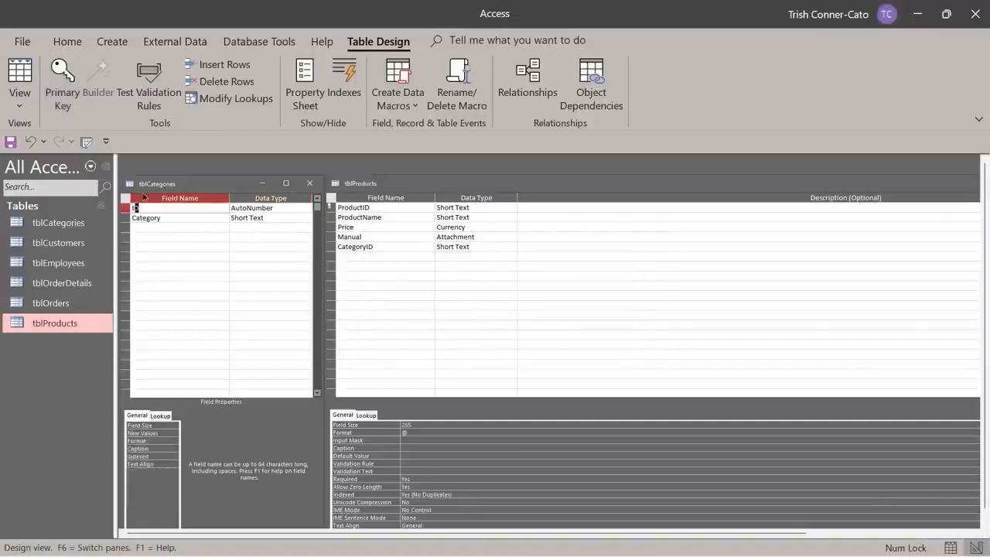
Rename the AutoNumber field ID in tblCategories as CategoryID and make it the table's primary key.
left_click(134, 207)
type("ID")
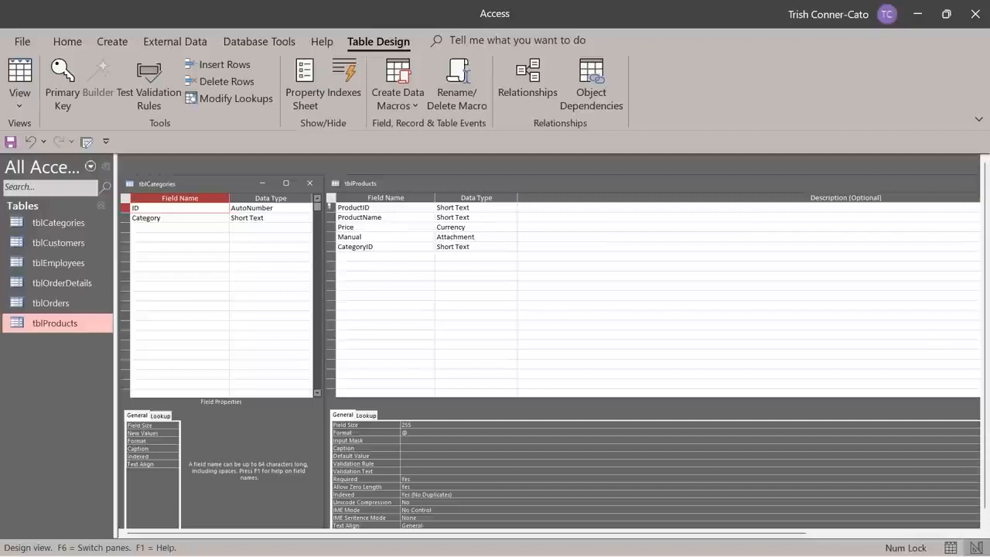
left_click(132, 207)
type("Category")
right_click(126, 208)
left_click(161, 222)
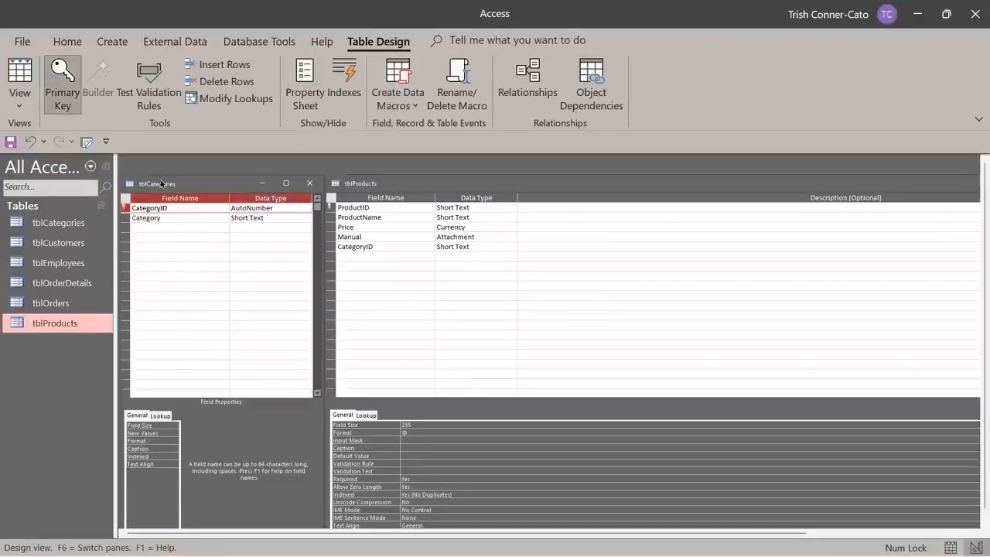
Save tblCategories, view its records in Datasheet View and return to Design View.
right_click(161, 183)
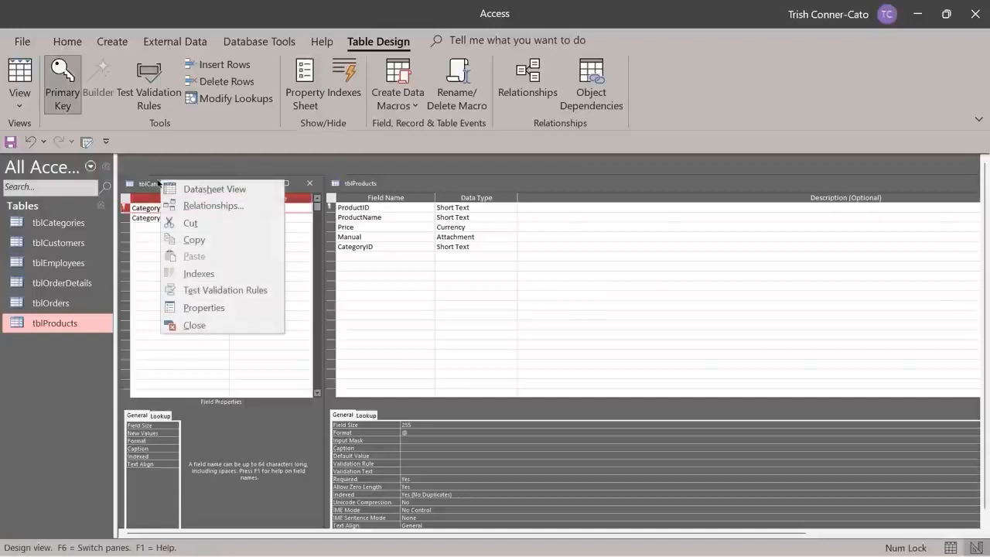
left_click(221, 189)
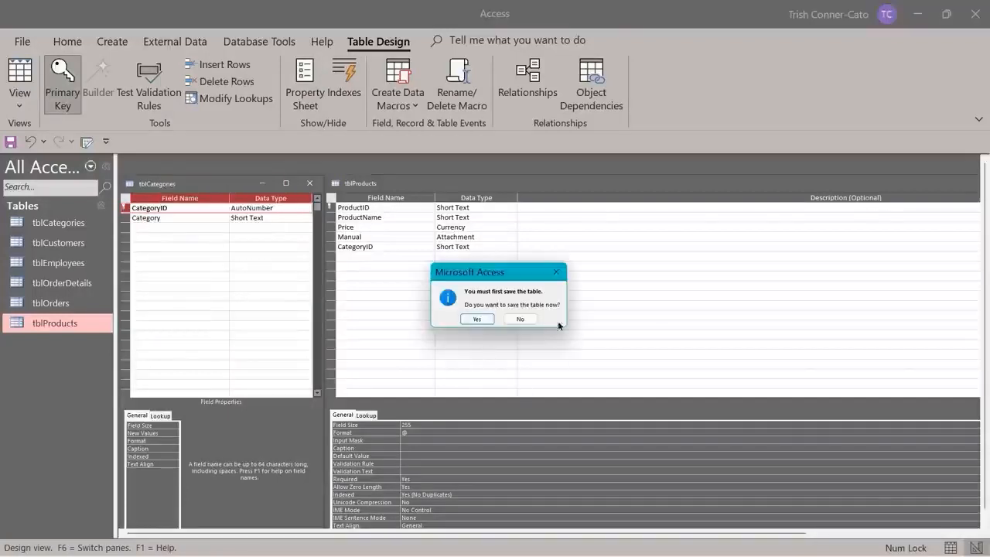
left_click(476, 319)
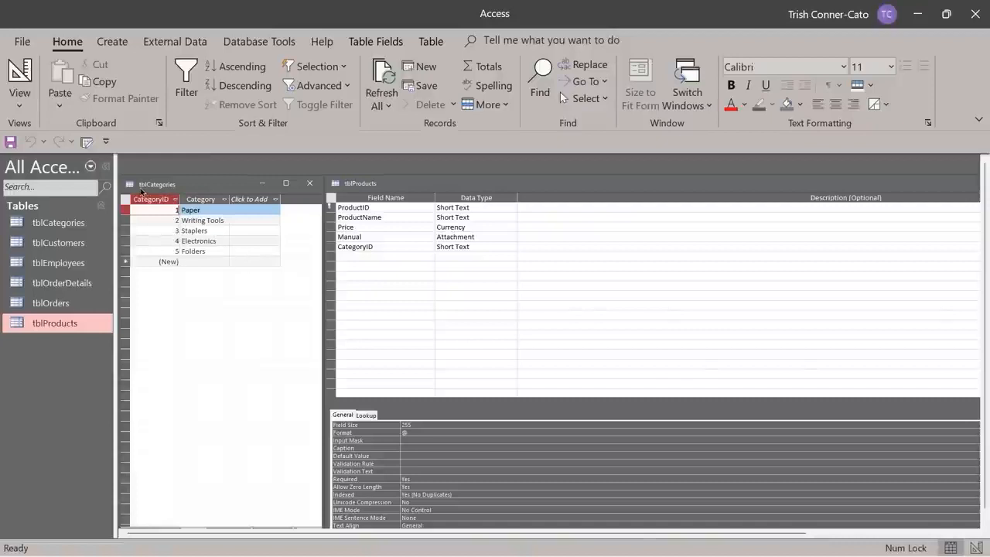
right_click(141, 189)
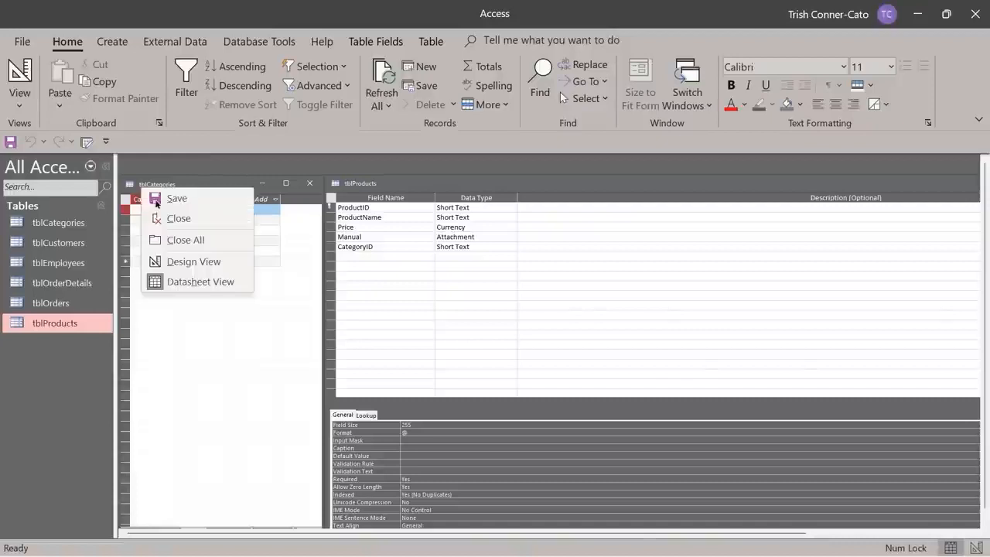
left_click(186, 261)
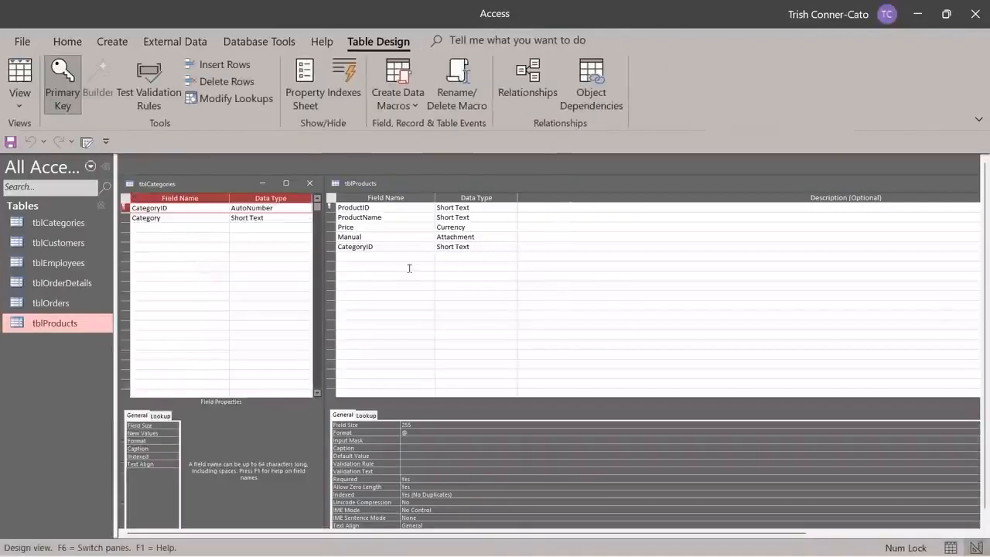
Change the data type of CategoryID in tblProducts to Number and save the table into Datasheet View, accepting the data loss.
left_click(409, 269)
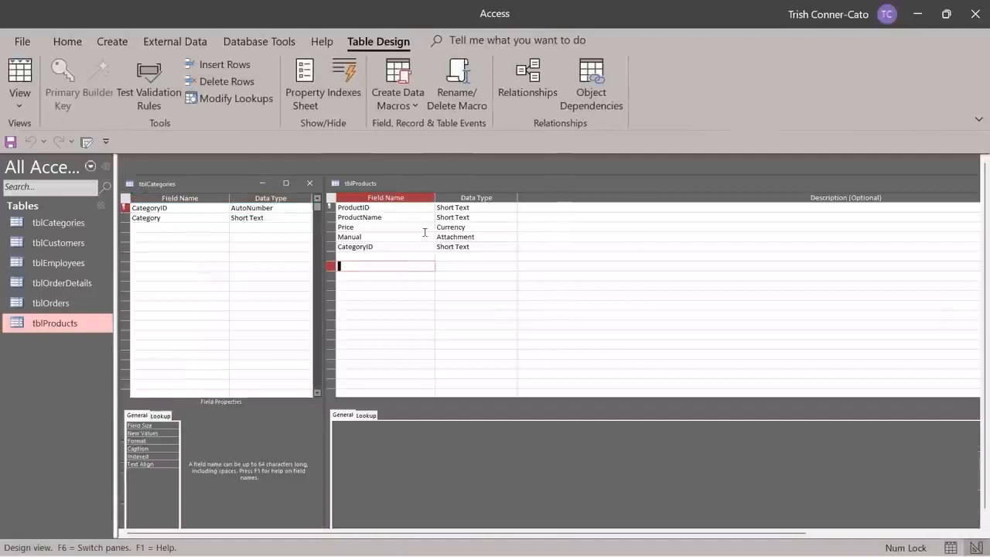
left_click(473, 246)
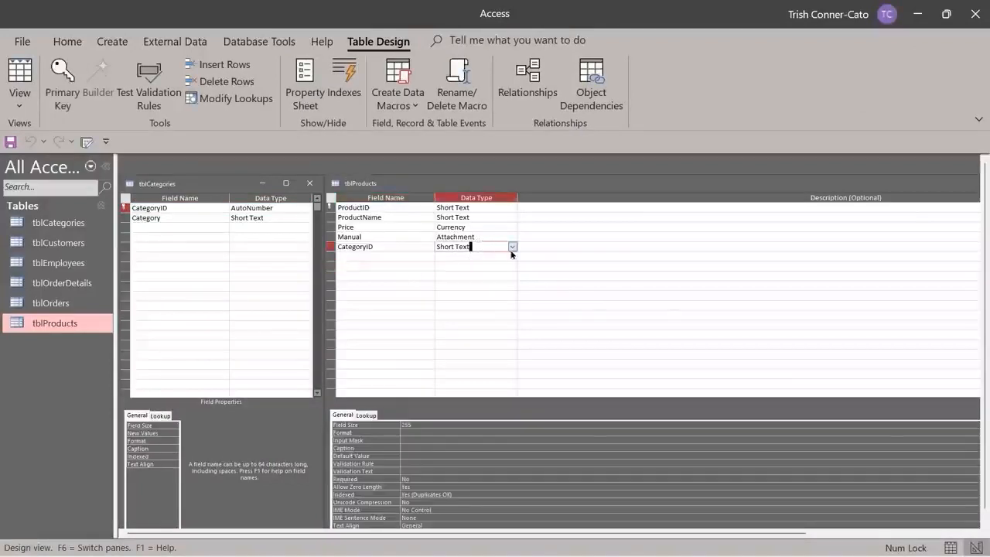
left_click(513, 248)
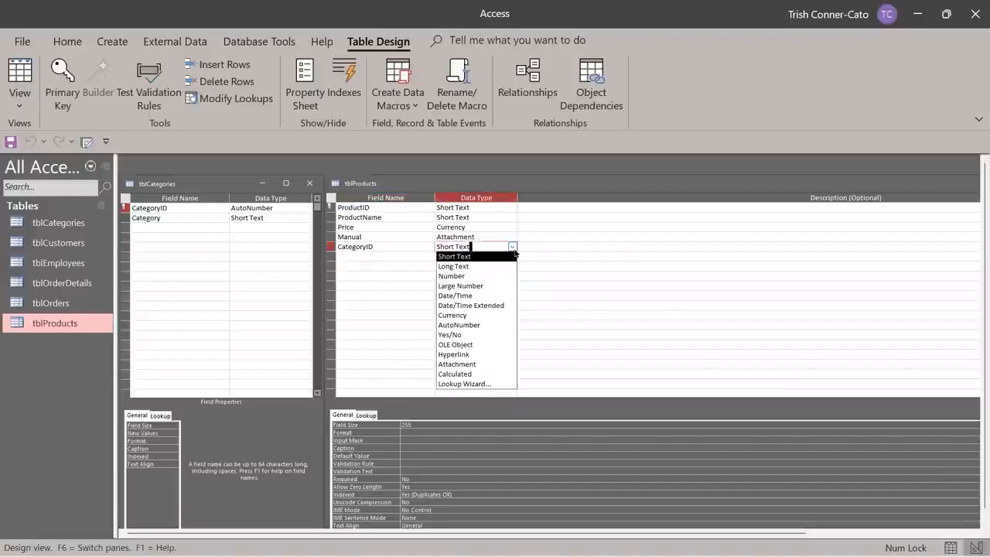
left_click(477, 276)
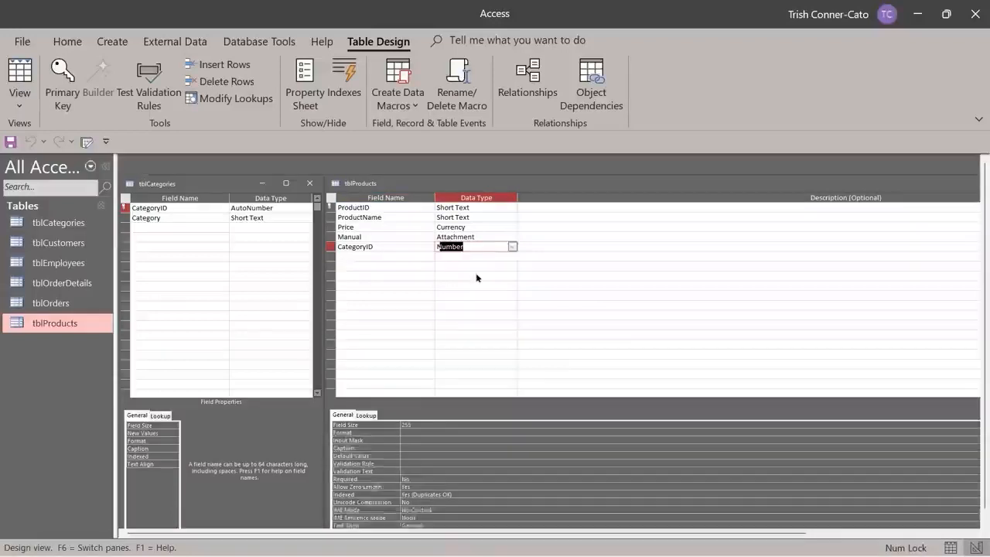
right_click(367, 187)
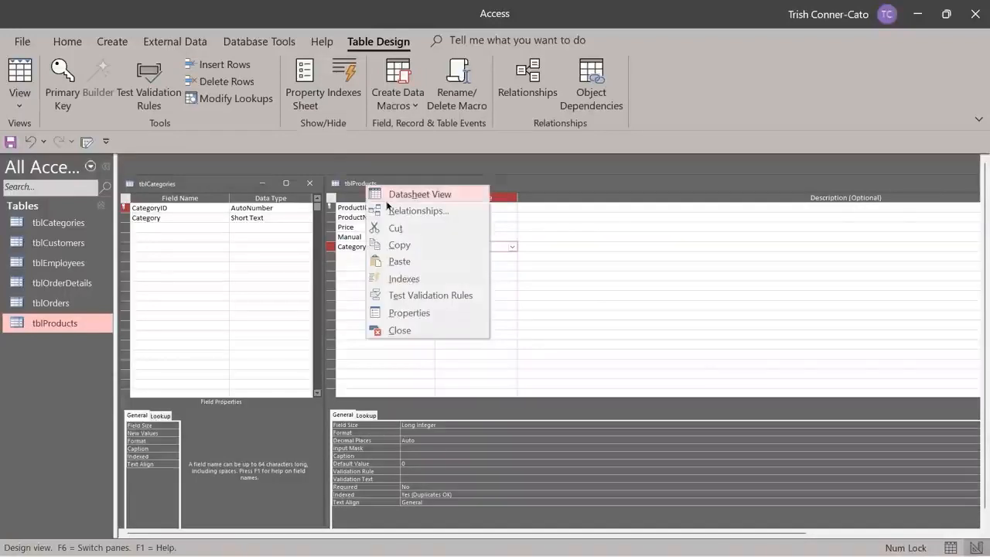
left_click(387, 195)
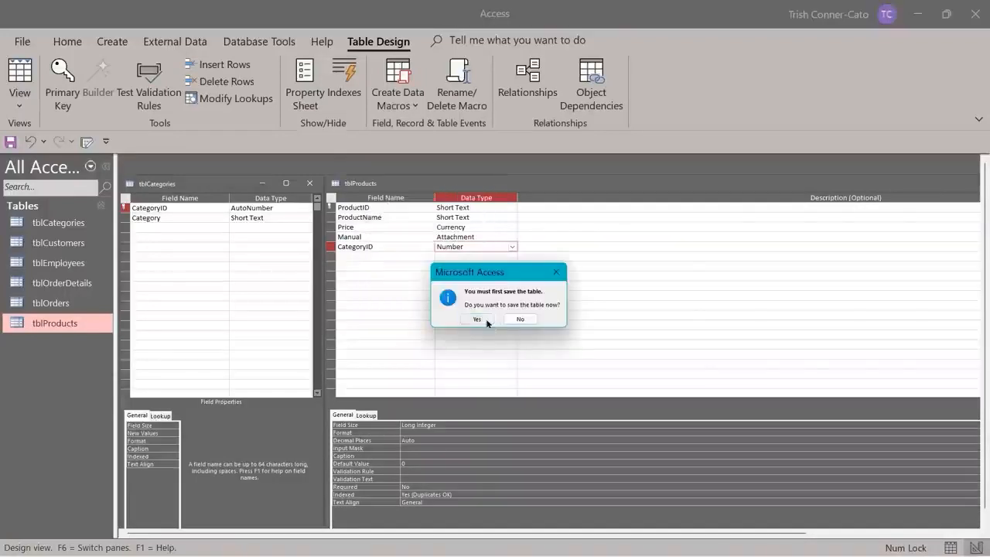
left_click(477, 319)
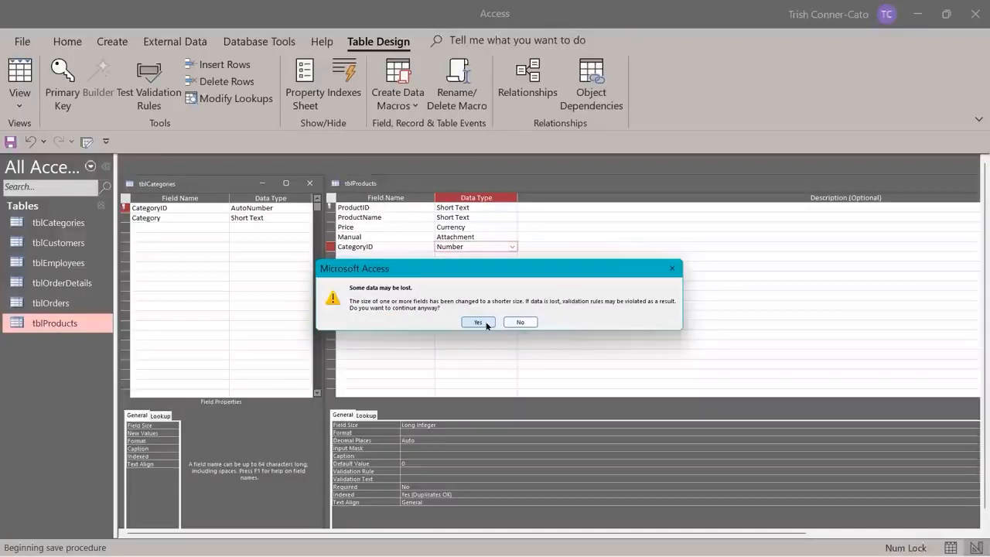
left_click(486, 324)
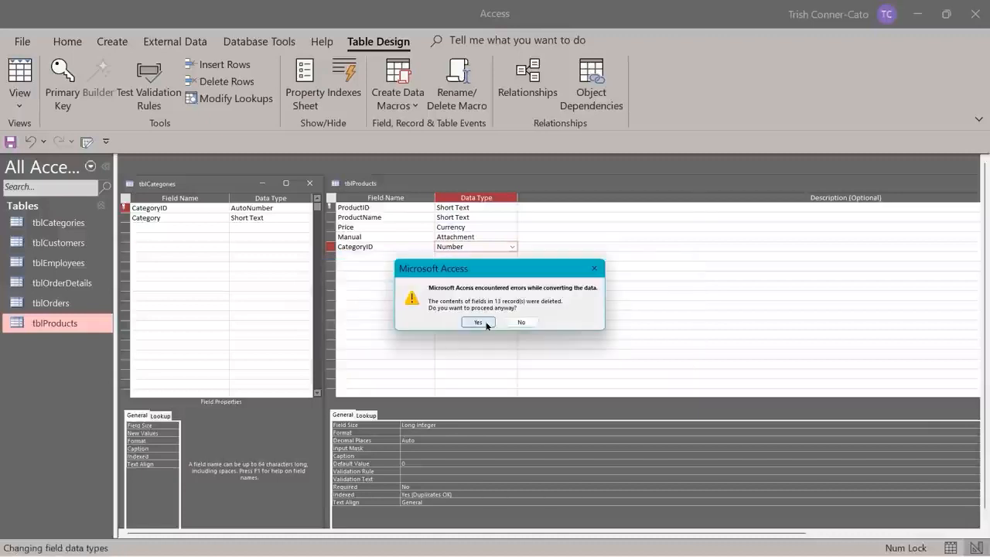
left_click(487, 324)
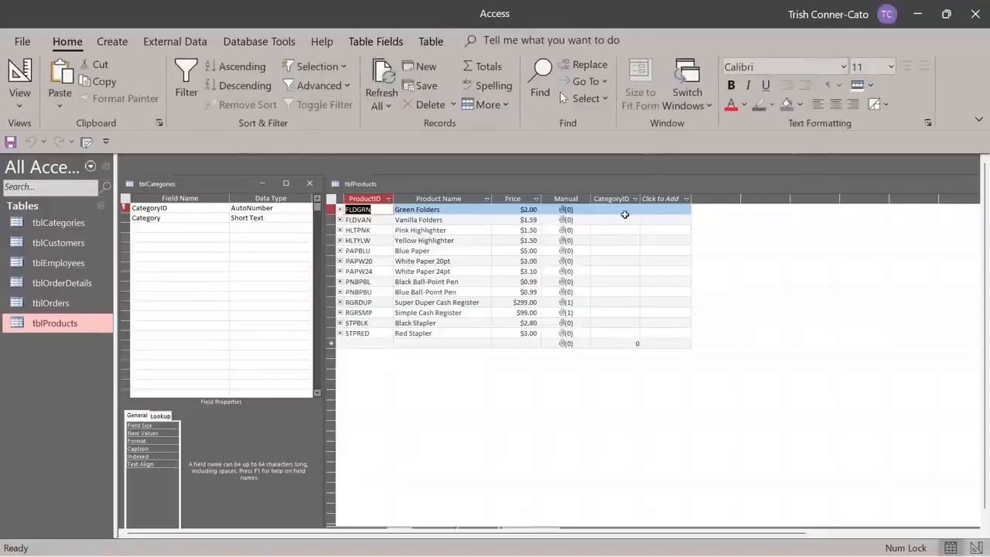
Fill in each product's CategoryID in tblProducts (folders 5, highlighters and pens 2, papers 1, cash registers 4, staplers 3) and return to Design View.
left_click(611, 210)
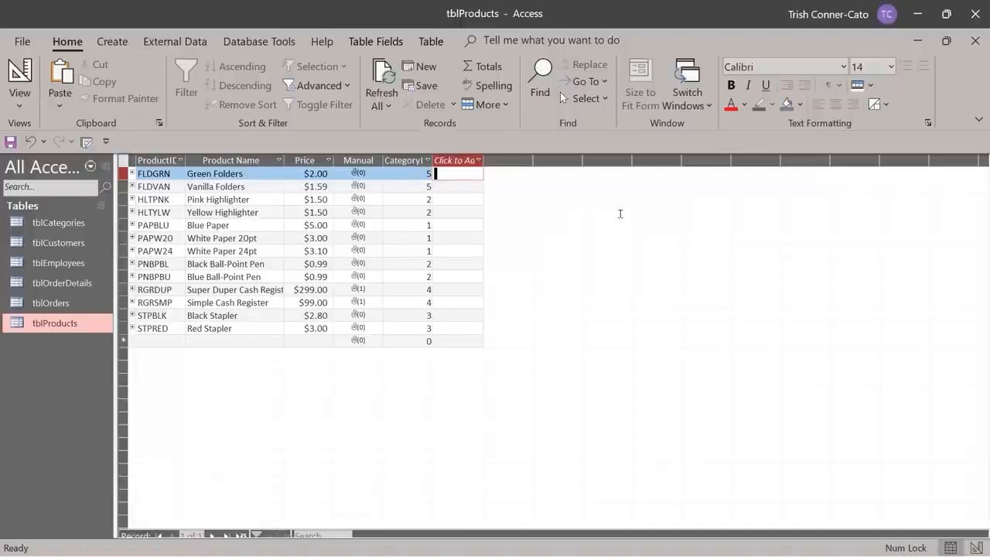
left_click(939, 43)
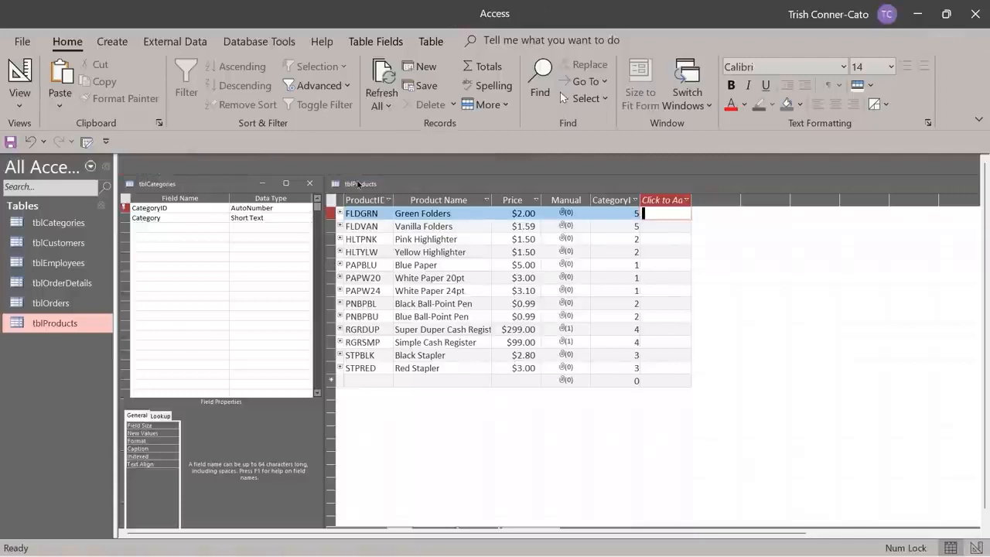
right_click(358, 183)
left_click(417, 256)
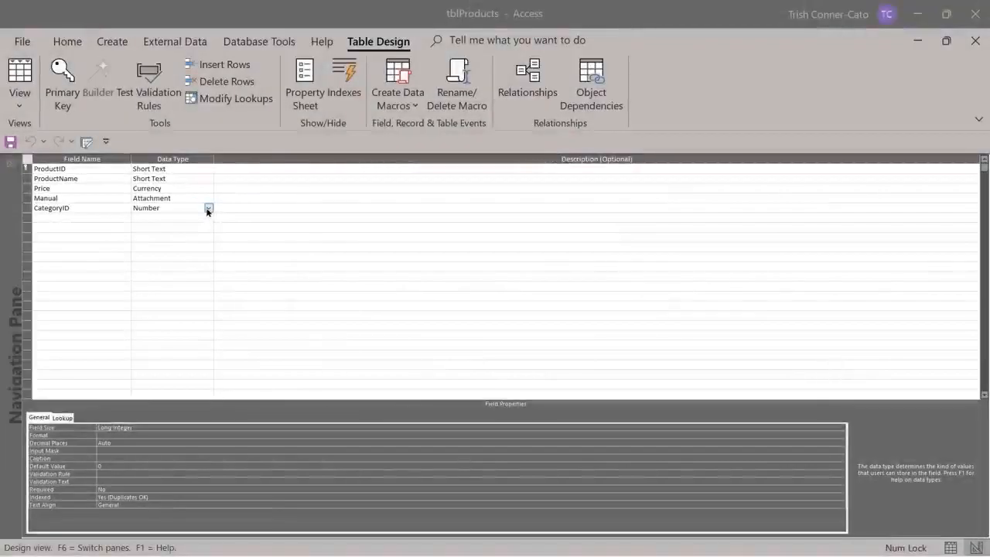
Make CategoryID in tblProducts a lookup of the Category field from tblCategories with the key column hidden, and save the table.
left_click(207, 209)
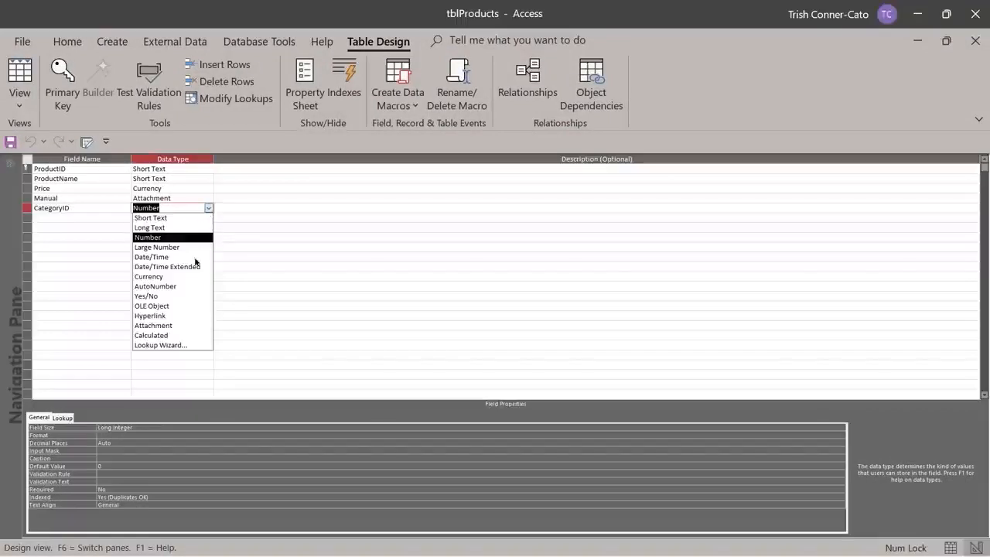
left_click(161, 345)
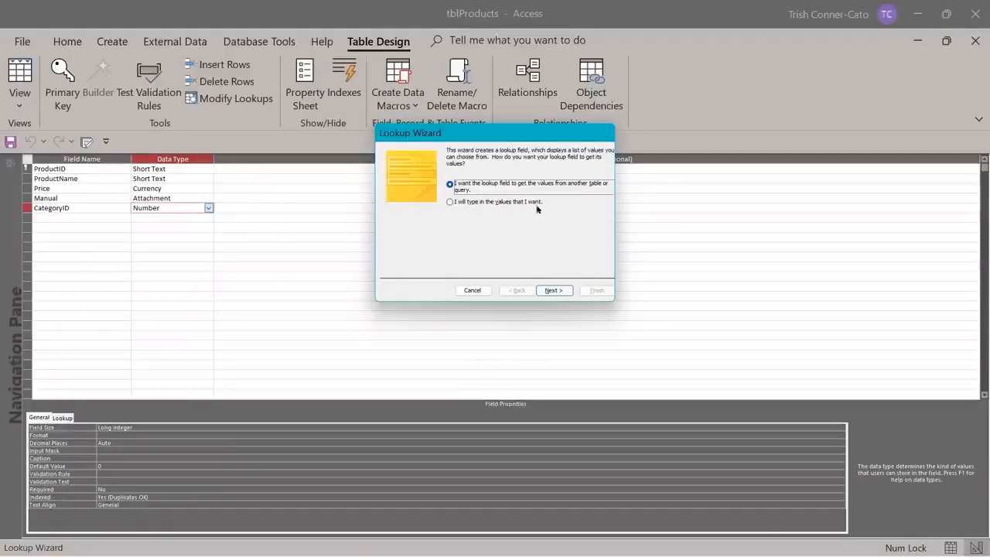
left_click(554, 292)
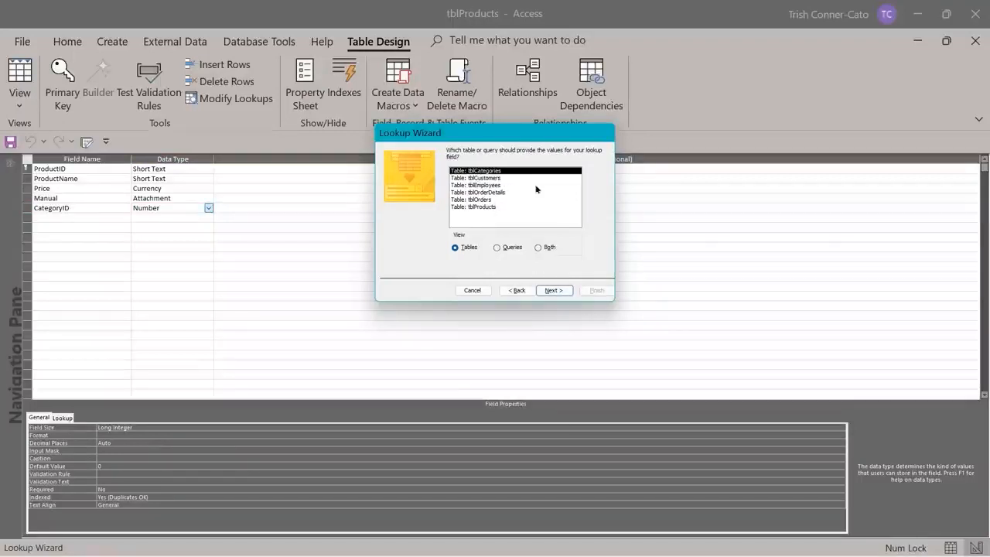
left_click(554, 291)
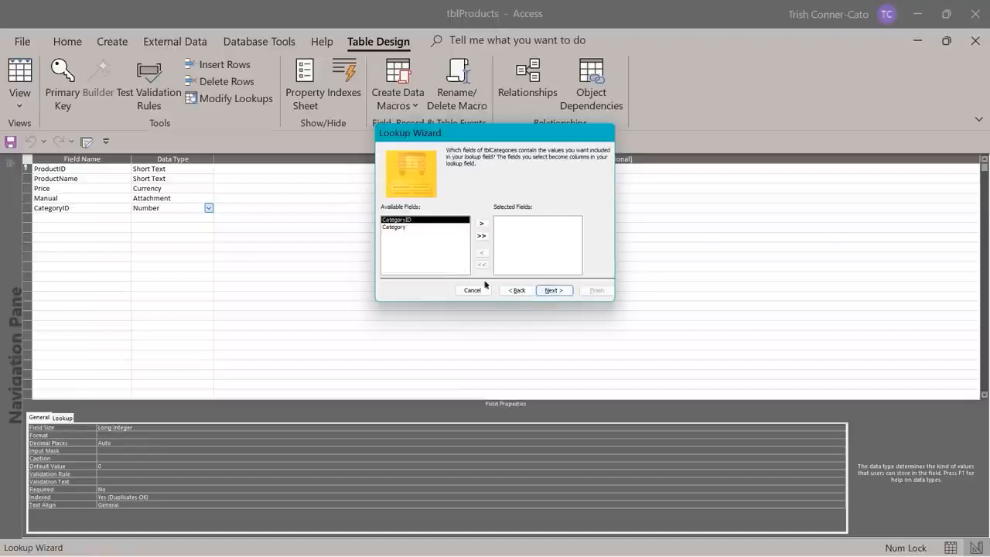
double_click(394, 227)
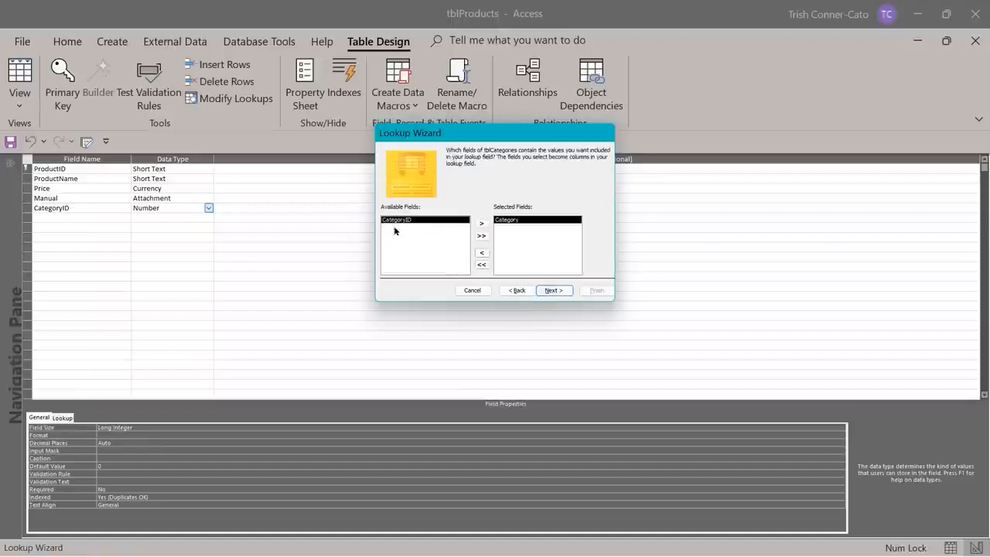
left_click(560, 292)
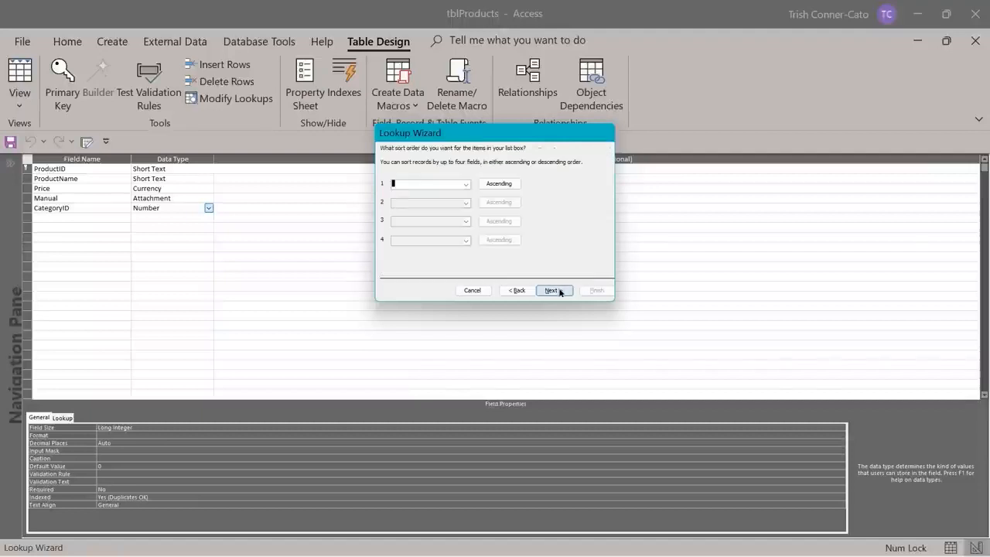
left_click(560, 292)
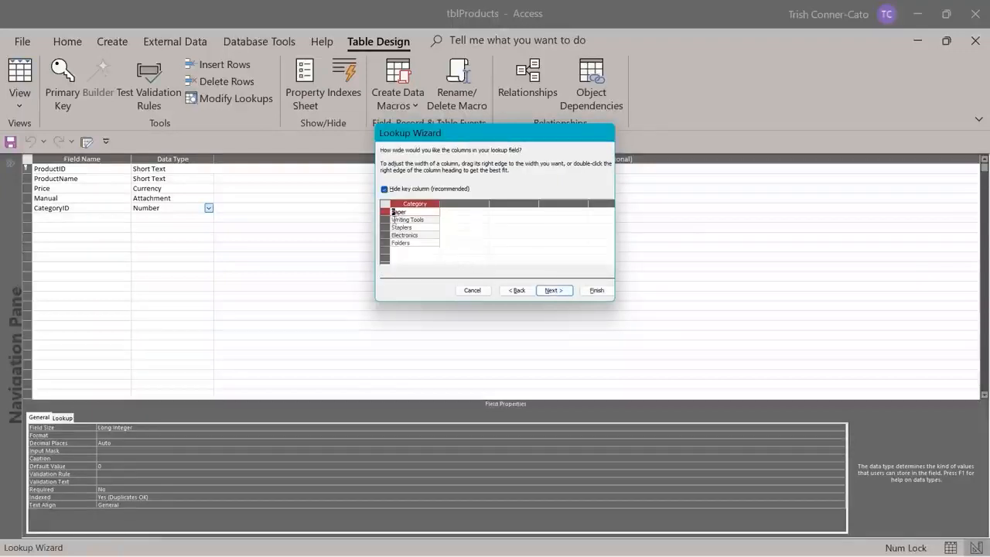
left_click(554, 291)
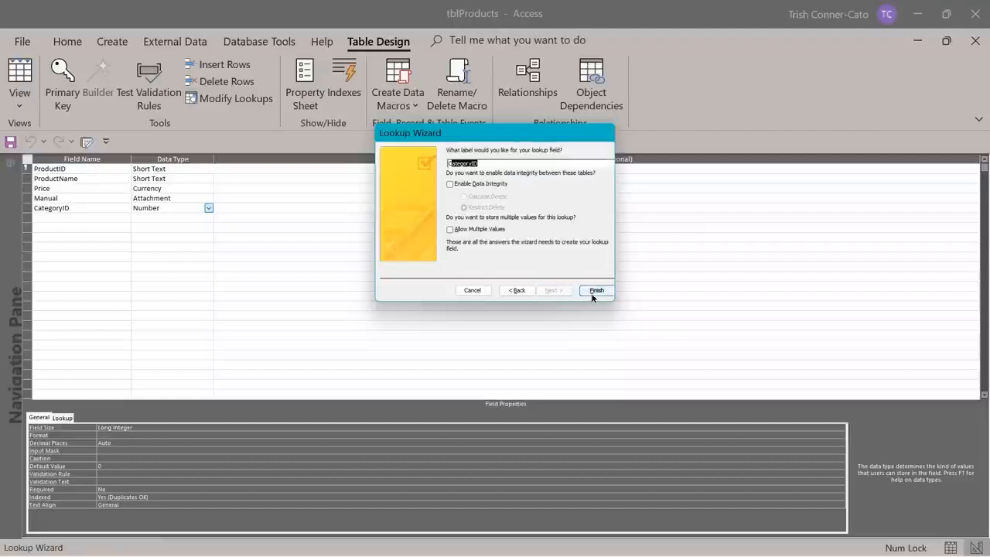
left_click(595, 291)
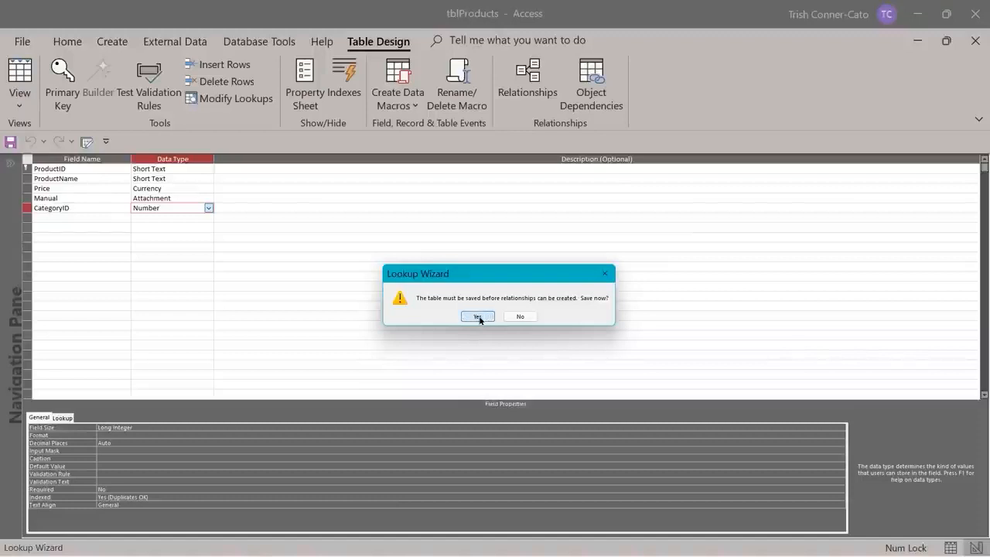
left_click(479, 318)
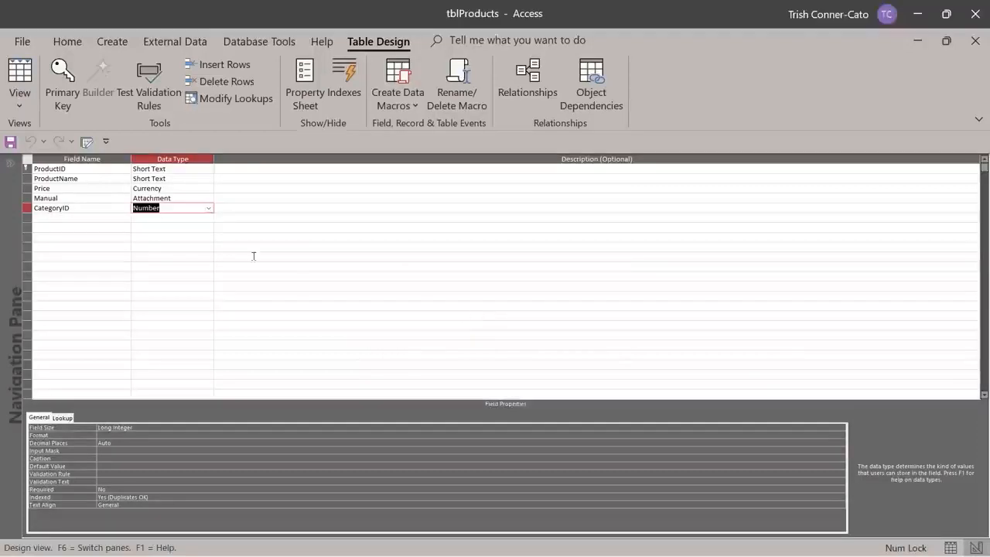
Show tblProducts in Datasheet View and fit the CategoryID column's width to its contents.
left_click(17, 102)
left_click(48, 134)
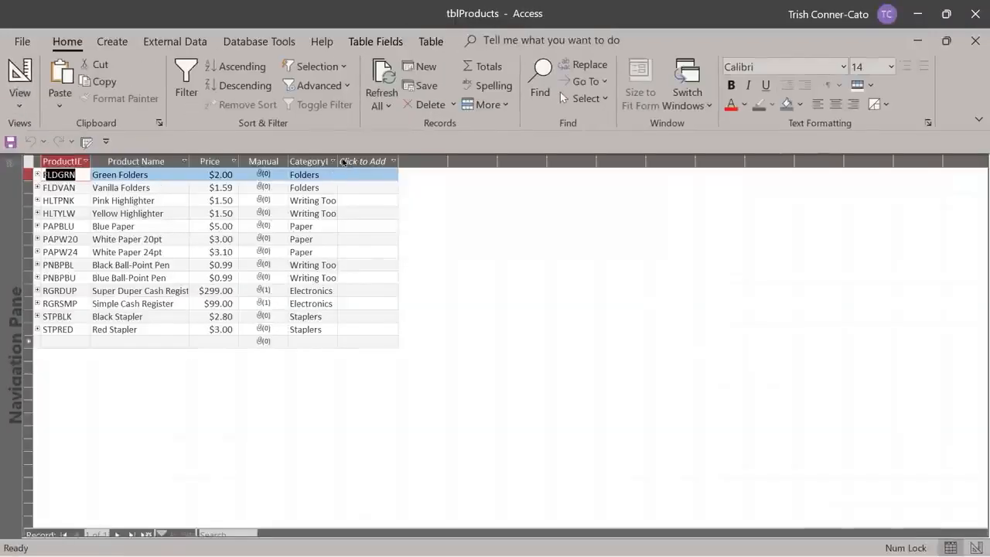
double_click(336, 161)
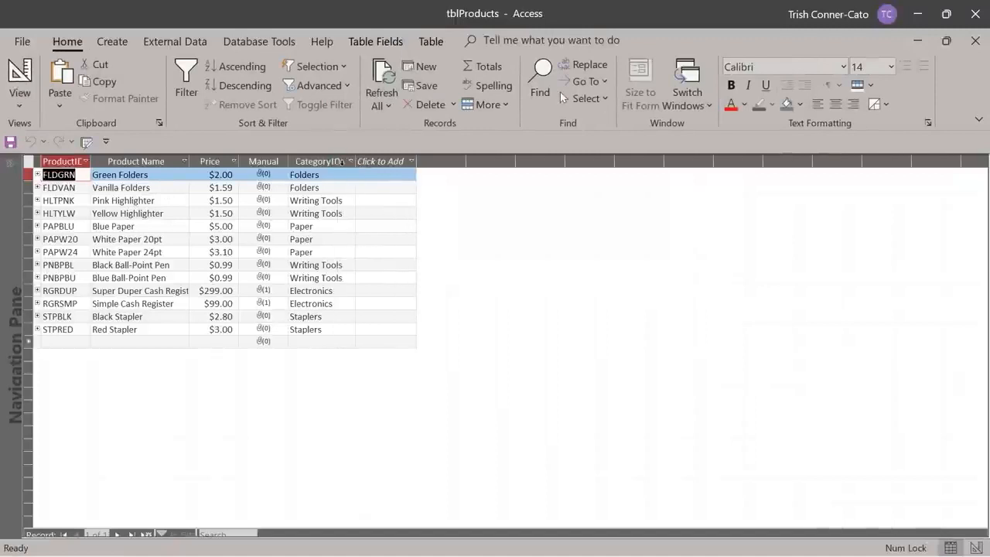
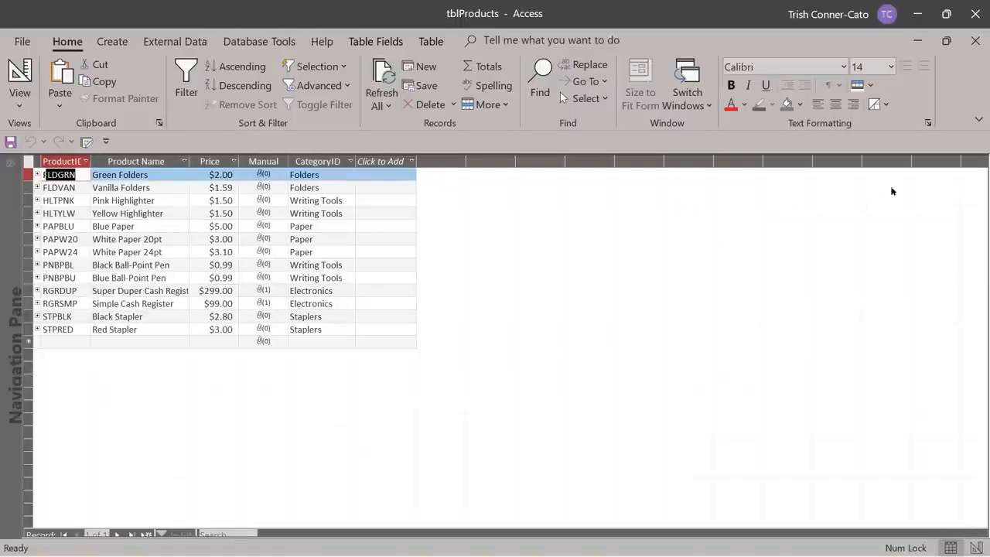
Restore the tblProducts datasheet to a floating window and close it, saving the changes to its layout.
left_click(946, 41)
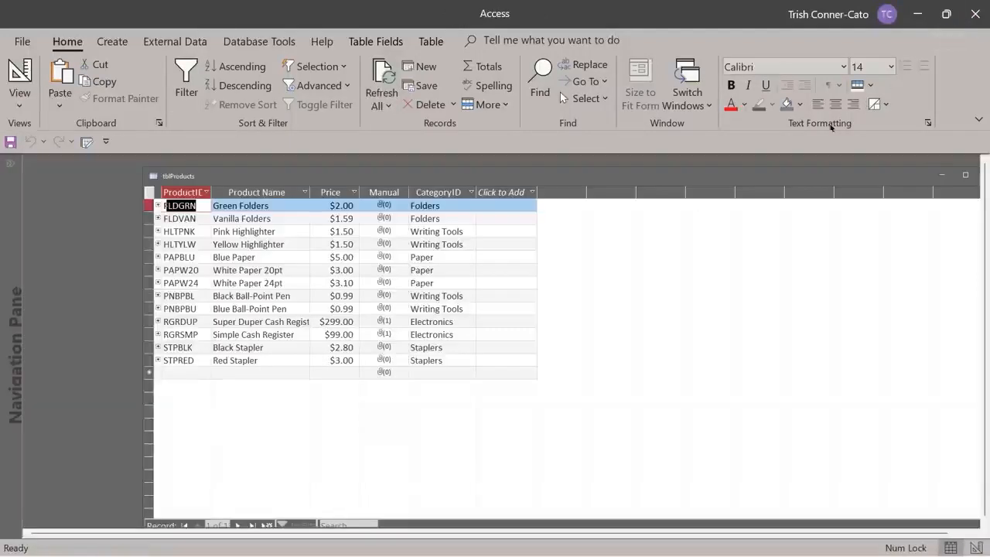
left_click_drag(879, 174, 759, 183)
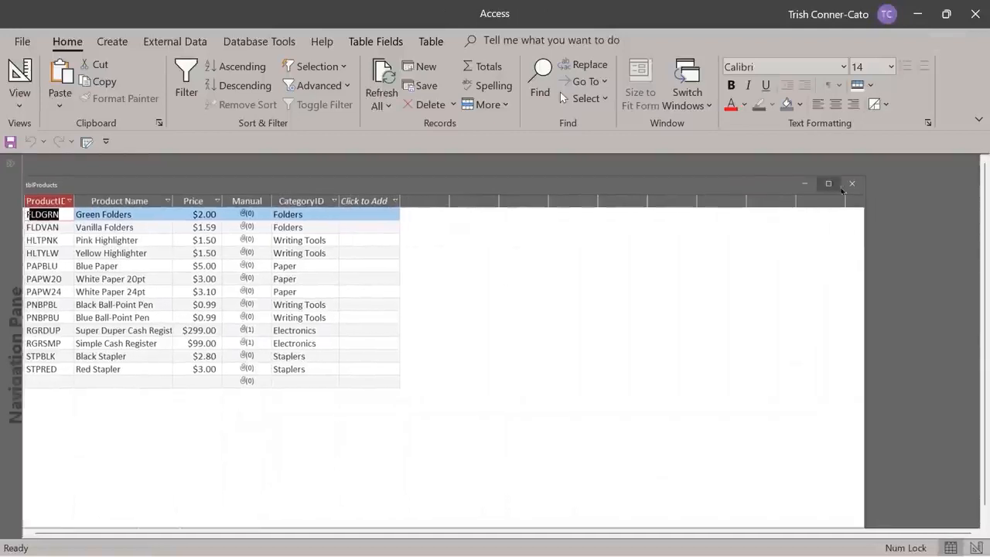
left_click(851, 184)
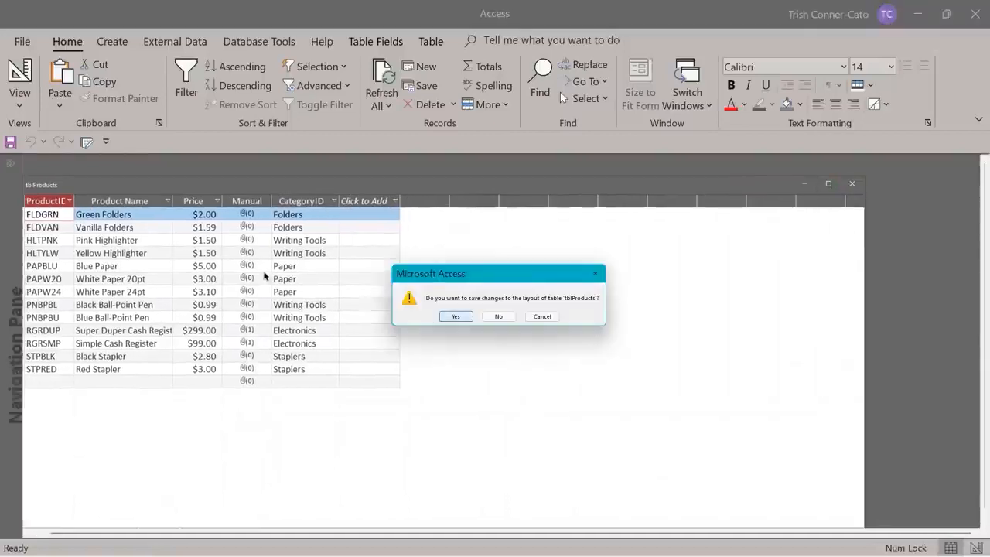
left_click(456, 316)
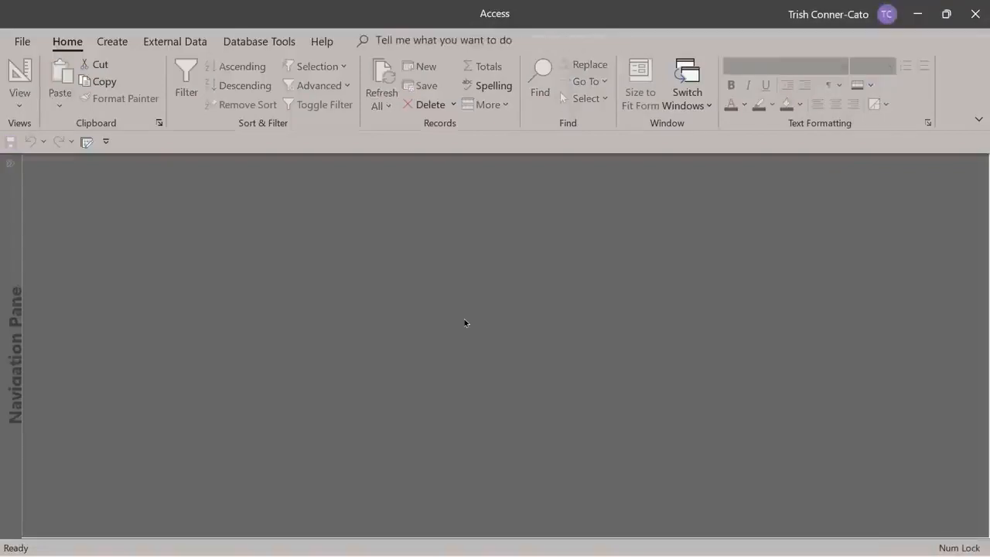
Open the Relationships layout and move tblProducts below tblOrderDetails so its link to tblCategories is exposed.
left_click(243, 42)
left_click(193, 88)
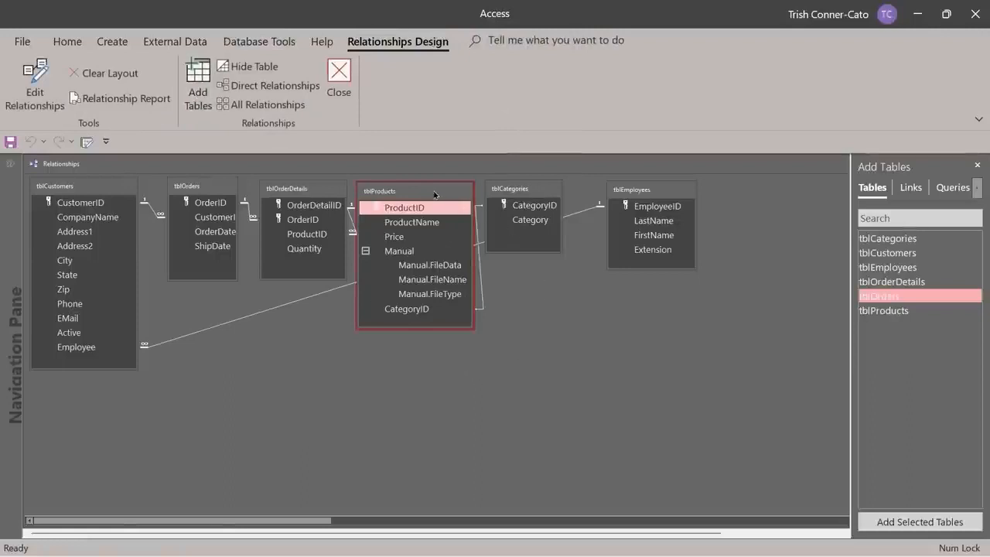
left_click_drag(437, 193, 294, 317)
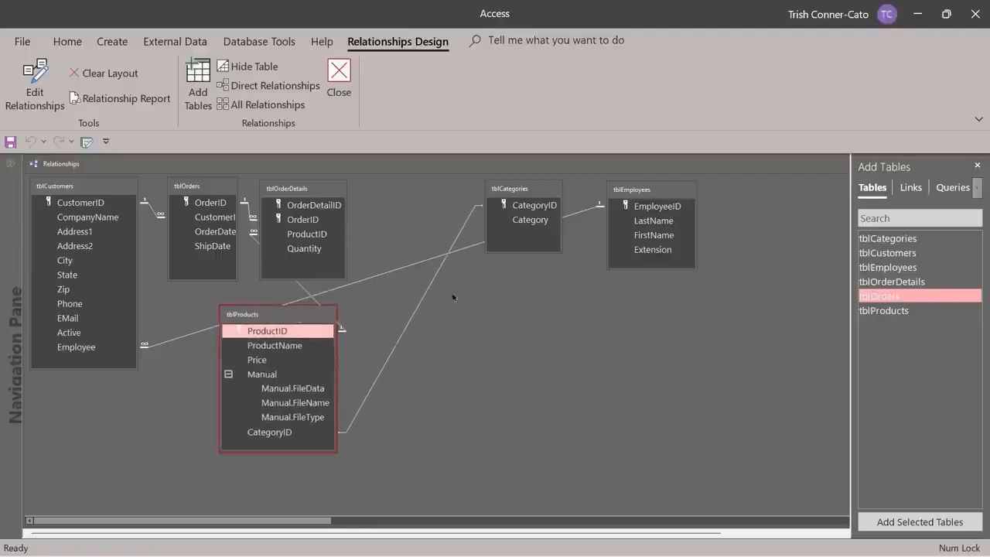
Edit the CategoryID relationship between tblCategories and tblProducts to enforce referential integrity and cascade update related fields.
left_click(397, 345)
right_click(397, 345)
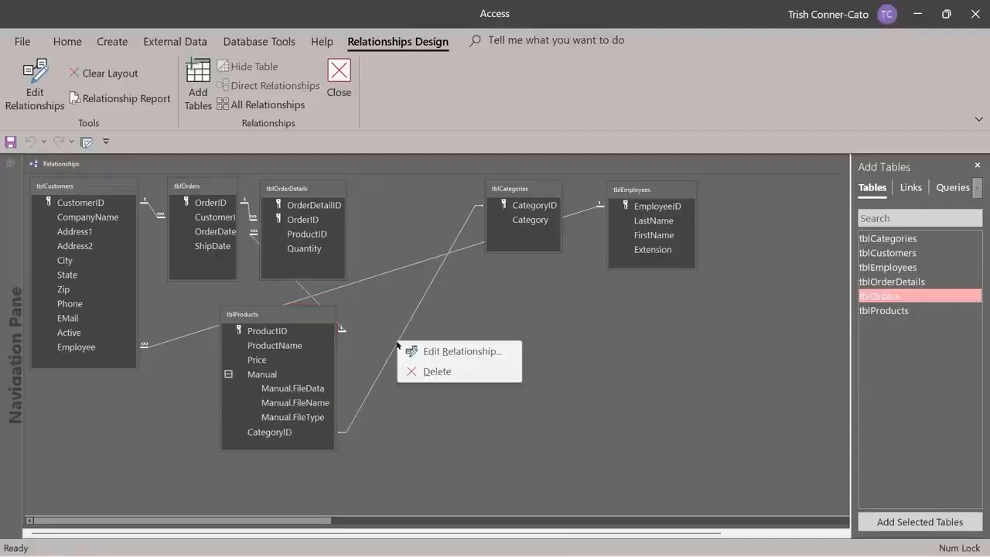
left_click(424, 348)
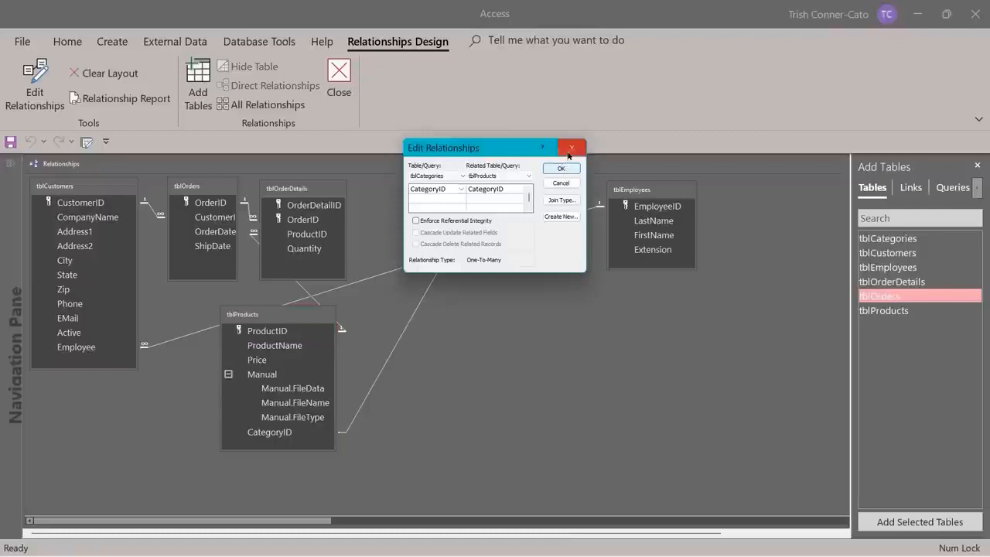
left_click(416, 221)
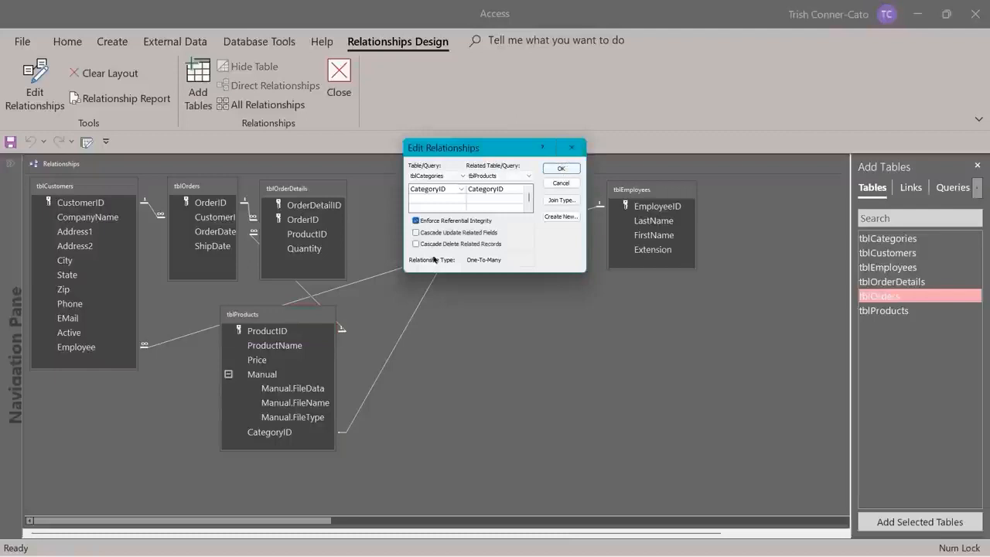
left_click(415, 232)
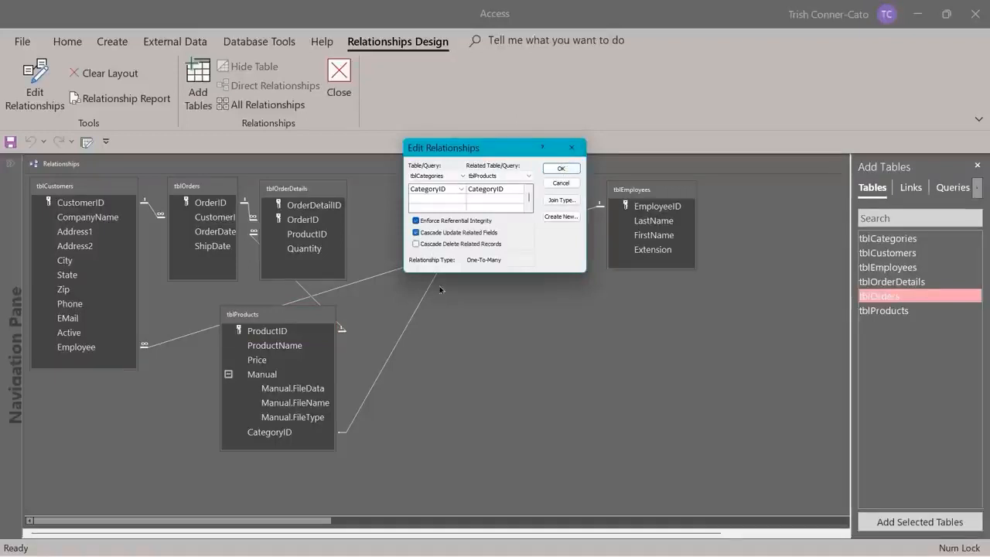
left_click(561, 168)
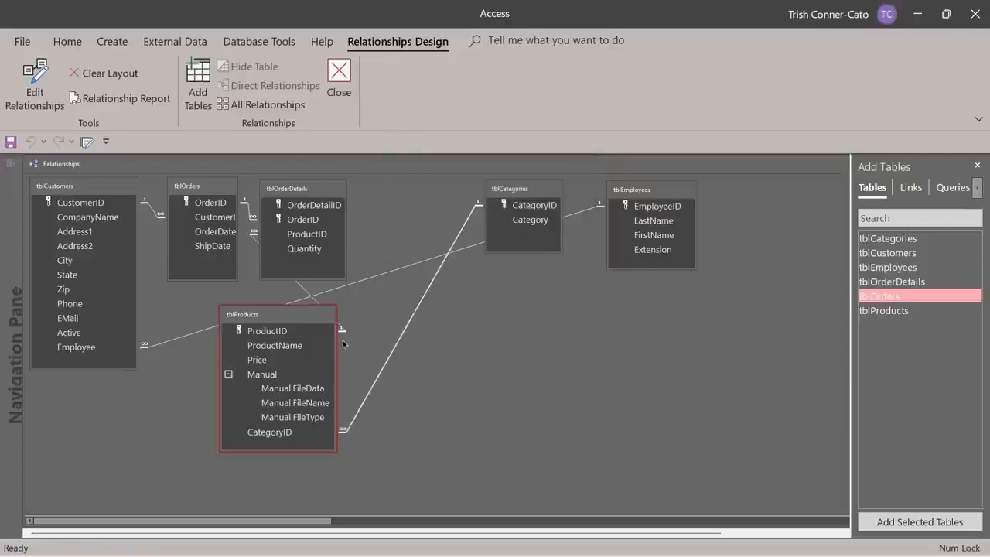
Line up tblProducts, tblCategories and tblEmployees in a row after tblOrderDetails, and close the Relationships layout with its changes saved.
left_click_drag(331, 310, 462, 189)
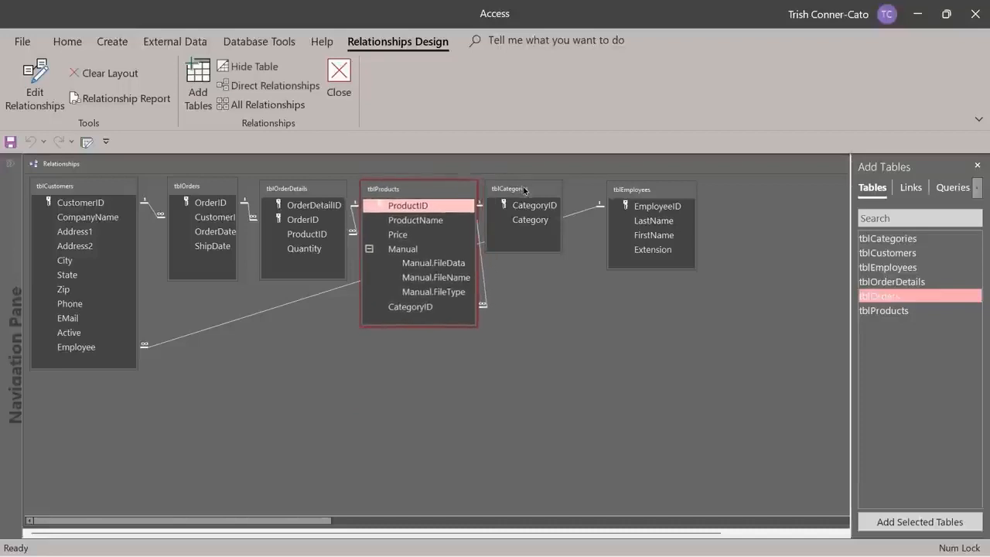
left_click_drag(525, 191, 542, 192)
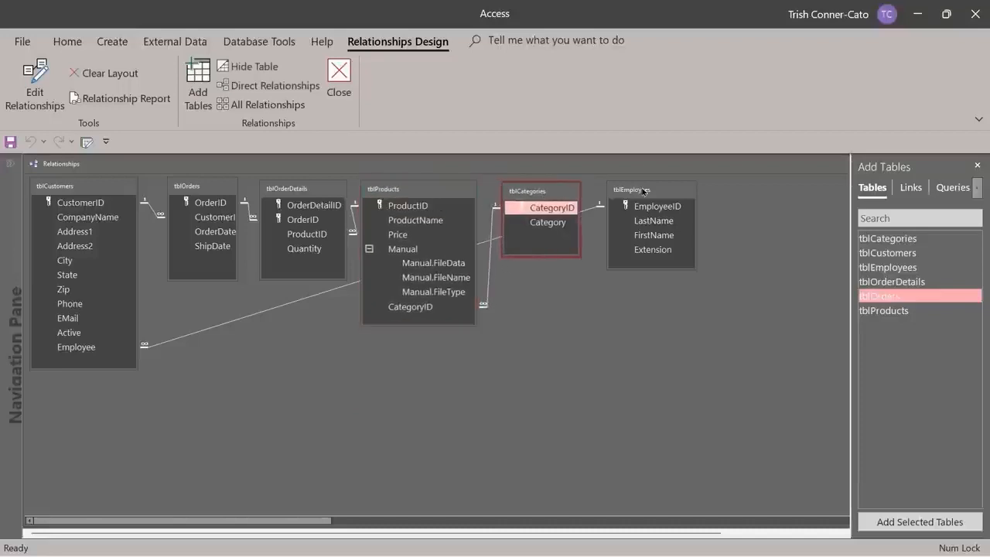
left_click_drag(642, 191, 646, 194)
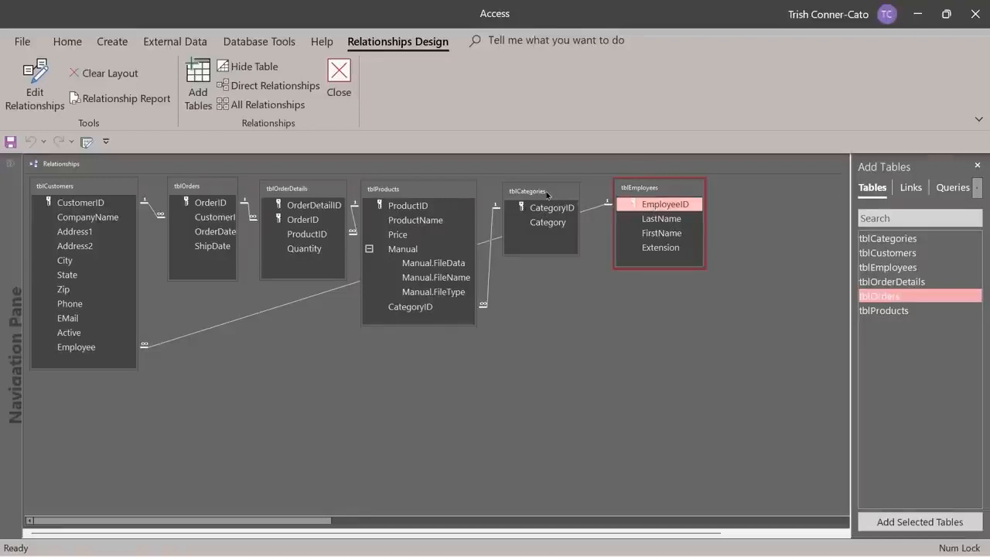
left_click_drag(548, 194, 563, 194)
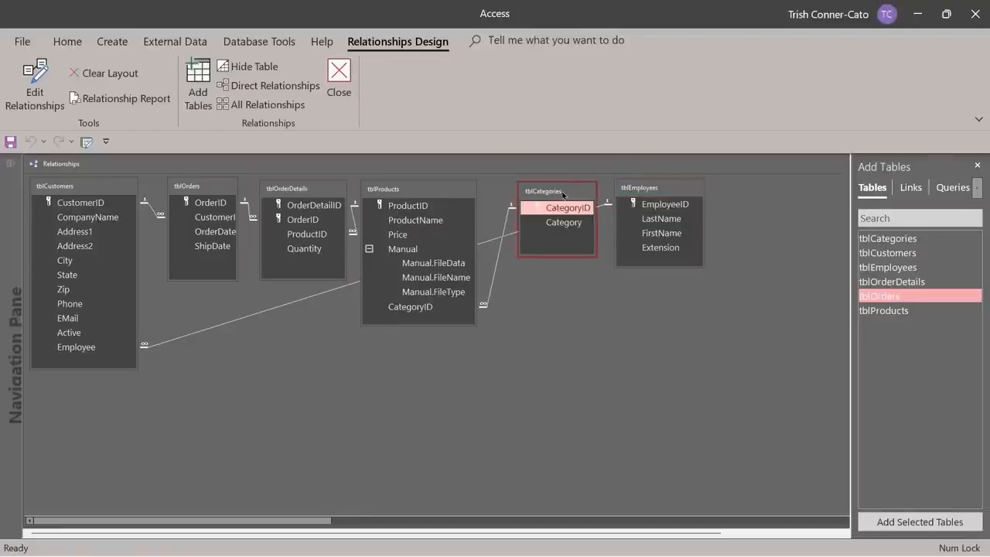
left_click(339, 75)
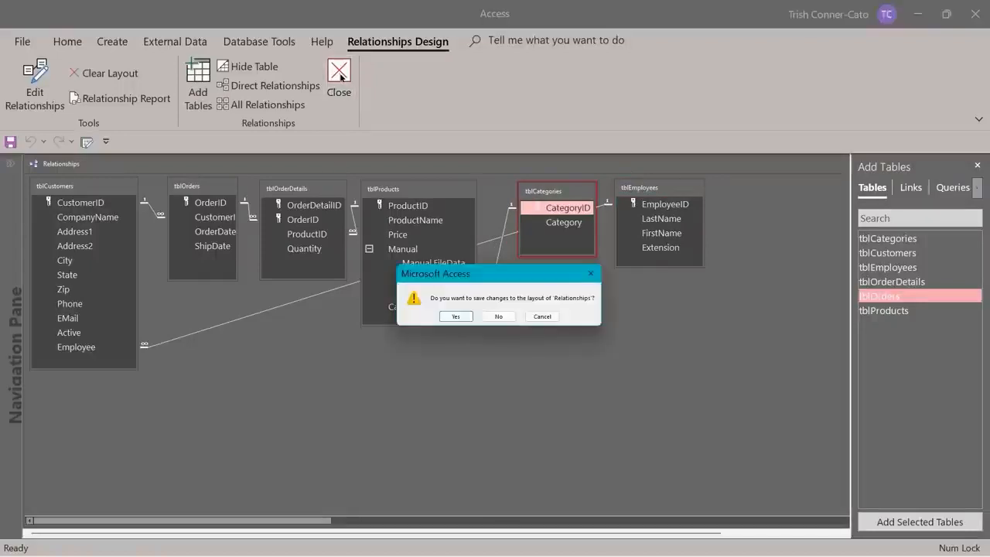
left_click(457, 316)
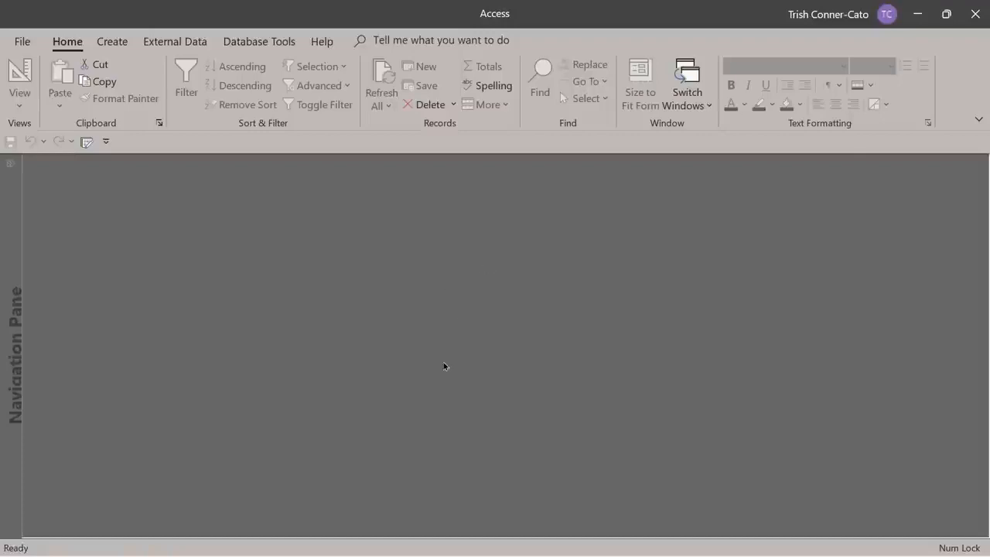
Reopen the Relationships layout, place tblEmployees below the row of tables, and space tblProducts and tblCategories farther apart.
left_click(264, 44)
left_click(203, 91)
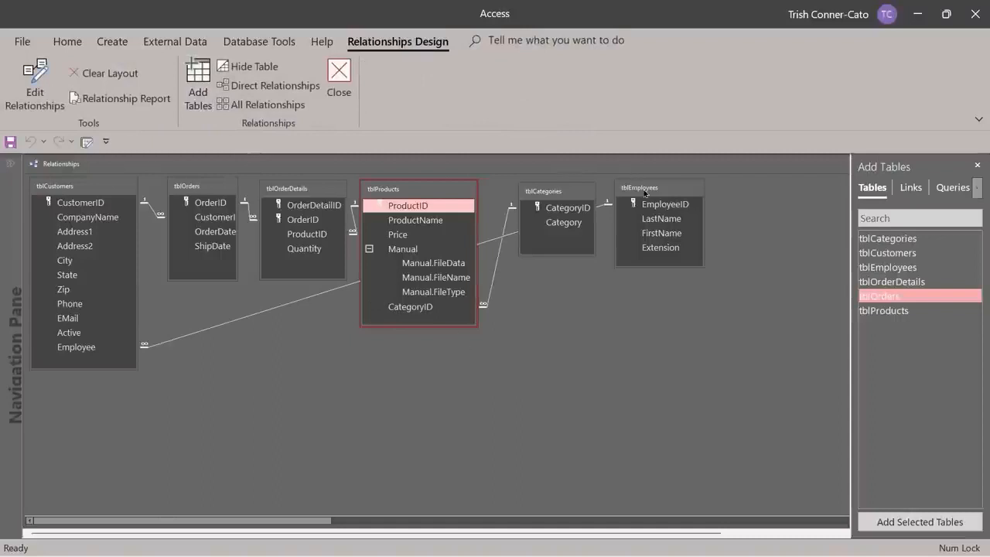
left_click_drag(640, 193, 564, 337)
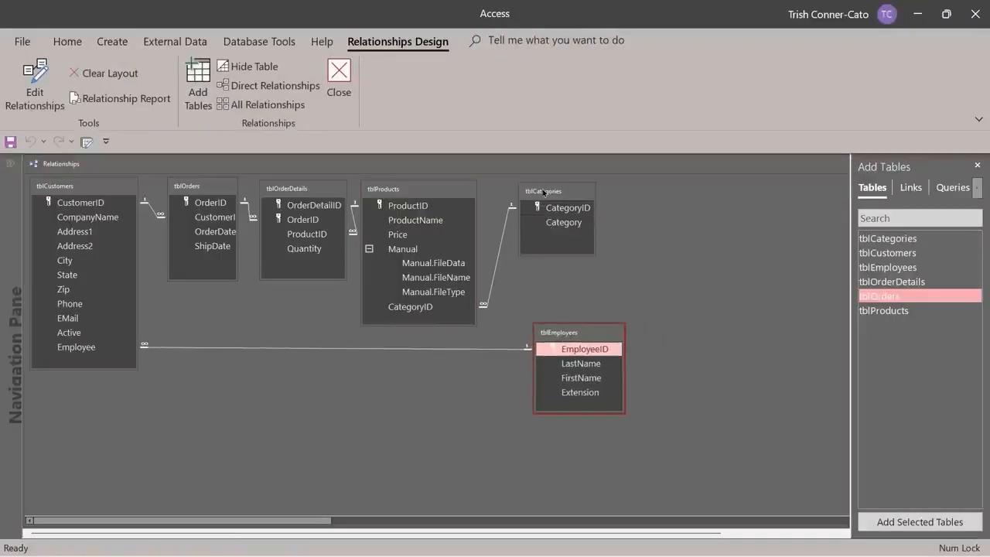
left_click_drag(546, 194, 644, 192)
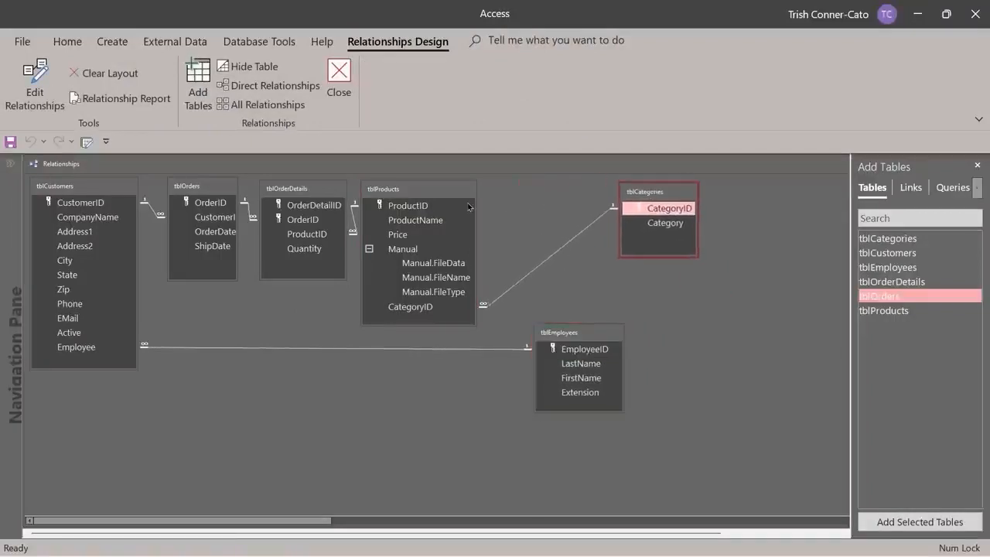
left_click_drag(450, 196, 538, 201)
left_click_drag(632, 196, 659, 196)
left_click_drag(476, 210, 503, 195)
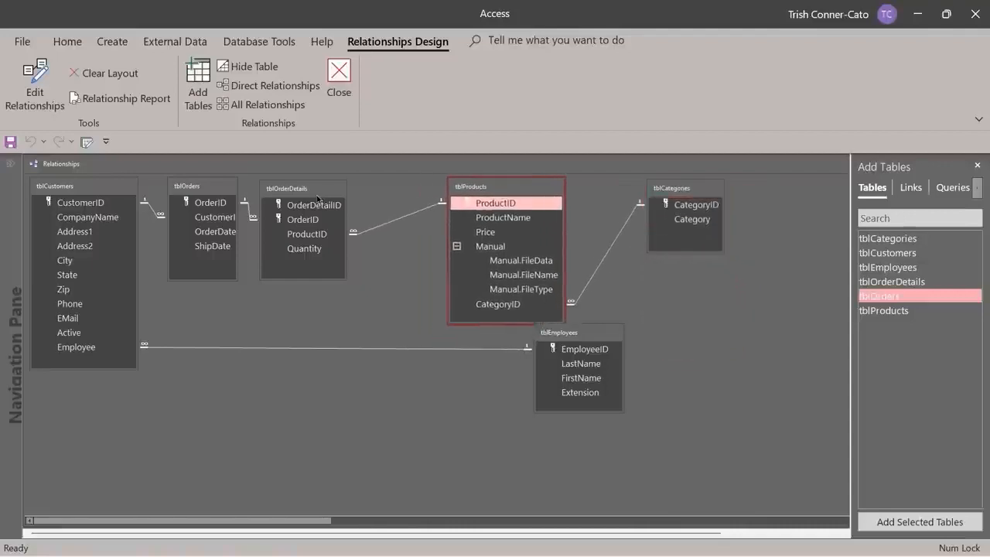
Place tblOrderDetails lower between tblOrders and tblProducts, above the employee relationship line, and close the Relationships layout with its changes saved.
left_click_drag(315, 195, 338, 196)
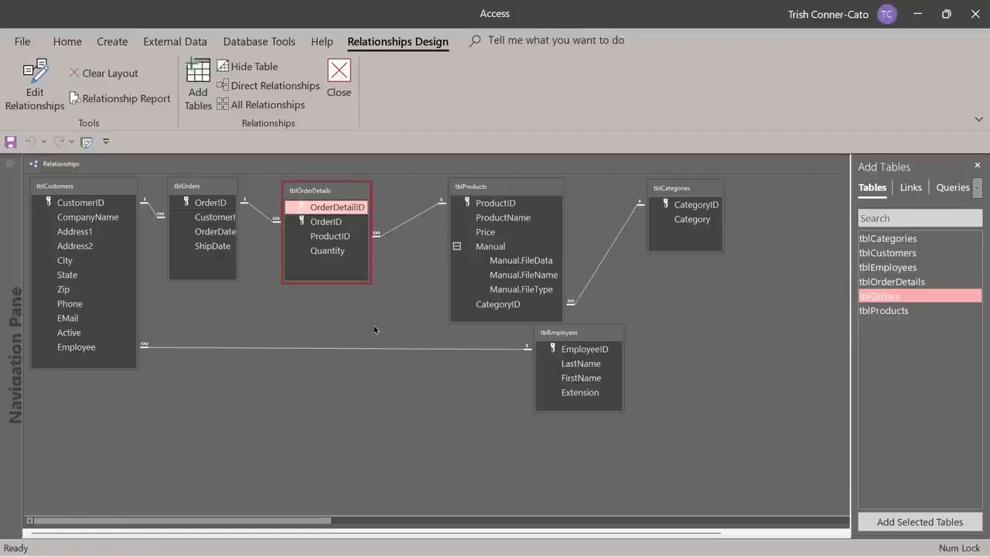
left_click_drag(337, 196, 349, 215)
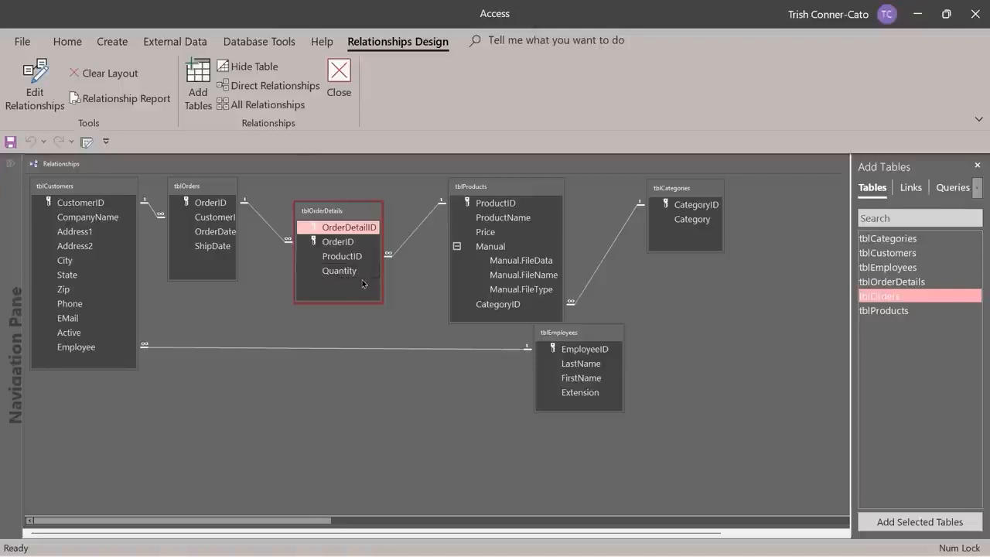
left_click_drag(345, 211, 357, 275)
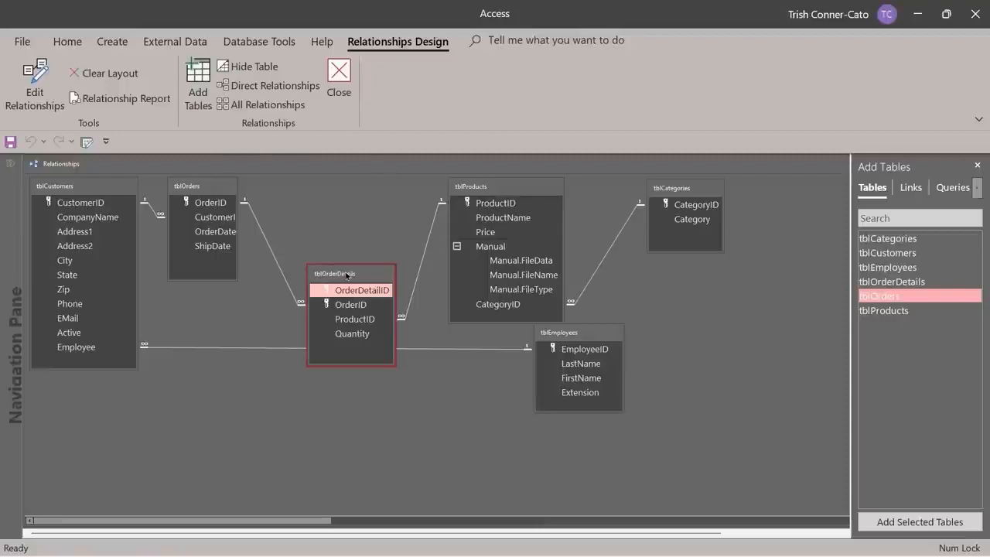
left_click_drag(346, 277, 339, 249)
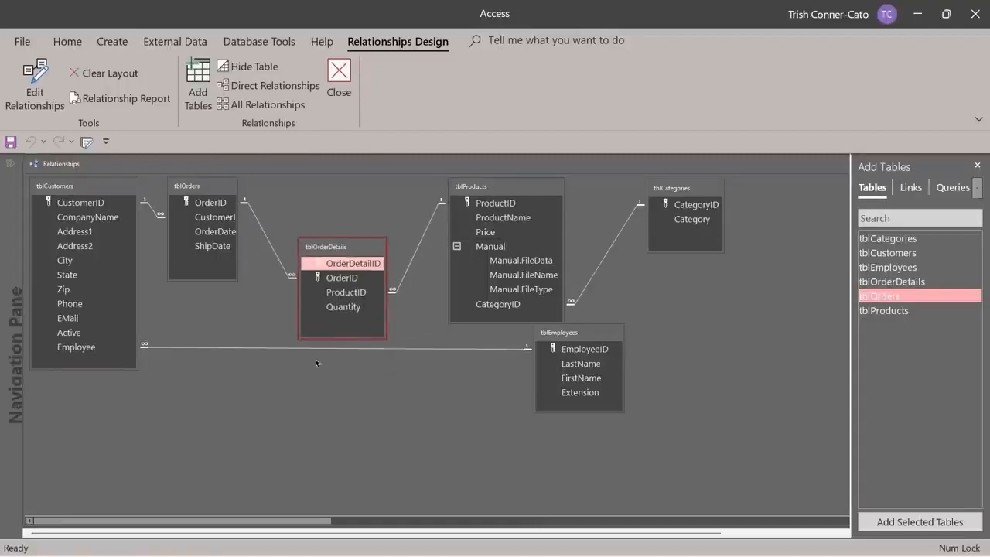
left_click(338, 80)
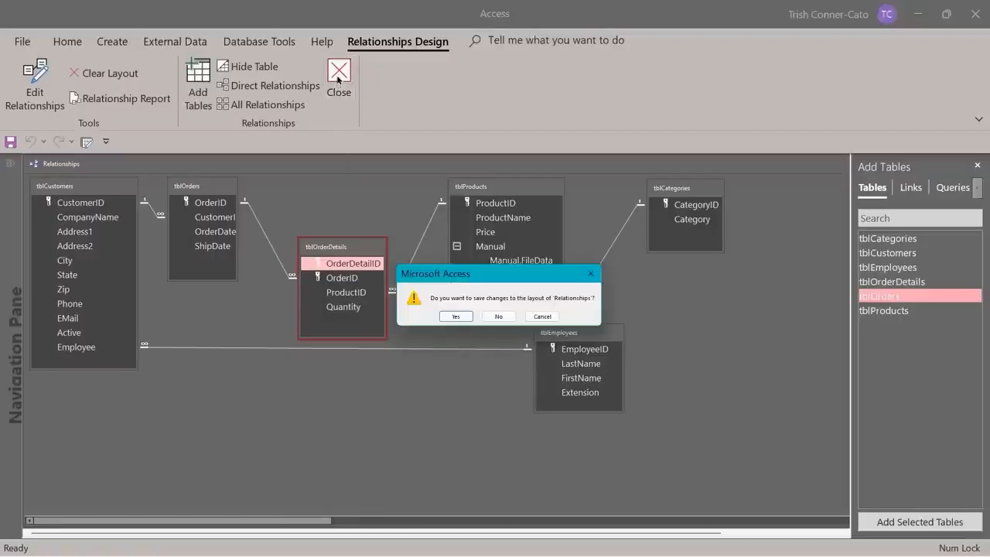
left_click(452, 316)
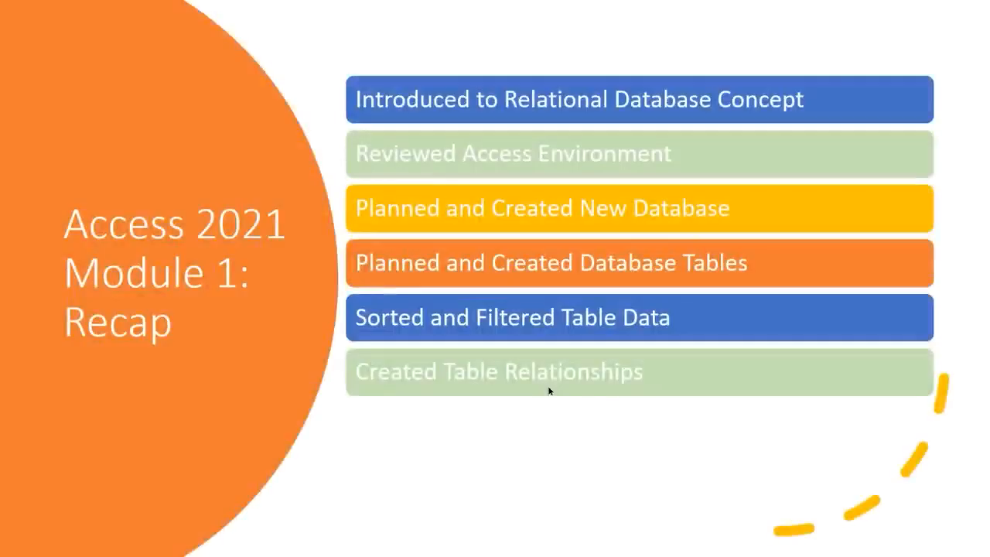